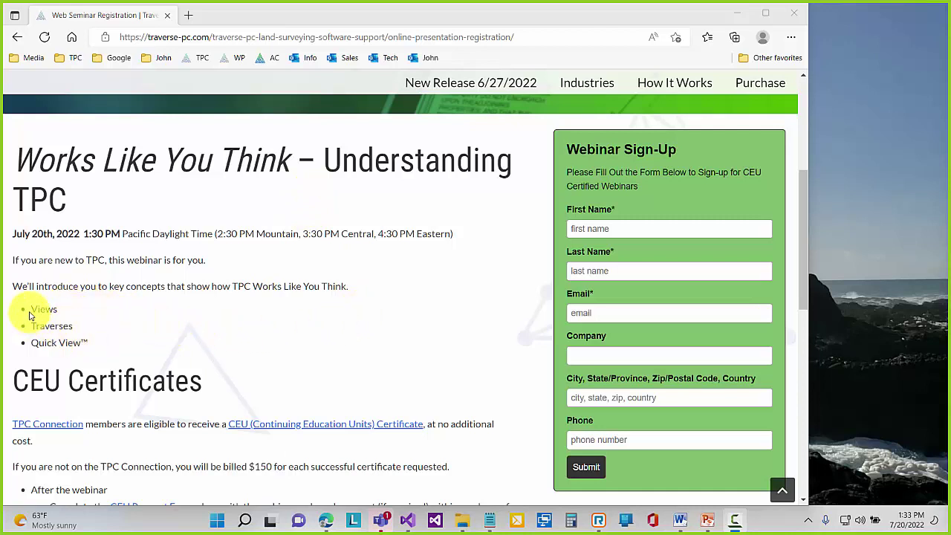
- Review the webinar's topic list and the Works Like You Think page on the Traverse PC website
{"action": "left_click_drag", "start_coordinate": [26, 307], "coordinate": [106, 341]}
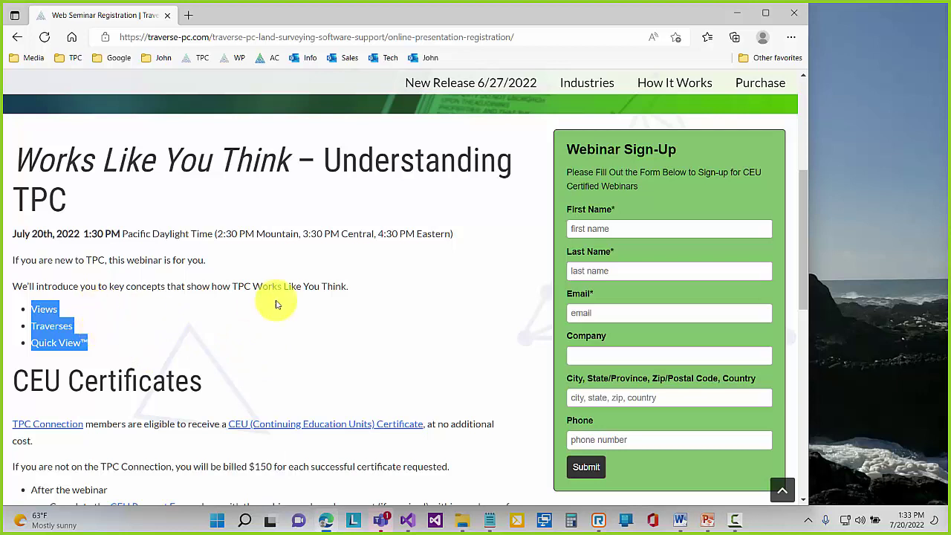
{"action": "left_click", "coordinate": [669, 86]}
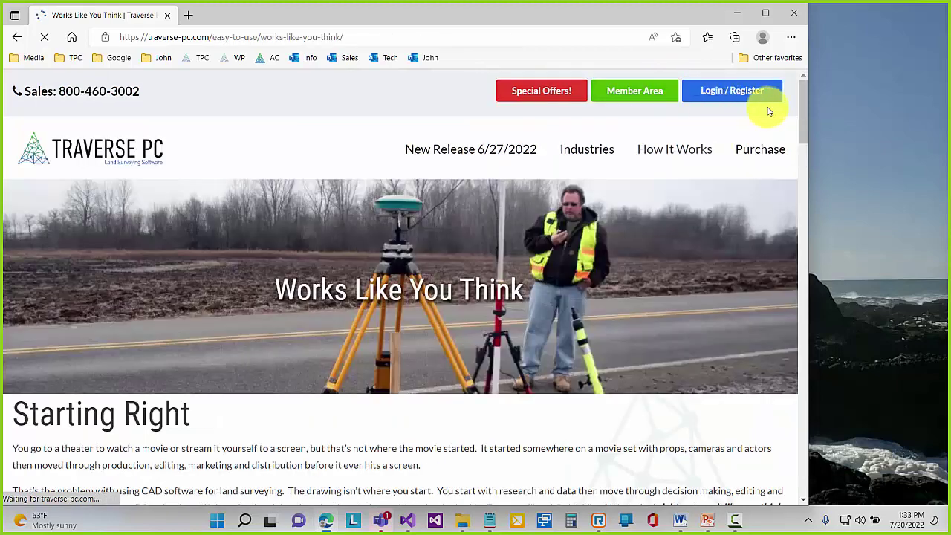
{"action": "left_click_drag", "start_coordinate": [803, 95], "coordinate": [803, 133]}
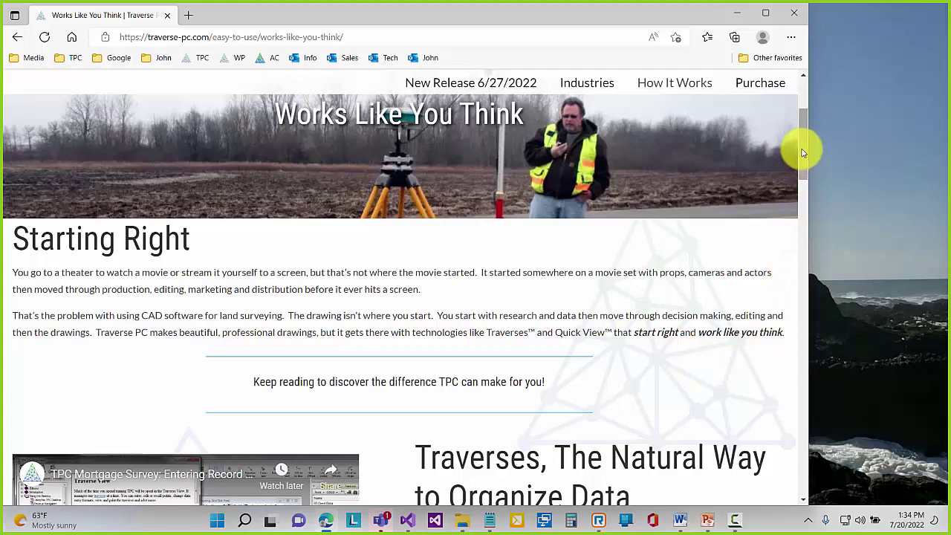
{"action": "left_click_drag", "start_coordinate": [804, 152], "coordinate": [809, 112]}
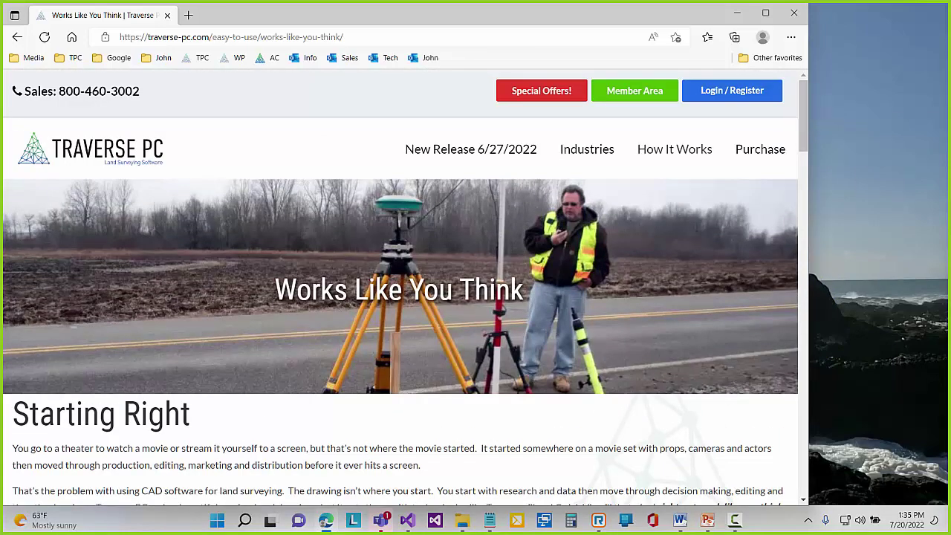
- Switch to TPC Desktop and open the sample survey Learn LandXML.trv
{"action": "key", "text": "alt+Tab"}
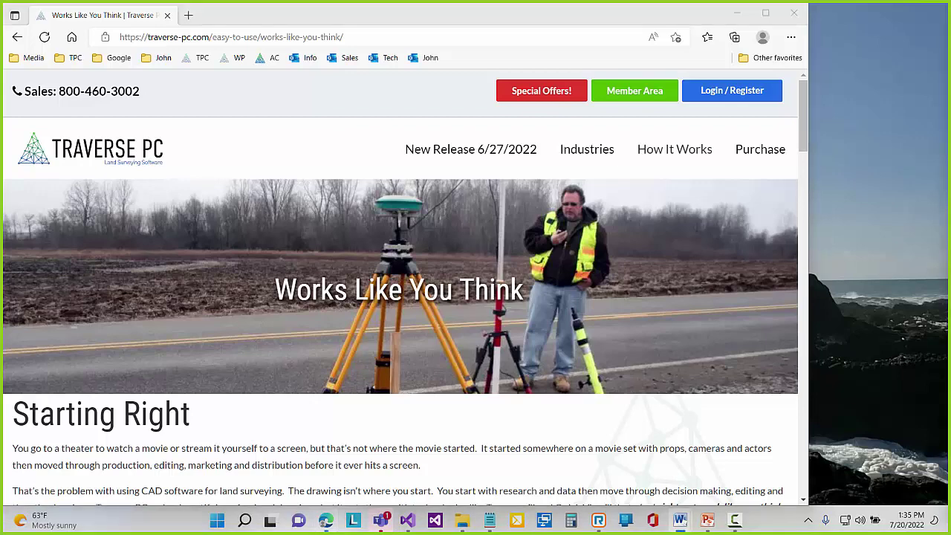
{"action": "left_click", "coordinate": [735, 13]}
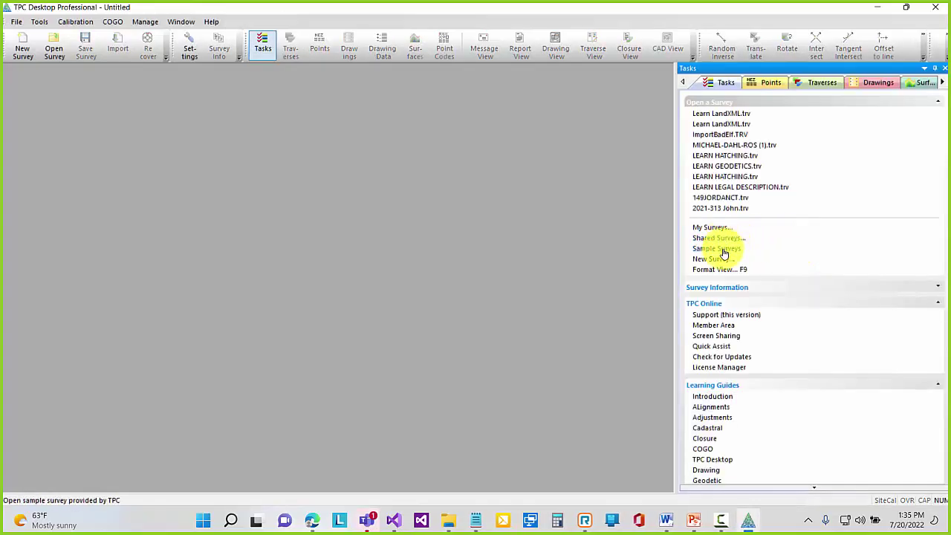
{"action": "left_click", "coordinate": [717, 249]}
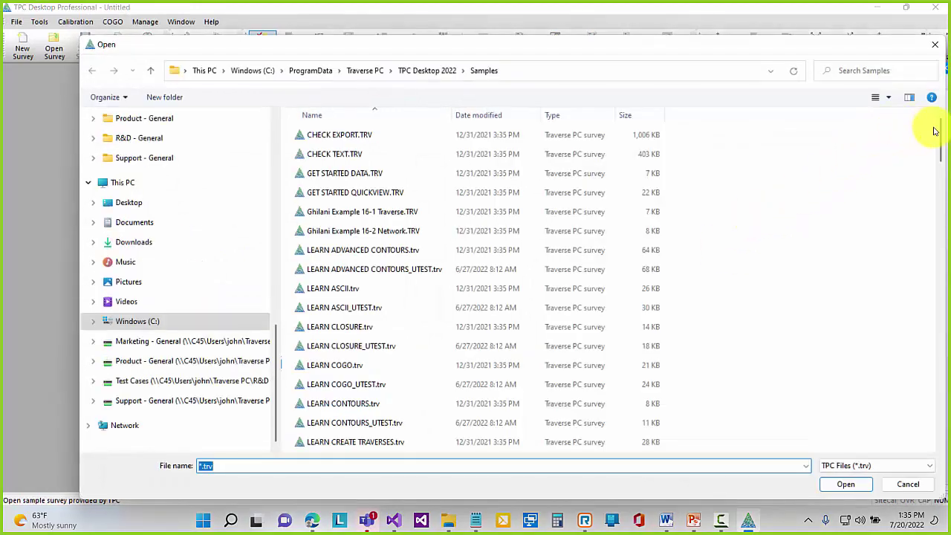
{"action": "left_click_drag", "start_coordinate": [940, 141], "coordinate": [943, 213]}
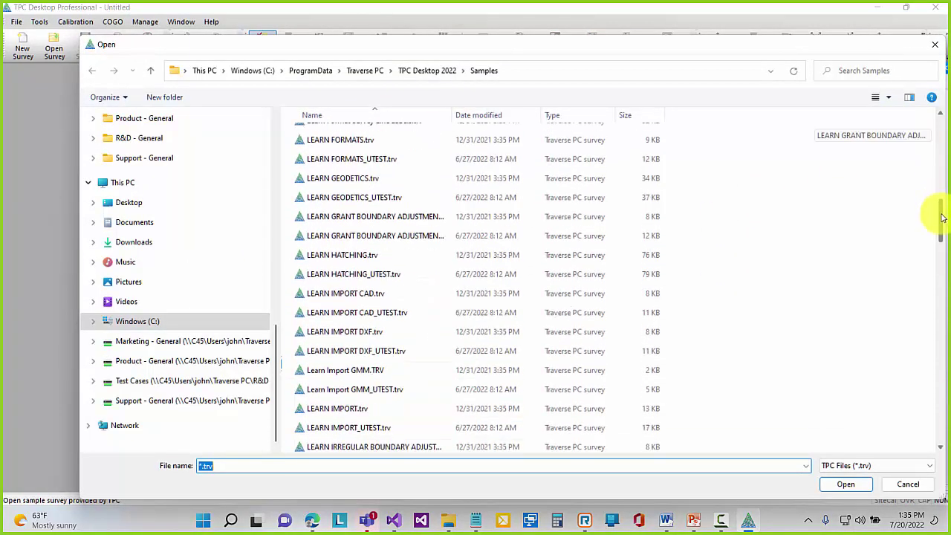
{"action": "double_click", "coordinate": [329, 399]}
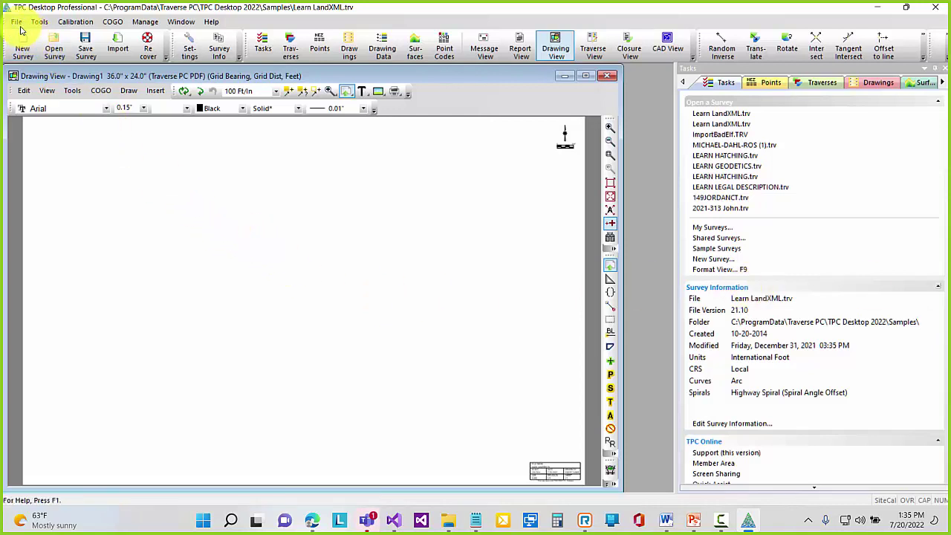
- Display the survey's points list and set up a LandXML import, accepting its options as they are
{"action": "left_click", "coordinate": [771, 82]}
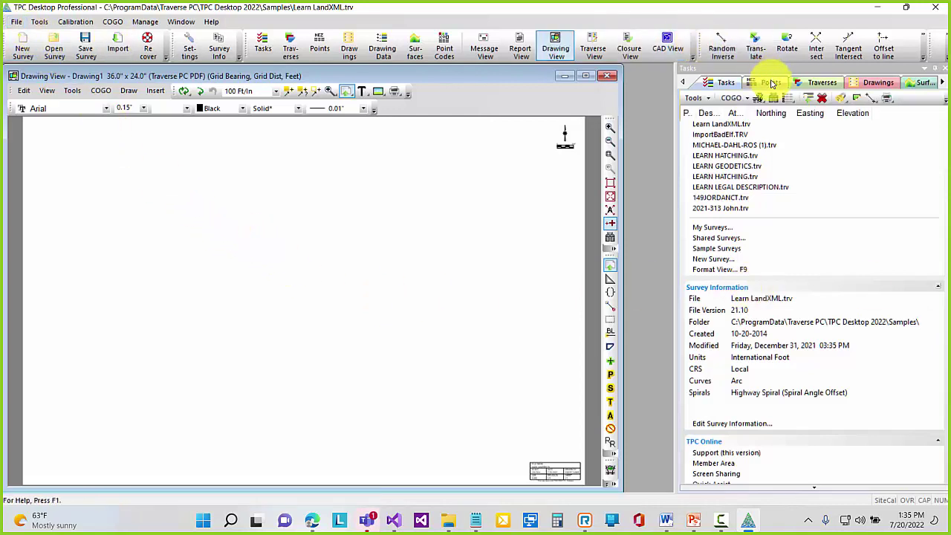
{"action": "left_click", "coordinate": [17, 21]}
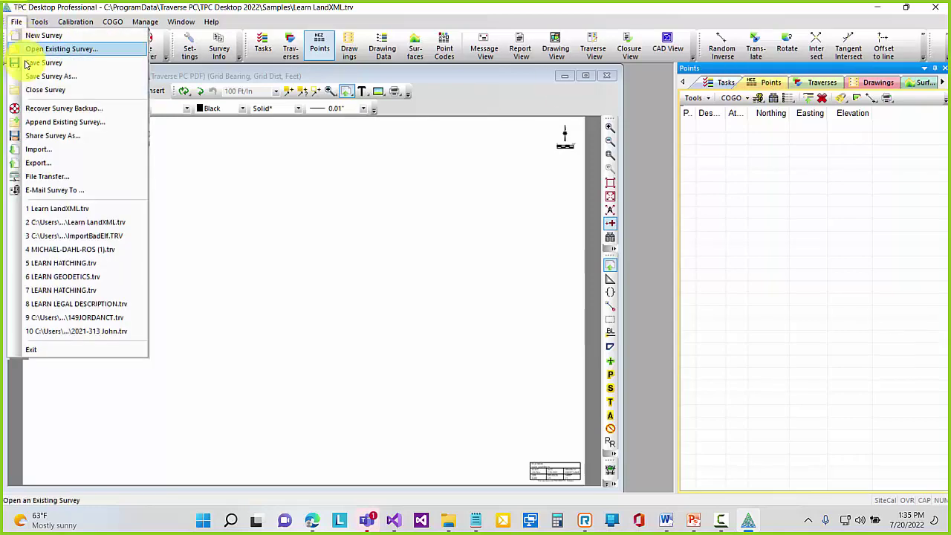
{"action": "left_click", "coordinate": [37, 149]}
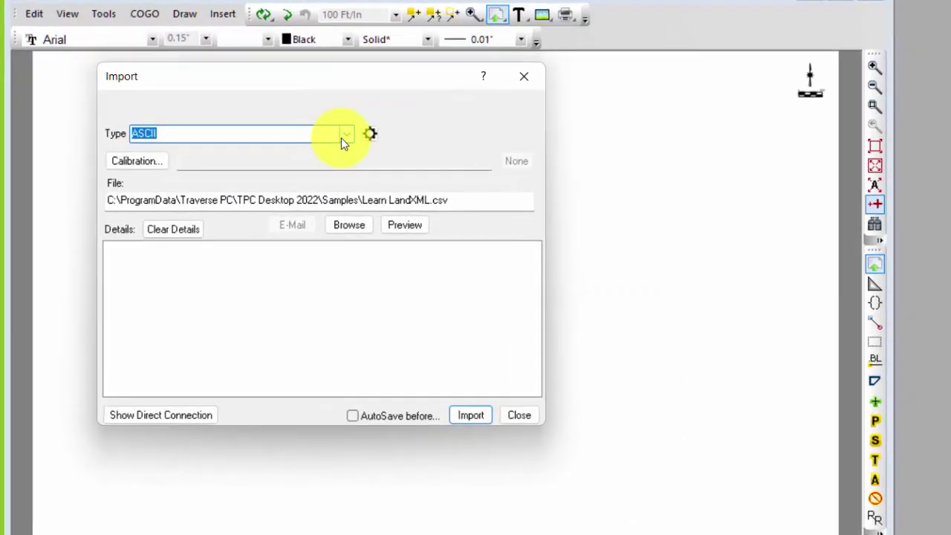
{"action": "left_click", "coordinate": [236, 175]}
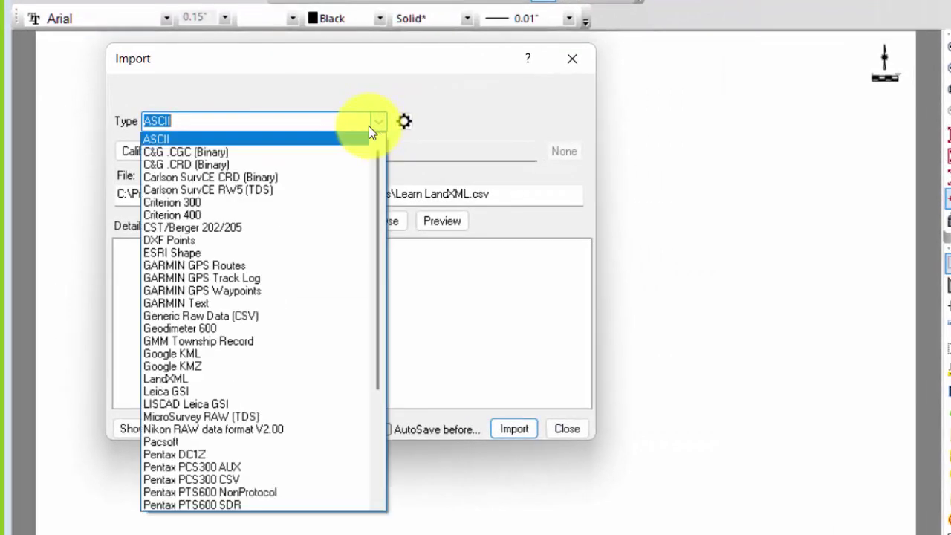
{"action": "left_click", "coordinate": [223, 379]}
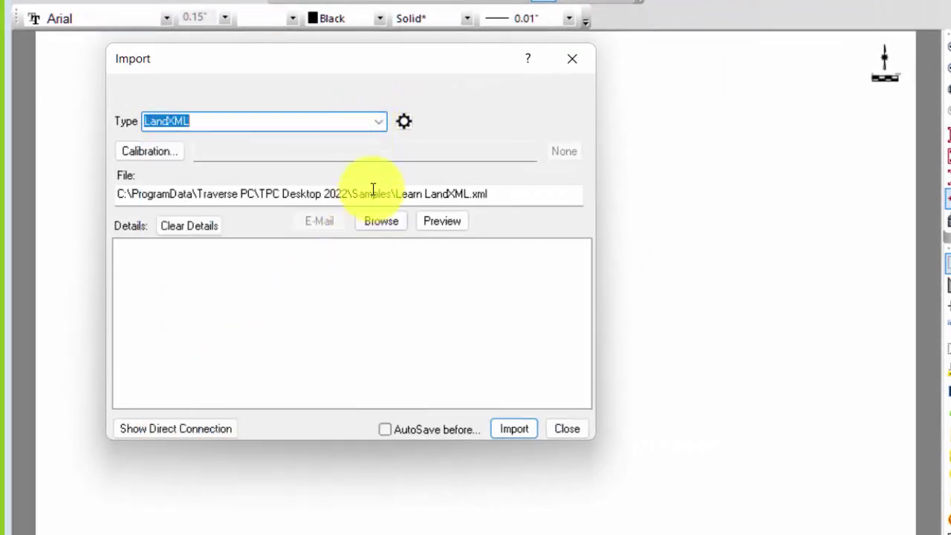
{"action": "left_click", "coordinate": [403, 121]}
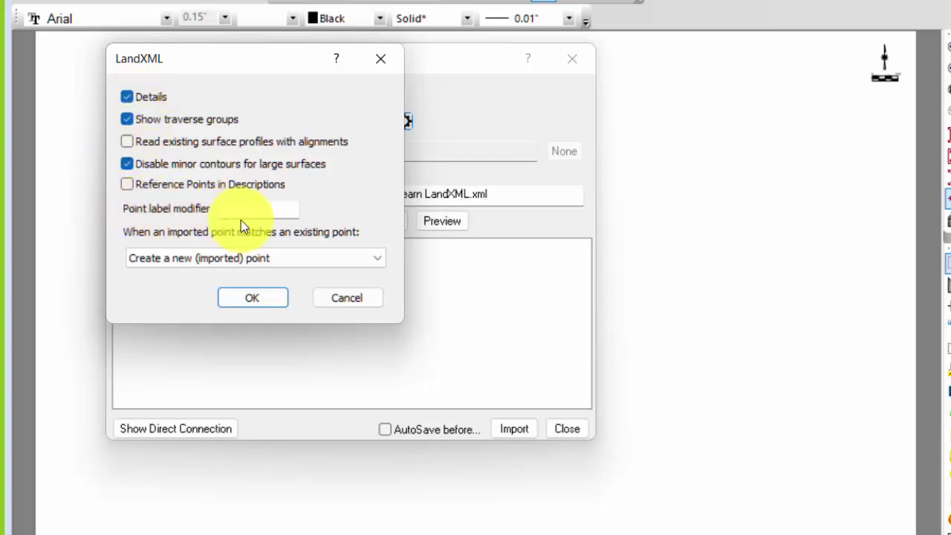
{"action": "left_click", "coordinate": [265, 299]}
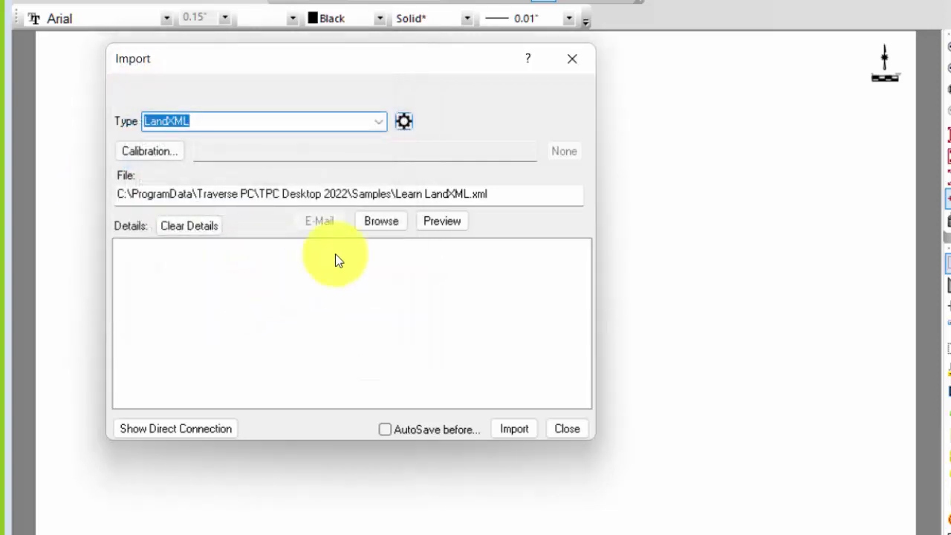
- Import all points, parcels, alignments and surfaces from the sample file subdivision.xml
{"action": "left_click", "coordinate": [381, 221]}
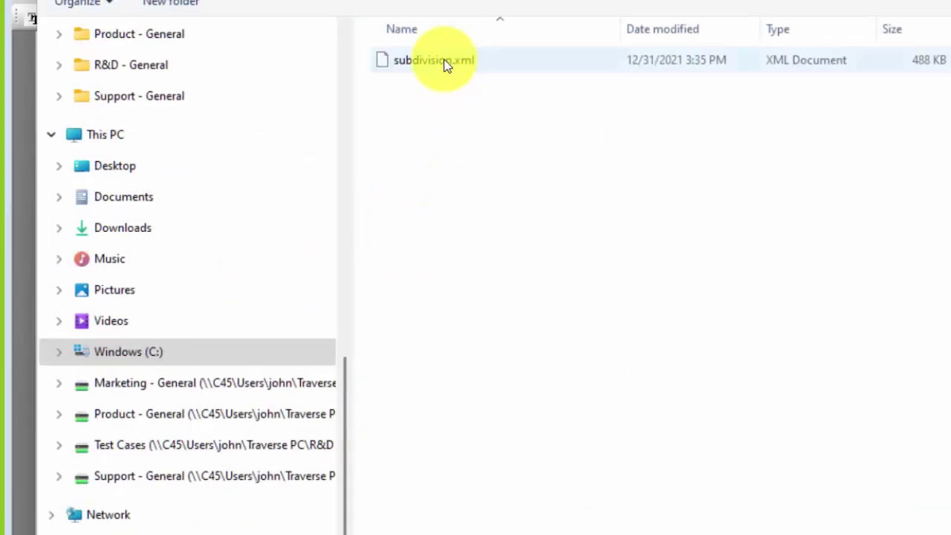
{"action": "double_click", "coordinate": [447, 65]}
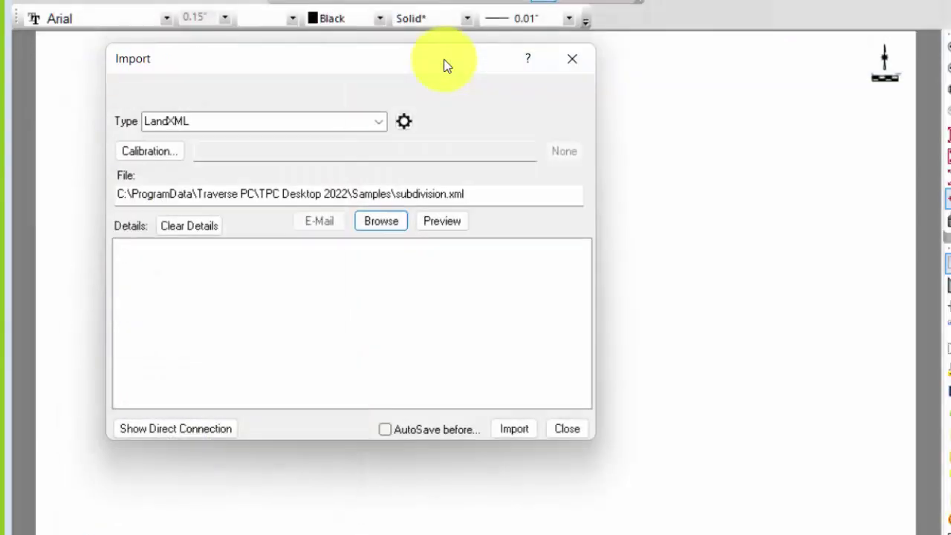
{"action": "left_click", "coordinate": [514, 429]}
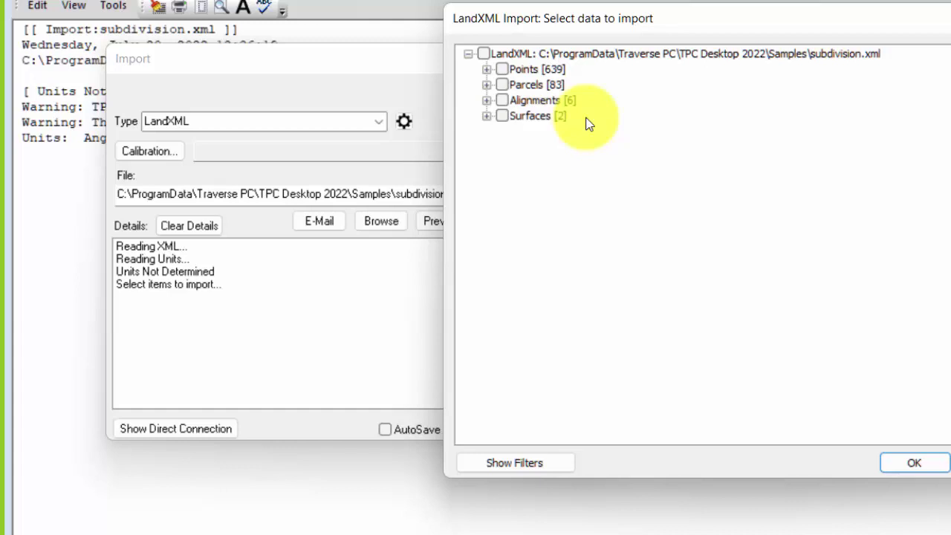
{"action": "left_click", "coordinate": [483, 53]}
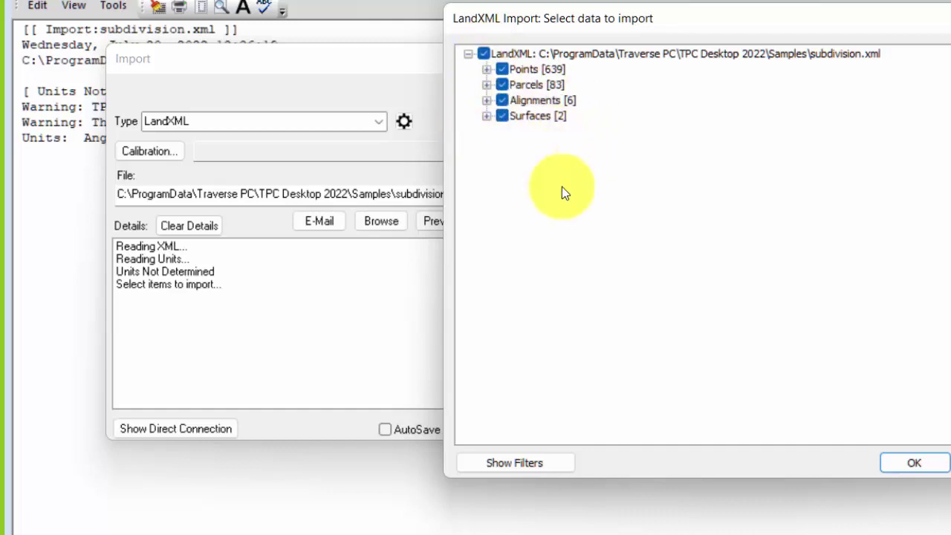
{"action": "left_click", "coordinate": [913, 462]}
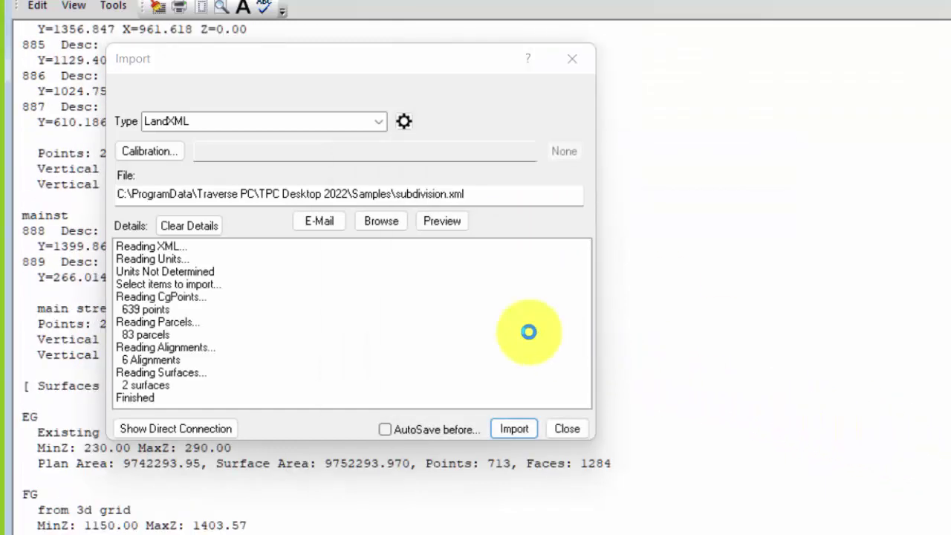
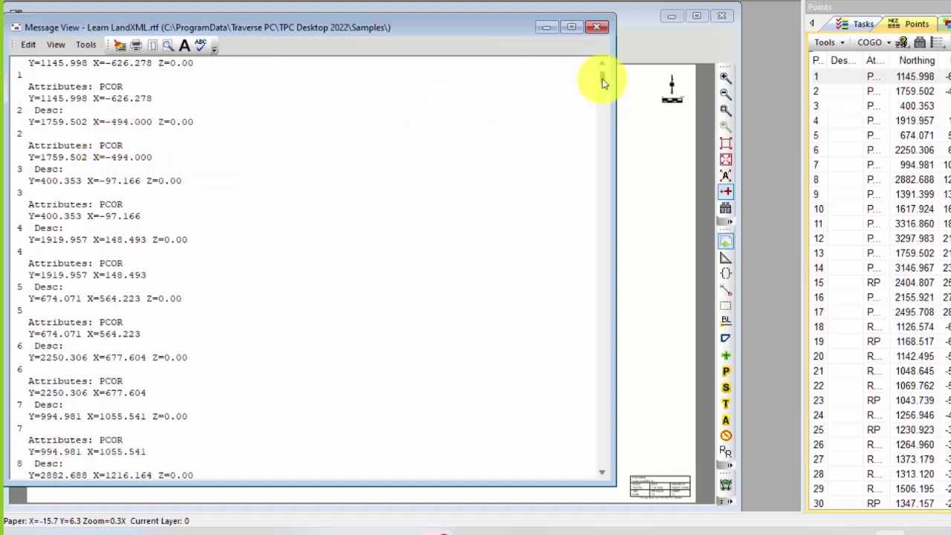
- Examine the points, parcels, alignments and surfaces in the import report, and close the message view
{"action": "left_click_drag", "start_coordinate": [602, 82], "coordinate": [601, 411]}
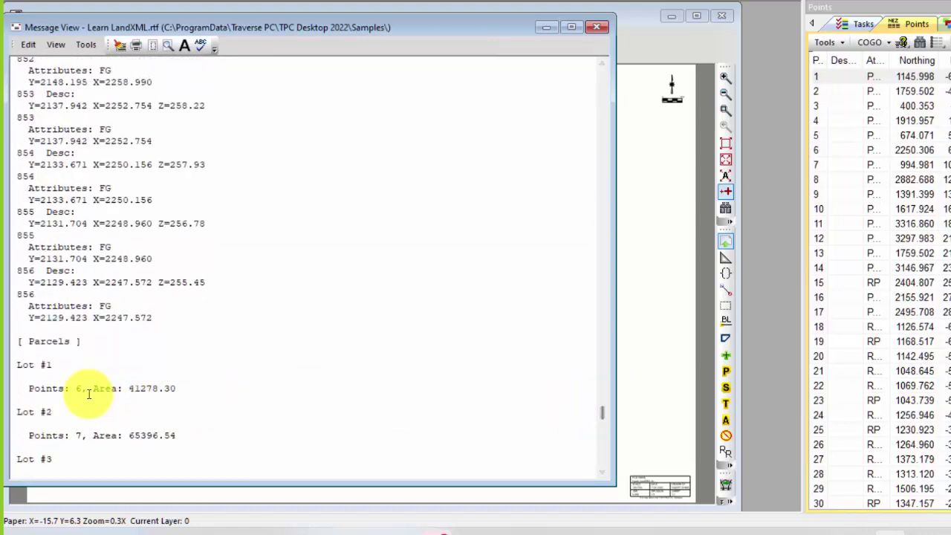
{"action": "scroll", "coordinate": [297, 286], "scroll_direction": "down", "scroll_amount": 4}
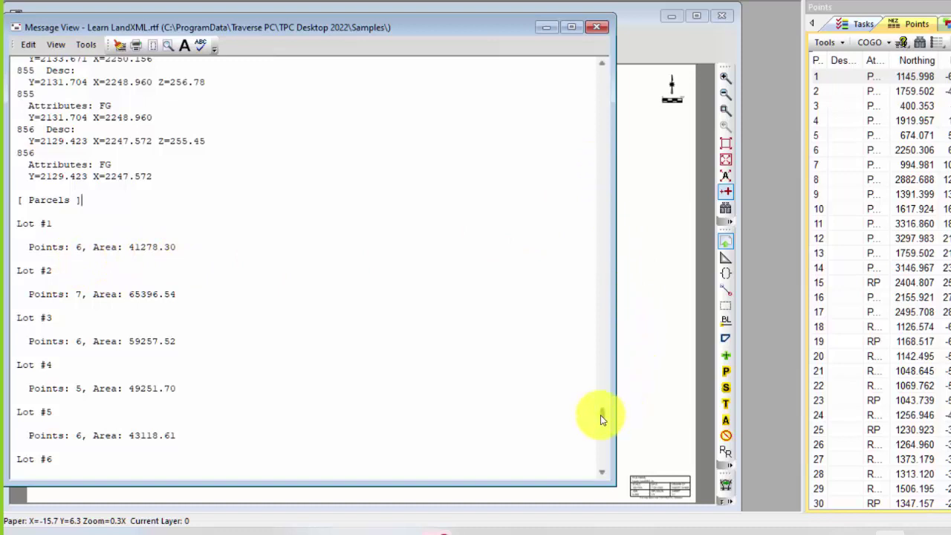
{"action": "left_click_drag", "start_coordinate": [602, 418], "coordinate": [601, 451]}
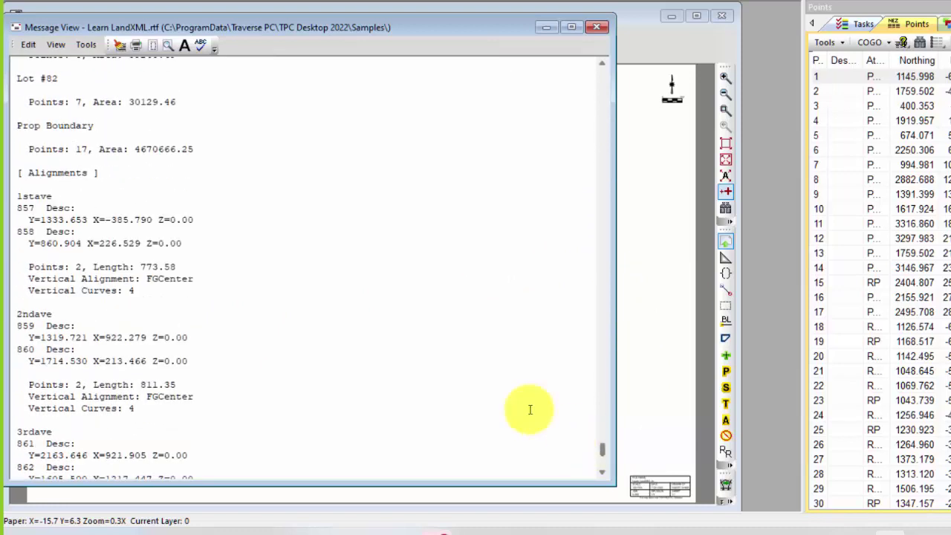
{"action": "left_click", "coordinate": [115, 173]}
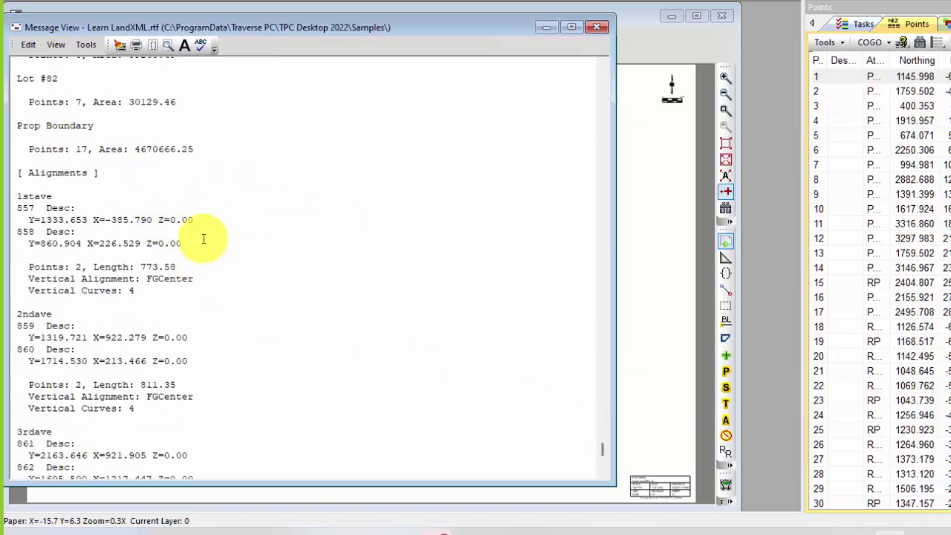
{"action": "scroll", "coordinate": [348, 304], "scroll_direction": "down", "scroll_amount": 1}
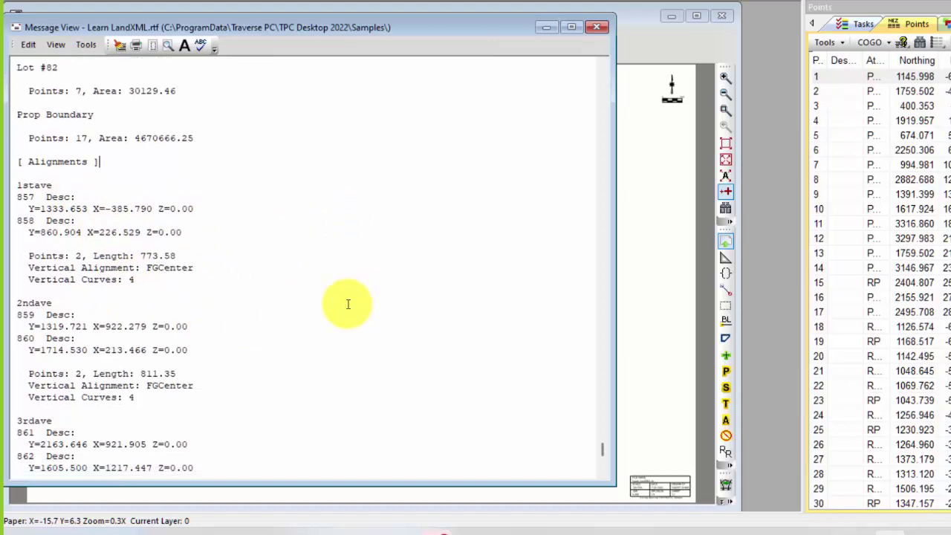
{"action": "scroll", "coordinate": [348, 304], "scroll_direction": "down", "scroll_amount": 11}
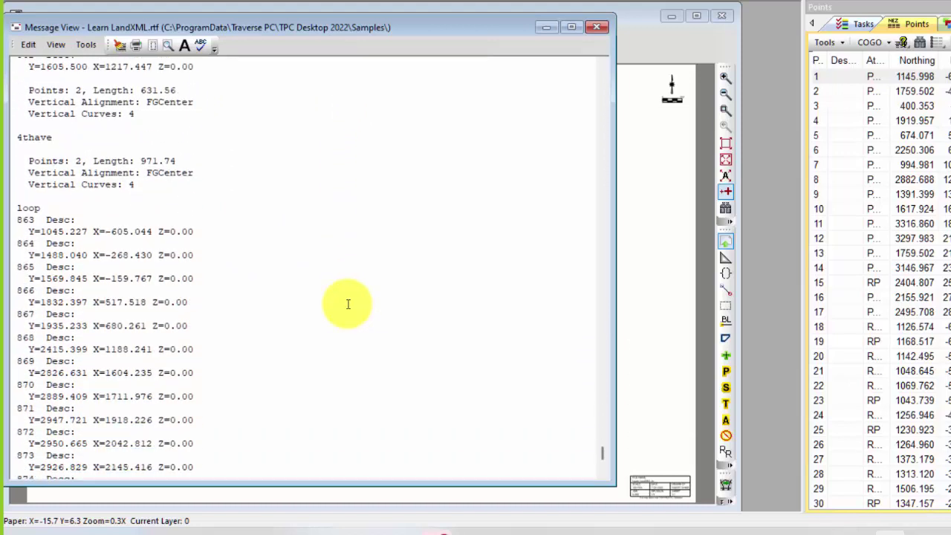
{"action": "scroll", "coordinate": [347, 304], "scroll_direction": "down", "scroll_amount": 2}
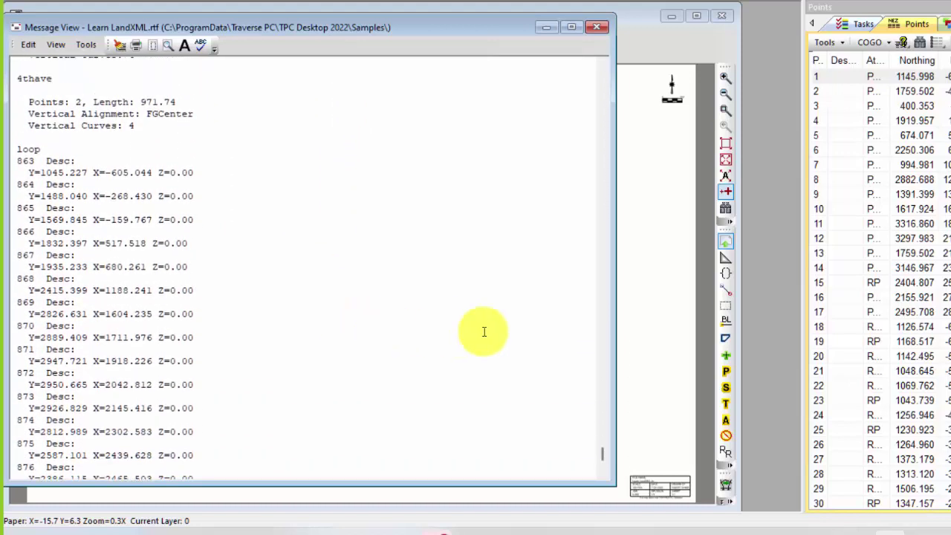
{"action": "scroll", "coordinate": [606, 459], "scroll_direction": "down", "scroll_amount": 12}
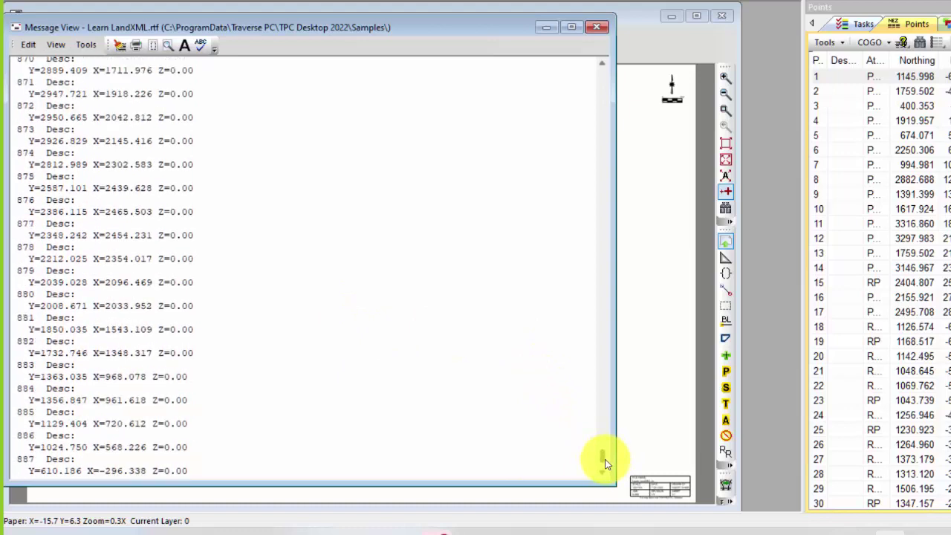
{"action": "scroll", "coordinate": [427, 390], "scroll_direction": "down", "scroll_amount": 5}
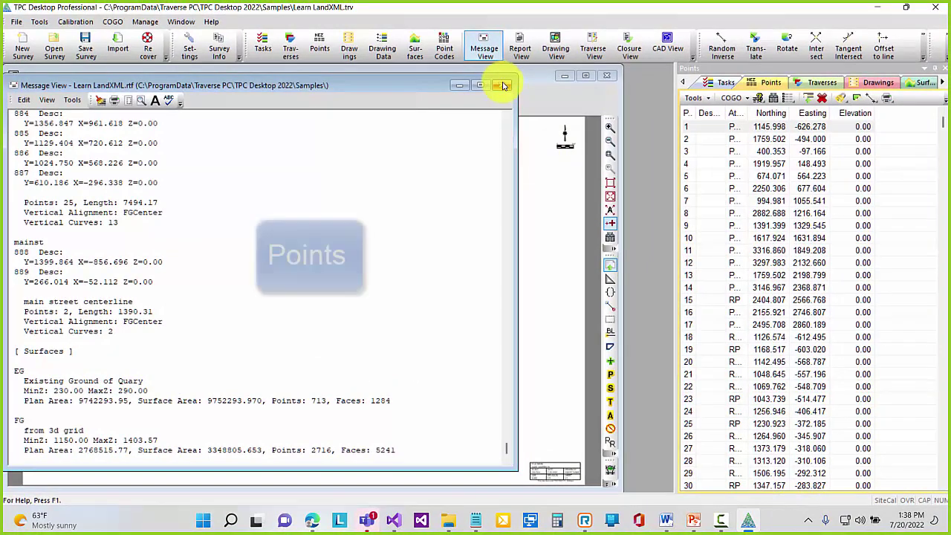
{"action": "left_click", "coordinate": [503, 85]}
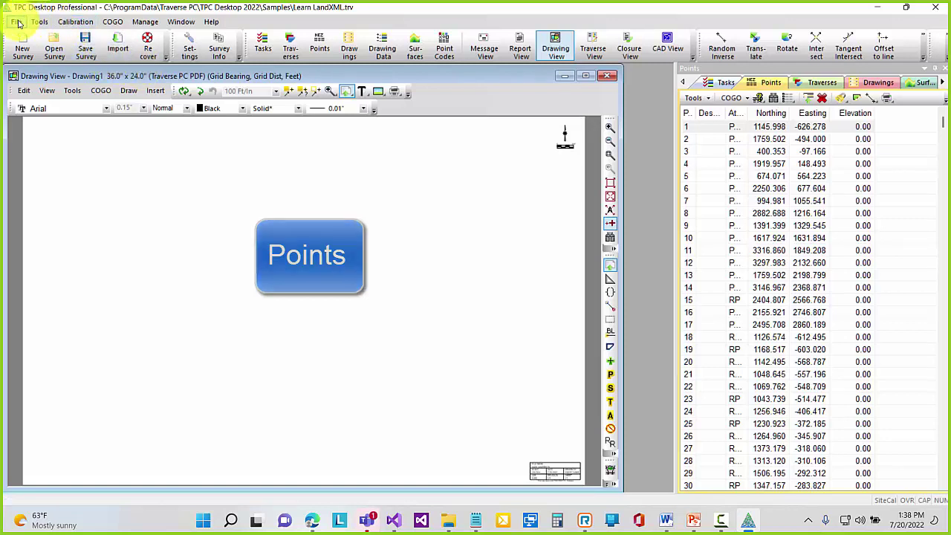
- Reopen the import dialog to review the details of the LandXML import, and close it
{"action": "left_click", "coordinate": [17, 22]}
{"action": "left_click", "coordinate": [40, 148]}
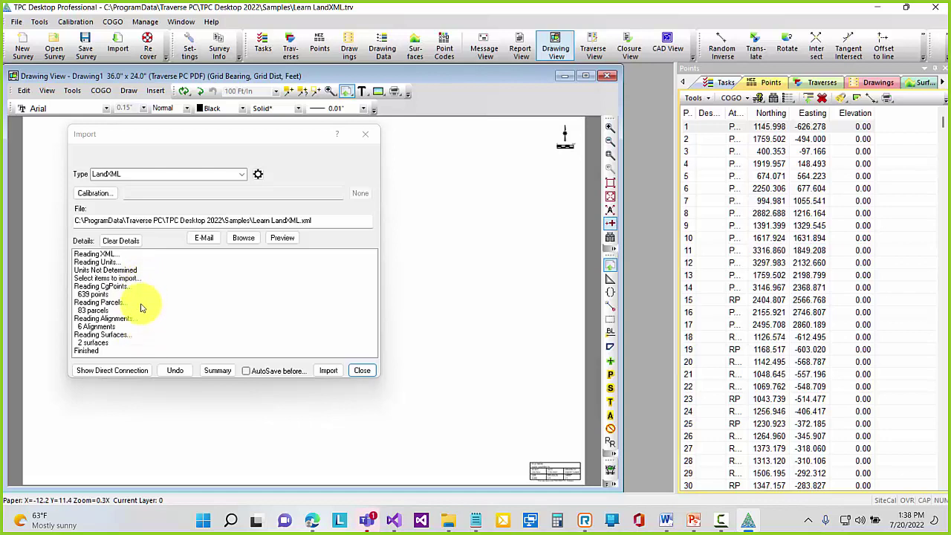
{"action": "left_click", "coordinate": [365, 133]}
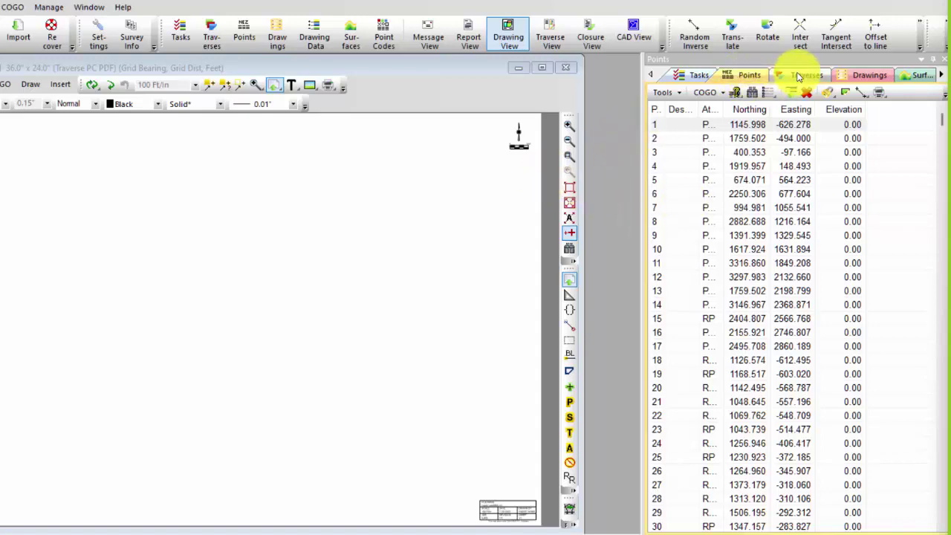
- Review the available managers and views, and return to the points list
{"action": "left_click", "coordinate": [46, 8]}
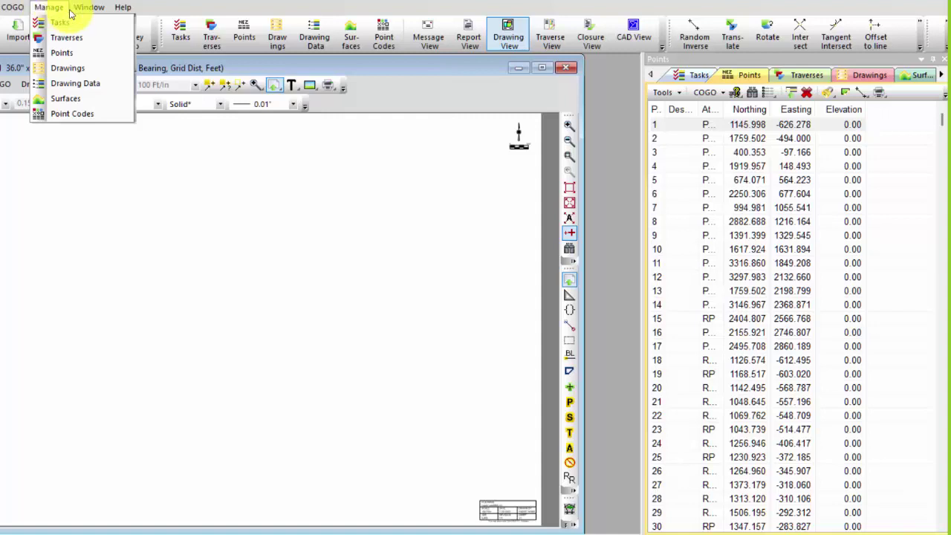
{"action": "mouse_move", "coordinate": [89, 10]}
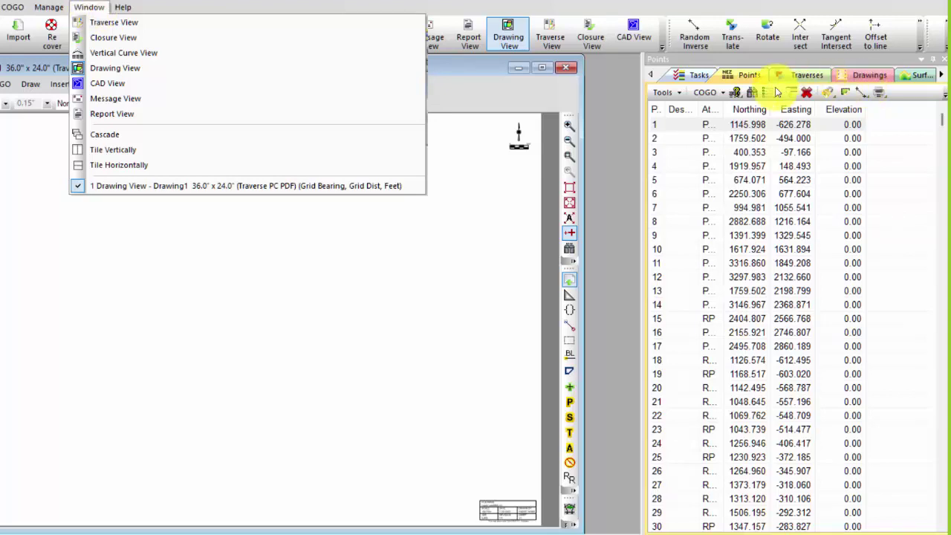
{"action": "left_click", "coordinate": [749, 76]}
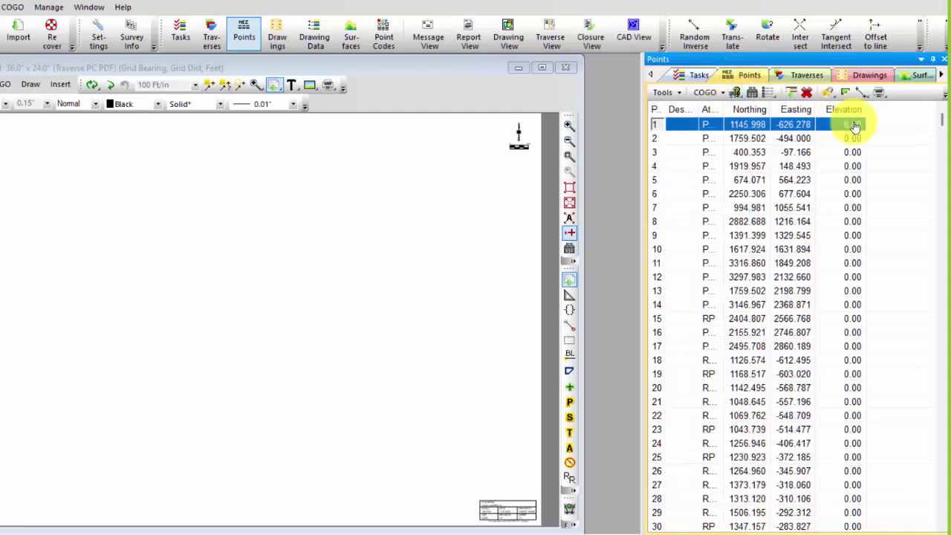
- Widen the points manager and its Point and Attributes columns so the full point numbers and attributes can be read
{"action": "left_click_drag", "start_coordinate": [941, 123], "coordinate": [938, 177]}
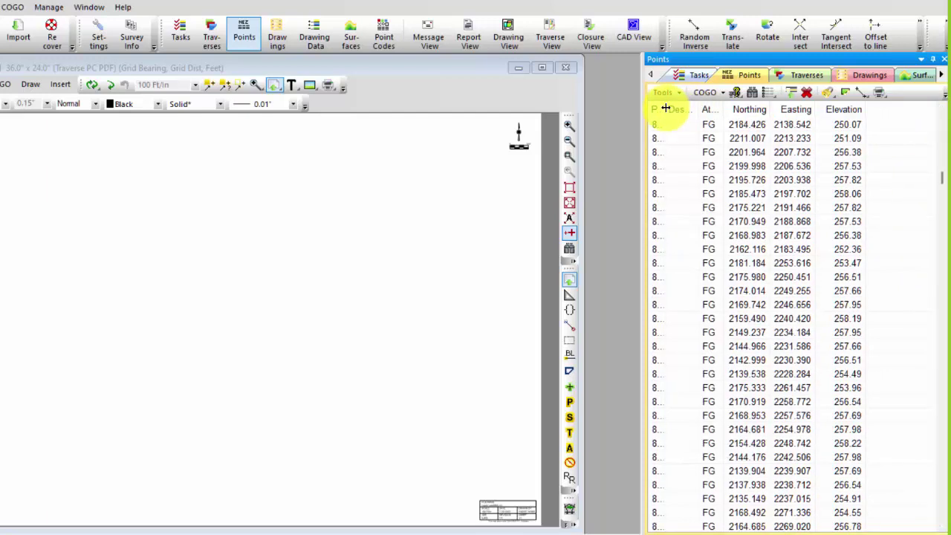
{"action": "mouse_move", "coordinate": [664, 109]}
{"action": "left_mouse_down"}
{"action": "mouse_move", "coordinate": [690, 108]}
{"action": "mouse_move", "coordinate": [680, 109]}
{"action": "left_mouse_up"}
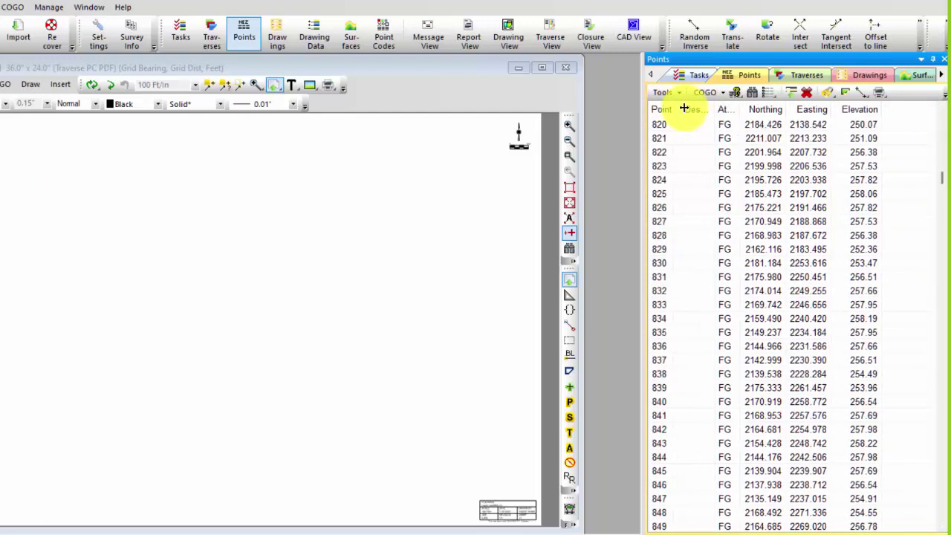
{"action": "left_click_drag", "start_coordinate": [641, 157], "coordinate": [599, 158]}
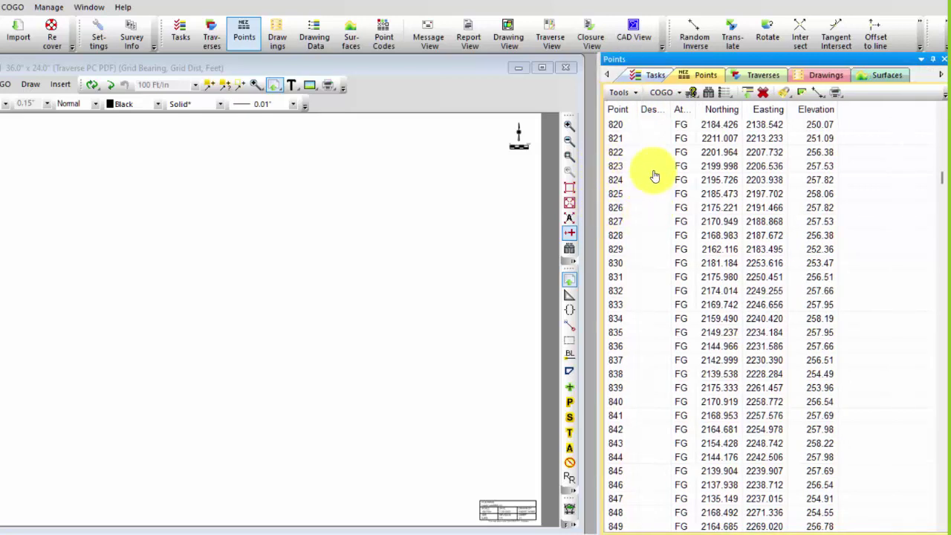
{"action": "left_click_drag", "start_coordinate": [704, 104], "coordinate": [718, 107]}
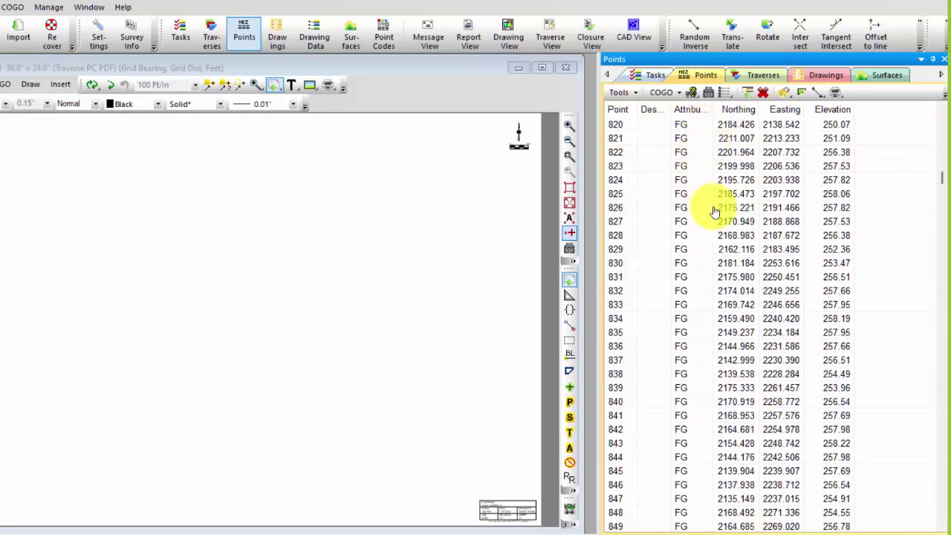
- Examine the EG and FG surface points in the points list, and return to the first point
{"action": "left_click_drag", "start_coordinate": [944, 185], "coordinate": [944, 191]}
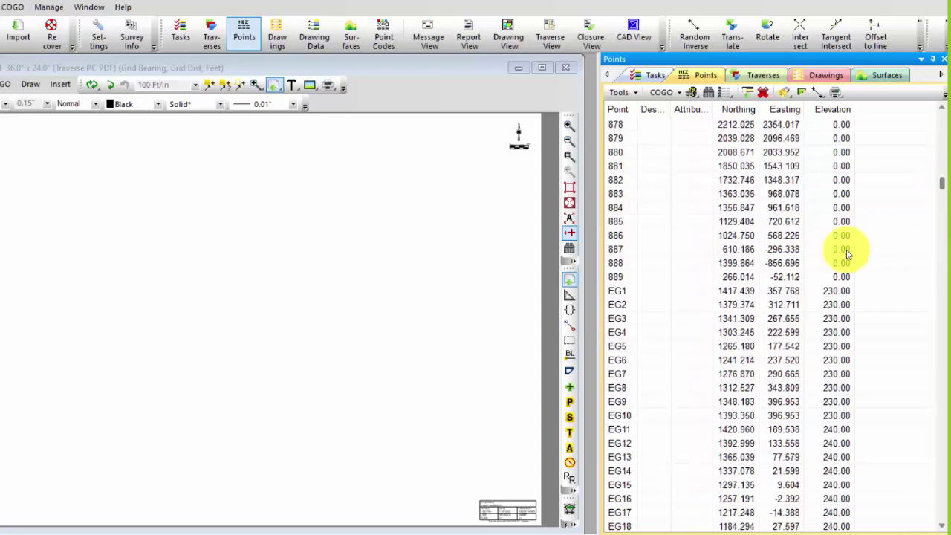
{"action": "left_click", "coordinate": [648, 290]}
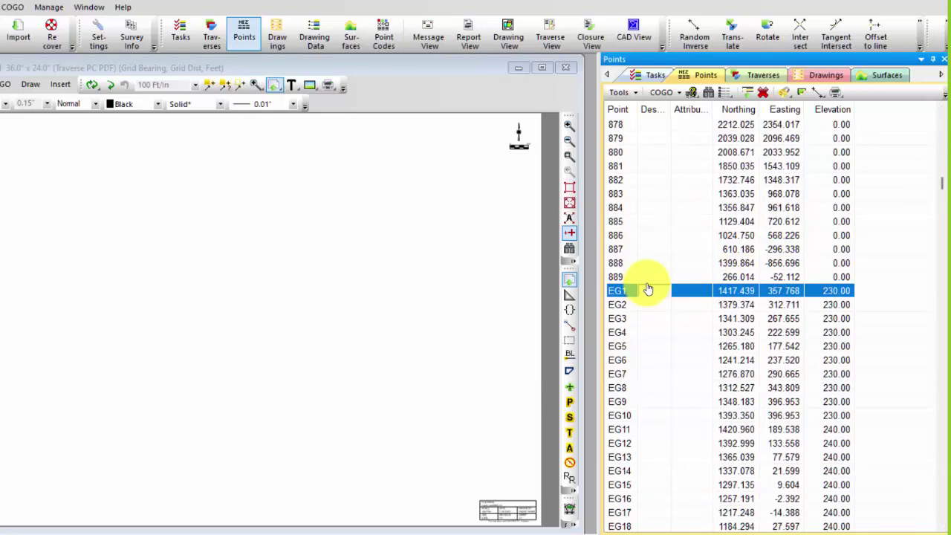
{"action": "left_click", "coordinate": [648, 290]}
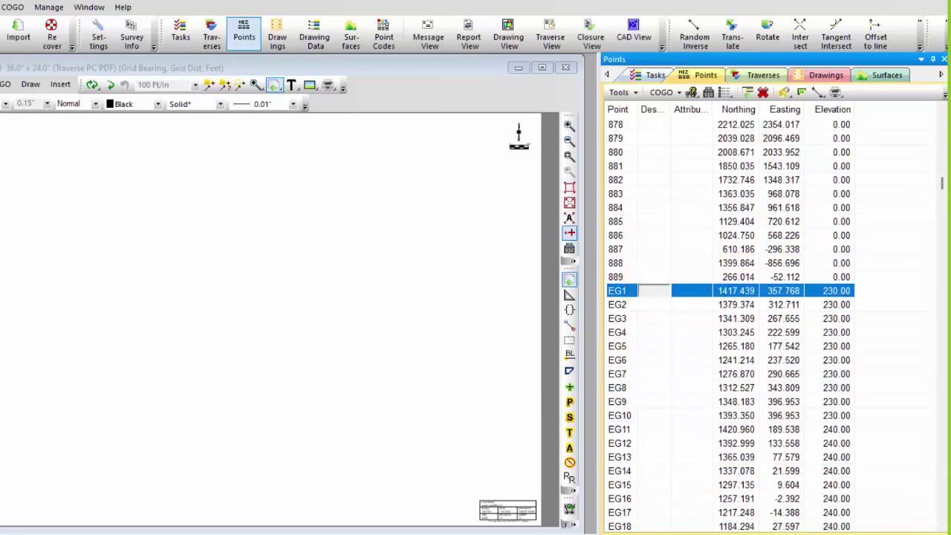
{"action": "left_click_drag", "start_coordinate": [941, 185], "coordinate": [938, 311]}
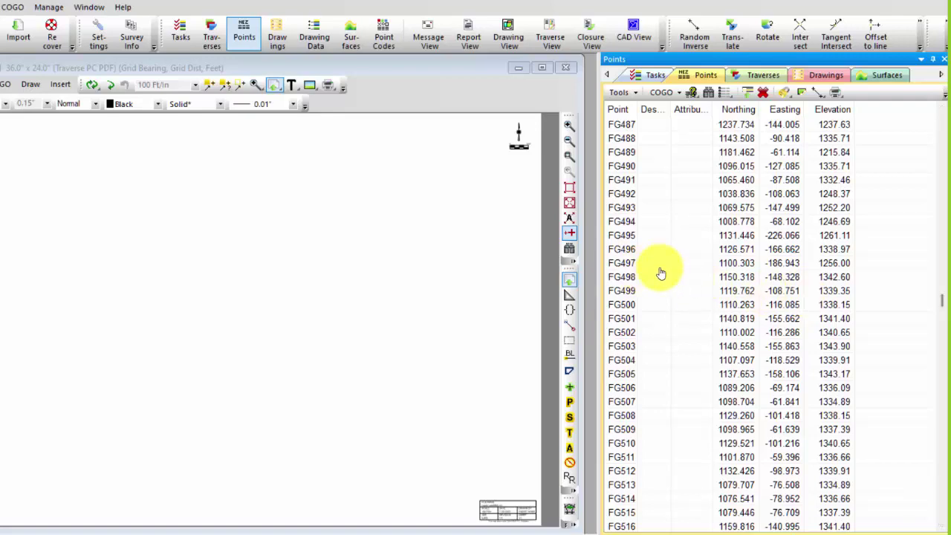
{"action": "left_click_drag", "start_coordinate": [942, 301], "coordinate": [934, 115]}
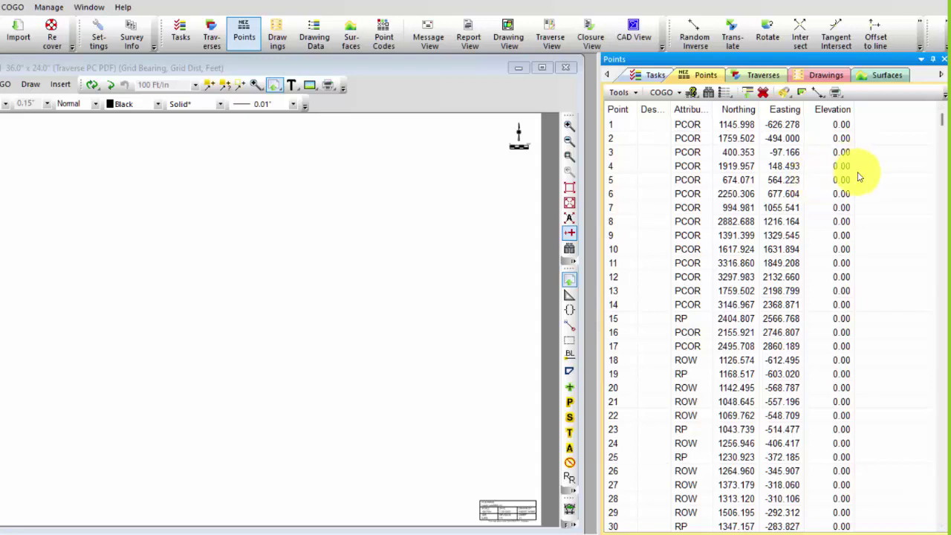
- Dock the managers along the lower edge of the workspace, and return them to its right side
{"action": "left_click_drag", "start_coordinate": [808, 61], "coordinate": [424, 528]}
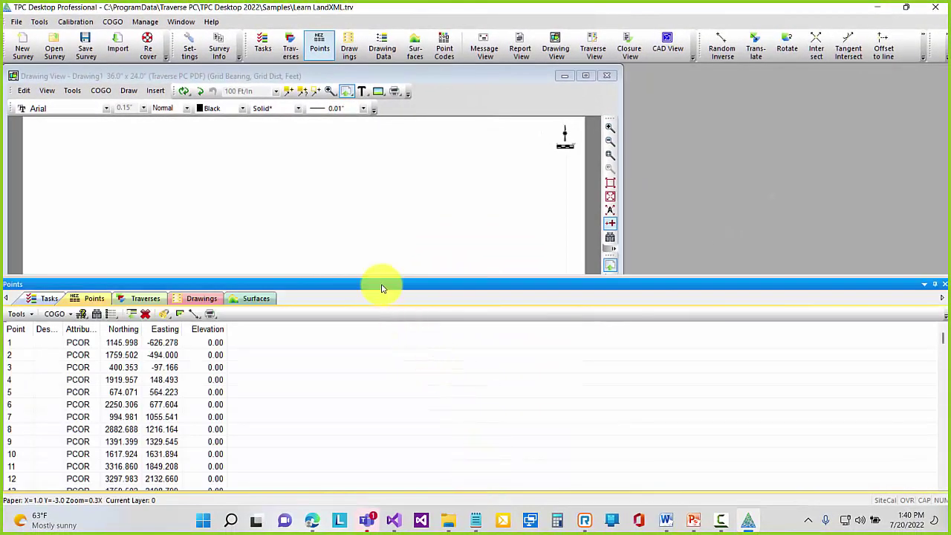
{"action": "left_click_drag", "start_coordinate": [391, 285], "coordinate": [929, 290]}
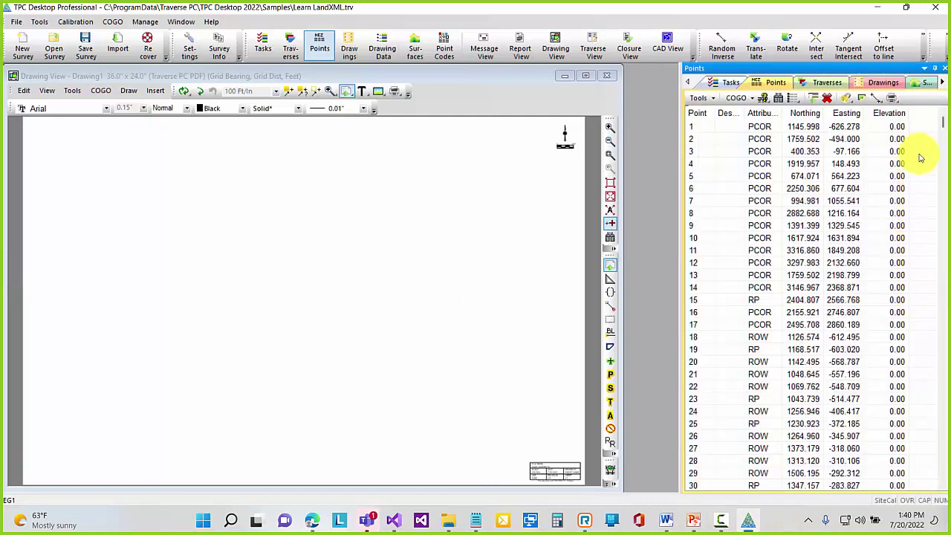
- Set the managers to auto-hide, bring up the collapsed points list, and pin the managers open again
{"action": "left_click", "coordinate": [936, 68]}
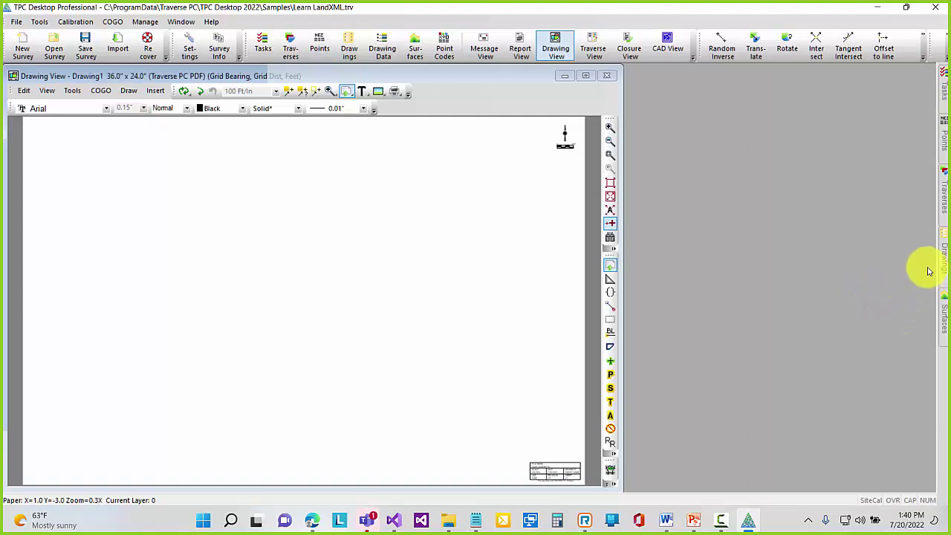
{"action": "left_click", "coordinate": [943, 156]}
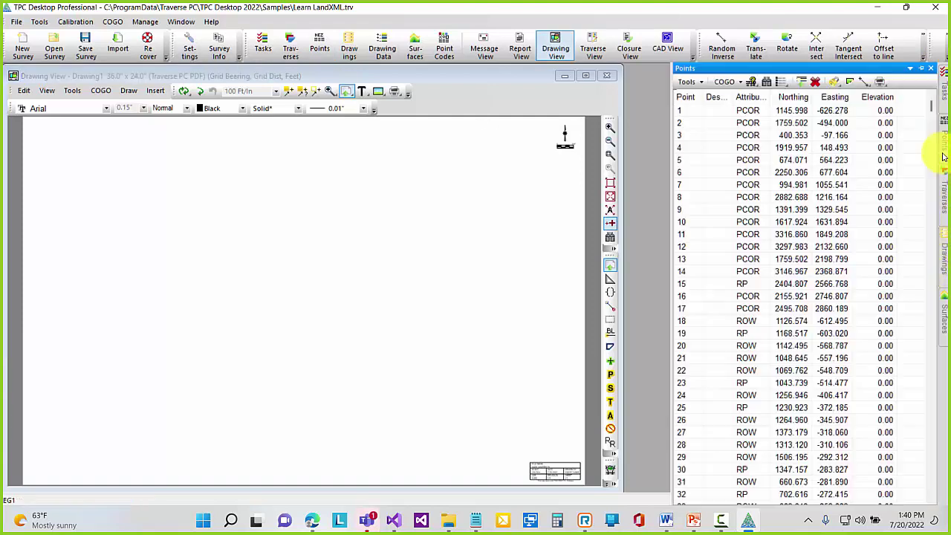
{"action": "left_click", "coordinate": [922, 68]}
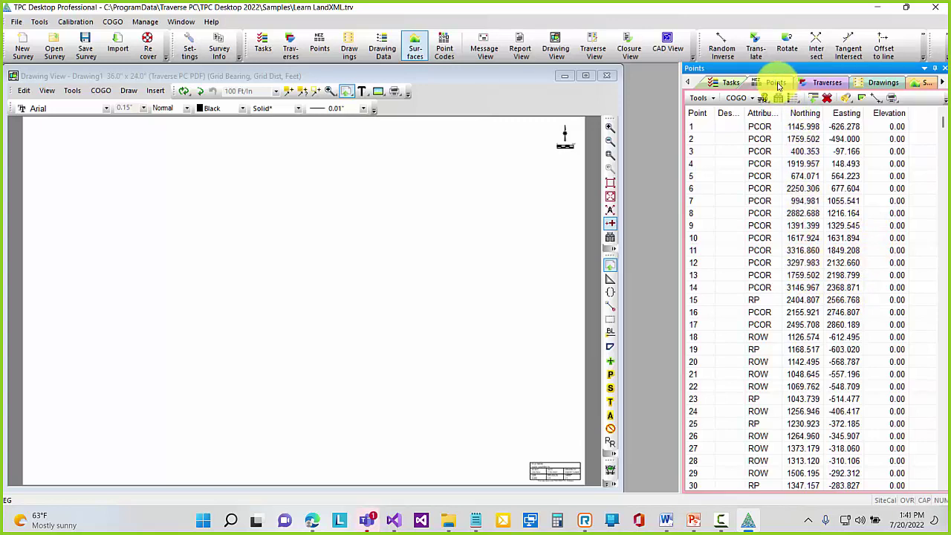
- Sort the points by elevation and by northing in both directions, and restore the point number order
{"action": "left_click_drag", "start_coordinate": [941, 124], "coordinate": [934, 132]}
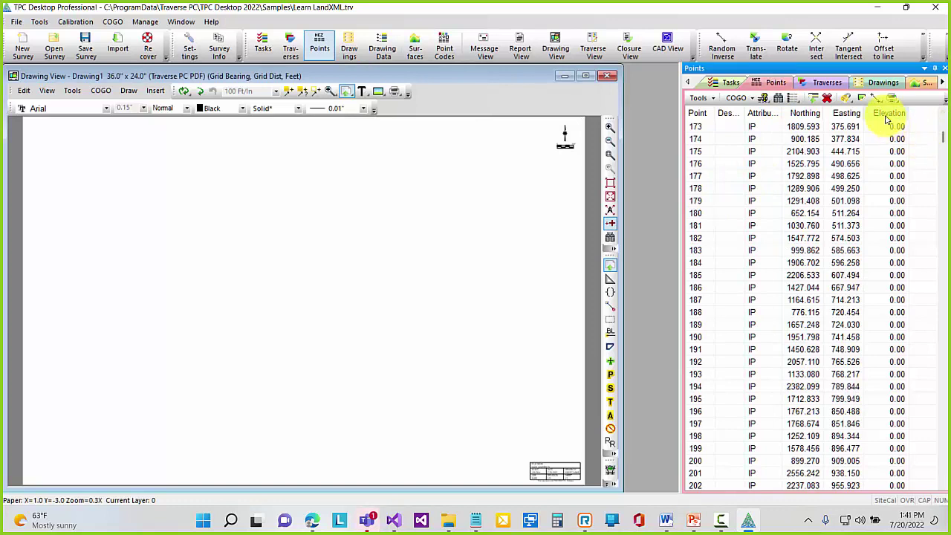
{"action": "left_click", "coordinate": [886, 115]}
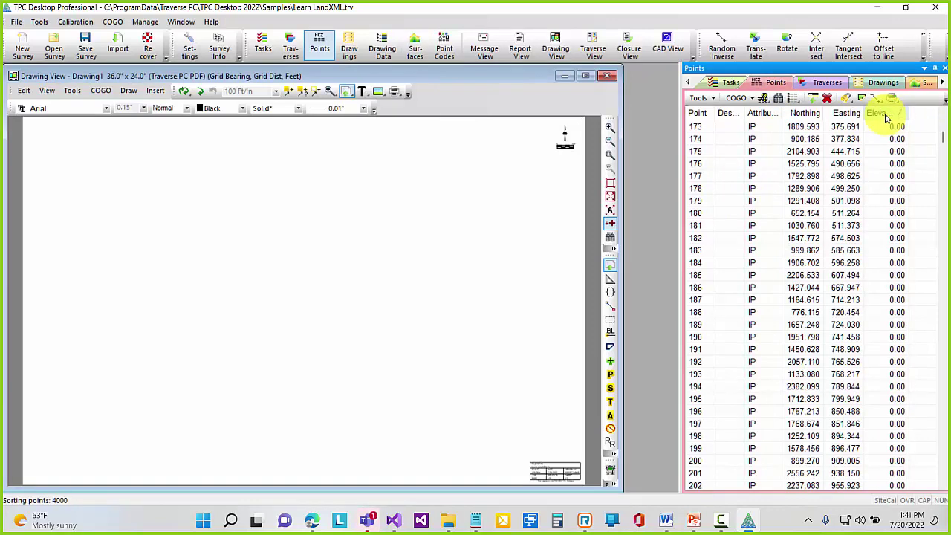
{"action": "left_click", "coordinate": [886, 116]}
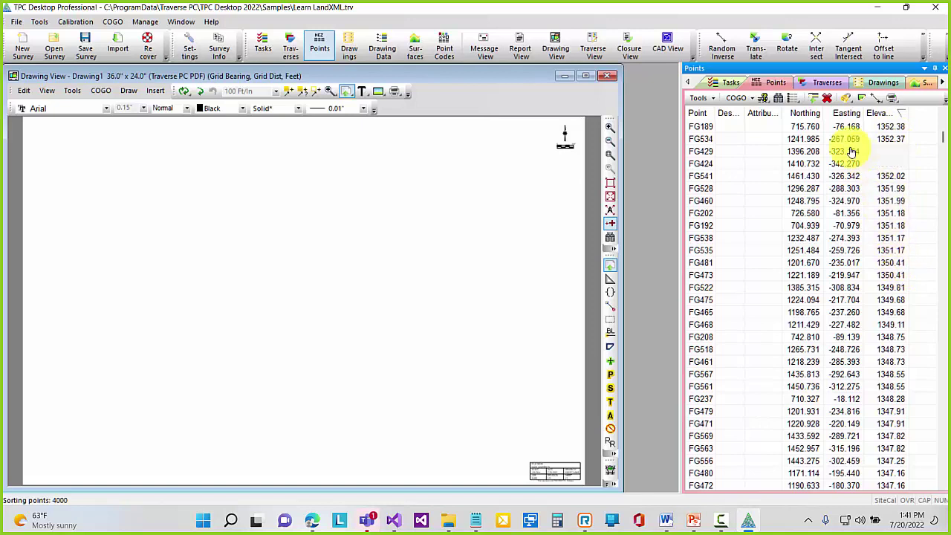
{"action": "left_click", "coordinate": [815, 115]}
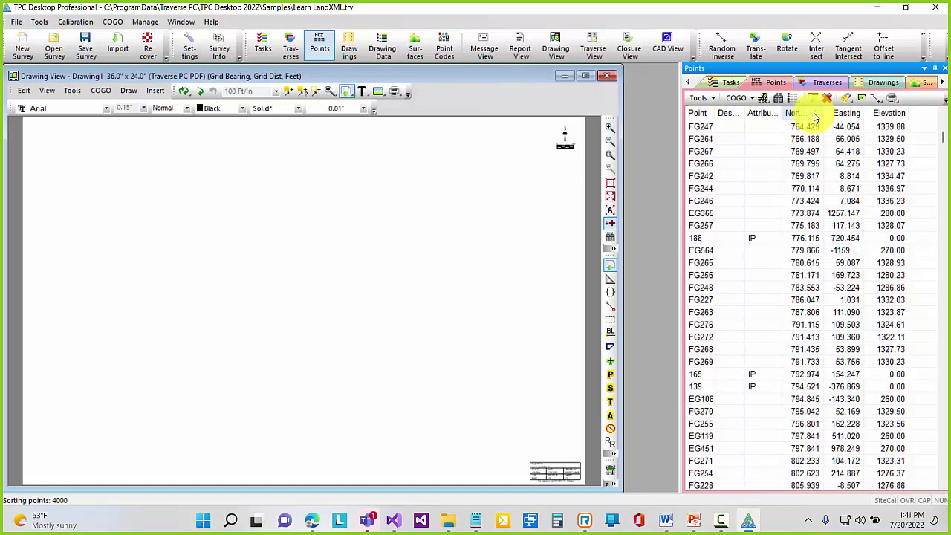
{"action": "left_click", "coordinate": [815, 116]}
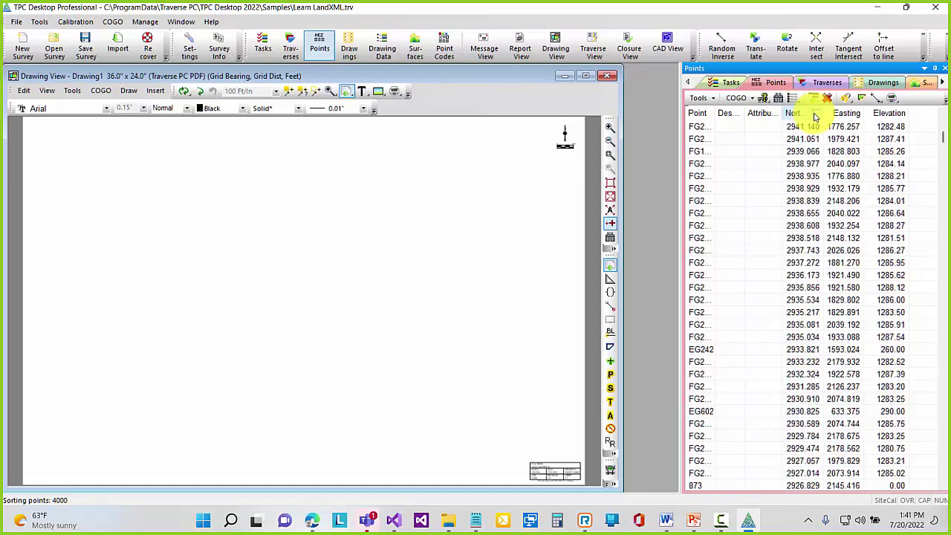
{"action": "left_click", "coordinate": [814, 115]}
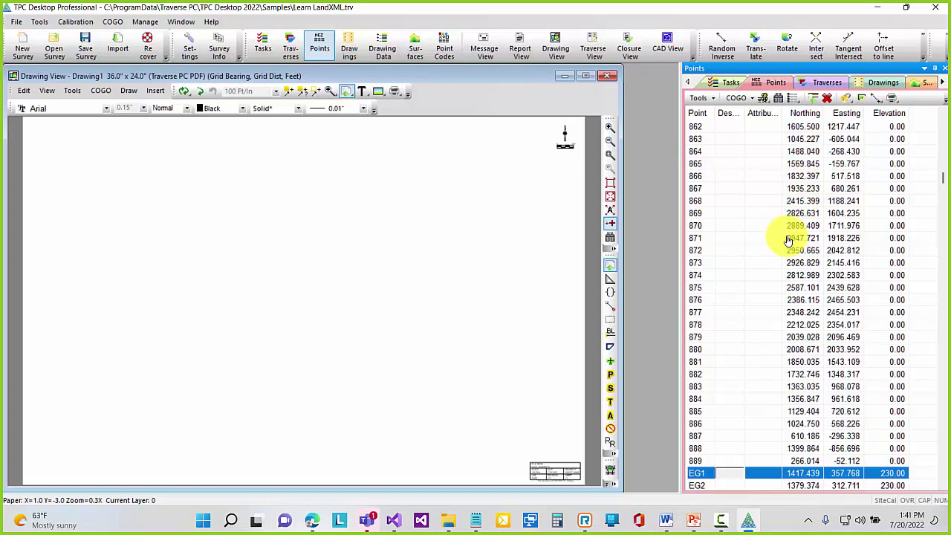
- Select the block of numbered points ending at point 889, extending the selection upward through the FG points
{"action": "left_click", "coordinate": [697, 461]}
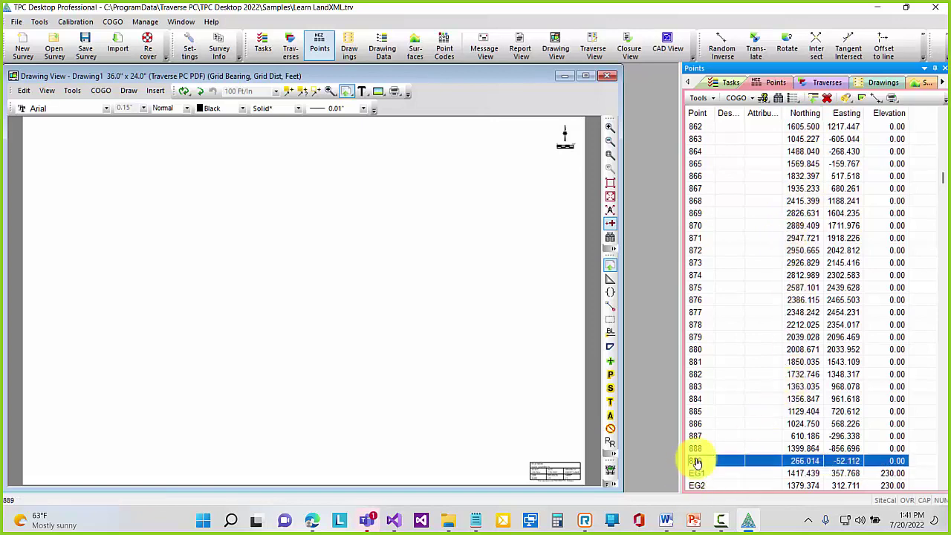
{"action": "key", "text": "shift+Up"}
{"action": "key", "text": "shift+Up"}
{"action": "key", "text": "shift+Up"}
{"action": "key", "text": "shift+Up"}
{"action": "key", "text": "shift+Up"}
{"action": "key", "text": "shift+Up"}
{"action": "key", "text": "shift+Up"}
{"action": "key", "text": "shift+Up"}
{"action": "key", "text": "shift+Up"}
{"action": "key", "text": "shift+Up"}
{"action": "key", "text": "shift+Up"}
{"action": "key", "text": "shift+Up"}
{"action": "key", "text": "shift+Up"}
{"action": "key", "text": "shift+Up"}
{"action": "key", "text": "shift+Up"}
{"action": "key", "text": "shift+Up"}
{"action": "key", "text": "shift+Up"}
{"action": "key", "text": "shift+Up"}
{"action": "key", "text": "shift+Up"}
{"action": "key", "text": "shift+Up"}
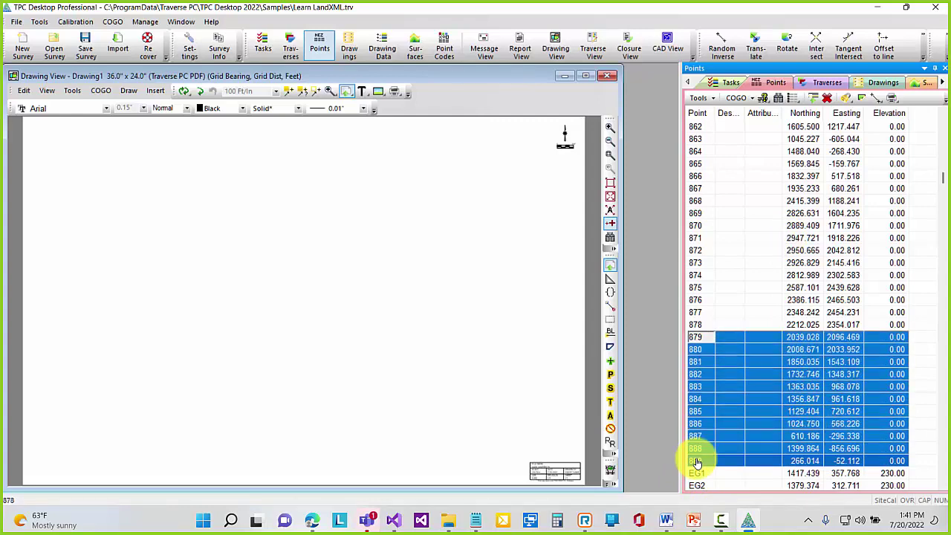
{"action": "key", "text": "shift+Up"}
{"action": "key", "text": "shift+Up"}
{"action": "key", "text": "shift+Up"}
{"action": "key", "text": "shift+Up"}
{"action": "key", "text": "shift+Up"}
{"action": "key", "text": "shift+Up"}
{"action": "key", "text": "shift+Up"}
{"action": "key", "text": "shift+Up"}
{"action": "key", "text": "shift+Up"}
{"action": "key", "text": "shift+Up"}
{"action": "key", "text": "shift+Up"}
{"action": "key", "text": "shift+Up"}
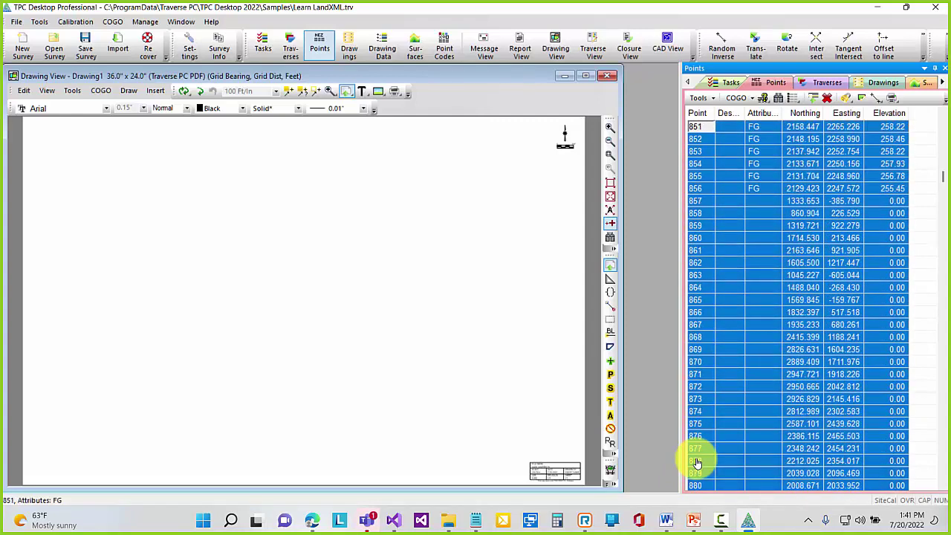
{"action": "key", "text": "shift+Home"}
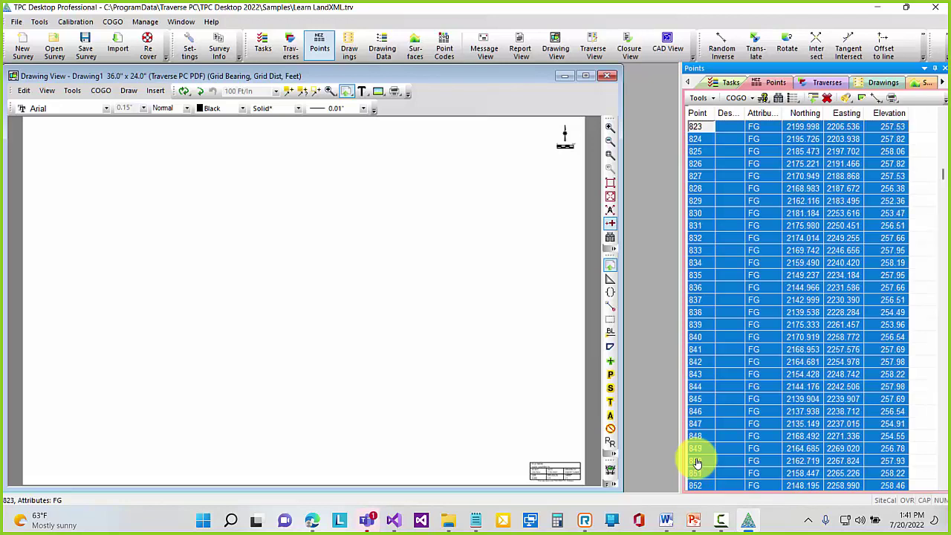
{"action": "scroll", "coordinate": [702, 453], "scroll_direction": "down", "scroll_amount": 10}
- Print all the points with the Traverse PC PDF printer and save the output as Points.pdf, replacing the existing file
{"action": "right_click", "coordinate": [702, 453]}
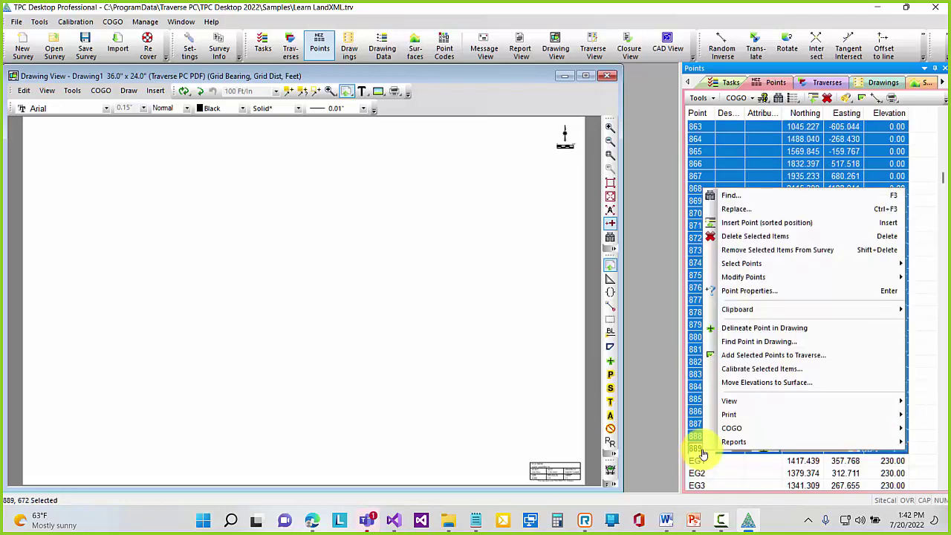
{"action": "mouse_move", "coordinate": [727, 415]}
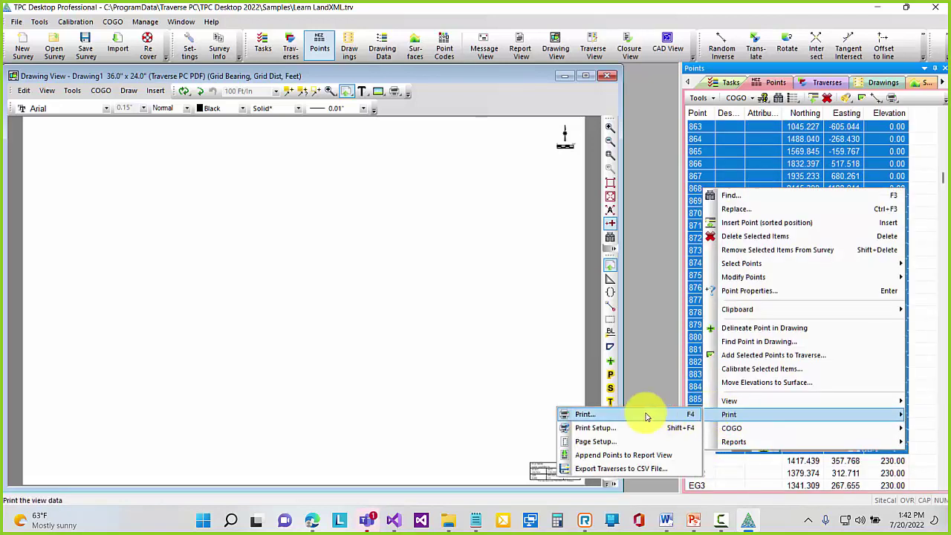
{"action": "left_click", "coordinate": [614, 416]}
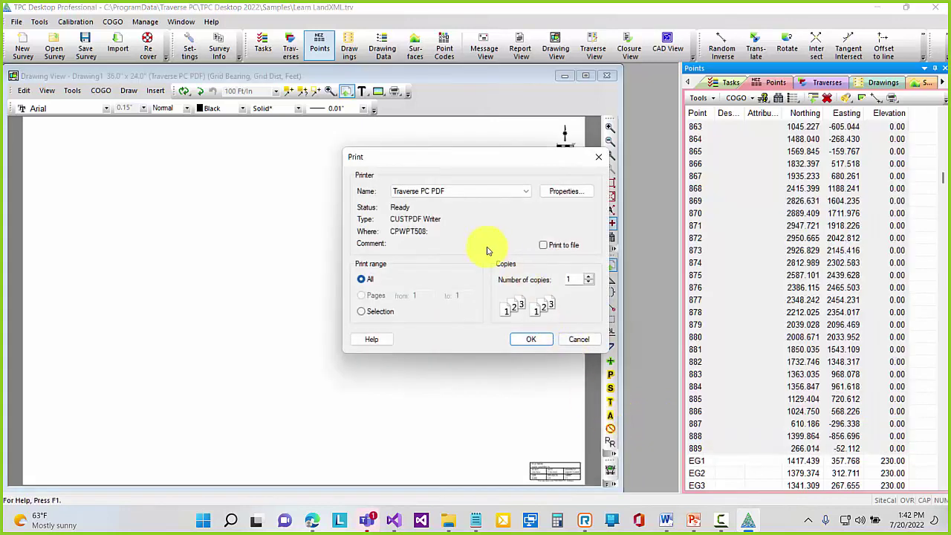
{"action": "left_click", "coordinate": [543, 340]}
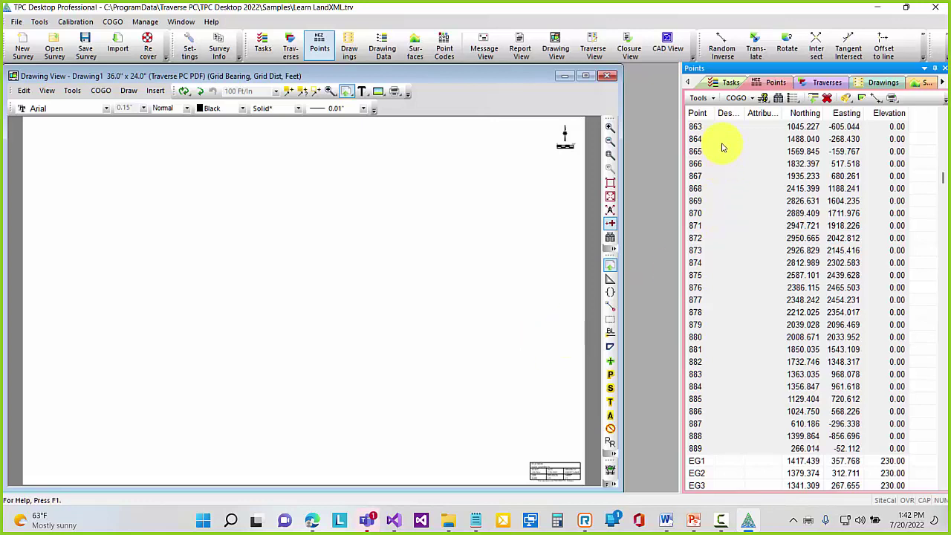
{"action": "left_click", "coordinate": [706, 126]}
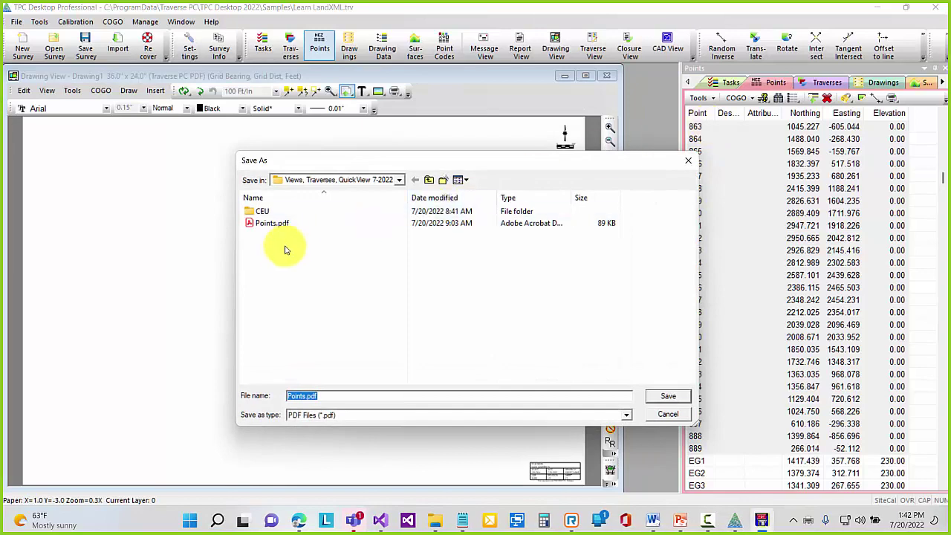
{"action": "left_click", "coordinate": [653, 396]}
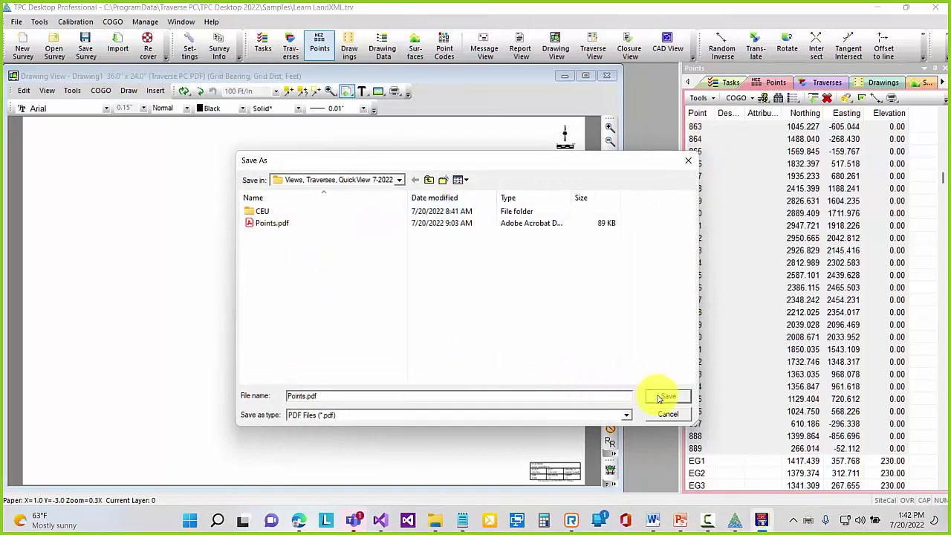
{"action": "left_click", "coordinate": [521, 263]}
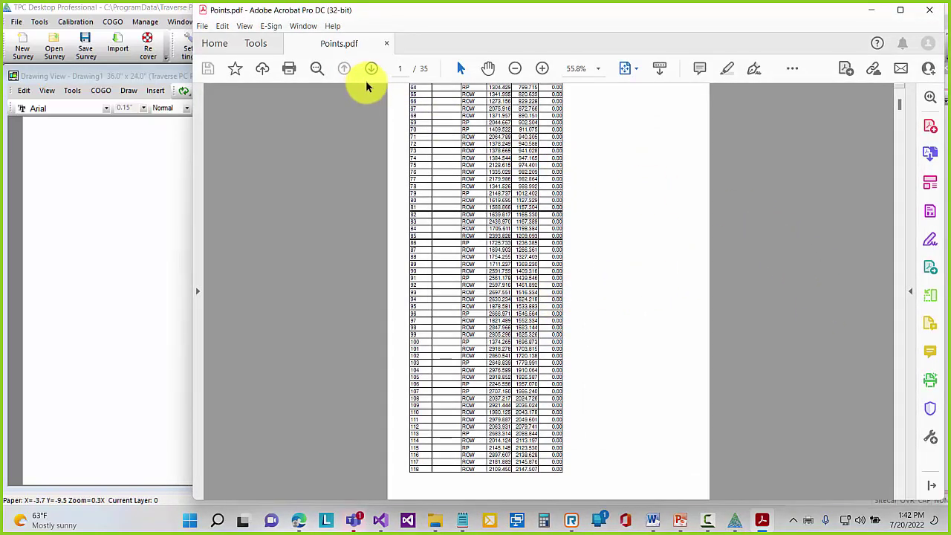
- Enlarge the printed points table in Points.pdf to 100% for reading
{"action": "left_click", "coordinate": [542, 68]}
{"action": "left_click", "coordinate": [542, 68]}
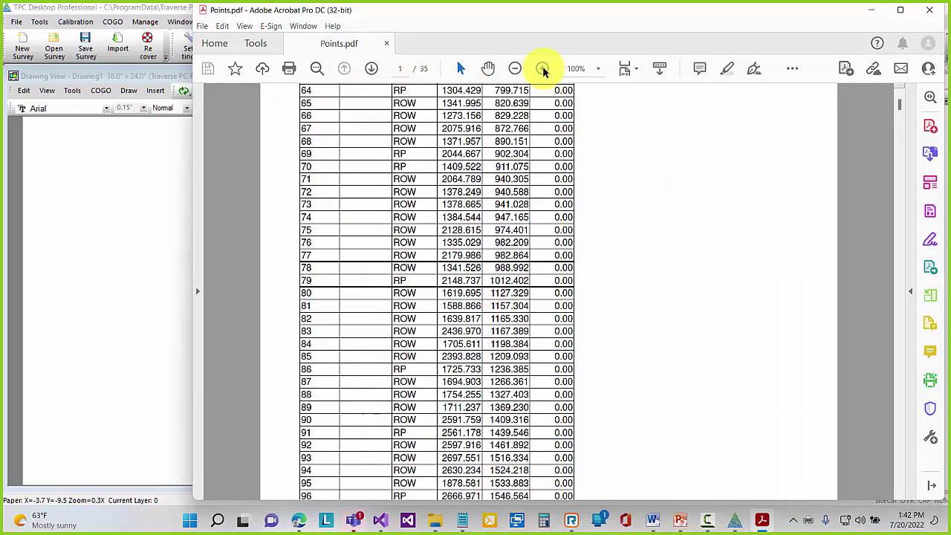
- Enlarge the points table in Points.pdf to 120% and close the document to return to the survey
{"action": "left_click", "coordinate": [543, 68]}
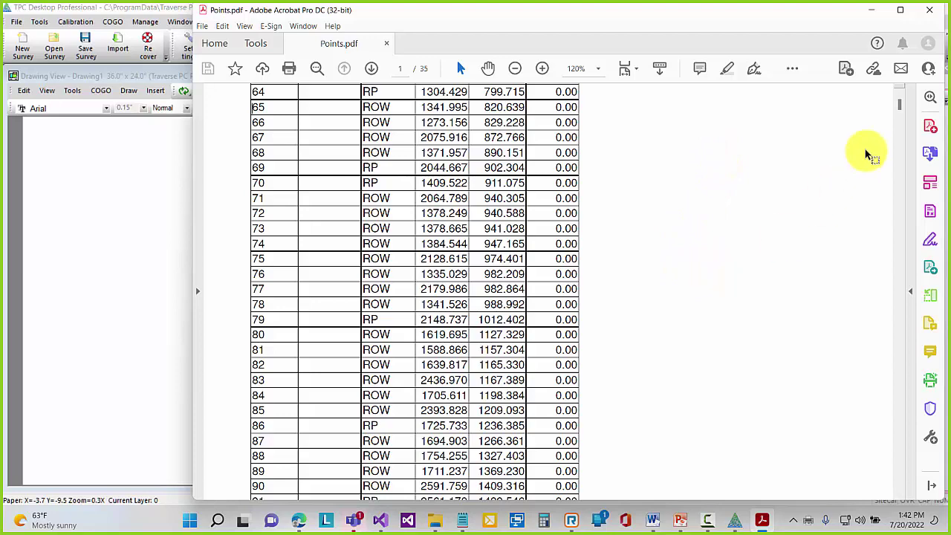
{"action": "double_click", "coordinate": [902, 99]}
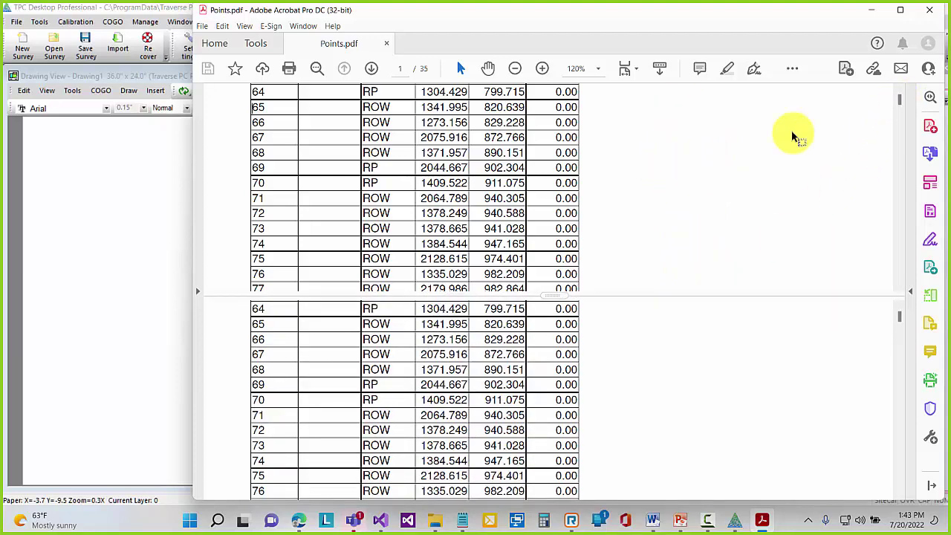
{"action": "left_click", "coordinate": [927, 11]}
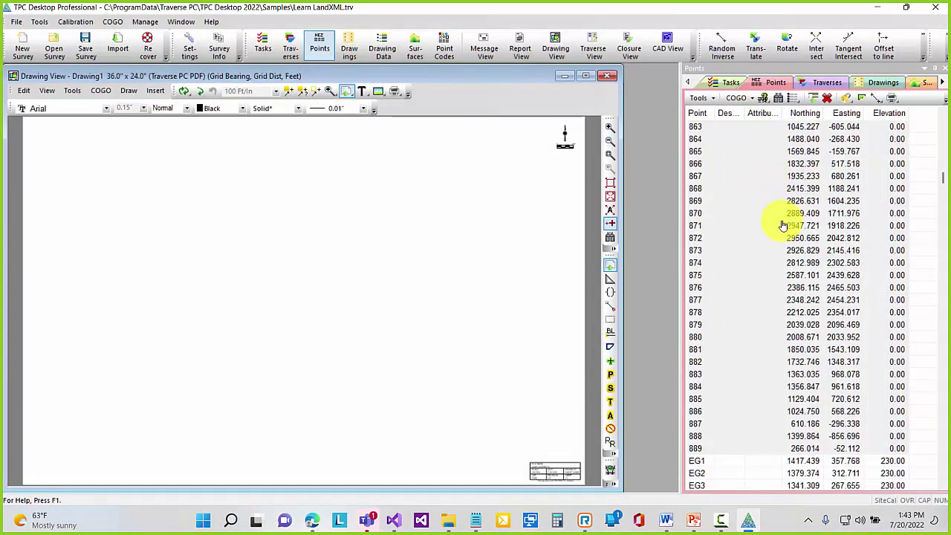
- Review the general, status, symbol and traverse-usage properties of point 868 without changing anything
{"action": "left_click", "coordinate": [730, 190]}
{"action": "right_click", "coordinate": [731, 190]}
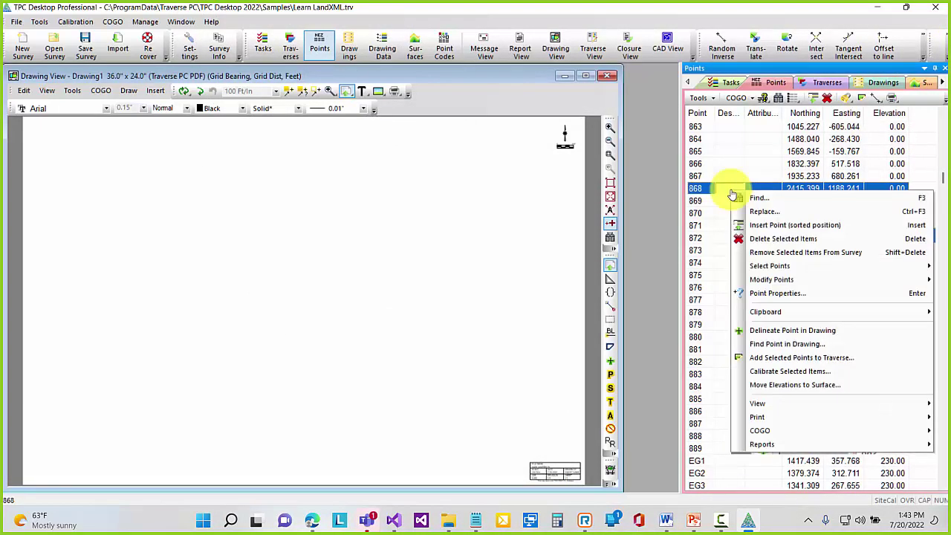
{"action": "mouse_move", "coordinate": [807, 444]}
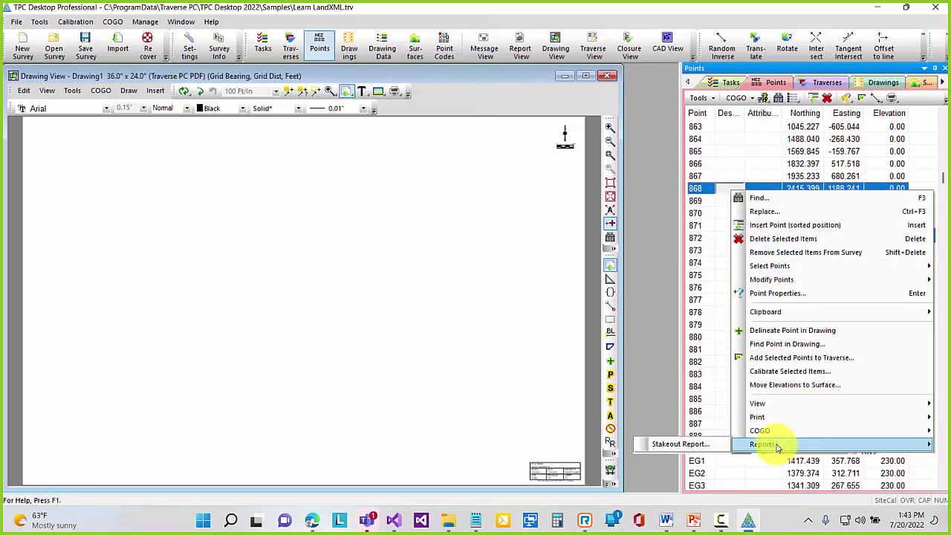
{"action": "left_click", "coordinate": [779, 295]}
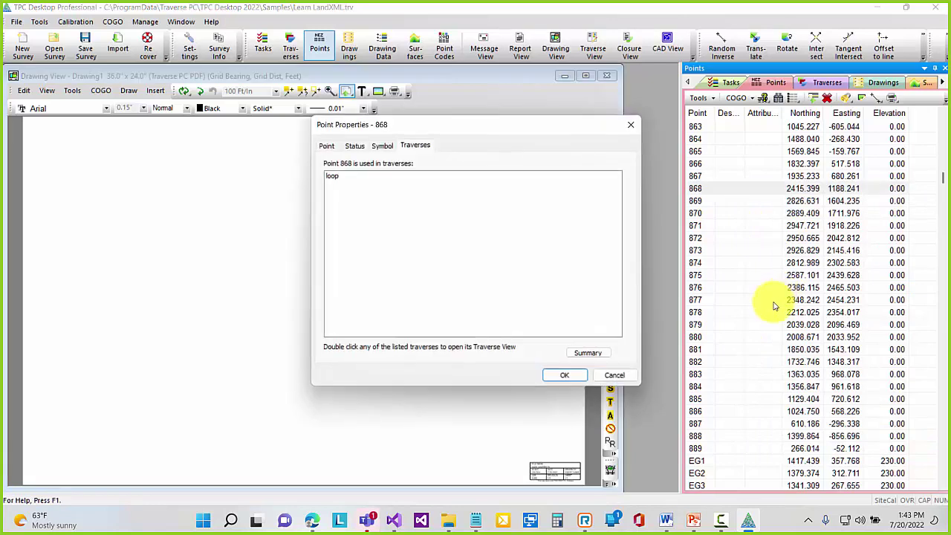
{"action": "left_click", "coordinate": [328, 146]}
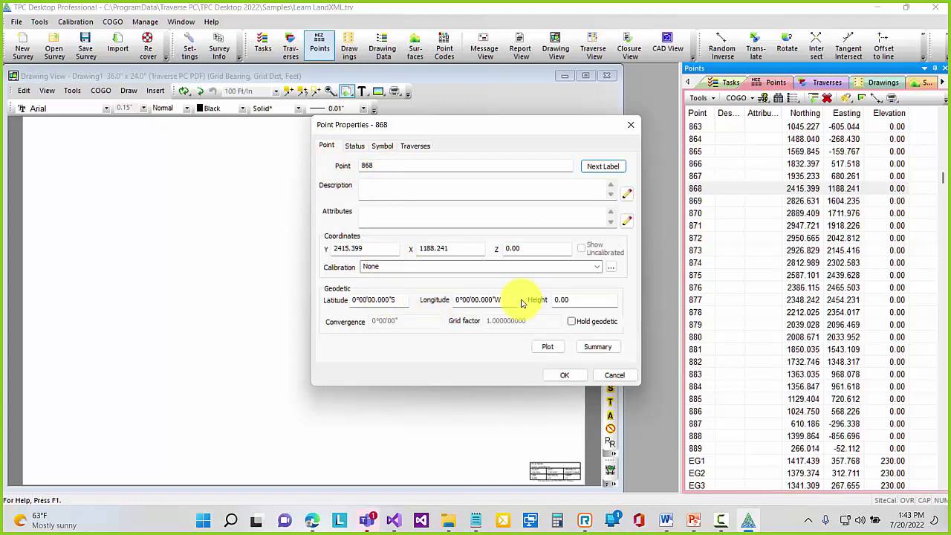
{"action": "left_click", "coordinate": [354, 146]}
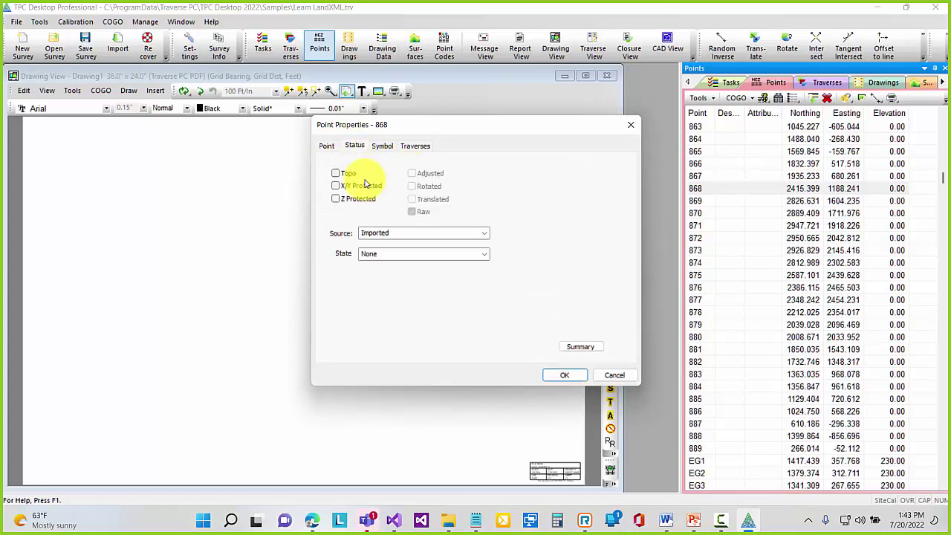
{"action": "left_click", "coordinate": [380, 147]}
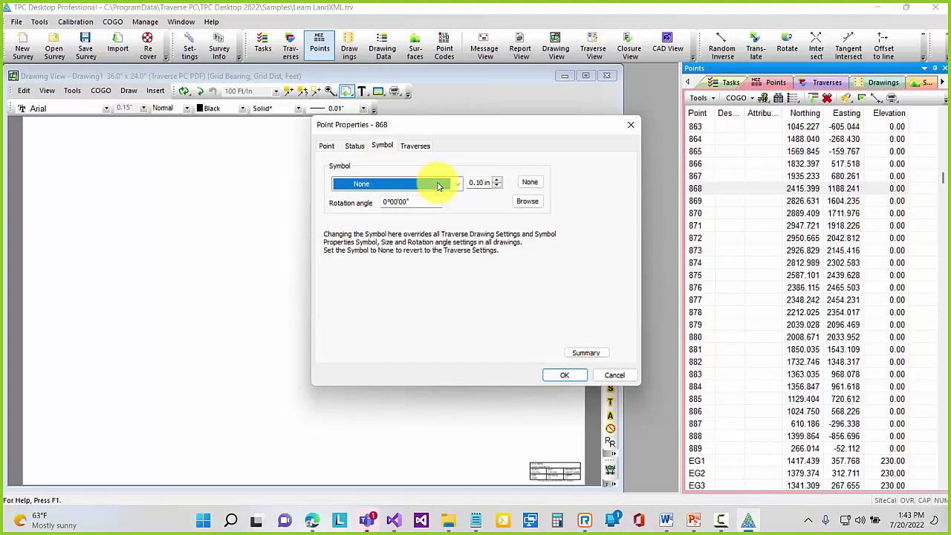
{"action": "left_click", "coordinate": [416, 146]}
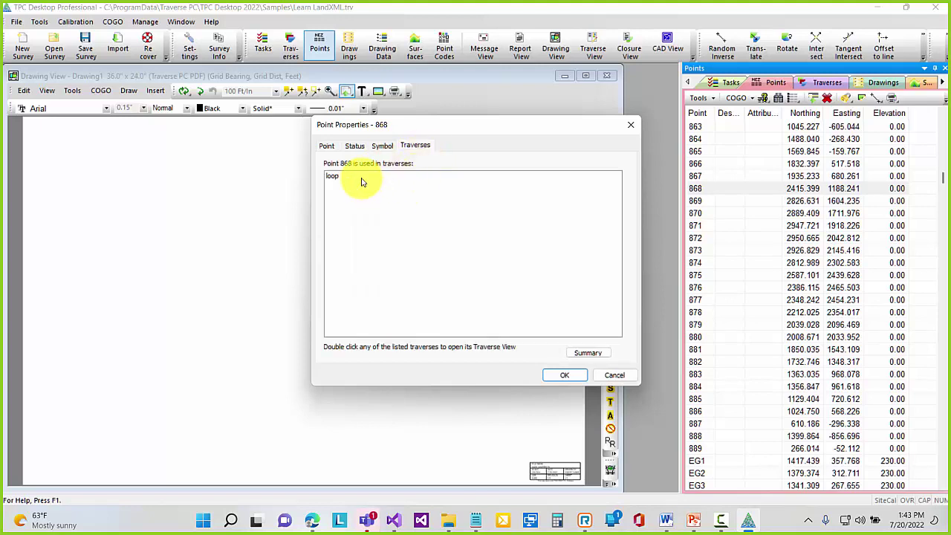
{"action": "left_click", "coordinate": [631, 124]}
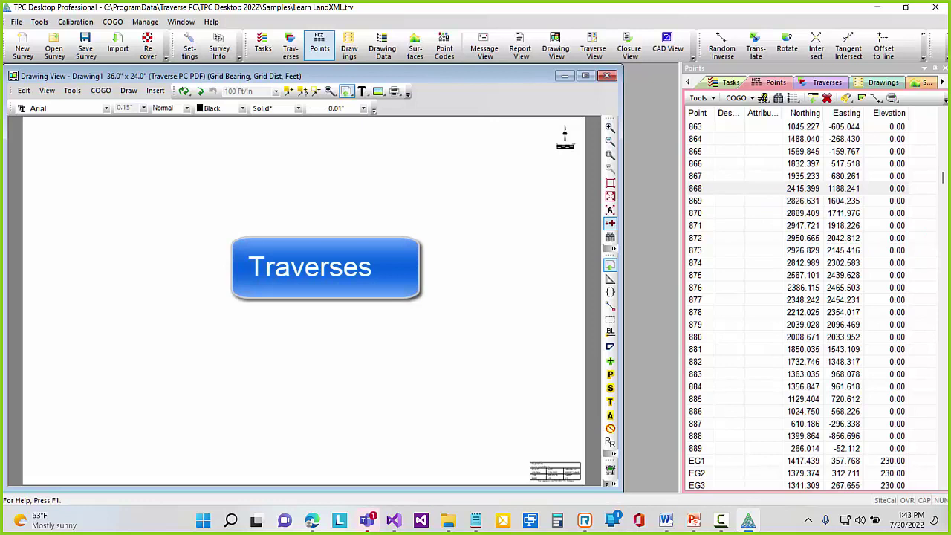
- Switch to the Traverses manager and look through its Alignments, Parcels and Surfaces groups
{"action": "key", "text": "alt+Tab"}
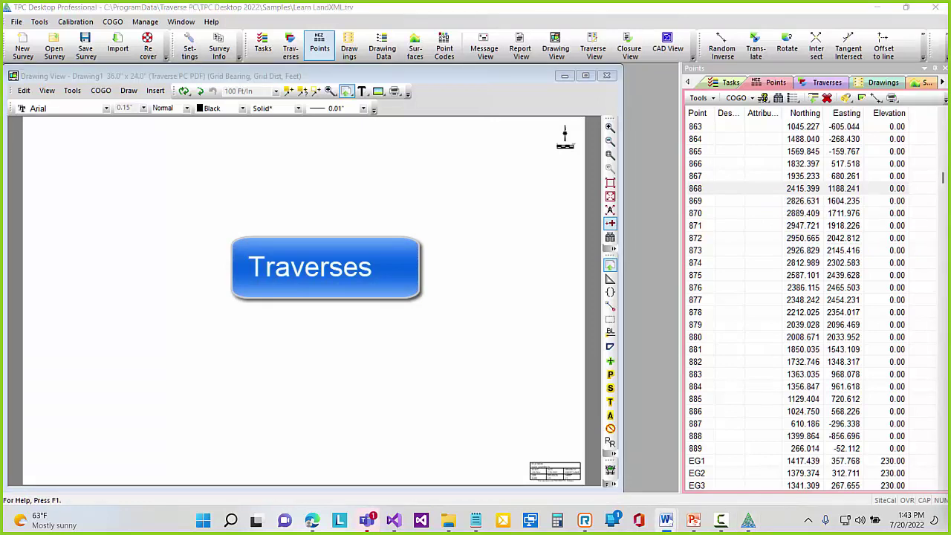
{"action": "left_click", "coordinate": [819, 83]}
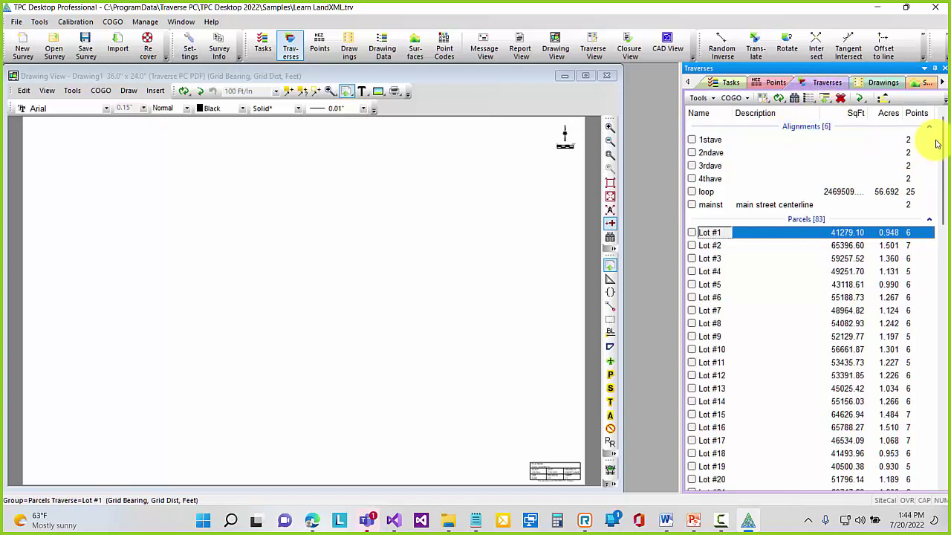
{"action": "left_click_drag", "start_coordinate": [946, 141], "coordinate": [941, 388]}
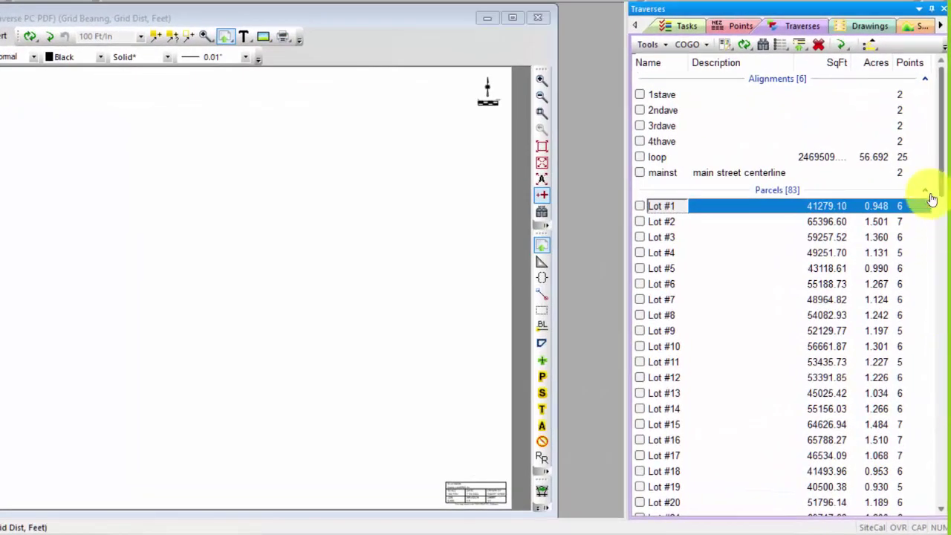
{"action": "left_click_drag", "start_coordinate": [935, 144], "coordinate": [942, 457]}
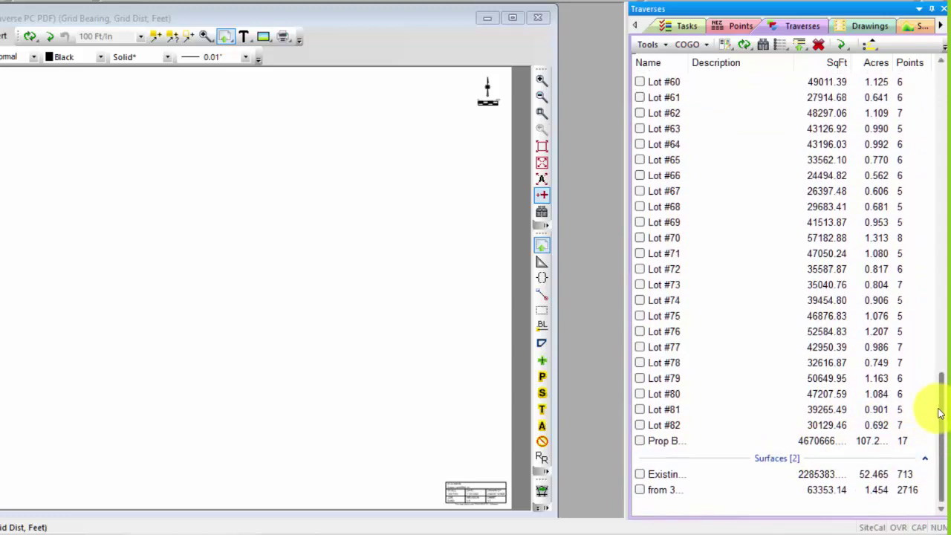
{"action": "left_click_drag", "start_coordinate": [944, 409], "coordinate": [941, 65]}
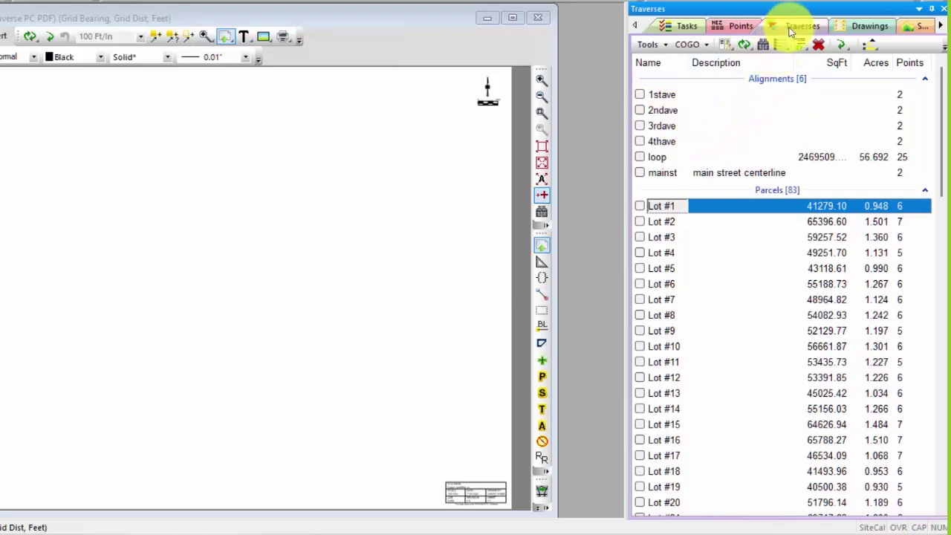
- Display all traverses of the Alignments group in the drawing and fit them to the sheet
{"action": "left_click", "coordinate": [782, 80]}
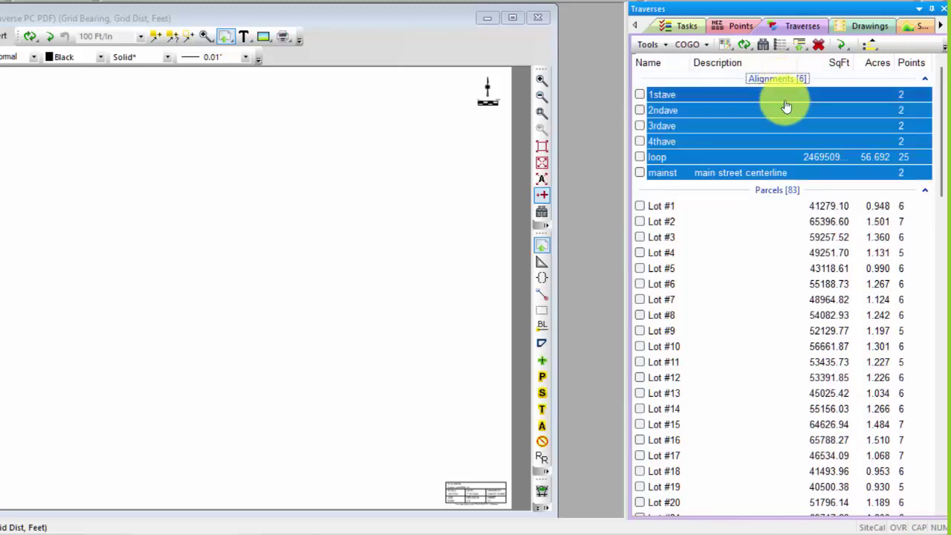
{"action": "left_click", "coordinate": [641, 96]}
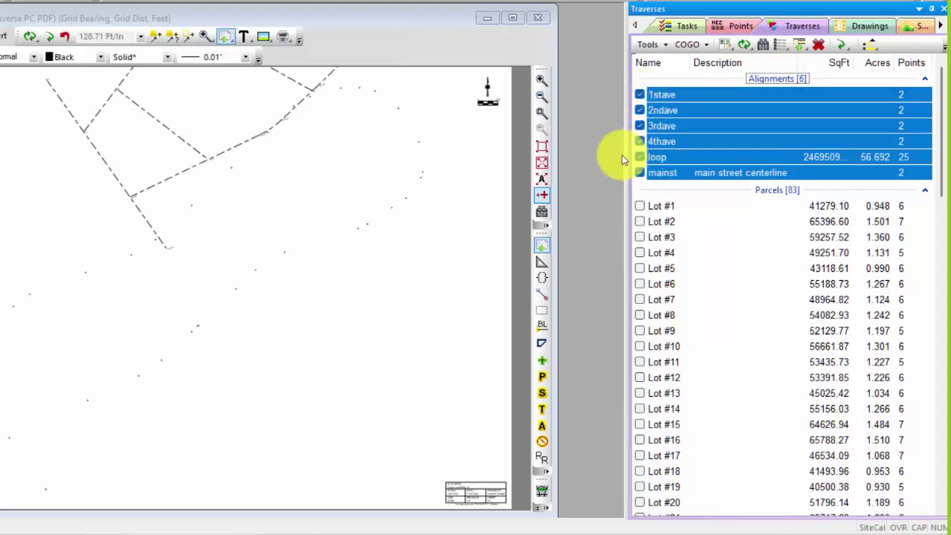
{"action": "left_click", "coordinate": [543, 164]}
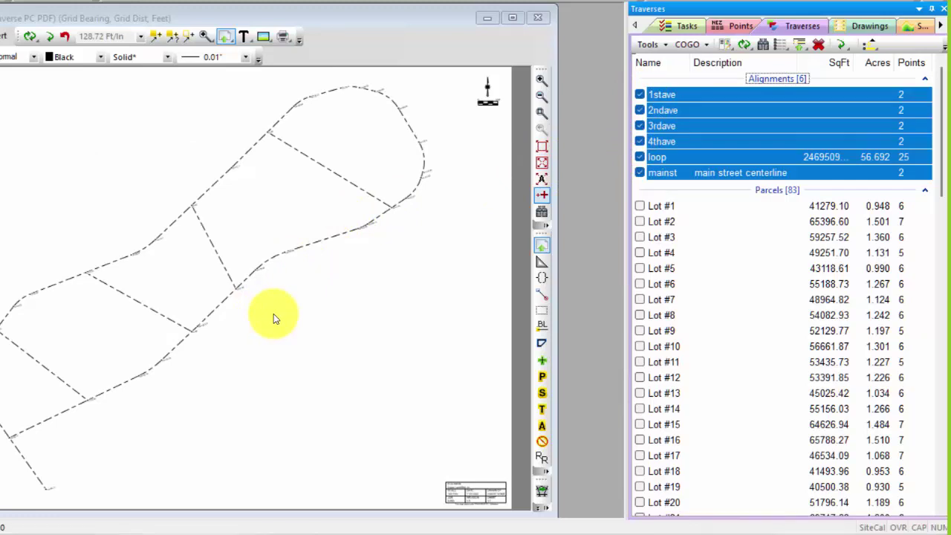
- Select the whole Alignments group, hide all its traverses in the drawing and show them again
{"action": "left_click", "coordinate": [692, 128]}
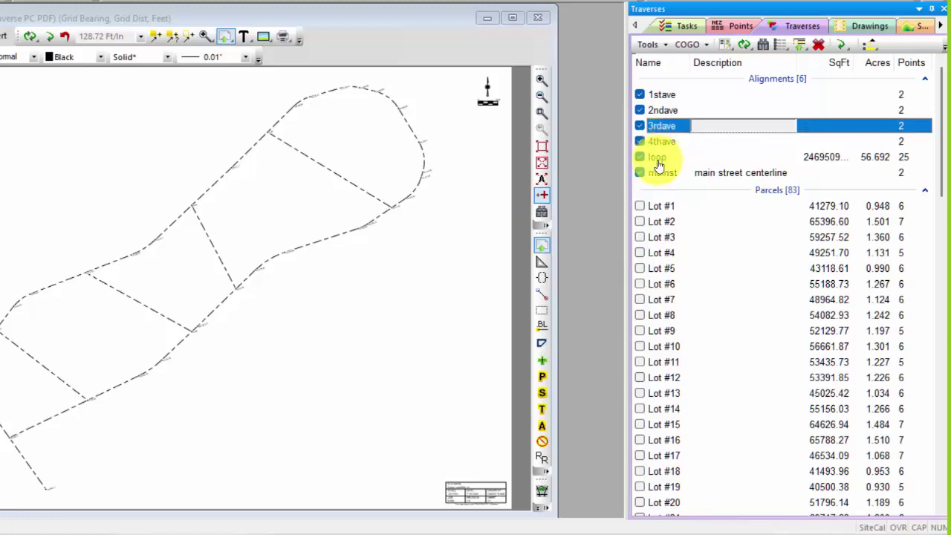
{"action": "left_click", "coordinate": [764, 78]}
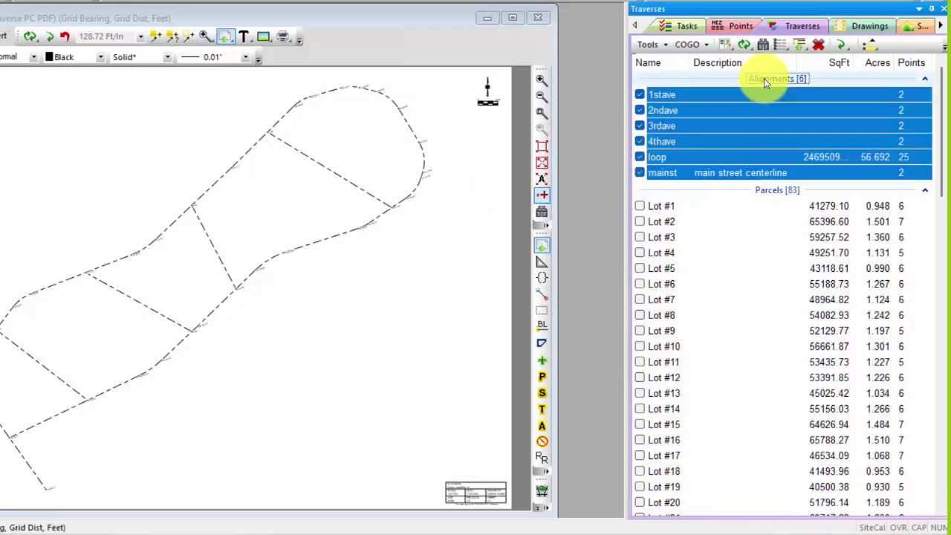
{"action": "left_click", "coordinate": [640, 96]}
{"action": "left_click", "coordinate": [640, 95]}
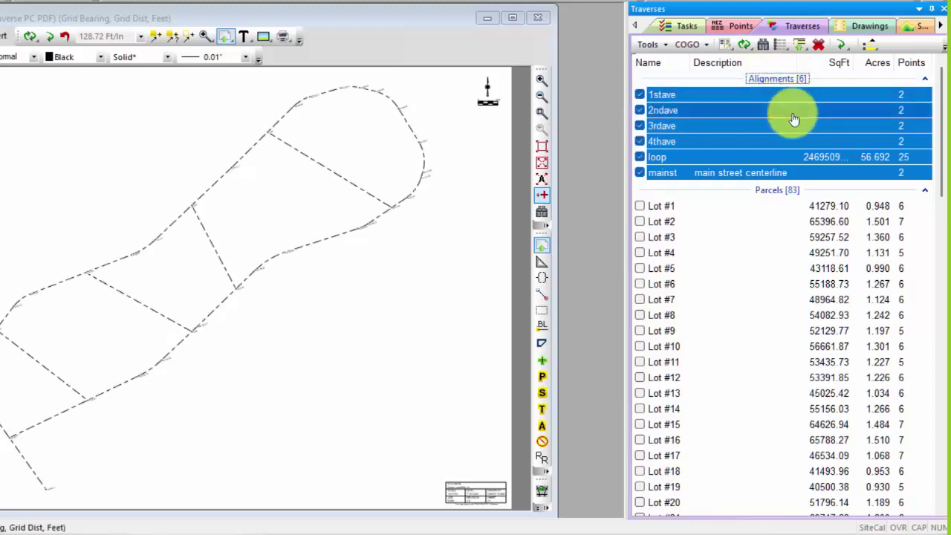
- Select the alignments from 1stave through loop, hide them in the drawing and show them again
{"action": "left_click", "coordinate": [693, 96]}
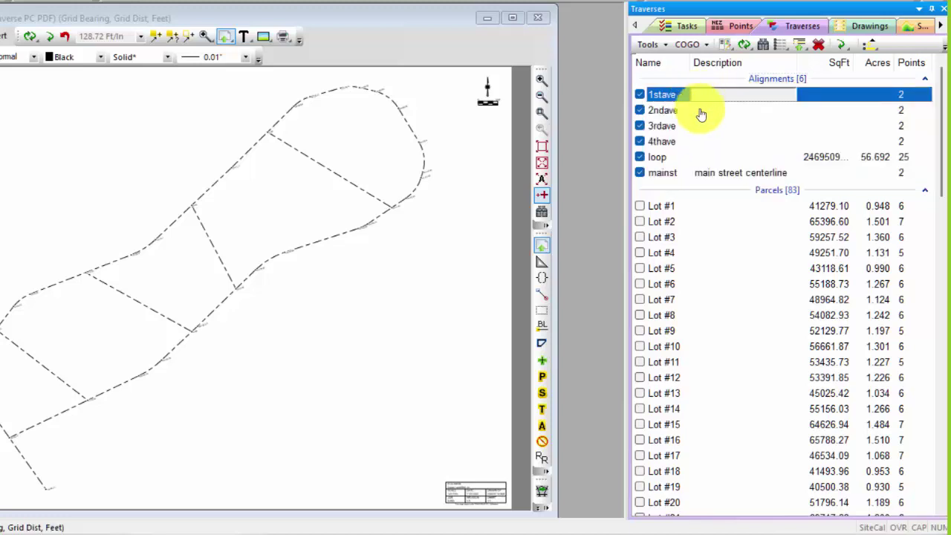
{"action": "left_click", "coordinate": [699, 161], "text": "shift"}
{"action": "left_click", "coordinate": [641, 159]}
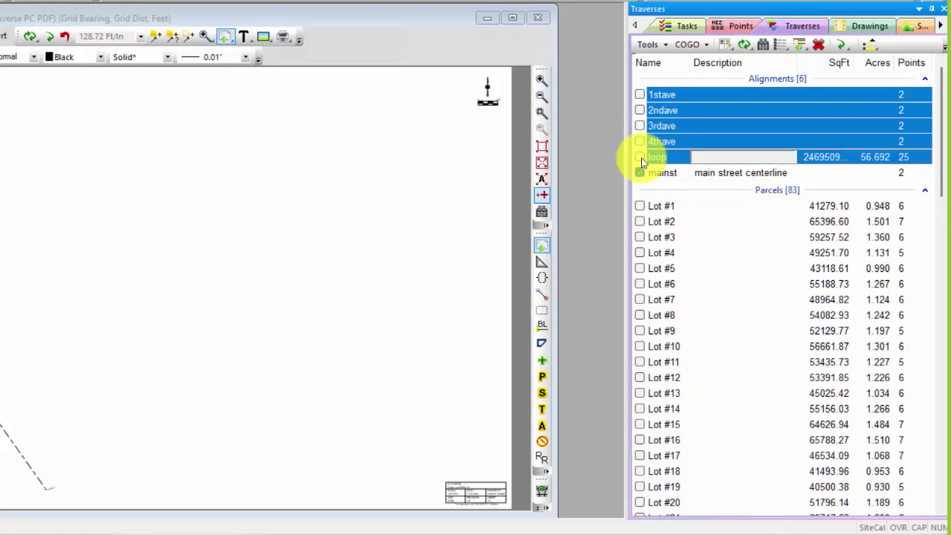
{"action": "left_click", "coordinate": [640, 95]}
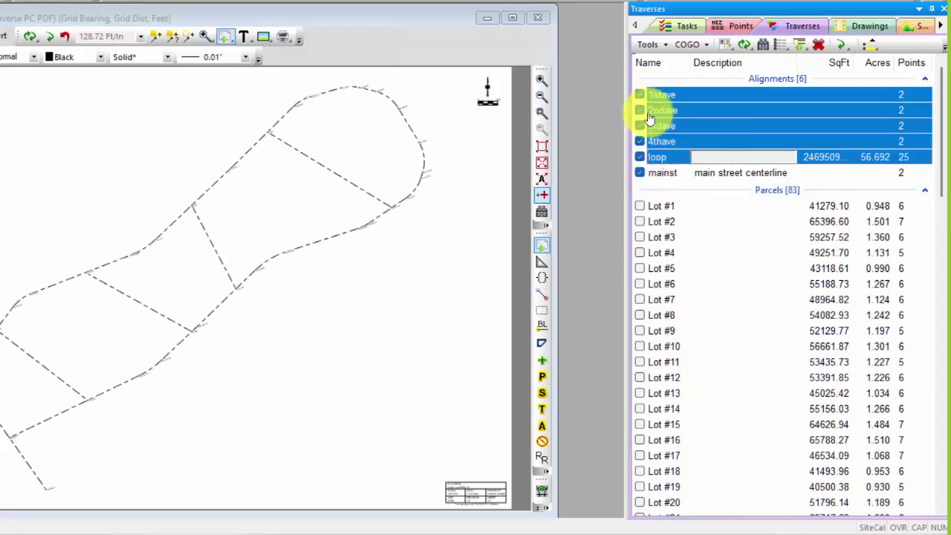
- Hide mainst, 1stave and 2ndave individually in the drawing, and show the whole Alignments group again
{"action": "left_click", "coordinate": [665, 174]}
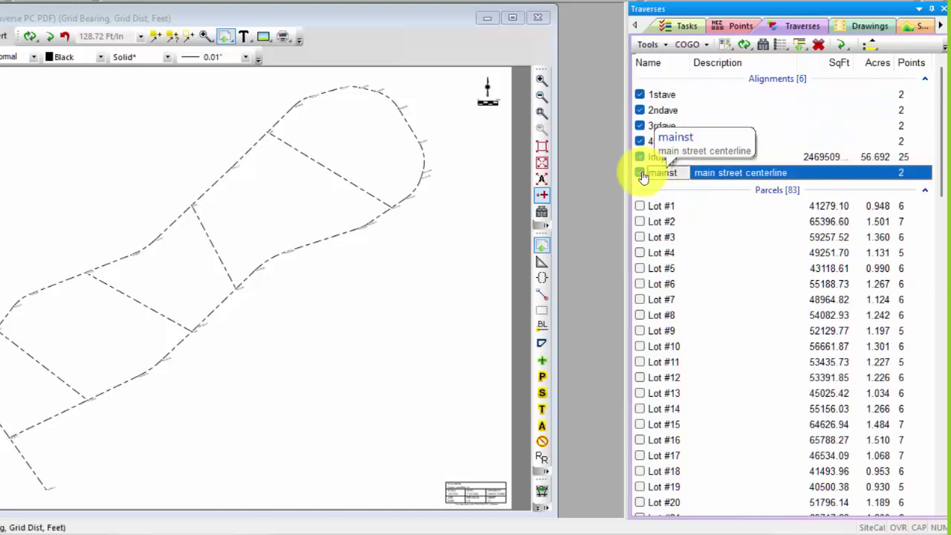
{"action": "left_click", "coordinate": [641, 174]}
{"action": "left_click", "coordinate": [640, 95]}
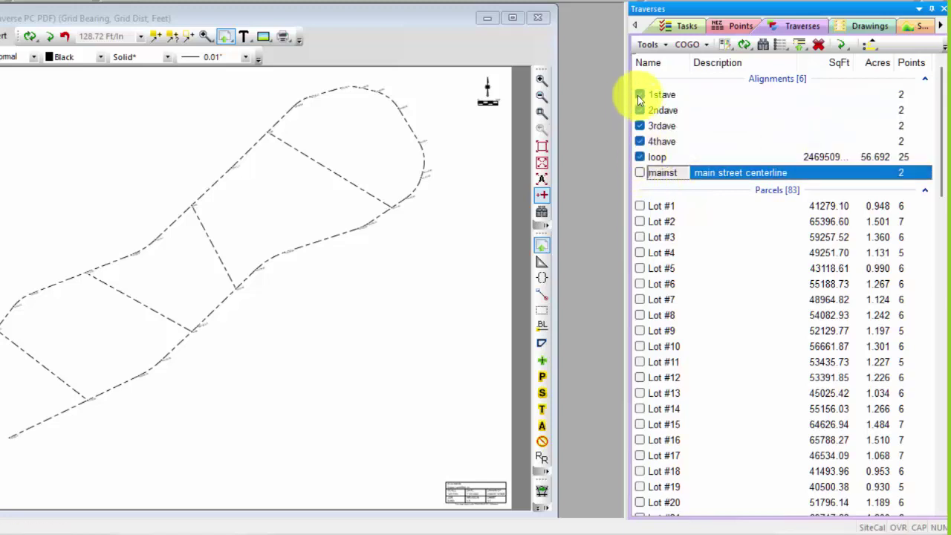
{"action": "left_click", "coordinate": [640, 110]}
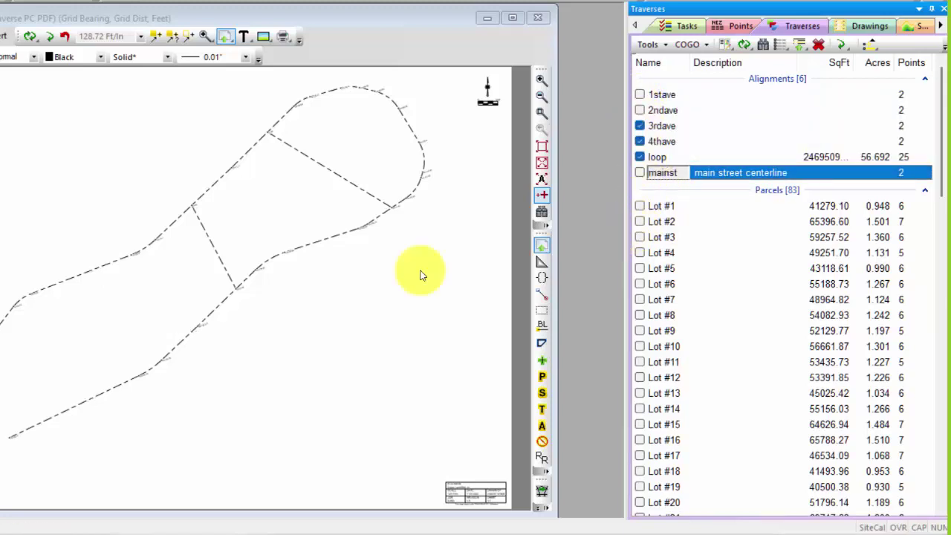
{"action": "left_click", "coordinate": [759, 77]}
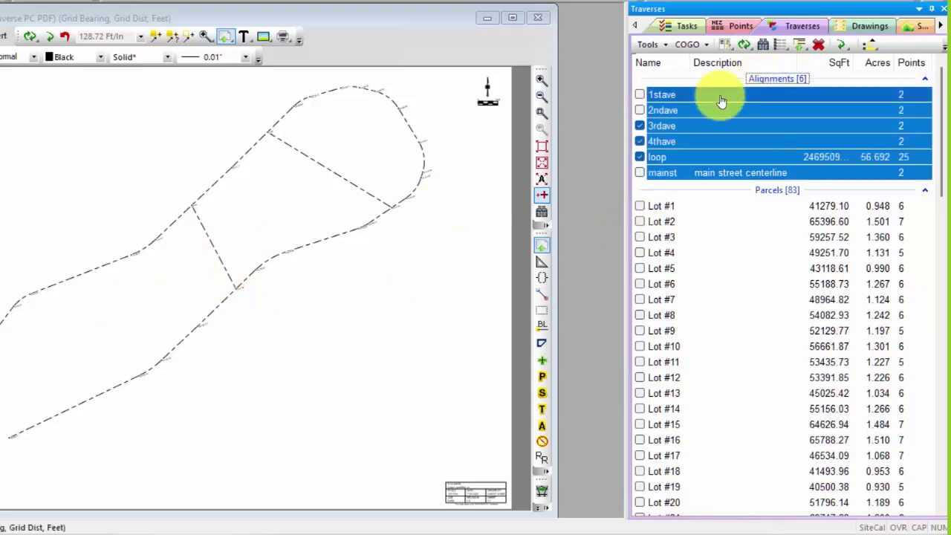
{"action": "left_click", "coordinate": [641, 95]}
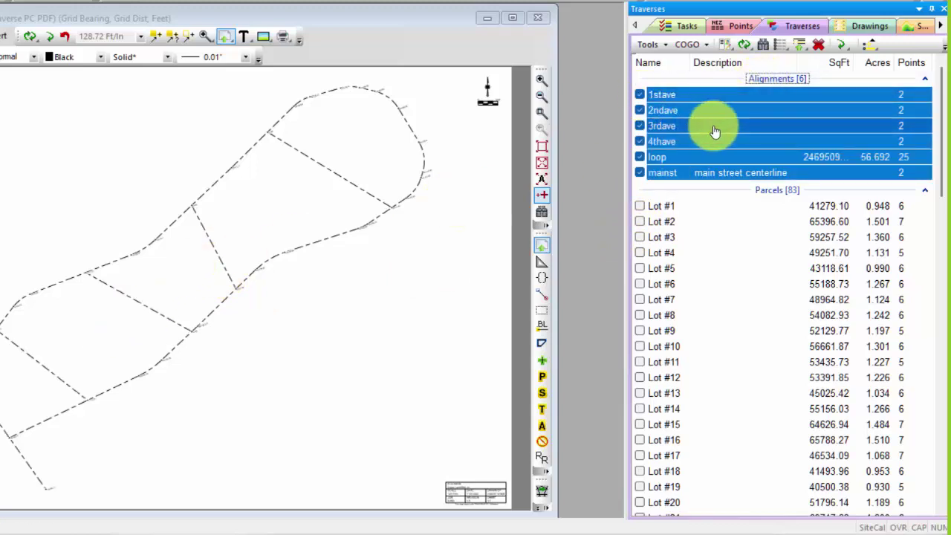
{"action": "left_click", "coordinate": [767, 112]}
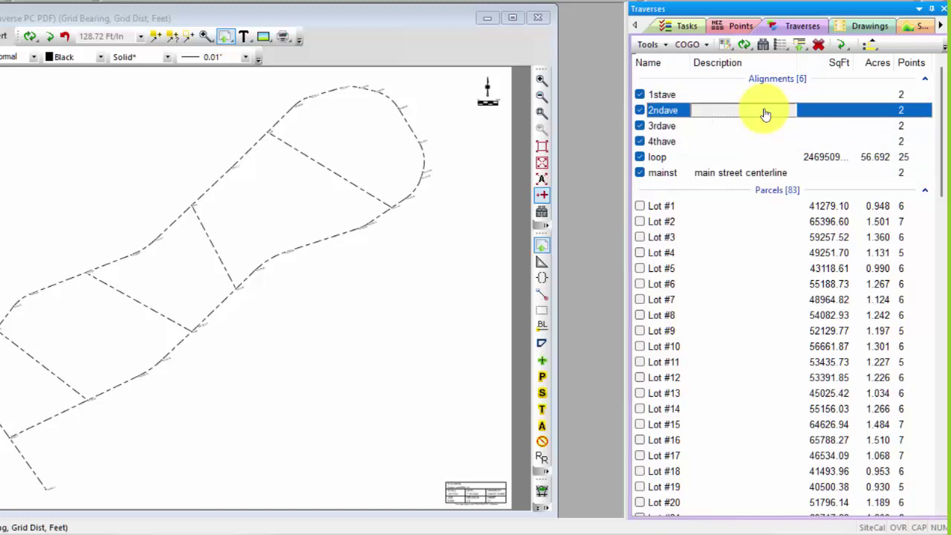
- Examine the existing traverse groups that 2ndave could be moved to, from Deeds to Topo, and leave without moving it
{"action": "left_click", "coordinate": [740, 27]}
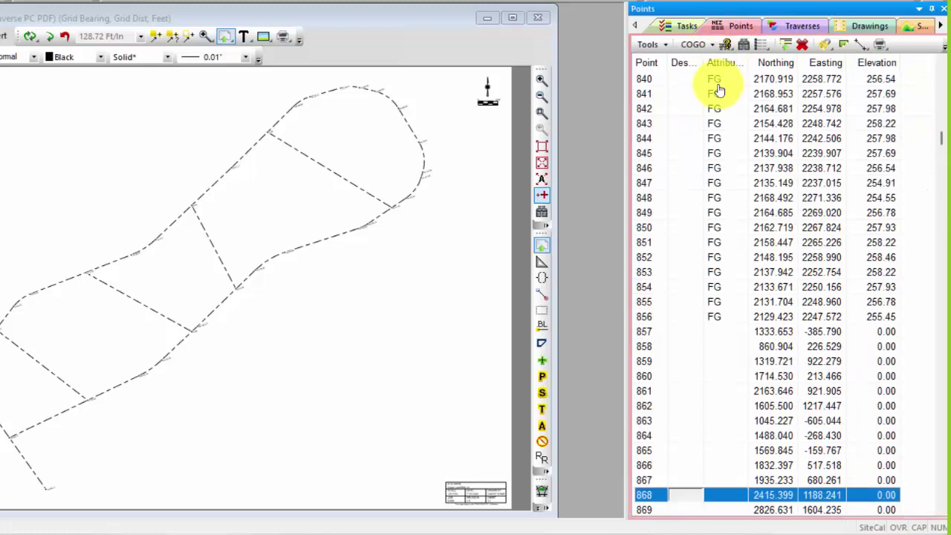
{"action": "left_click", "coordinate": [795, 30]}
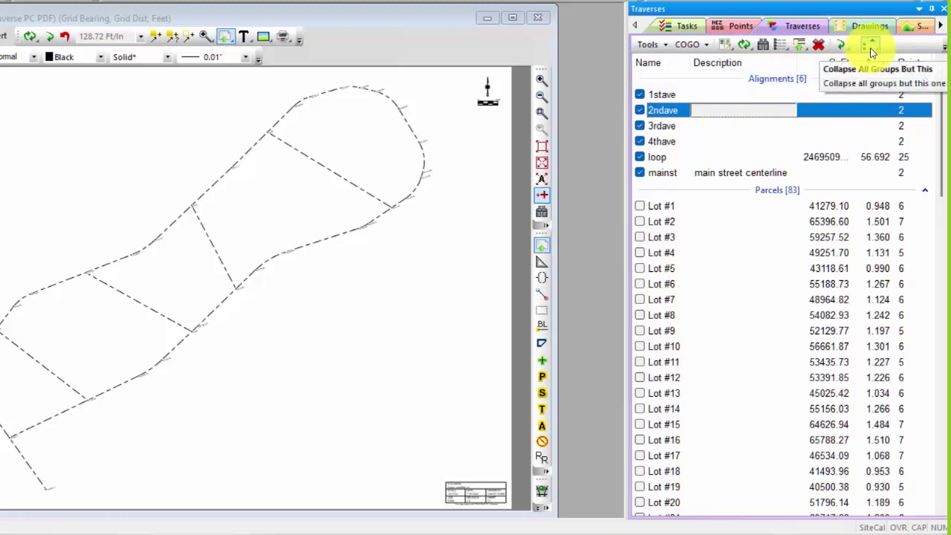
{"action": "left_click", "coordinate": [666, 46]}
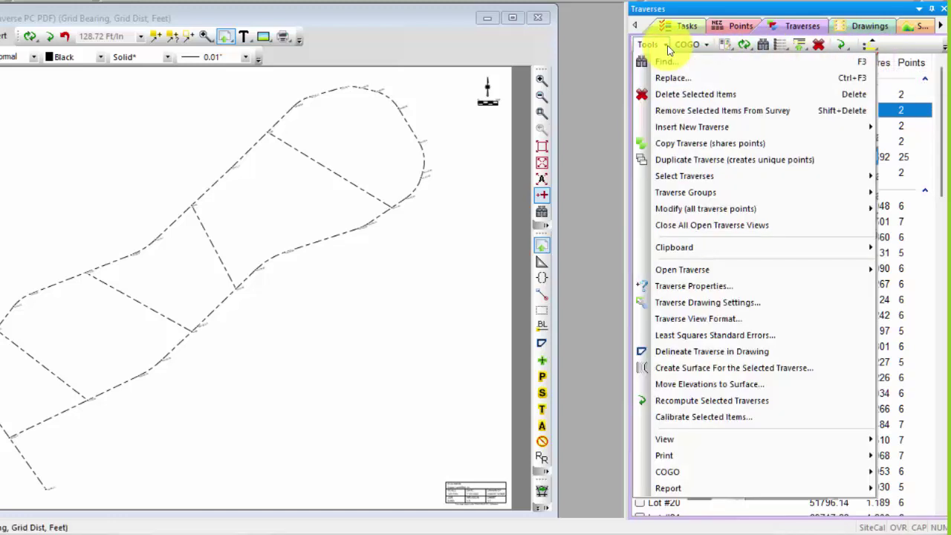
{"action": "mouse_move", "coordinate": [678, 195]}
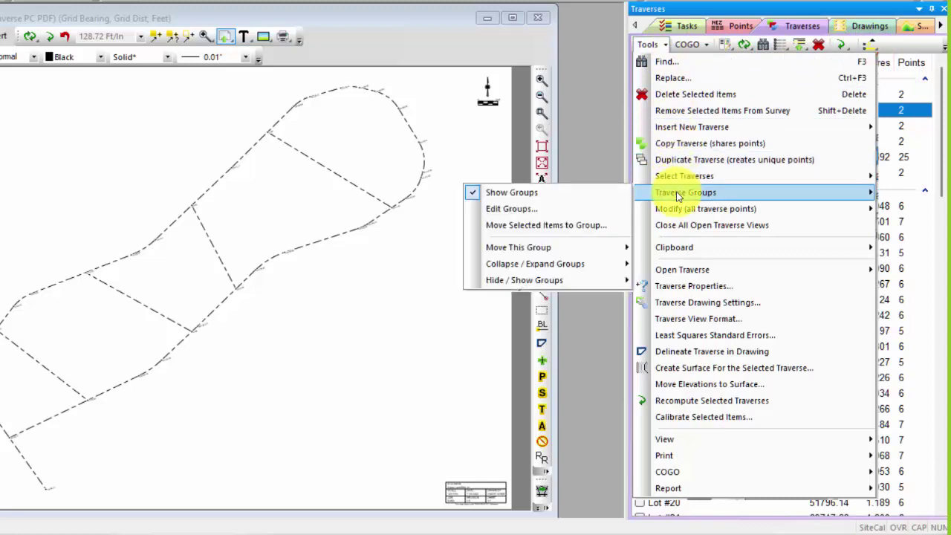
{"action": "left_click", "coordinate": [581, 224]}
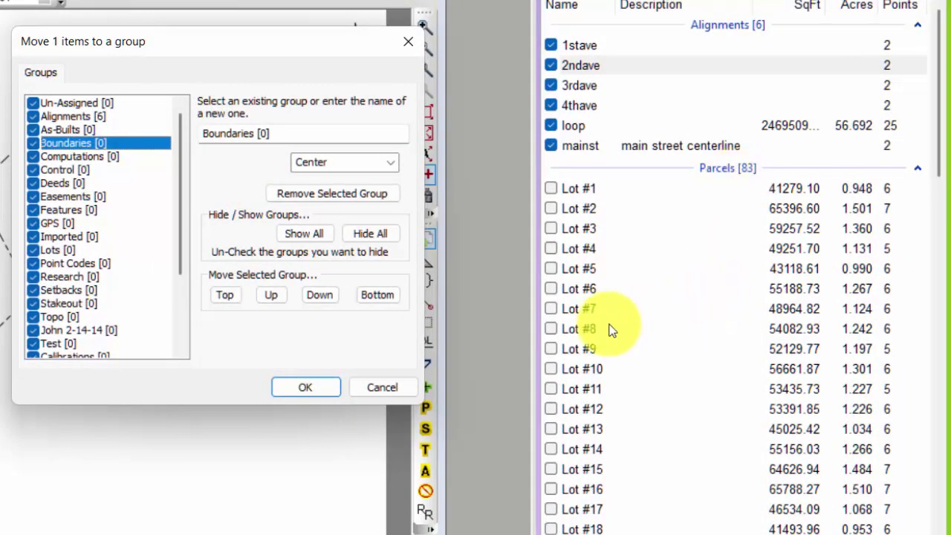
{"action": "left_click", "coordinate": [58, 185]}
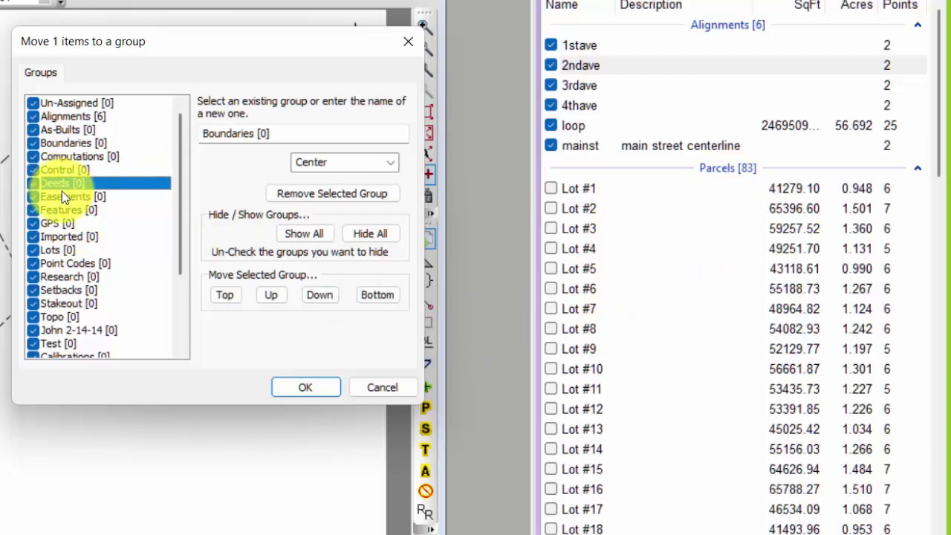
{"action": "left_click", "coordinate": [62, 194]}
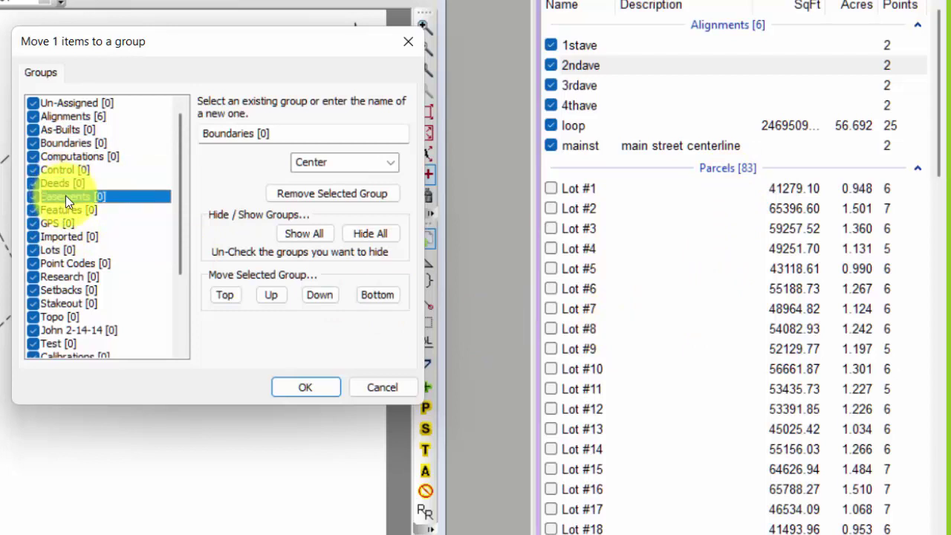
{"action": "left_click", "coordinate": [66, 280]}
{"action": "left_click", "coordinate": [69, 292]}
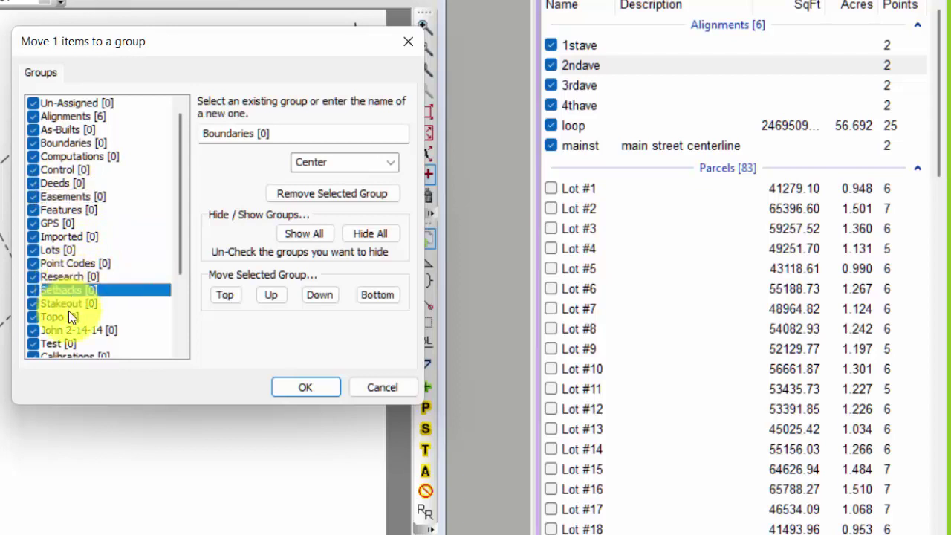
{"action": "left_click", "coordinate": [68, 303]}
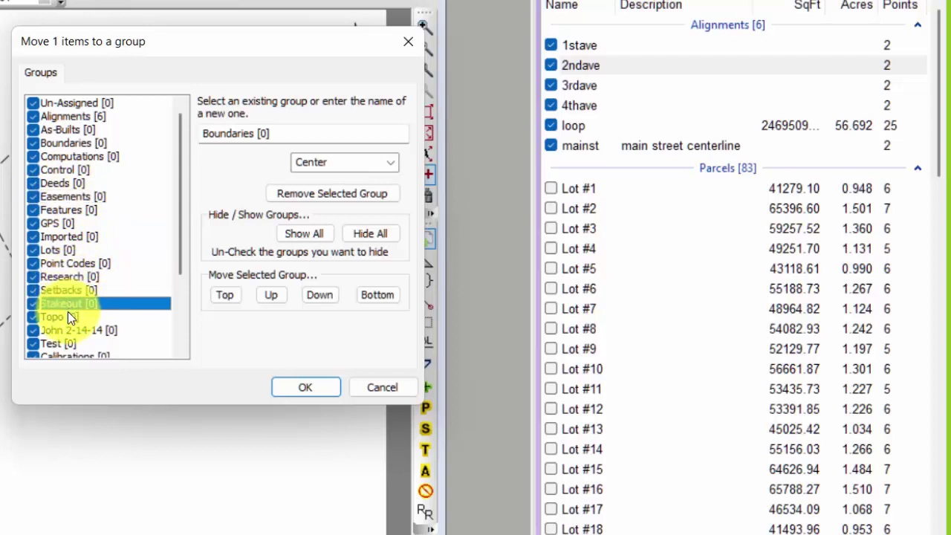
{"action": "left_click", "coordinate": [68, 313]}
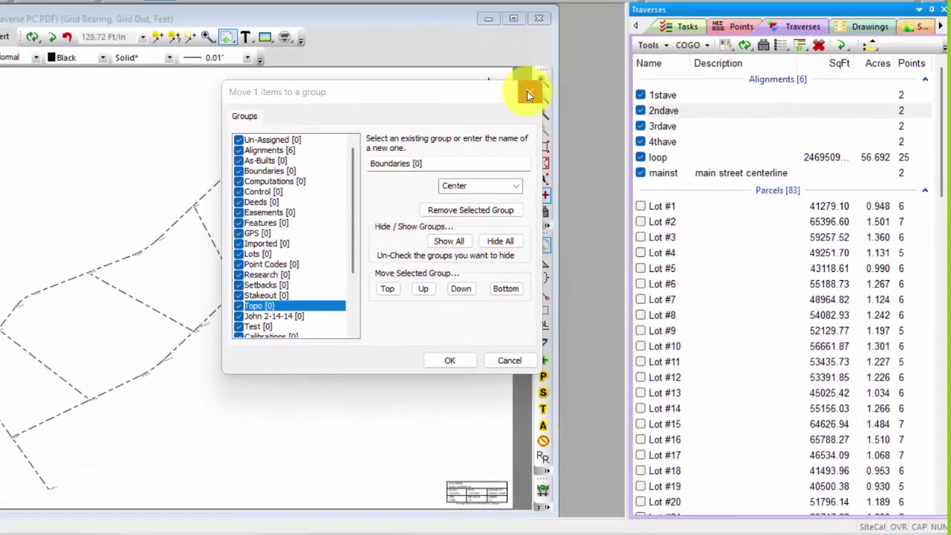
{"action": "left_click", "coordinate": [525, 95]}
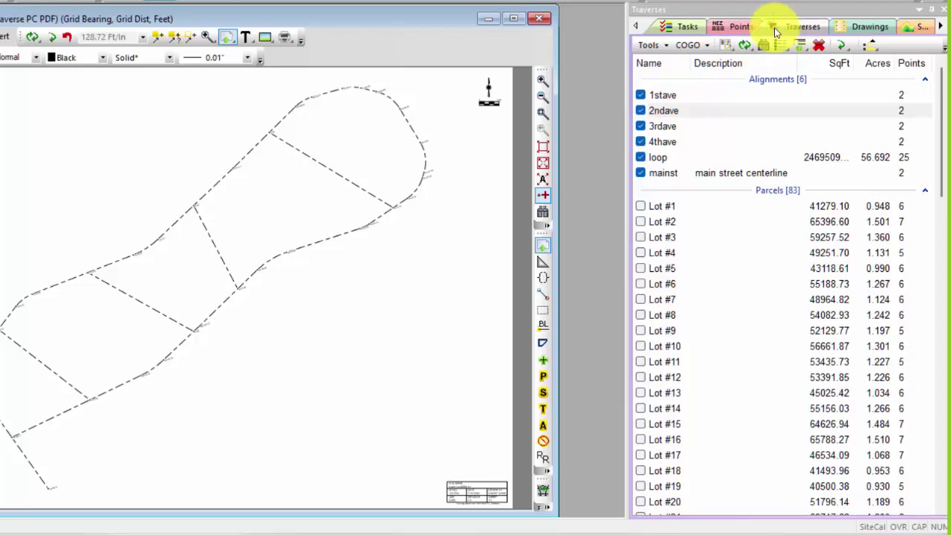
- Open the loop traverse with the Alignments drawing settings and widen its traverse view to show all columns
{"action": "left_click", "coordinate": [681, 163]}
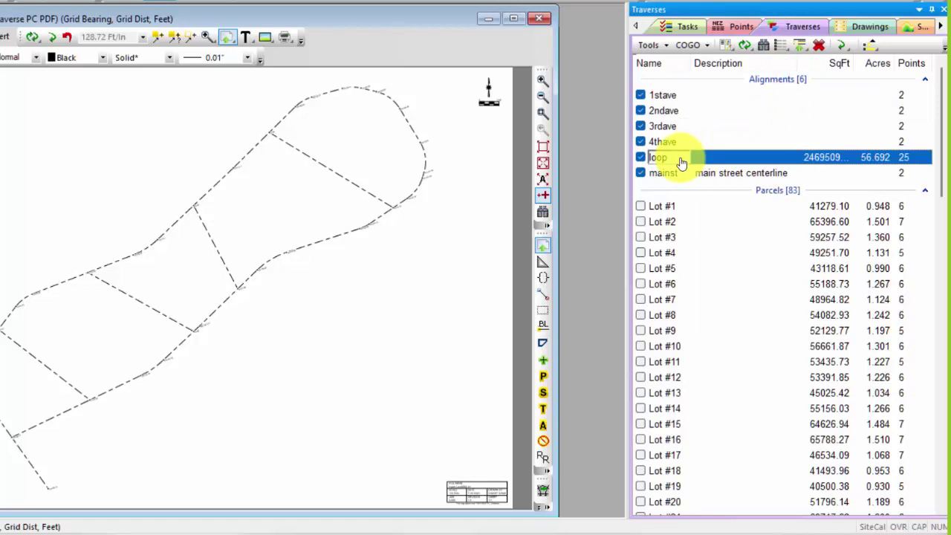
{"action": "double_click", "coordinate": [681, 159]}
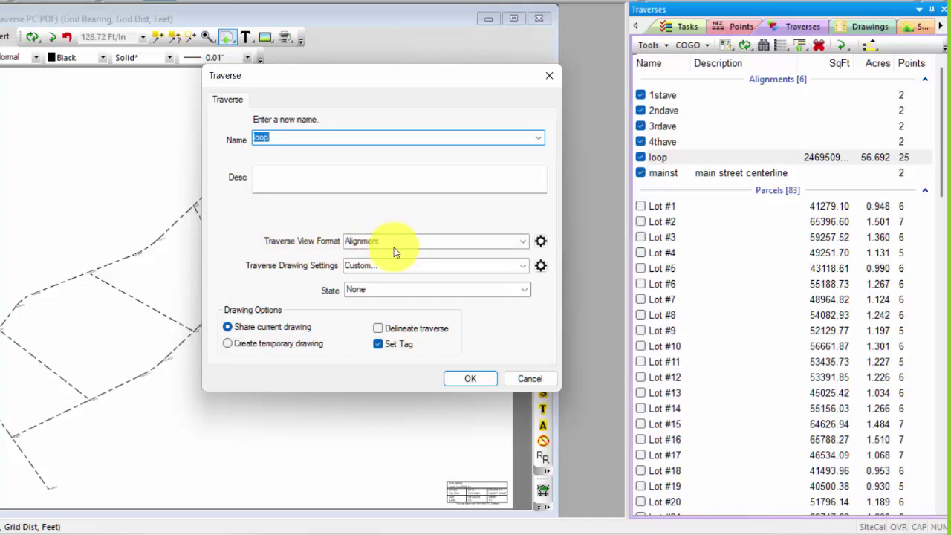
{"action": "left_click", "coordinate": [522, 269]}
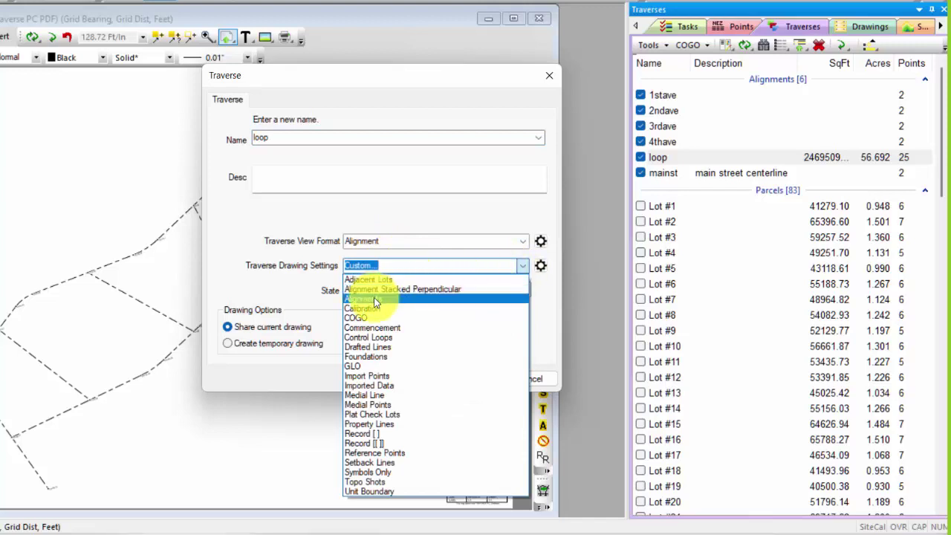
{"action": "left_click", "coordinate": [376, 299]}
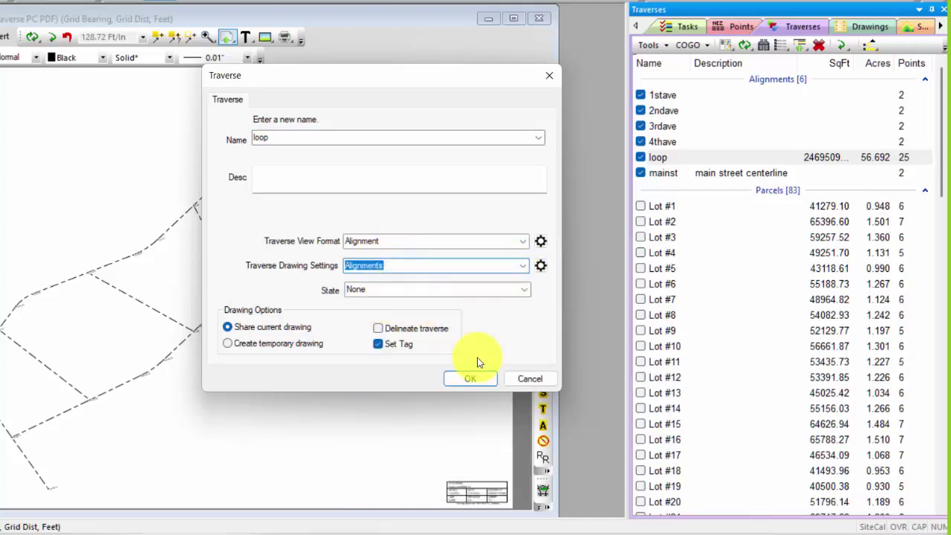
{"action": "left_click", "coordinate": [471, 381]}
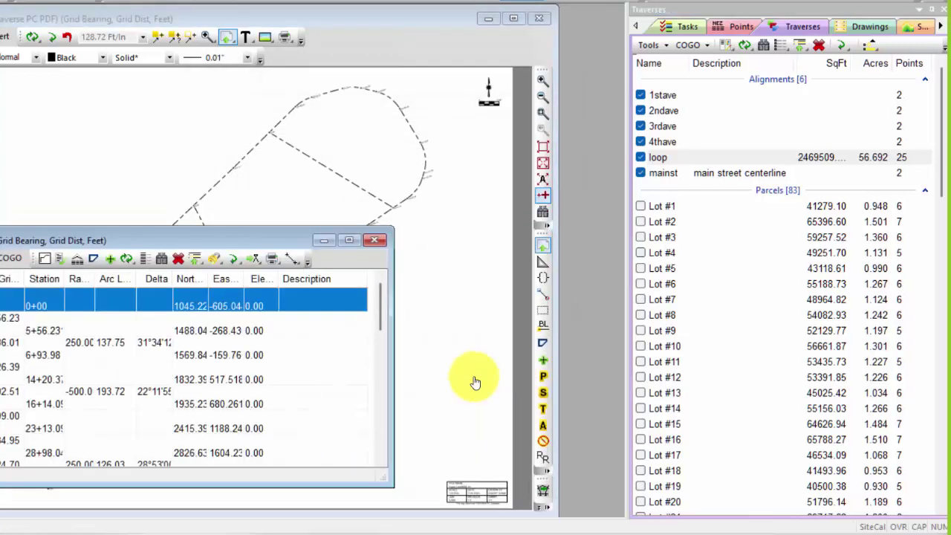
{"action": "mouse_move", "coordinate": [248, 240]}
{"action": "left_mouse_down"}
{"action": "mouse_move", "coordinate": [295, 186]}
{"action": "mouse_move", "coordinate": [300, 131]}
{"action": "left_mouse_up"}
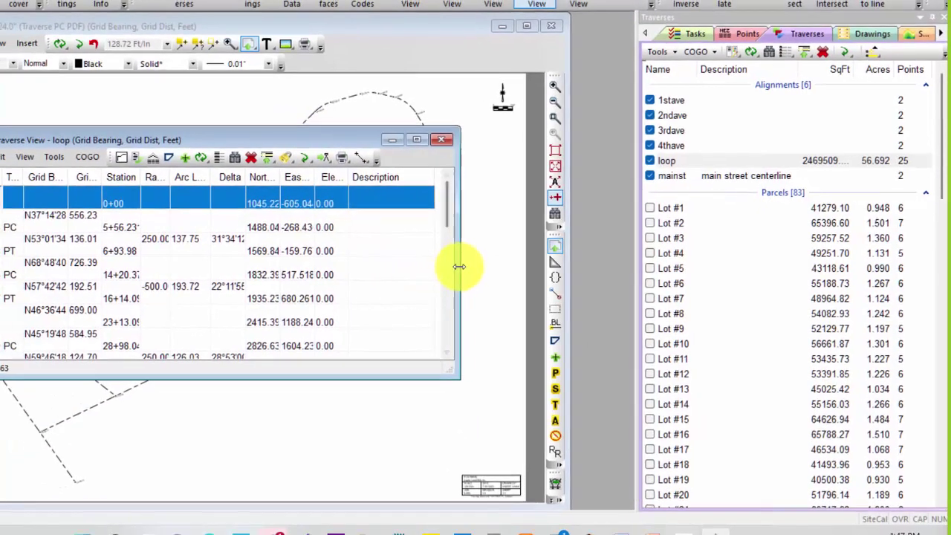
{"action": "left_click_drag", "start_coordinate": [459, 266], "coordinate": [612, 260]}
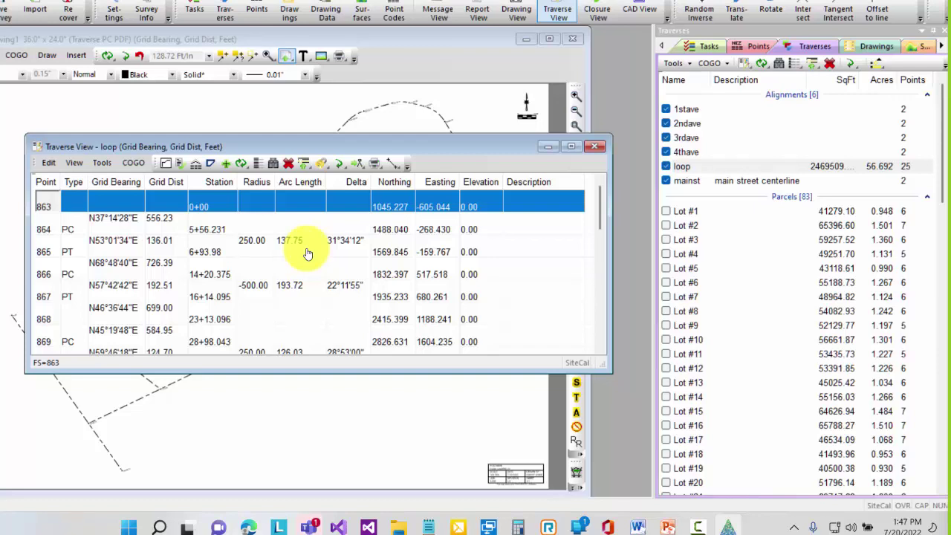
- Review the display sequence and column codes in the loop traverse's view format
{"action": "left_click", "coordinate": [73, 163]}
{"action": "left_click", "coordinate": [104, 178]}
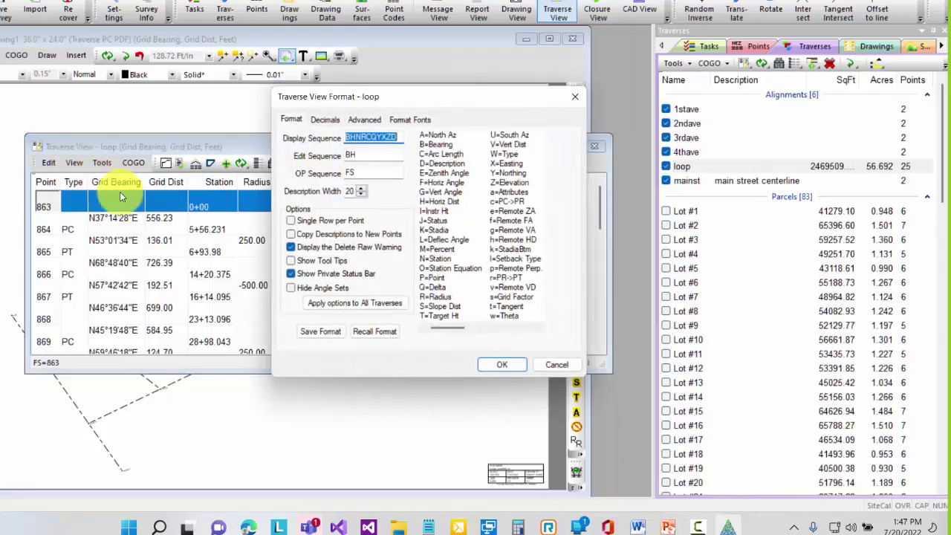
{"action": "left_click", "coordinate": [349, 139]}
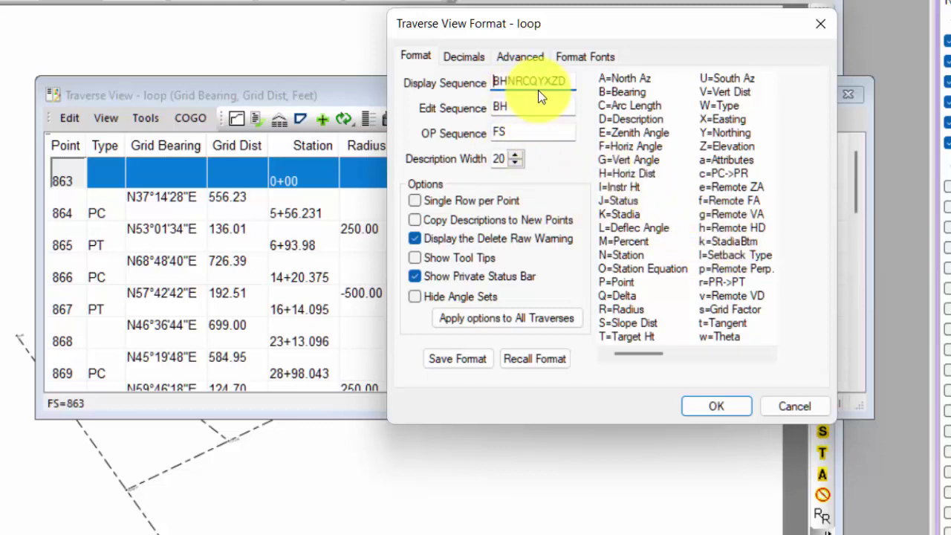
{"action": "left_click", "coordinate": [703, 410]}
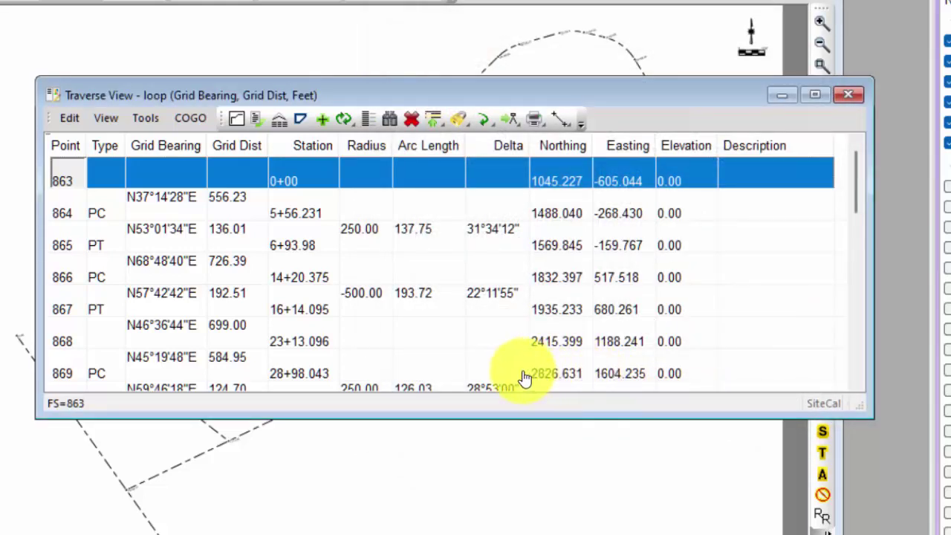
- Solve the horizontal curve ending at point 865 of the loop traverse and send its summary to a report
{"action": "left_click", "coordinate": [352, 232]}
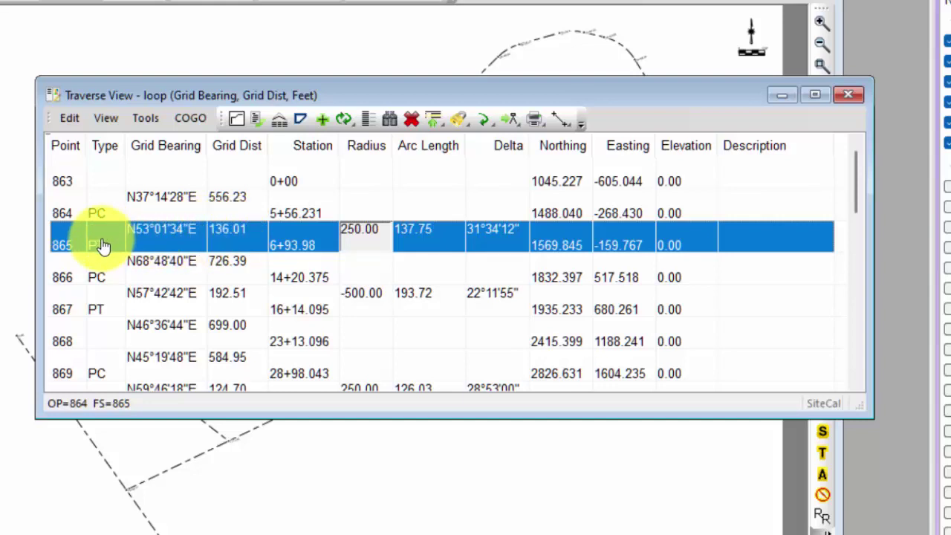
{"action": "left_click", "coordinate": [191, 119]}
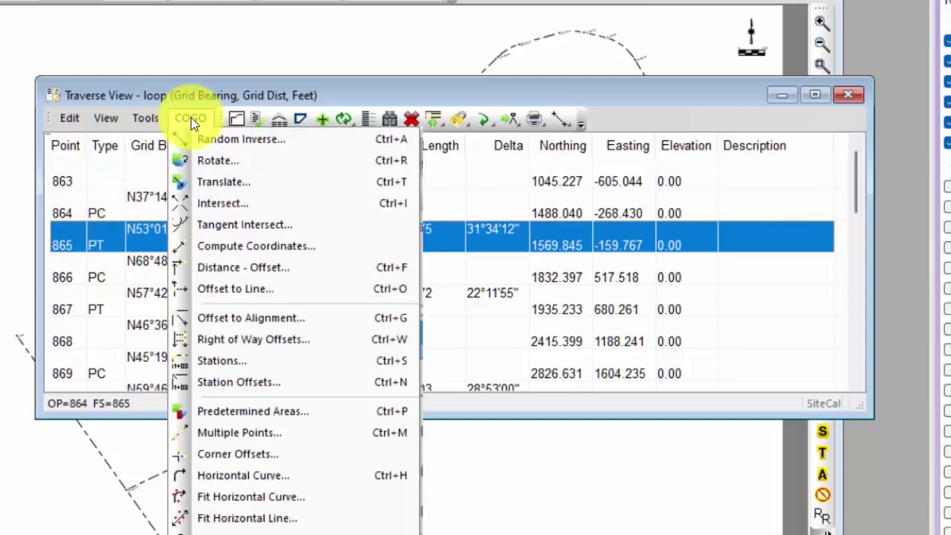
{"action": "left_click", "coordinate": [292, 476]}
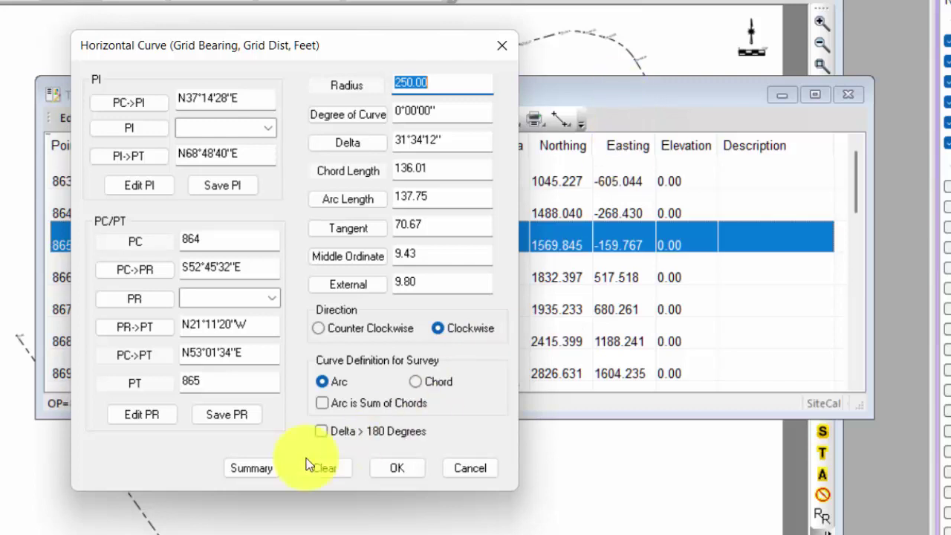
{"action": "left_click", "coordinate": [253, 469]}
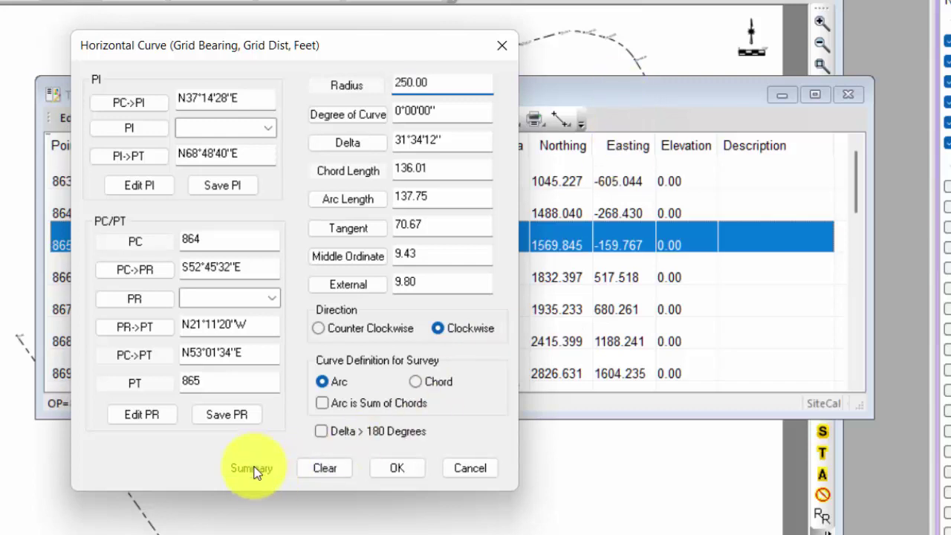
{"action": "left_click", "coordinate": [502, 45]}
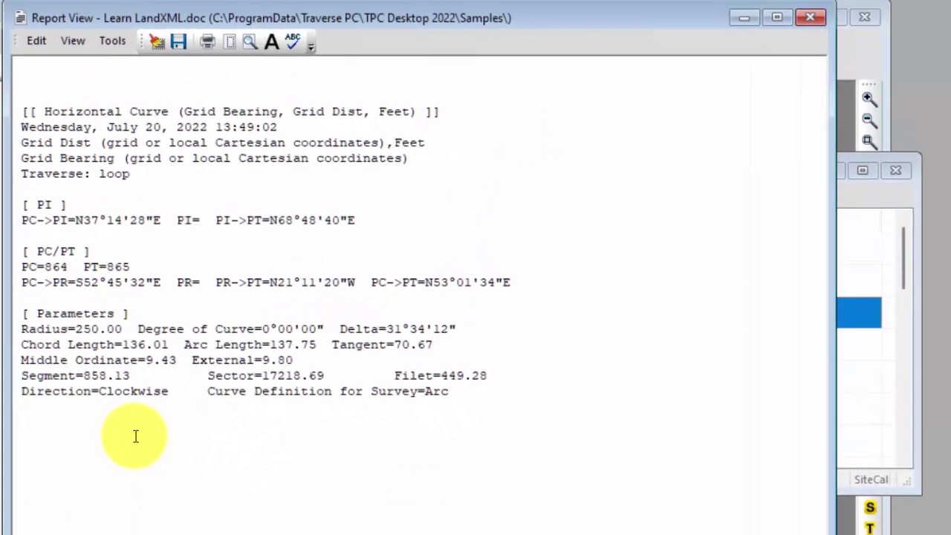
- Delete the three blank lines at the start of the horizontal curve report
{"action": "left_click", "coordinate": [55, 69]}
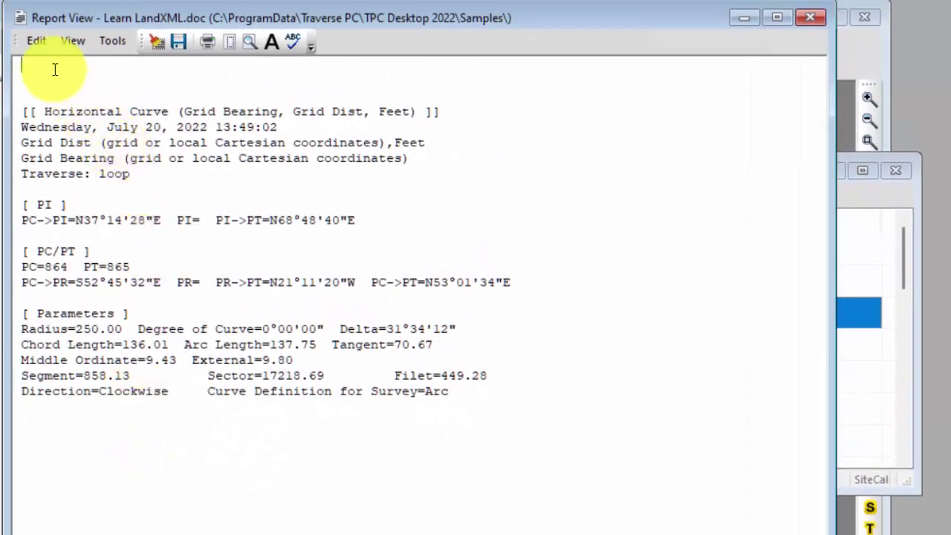
{"action": "key", "text": "Delete"}
{"action": "key", "text": "Delete"}
{"action": "key", "text": "Delete"}
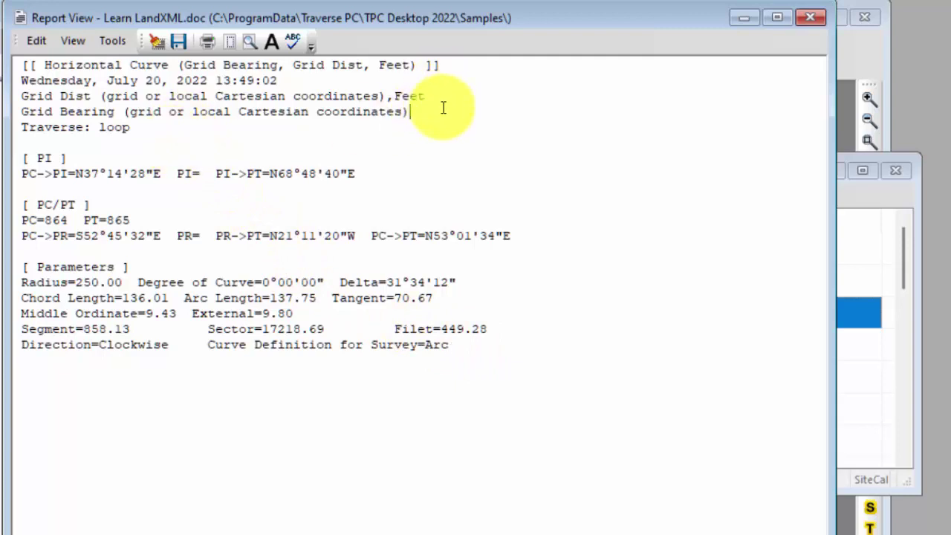
- Add the note "The PC & PT were gone in the field." between the traverse name and the PI section, and close the report
{"action": "left_click", "coordinate": [157, 136]}
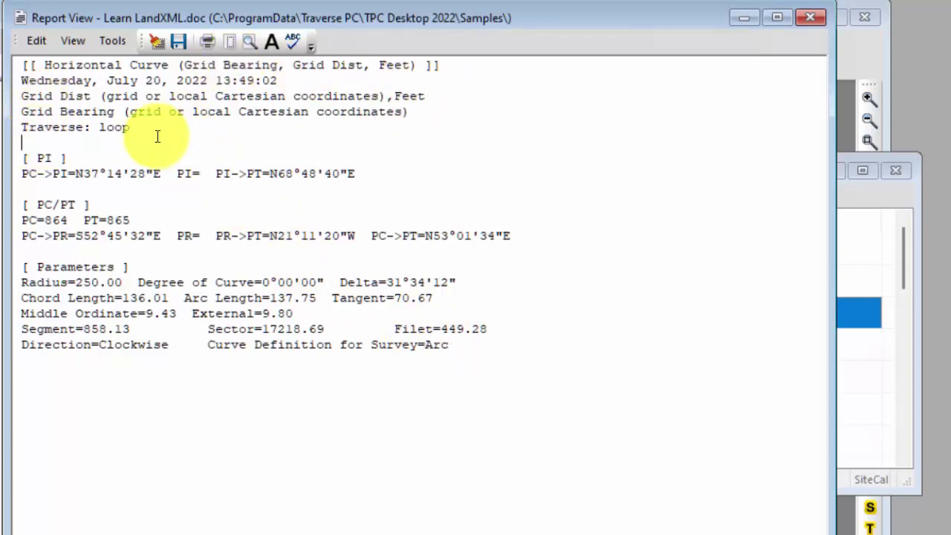
{"action": "key", "text": "Return"}
{"action": "type", "text": "The "}
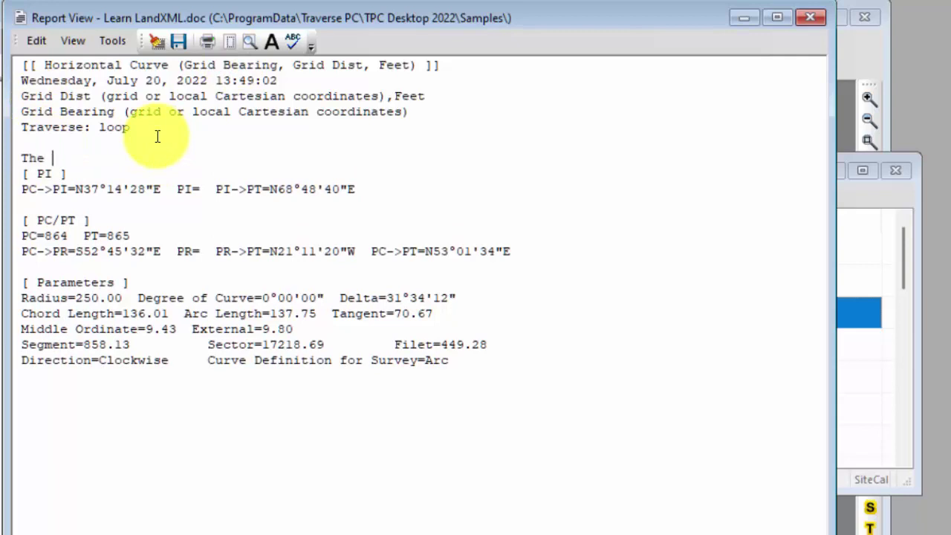
{"action": "type", "text": "PC & PT were gone"}
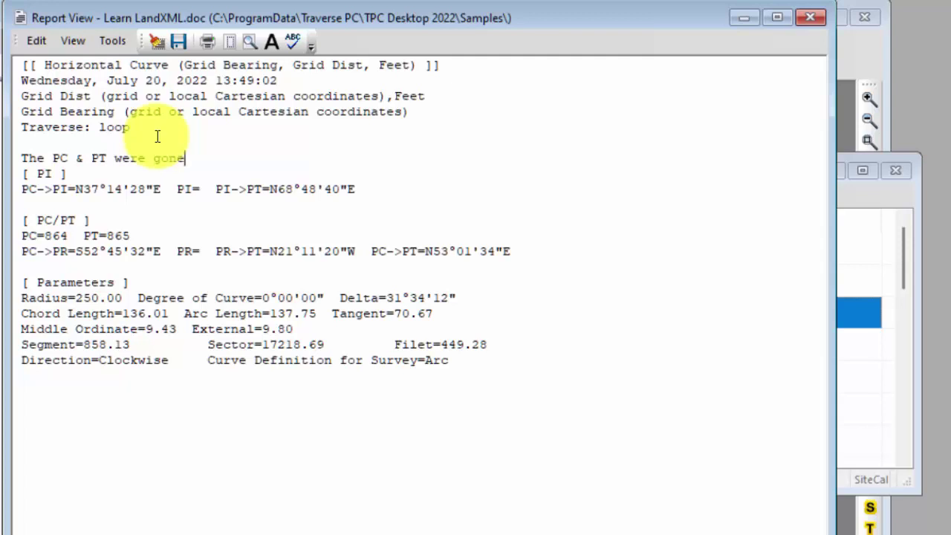
{"action": "type", "text": " in the field."}
{"action": "key", "text": "Return"}
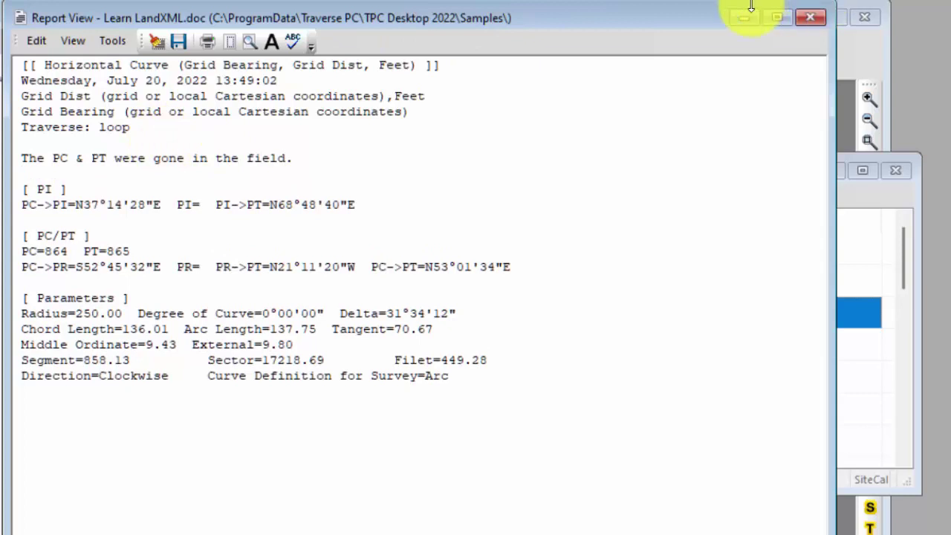
{"action": "left_click", "coordinate": [808, 19]}
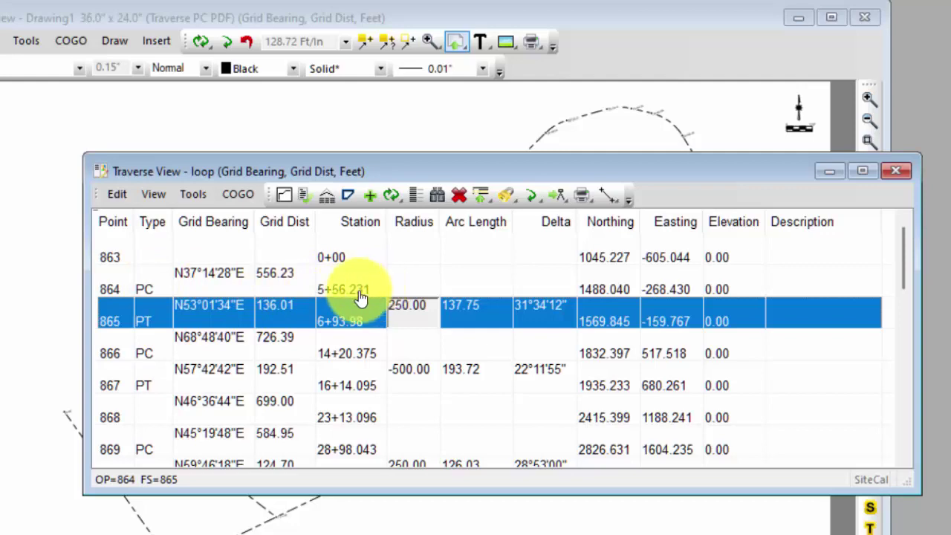
- Append the loop traverse's data table to the report, widen the report so each row fits, and close it with the changes saved
{"action": "left_click", "coordinate": [194, 196]}
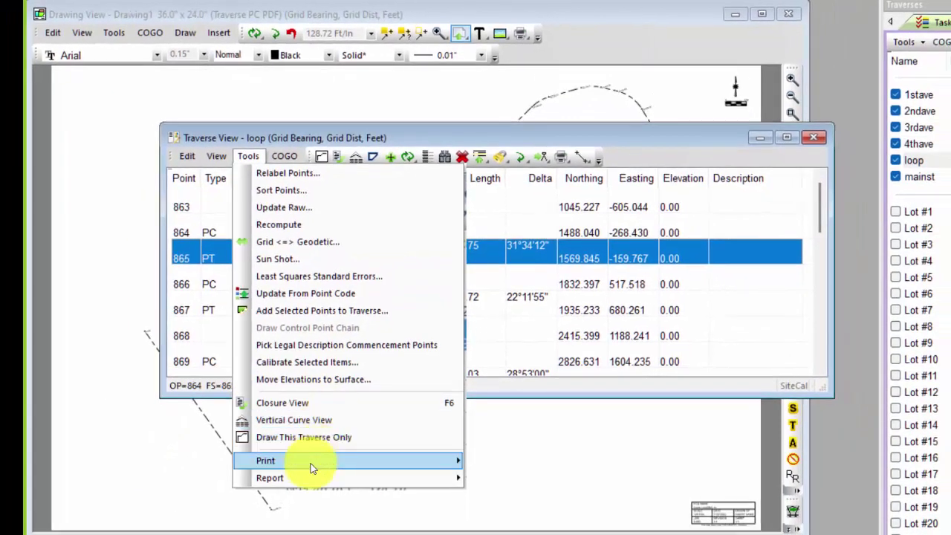
{"action": "mouse_move", "coordinate": [290, 534]}
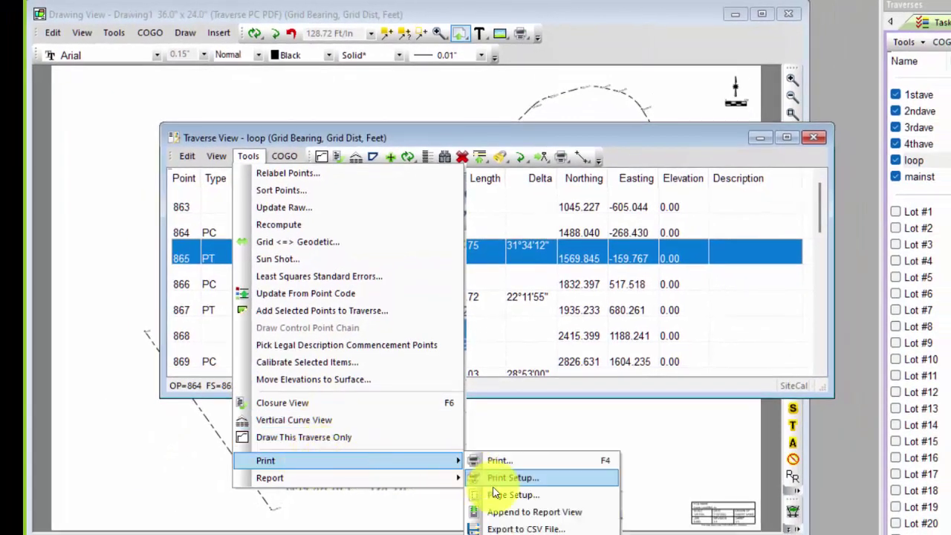
{"action": "left_click", "coordinate": [520, 513]}
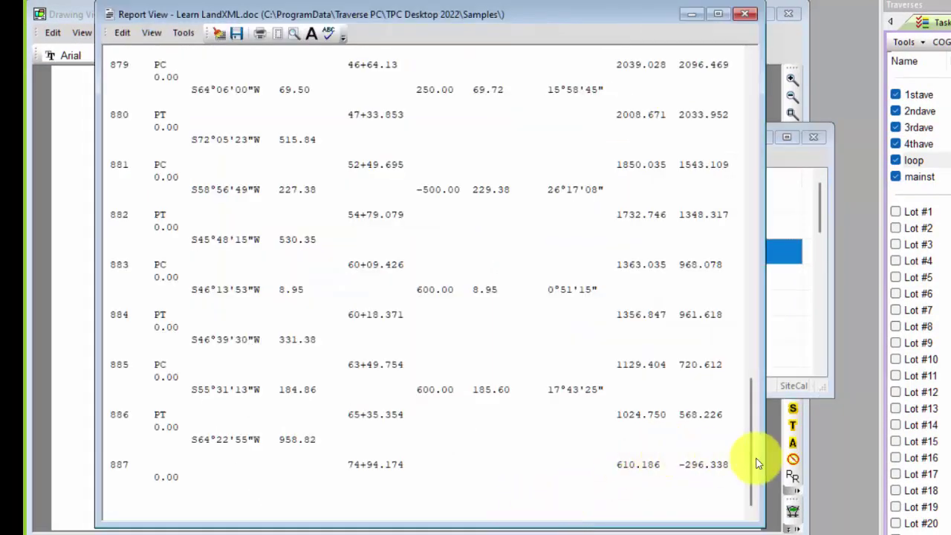
{"action": "left_click_drag", "start_coordinate": [764, 357], "coordinate": [892, 257]}
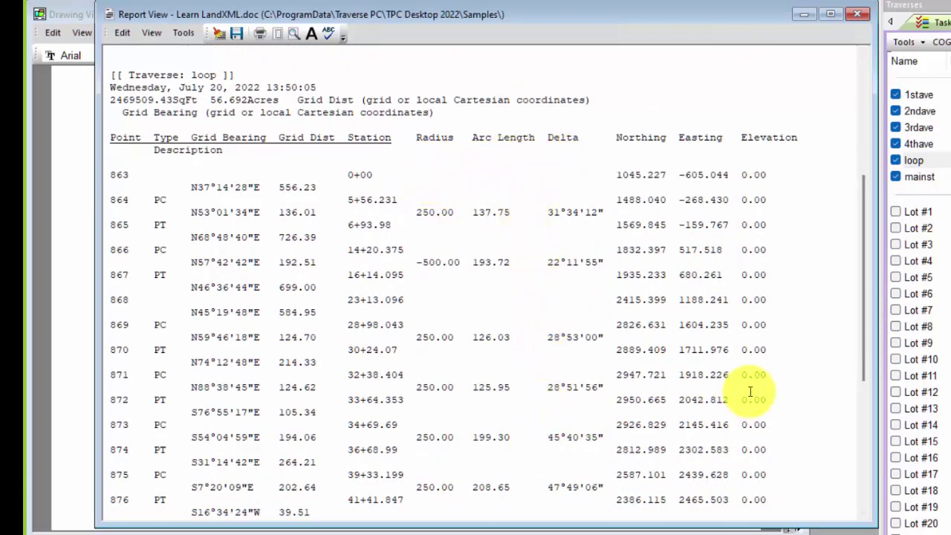
{"action": "left_click", "coordinate": [859, 18]}
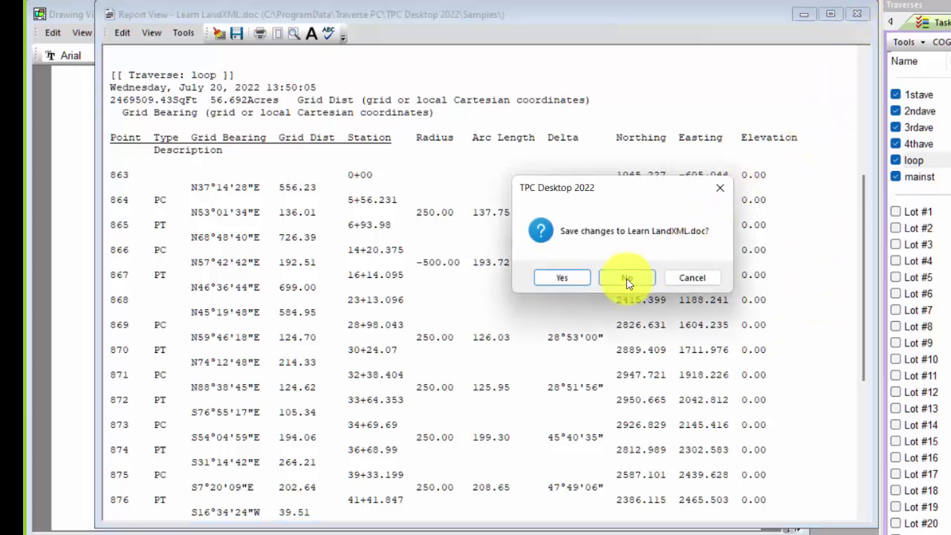
{"action": "left_click", "coordinate": [563, 276]}
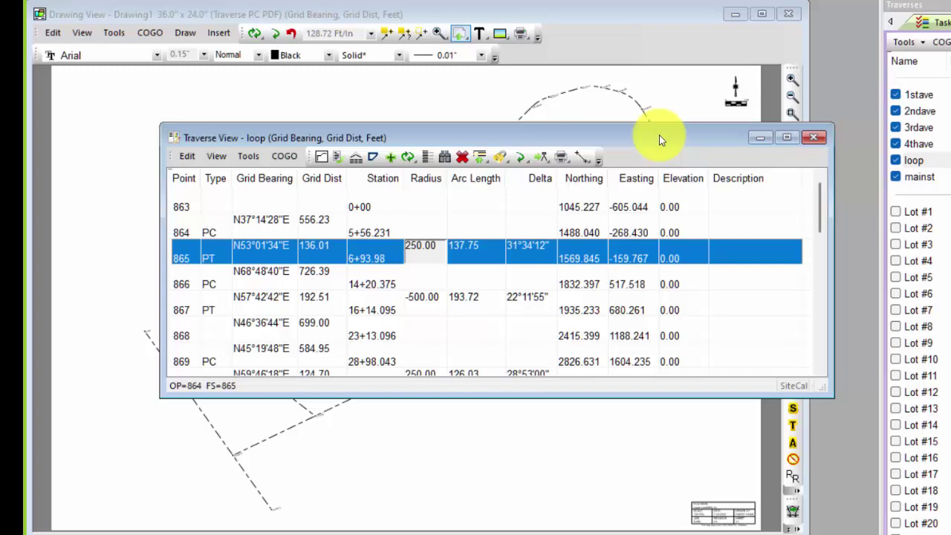
- Examine the loop traverse's vertical curve data alongside its horizontal curves, and close both traverse windows
{"action": "left_click", "coordinate": [429, 257]}
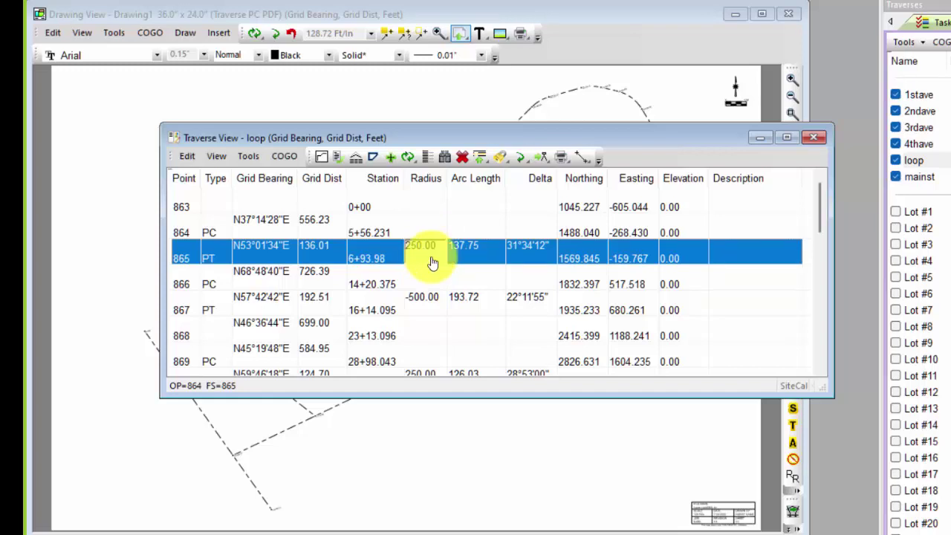
{"action": "left_click", "coordinate": [356, 154]}
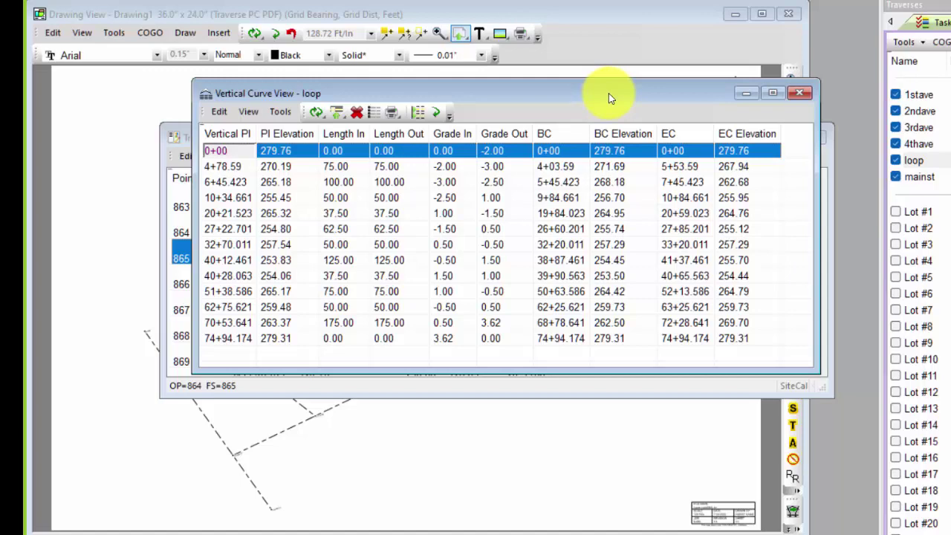
{"action": "left_click_drag", "start_coordinate": [609, 92], "coordinate": [642, 311]}
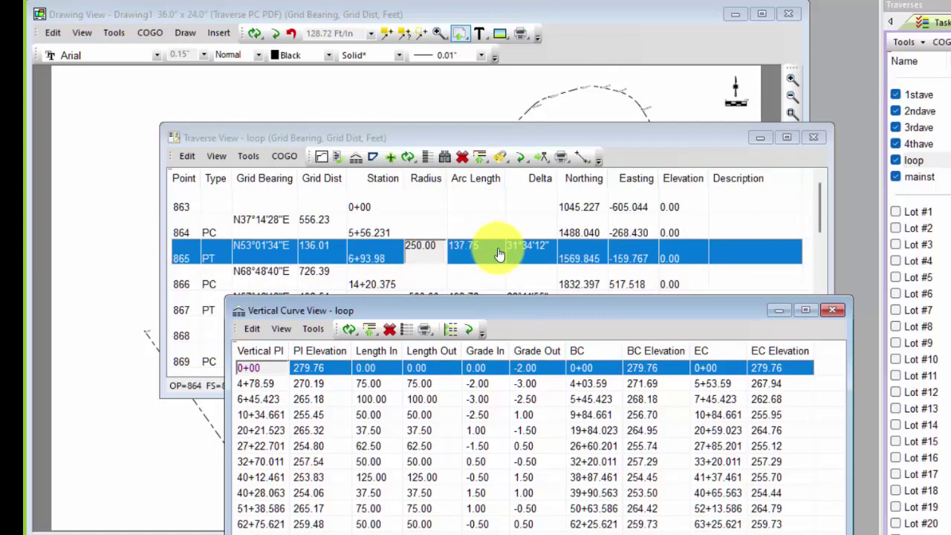
{"action": "left_click_drag", "start_coordinate": [528, 312], "coordinate": [522, 100]}
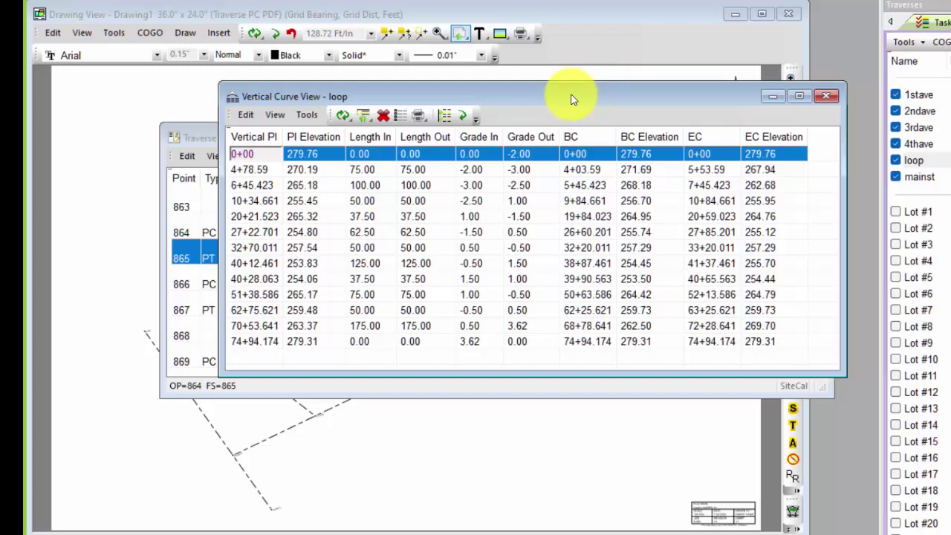
{"action": "left_click", "coordinate": [830, 98]}
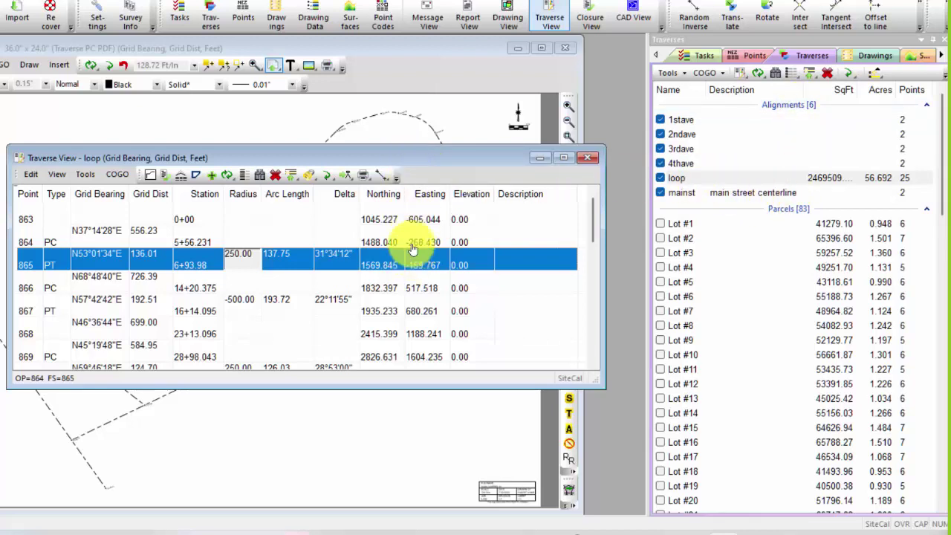
{"action": "left_click", "coordinate": [585, 161]}
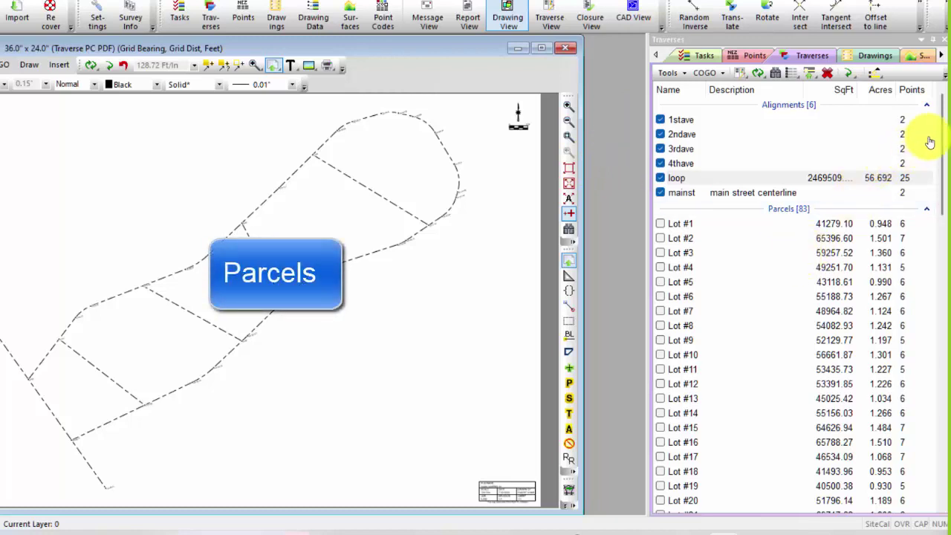
- Select the whole Parcels group and display all of its lots in the drawing
{"action": "left_click_drag", "start_coordinate": [941, 127], "coordinate": [945, 150]}
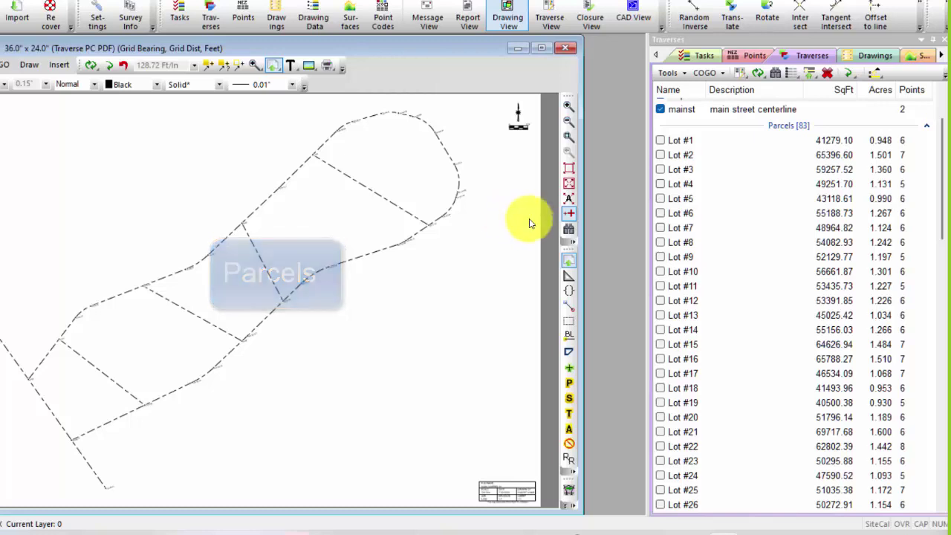
{"action": "left_click", "coordinate": [568, 215]}
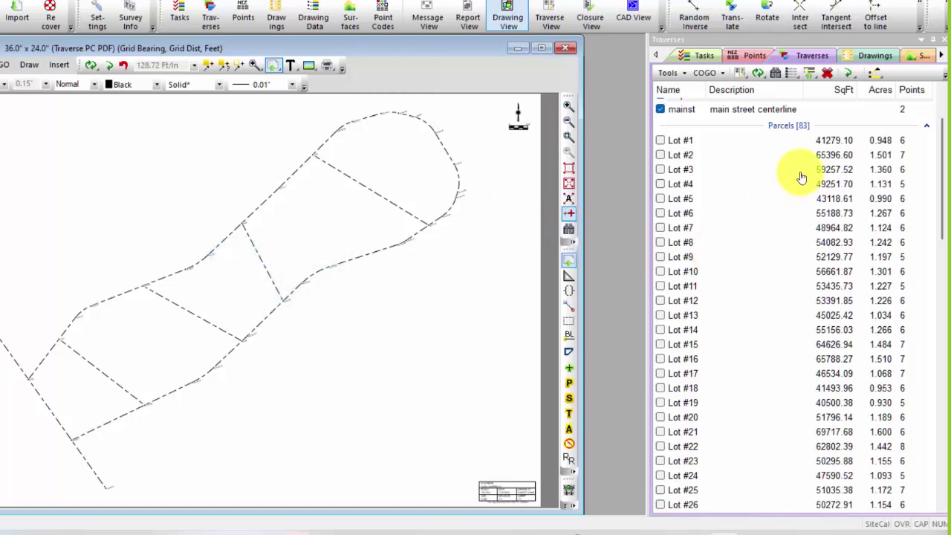
{"action": "left_click", "coordinate": [790, 125]}
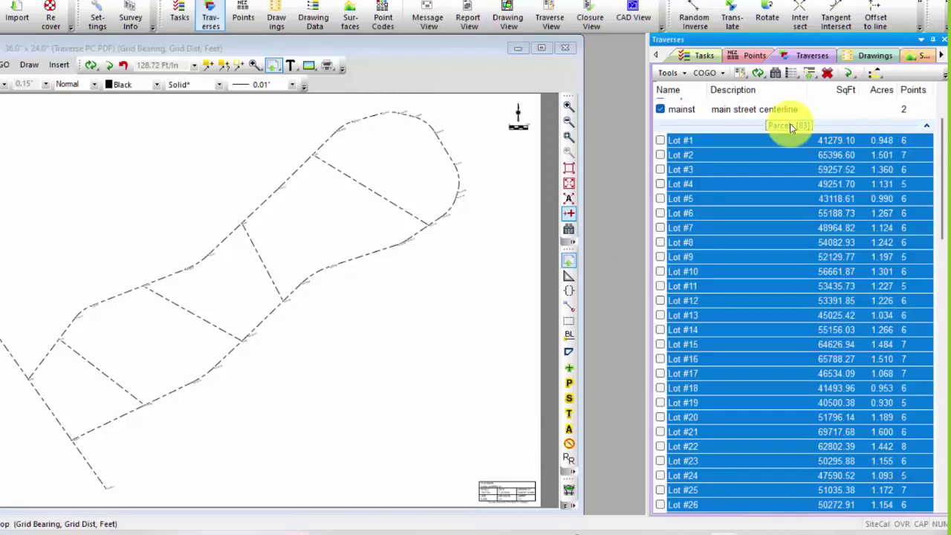
{"action": "left_click", "coordinate": [661, 144]}
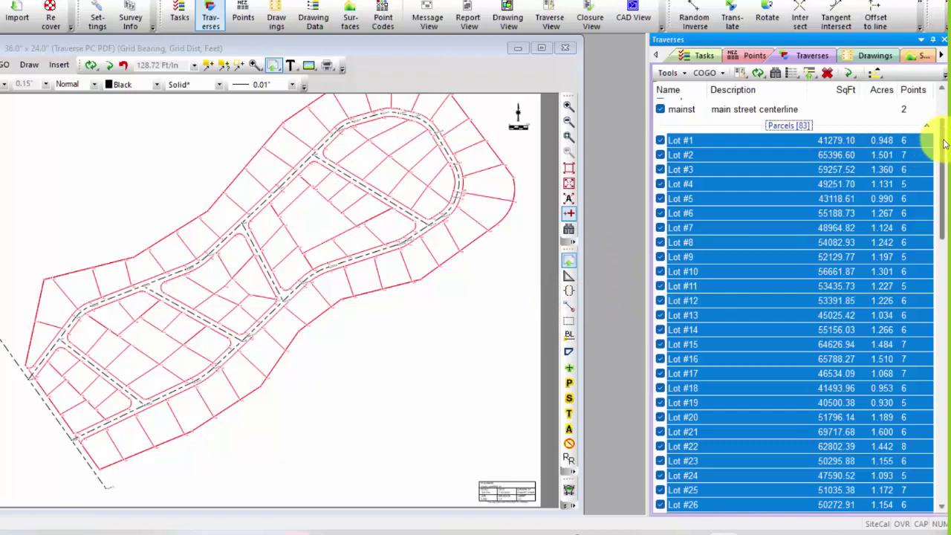
- Widen the traverse name column and move the Prop Boundary traverse from the Parcels group to the Boundaries group
{"action": "left_click_drag", "start_coordinate": [941, 146], "coordinate": [943, 400]}
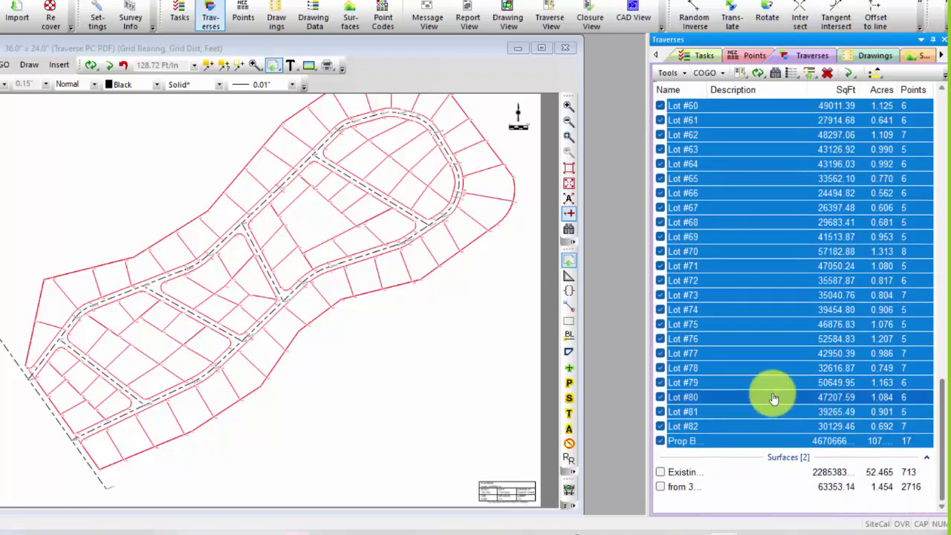
{"action": "left_click", "coordinate": [710, 440]}
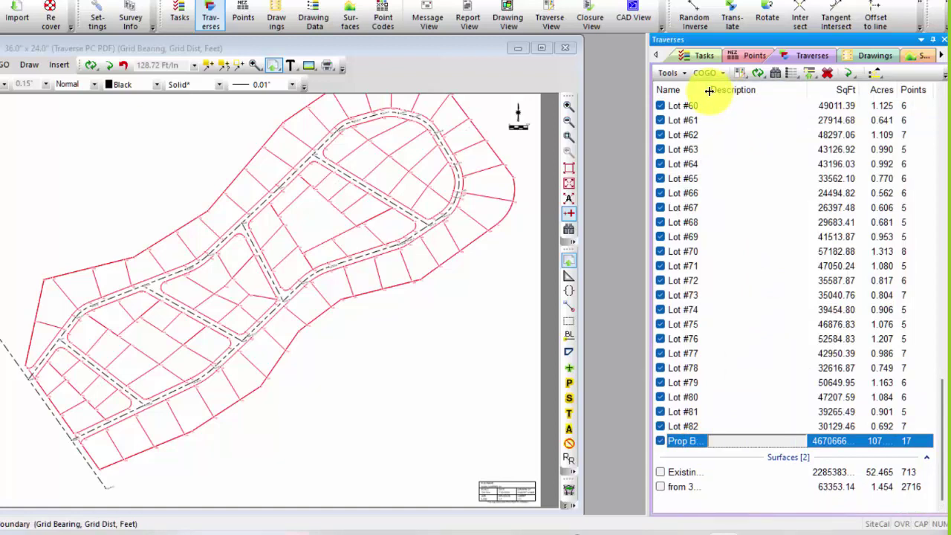
{"action": "left_click_drag", "start_coordinate": [712, 90], "coordinate": [745, 90]}
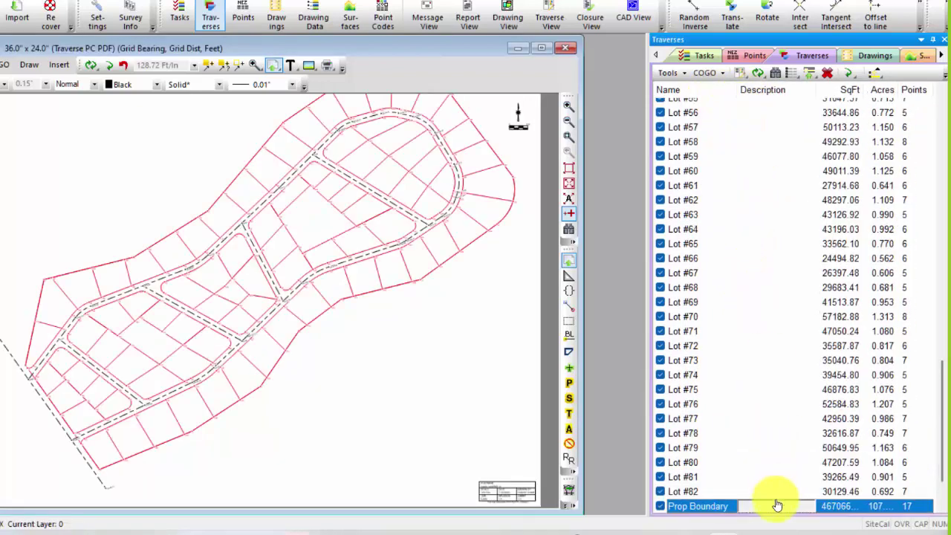
{"action": "left_click", "coordinate": [751, 508]}
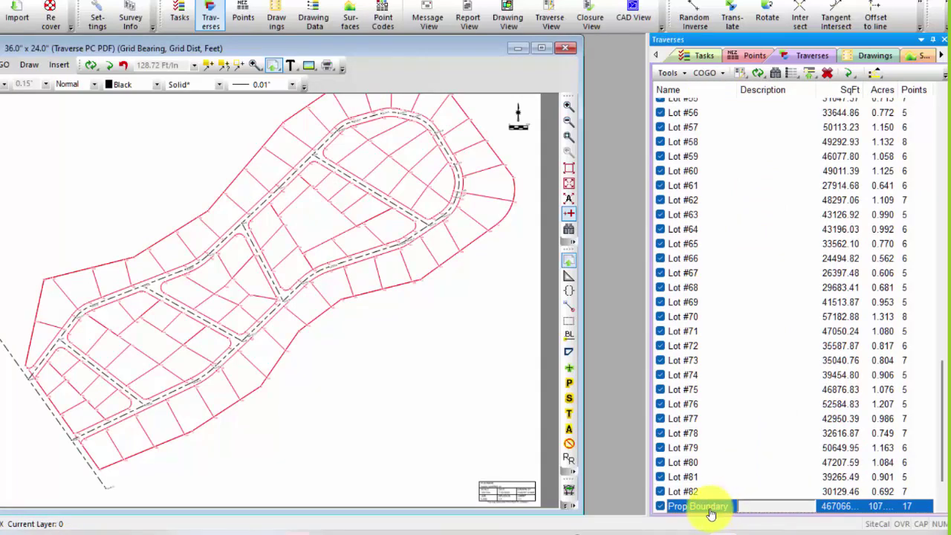
{"action": "left_click", "coordinate": [688, 73]}
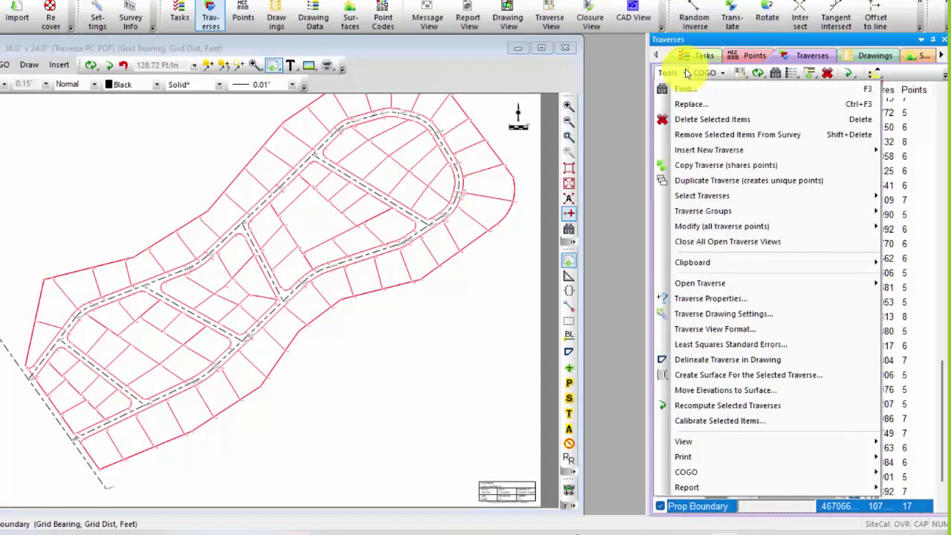
{"action": "mouse_move", "coordinate": [679, 213]}
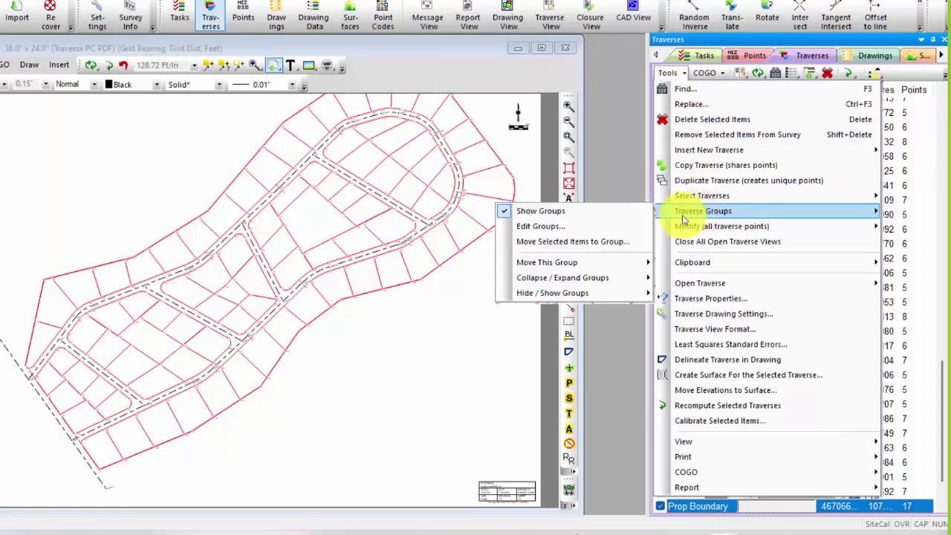
{"action": "left_click", "coordinate": [587, 243]}
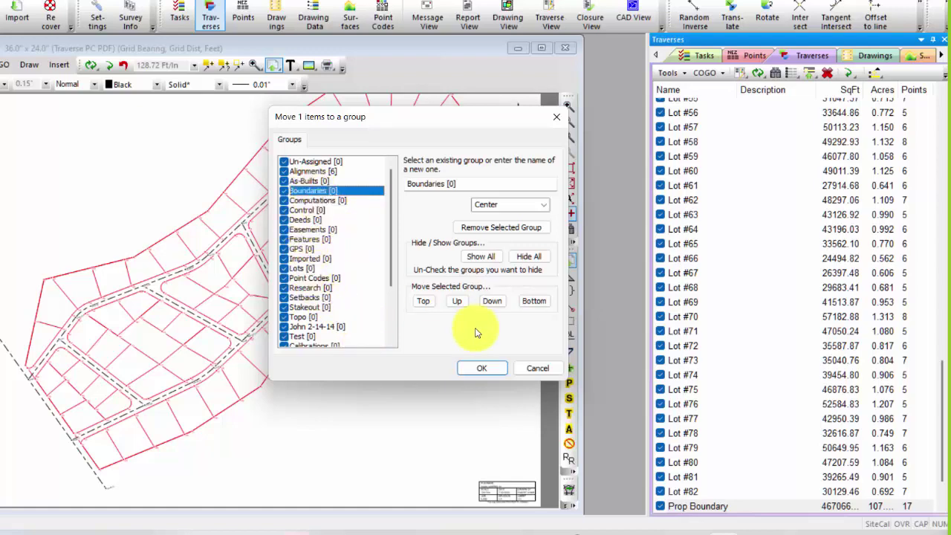
{"action": "left_click", "coordinate": [489, 369]}
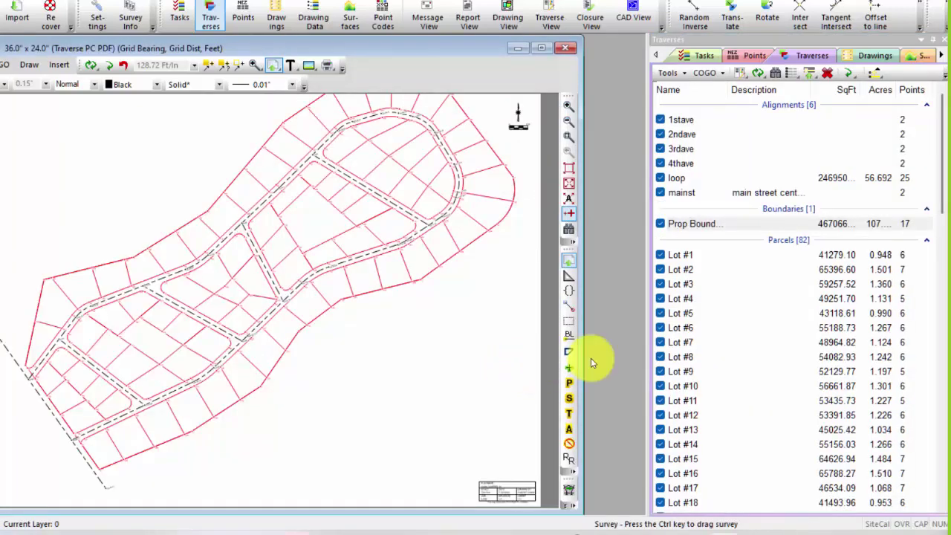
- Turn off Prop Boundary in the drawing and collapse the Alignments and Boundaries groups
{"action": "left_click", "coordinate": [926, 106]}
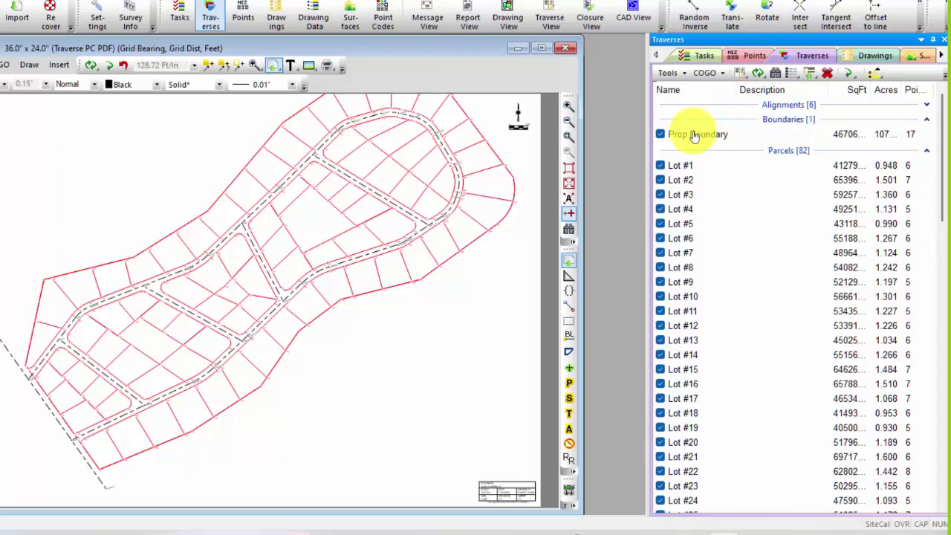
{"action": "left_click", "coordinate": [663, 134]}
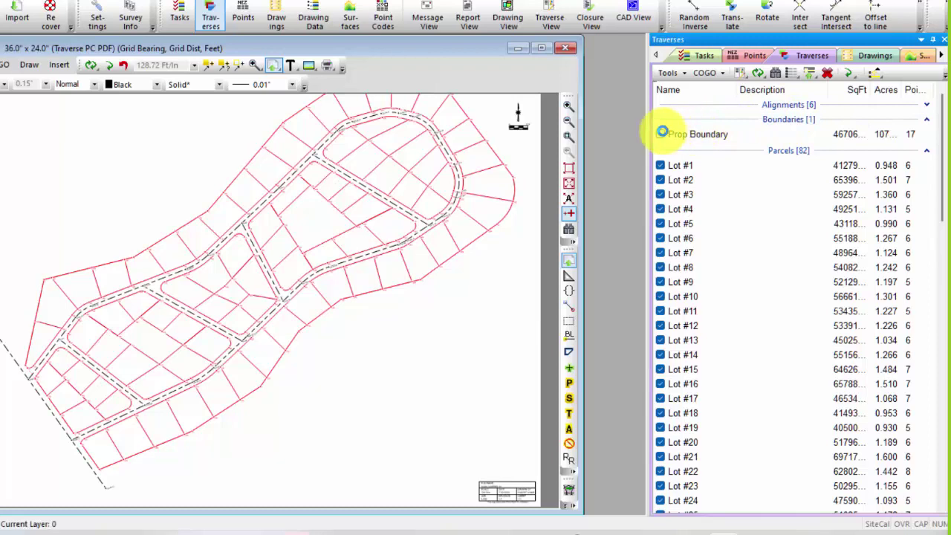
{"action": "left_click", "coordinate": [927, 122]}
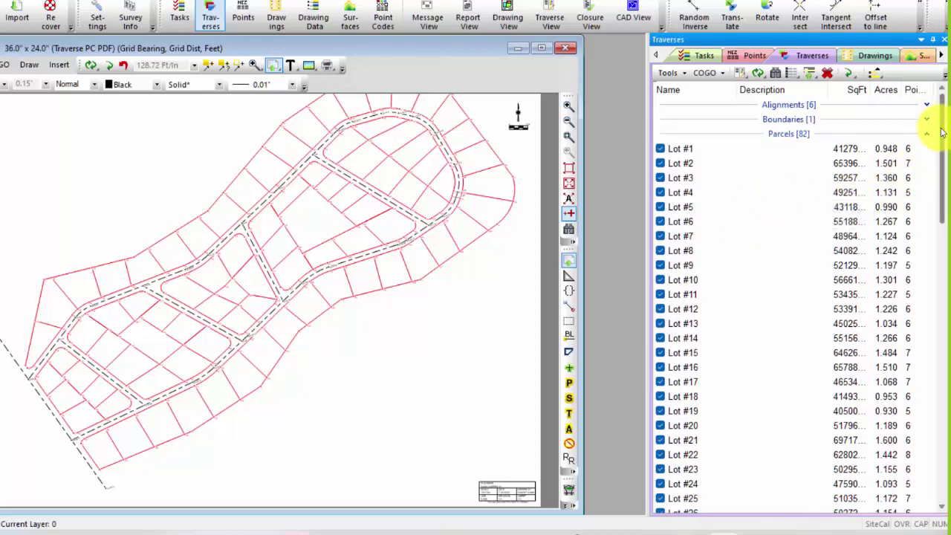
{"action": "mouse_move", "coordinate": [942, 132]}
{"action": "left_mouse_down"}
{"action": "mouse_move", "coordinate": [948, 401]}
{"action": "mouse_move", "coordinate": [948, 130]}
{"action": "left_mouse_up"}
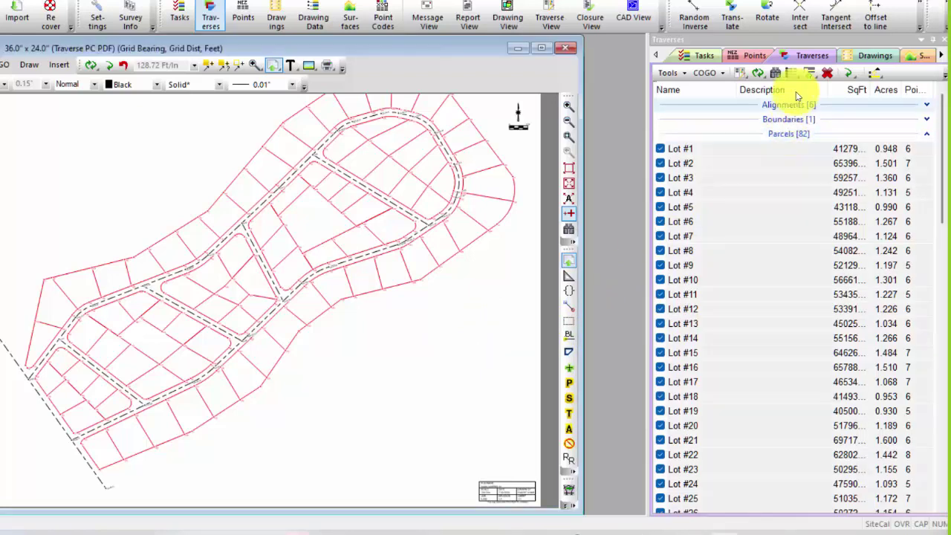
- Open the traverse drawing settings for all lots in the Parcels group, limited to Lot Labels with Setbacks excluded
{"action": "left_click", "coordinate": [810, 72]}
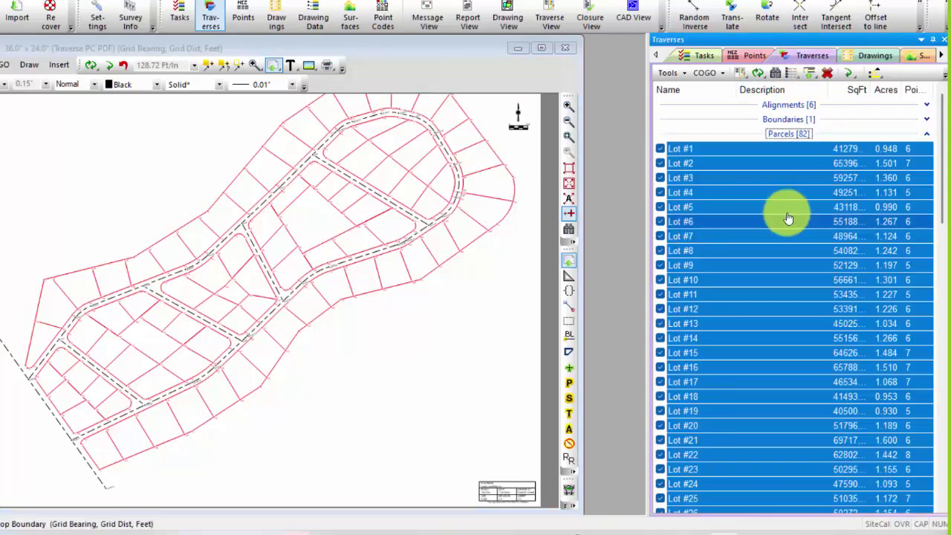
{"action": "right_click", "coordinate": [749, 167]}
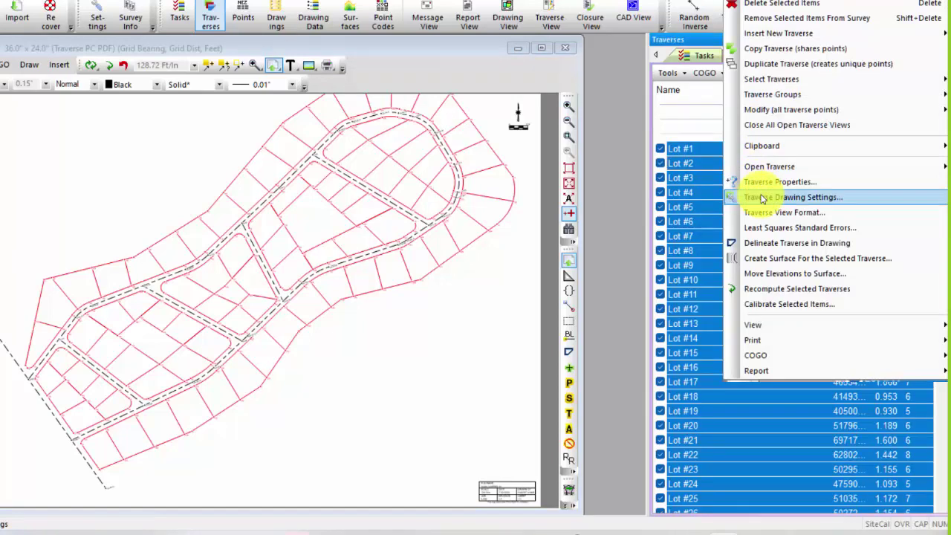
{"action": "left_click", "coordinate": [761, 197]}
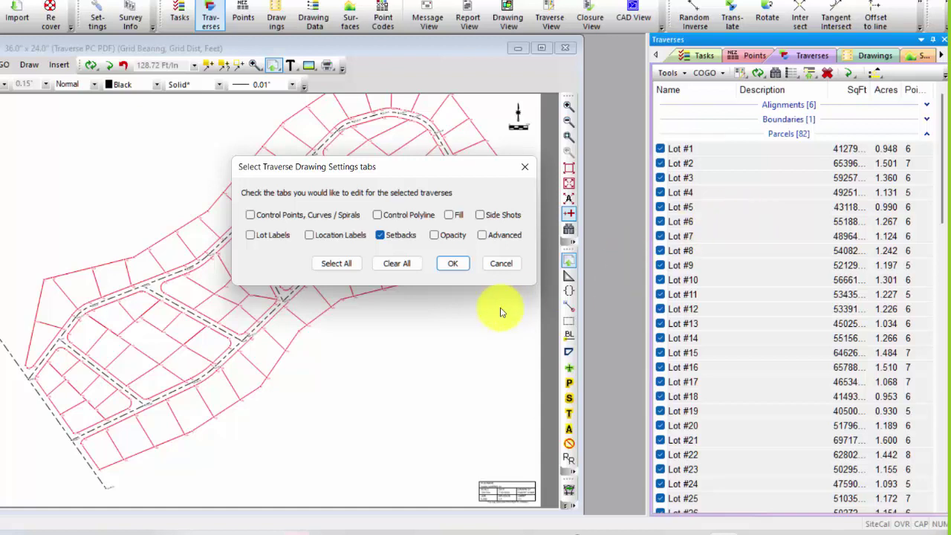
{"action": "left_click", "coordinate": [382, 235]}
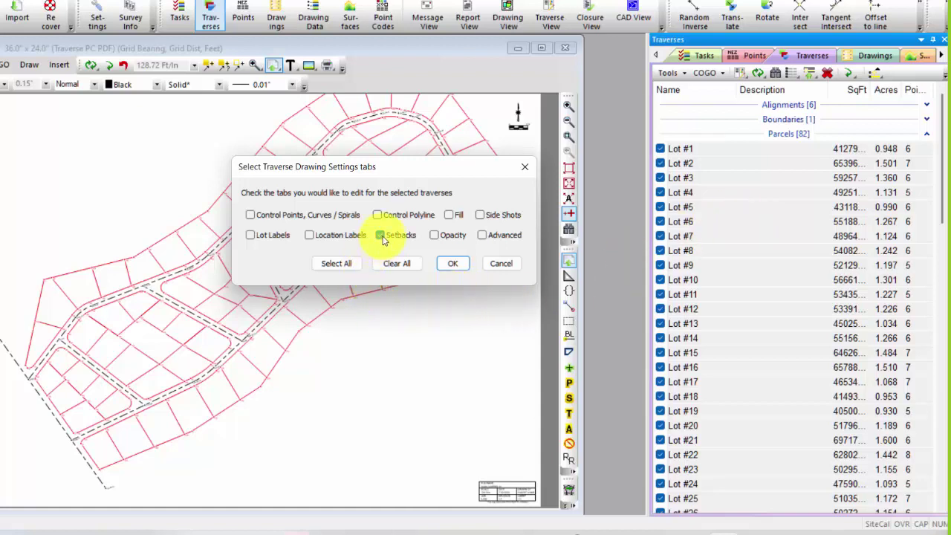
{"action": "left_click", "coordinate": [381, 235]}
{"action": "left_click", "coordinate": [249, 235]}
{"action": "left_click", "coordinate": [453, 264]}
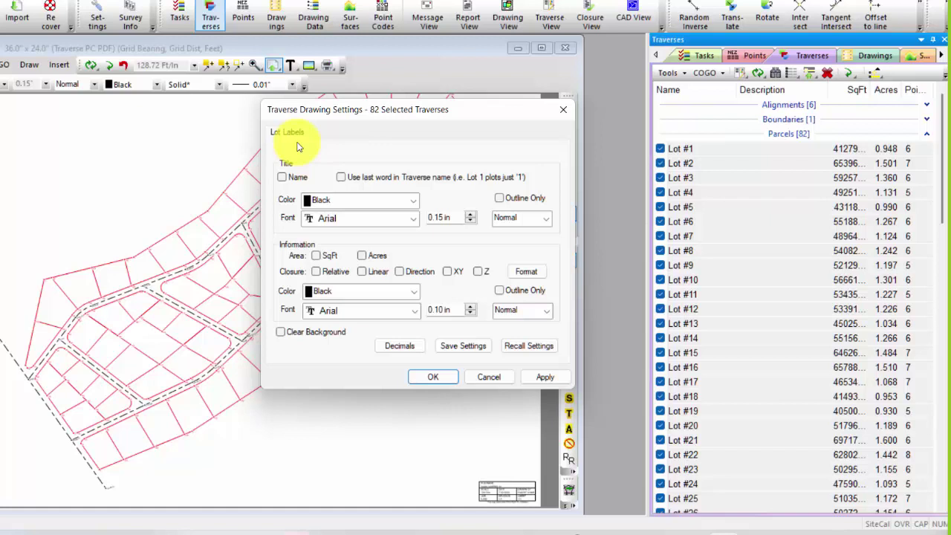
- Label the selected lots with their name and their area in square feet and acres
{"action": "left_click", "coordinate": [282, 178]}
{"action": "left_click", "coordinate": [316, 256]}
{"action": "left_click", "coordinate": [360, 256]}
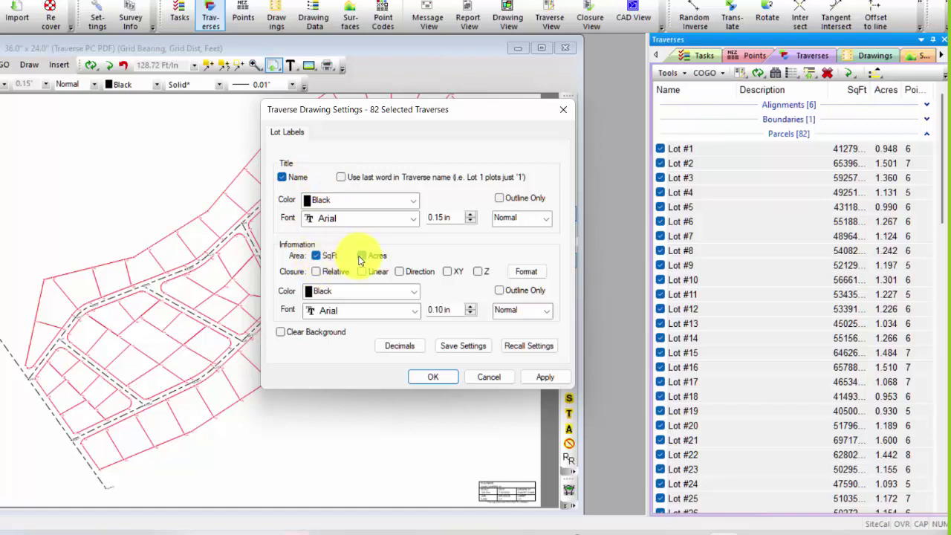
{"action": "left_click", "coordinate": [439, 375]}
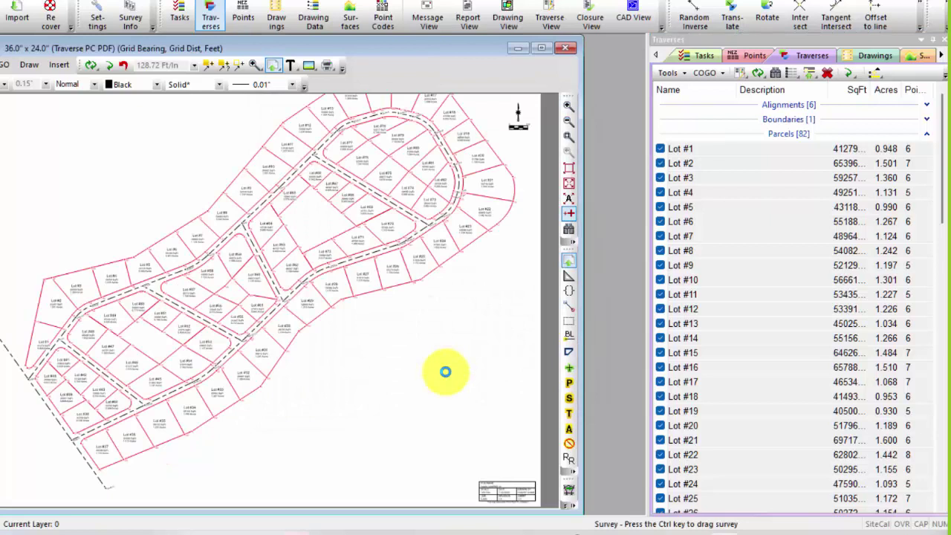
- Delineate Lot #21 in the drawing, and switch the highlighting to Lot #20 and Lot #22 in turn
{"action": "left_click", "coordinate": [568, 137]}
{"action": "left_click", "coordinate": [414, 145]}
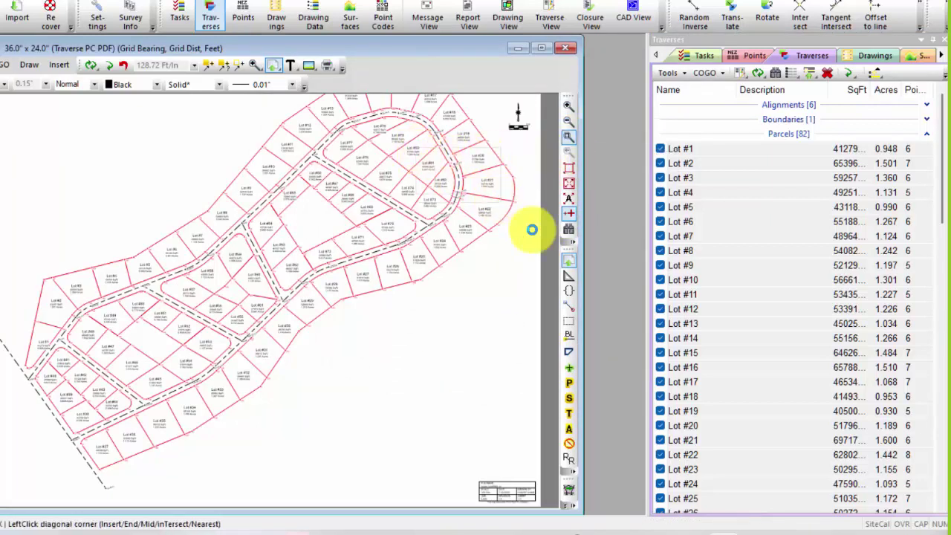
{"action": "left_click", "coordinate": [519, 252]}
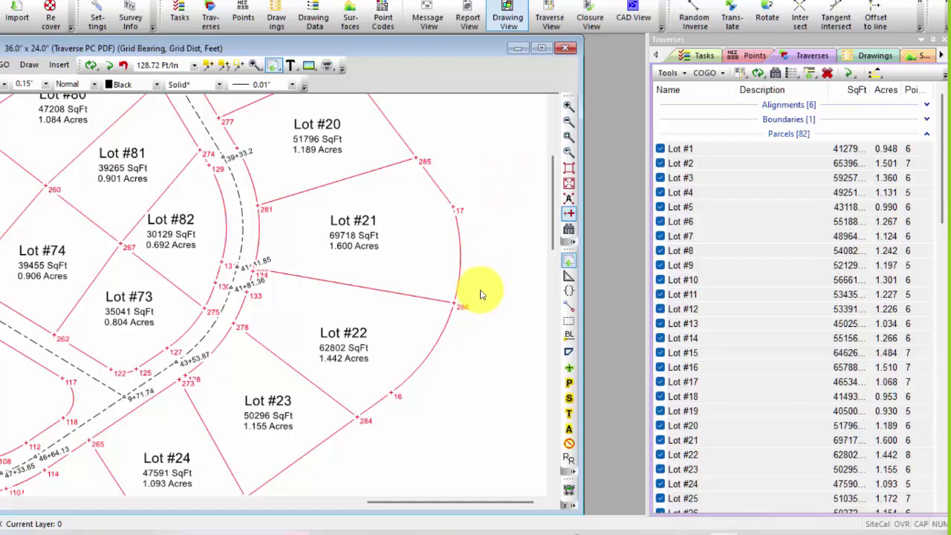
{"action": "right_click", "coordinate": [459, 260]}
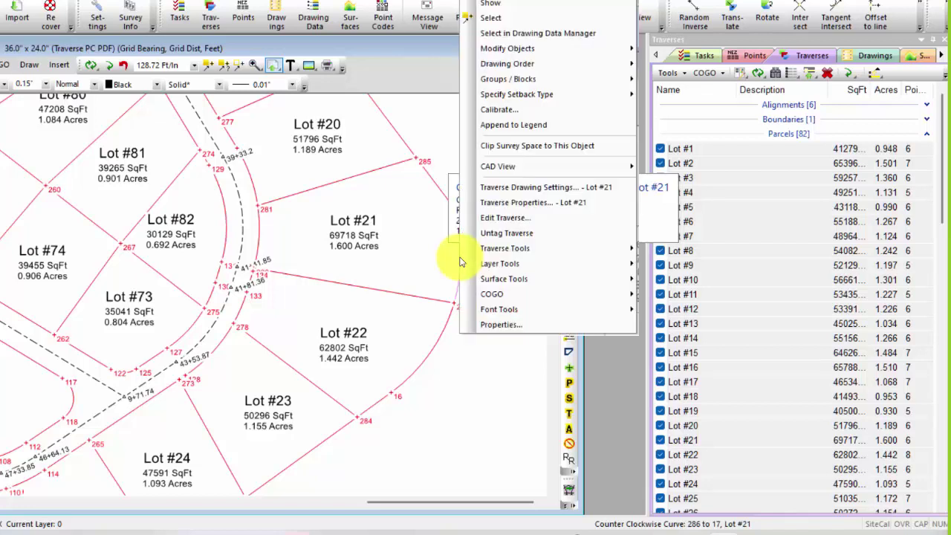
{"action": "mouse_move", "coordinate": [587, 249]}
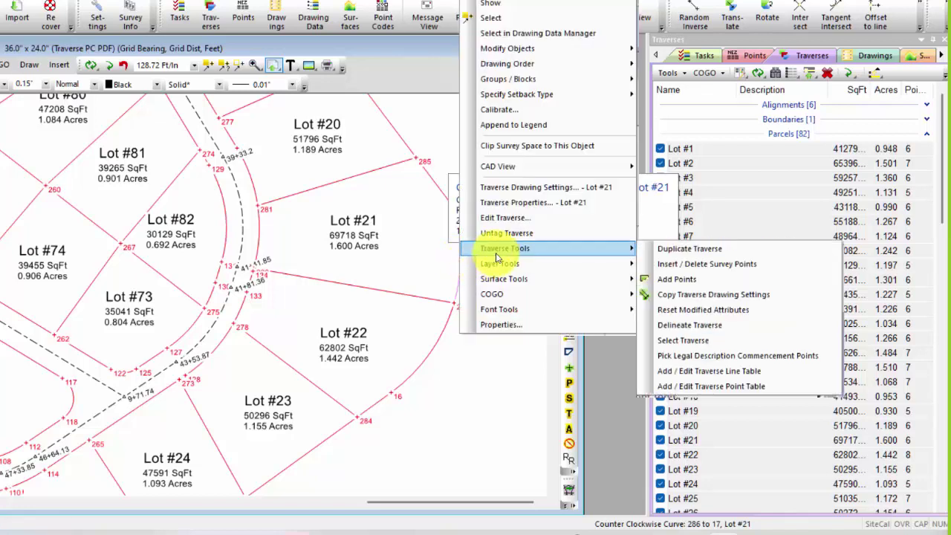
{"action": "left_click", "coordinate": [673, 325]}
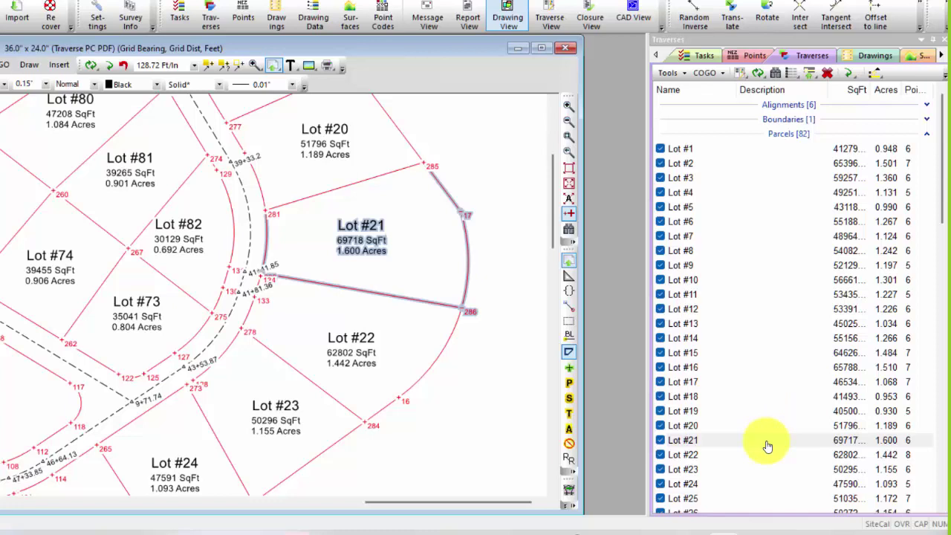
{"action": "left_click", "coordinate": [720, 430]}
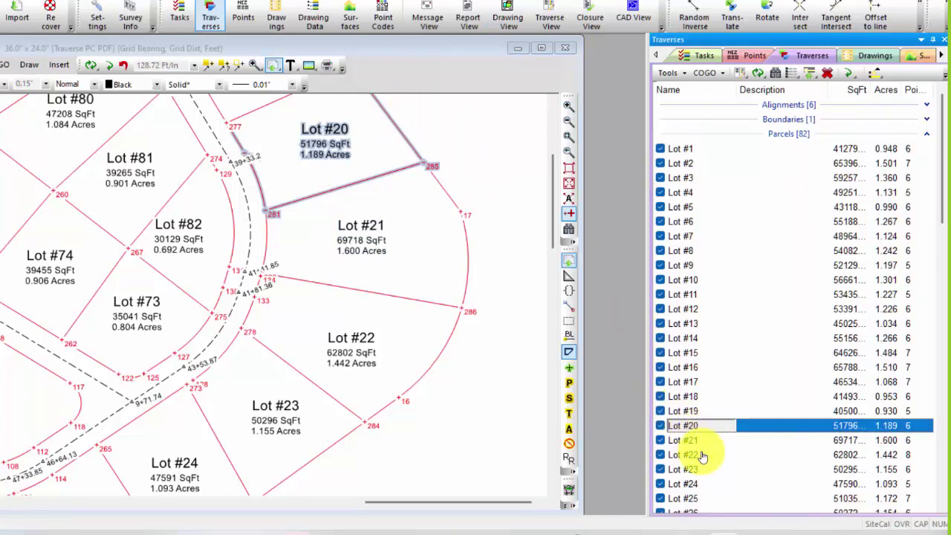
{"action": "left_click", "coordinate": [702, 455]}
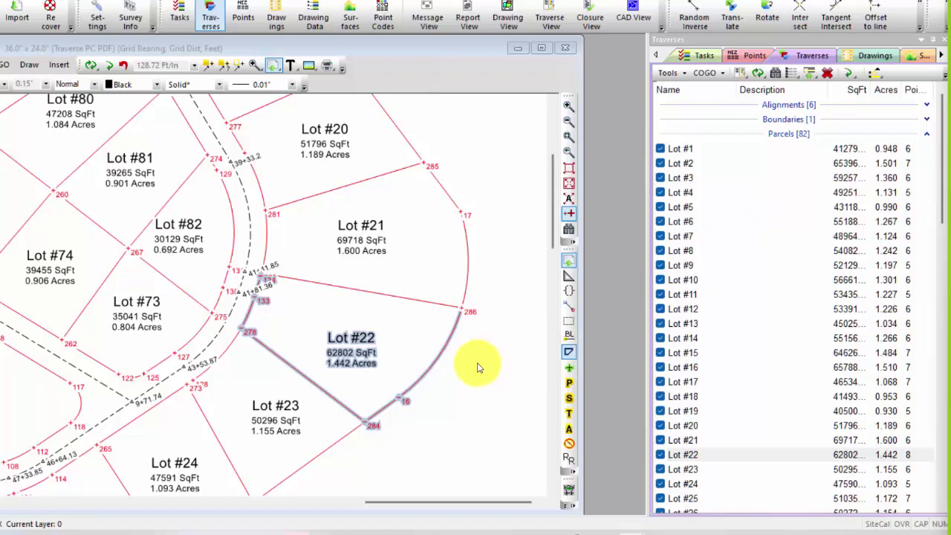
- Open the closure report for Lot #22 and move its window aside
{"action": "right_click", "coordinate": [689, 455]}
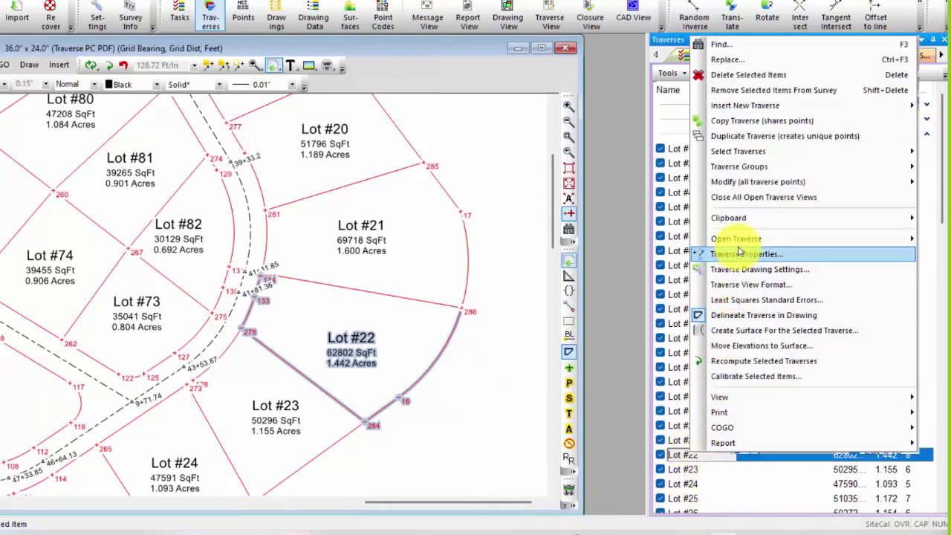
{"action": "mouse_move", "coordinate": [740, 241]}
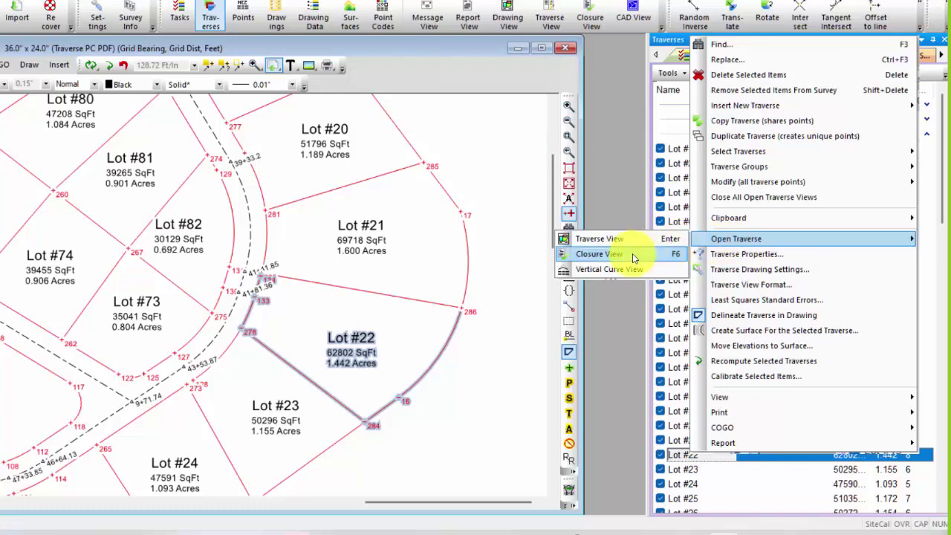
{"action": "left_click", "coordinate": [632, 253]}
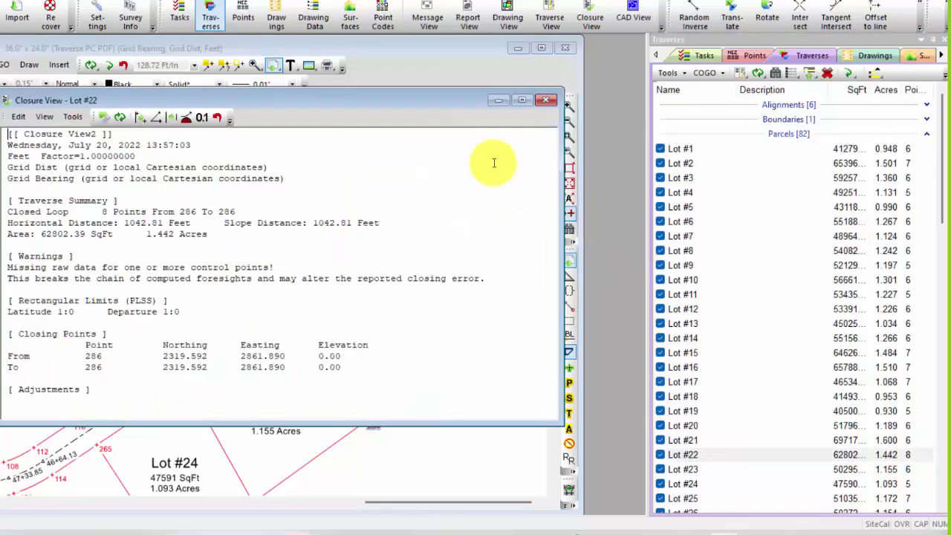
{"action": "left_click_drag", "start_coordinate": [435, 100], "coordinate": [494, 99]}
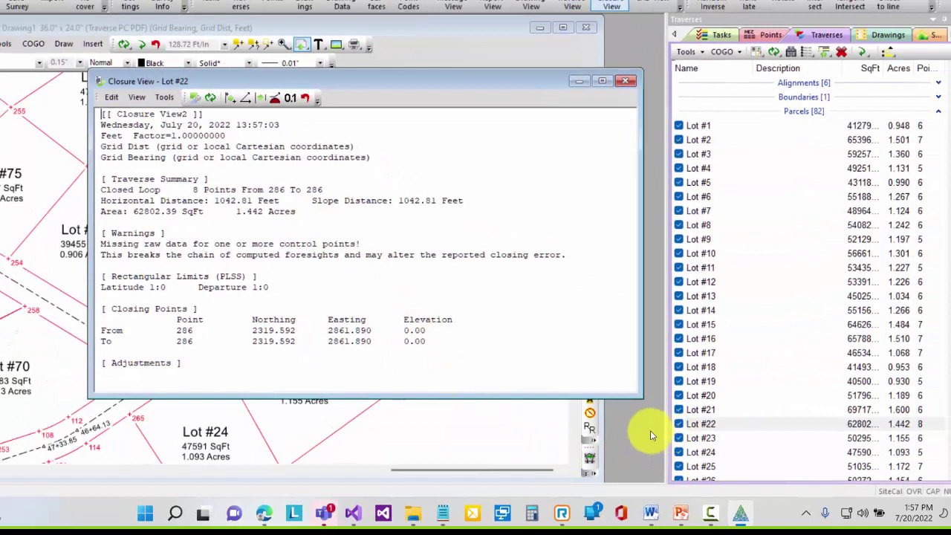
- Widen the traverse list to show full square-foot areas, and review its column format, accepting the NDBA# display sequence
{"action": "left_click_drag", "start_coordinate": [665, 426], "coordinate": [638, 425]}
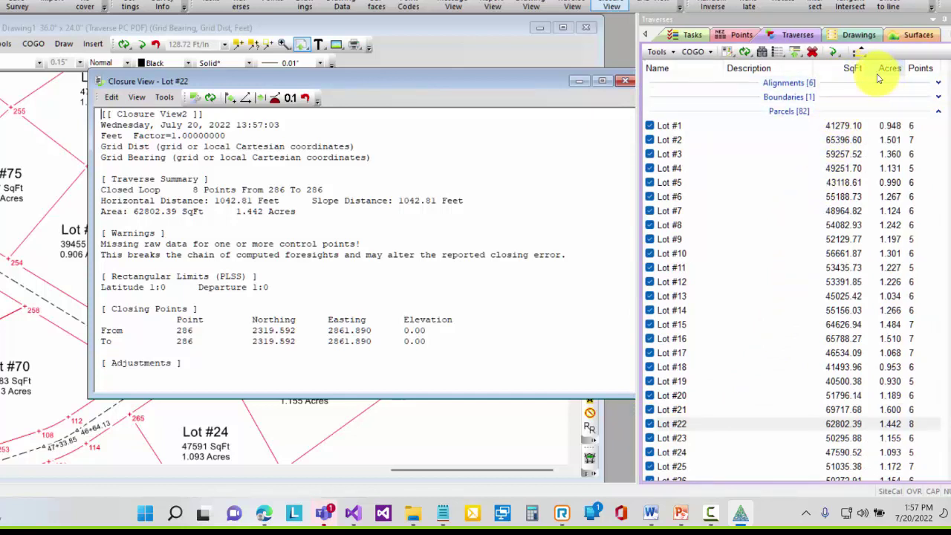
{"action": "left_click", "coordinate": [674, 55]}
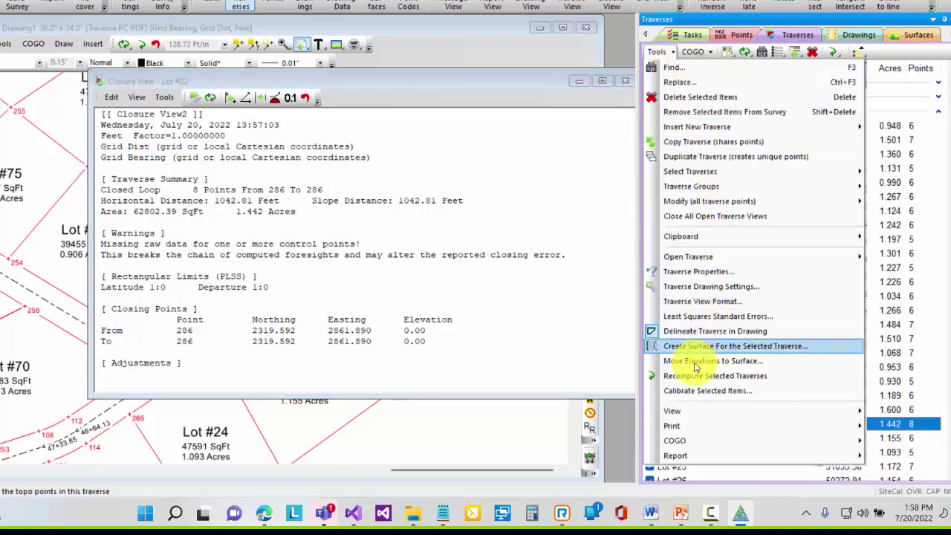
{"action": "mouse_move", "coordinate": [685, 410]}
{"action": "left_click", "coordinate": [583, 408]}
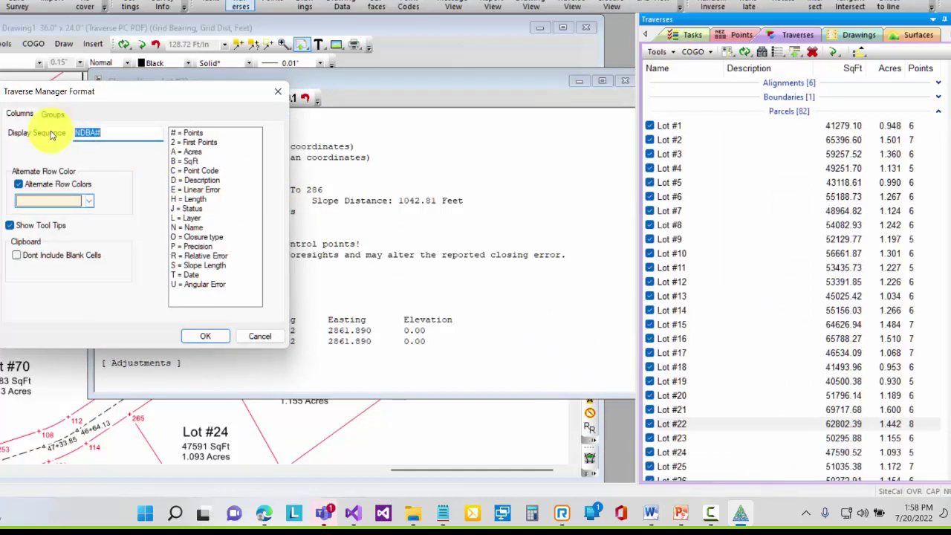
{"action": "left_click", "coordinate": [104, 134]}
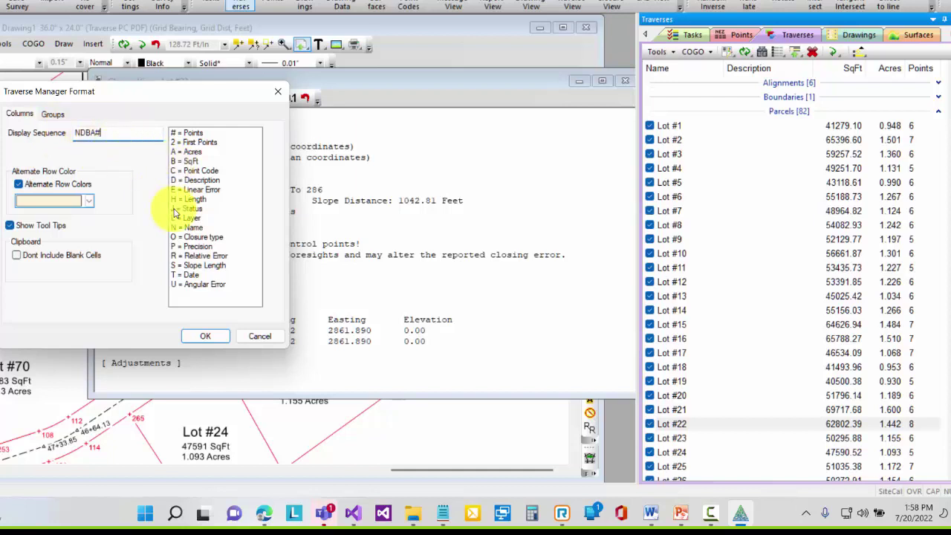
{"action": "left_click", "coordinate": [213, 336]}
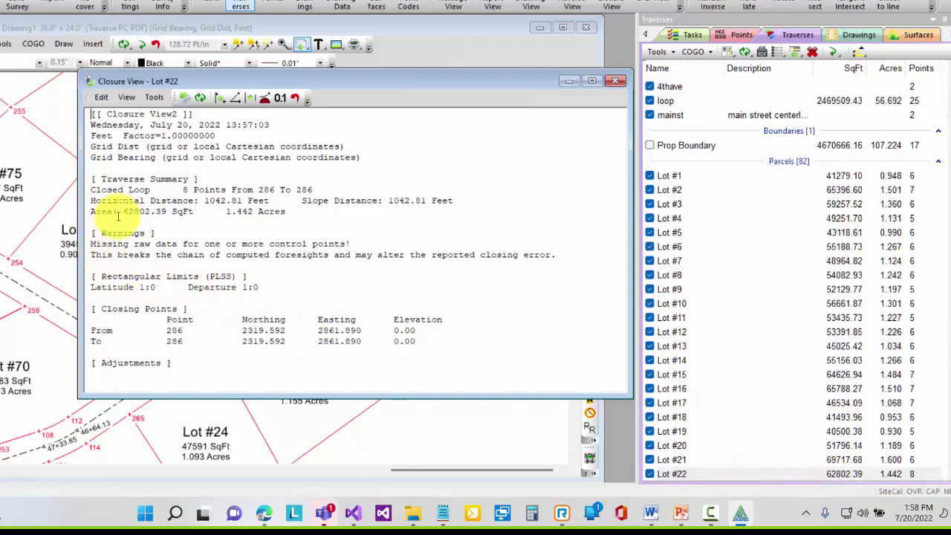
- Compare Lot #22's area in the closure report with the traverse list, and close the report and turn off traverse delineation
{"action": "left_click_drag", "start_coordinate": [123, 212], "coordinate": [163, 212]}
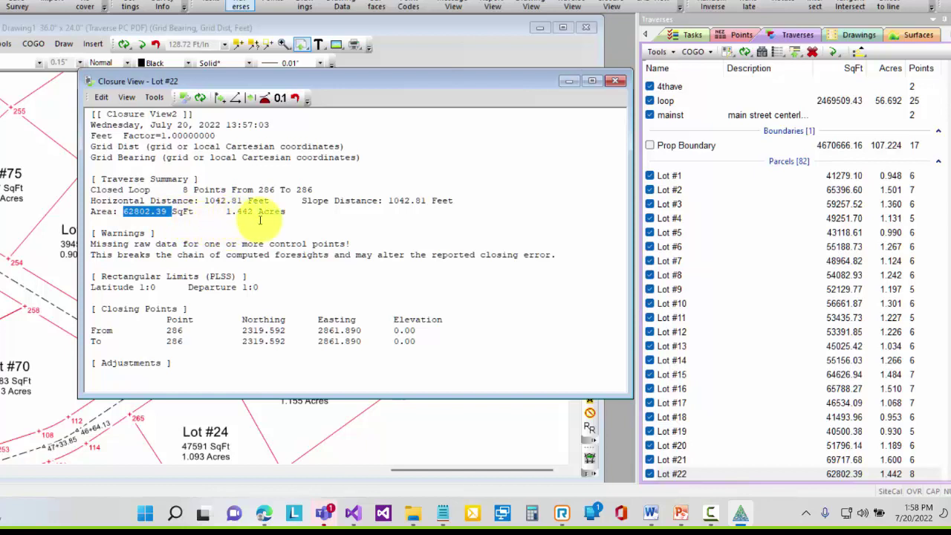
{"action": "left_click", "coordinate": [804, 474]}
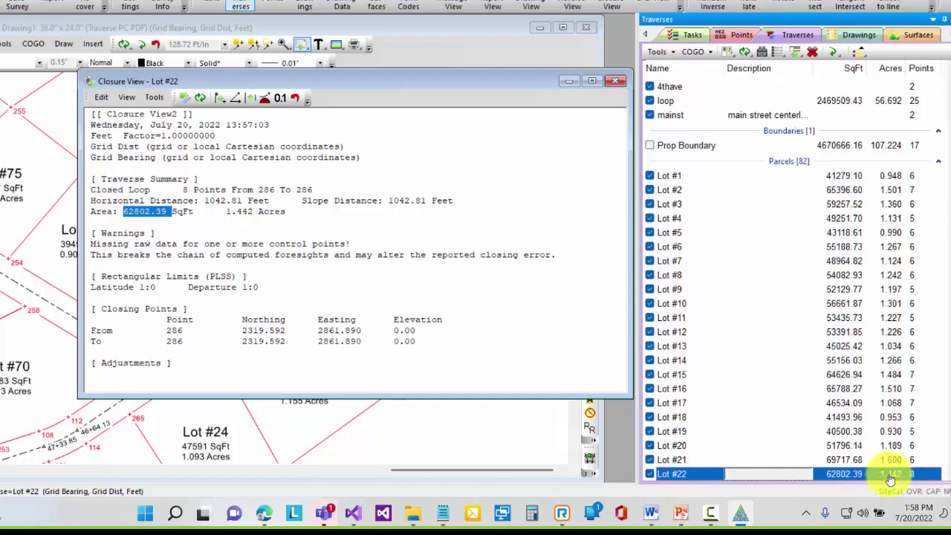
{"action": "left_click", "coordinate": [619, 84]}
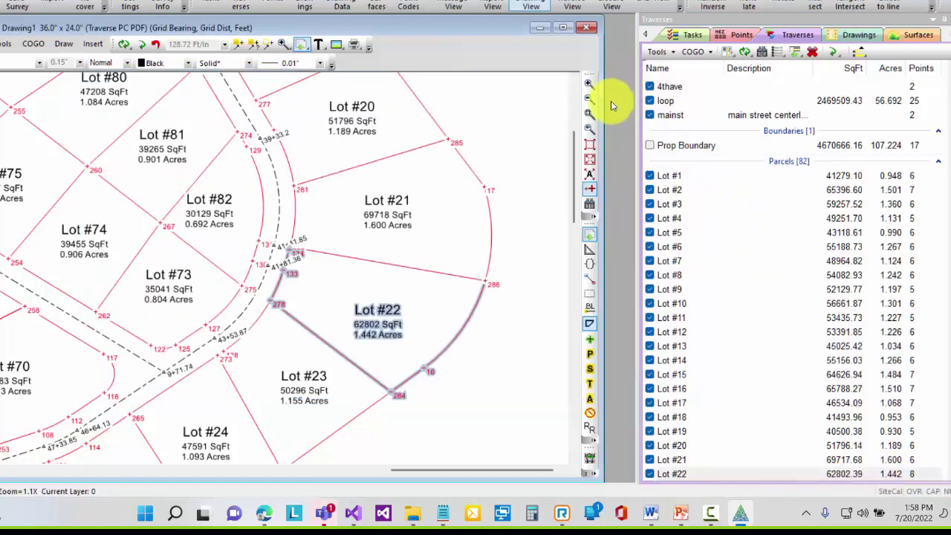
{"action": "left_click", "coordinate": [589, 323]}
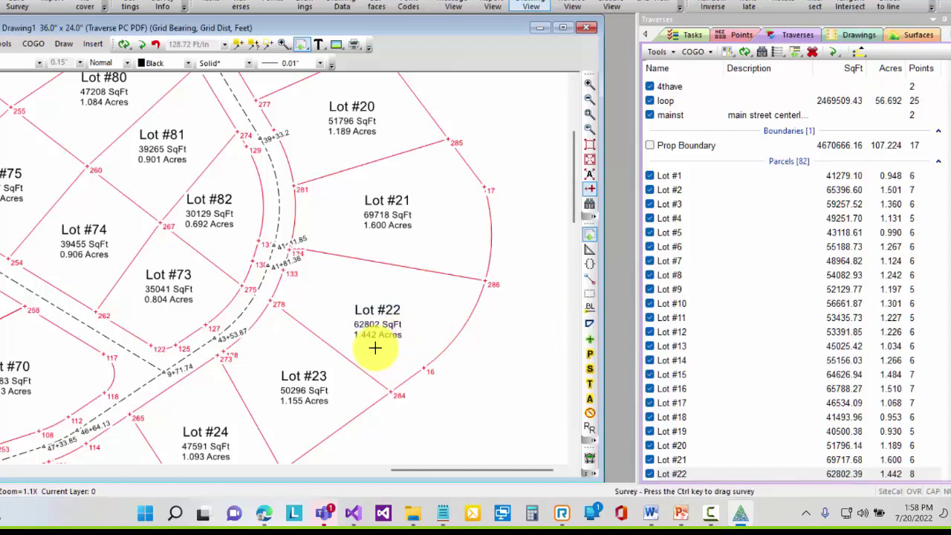
- Set the acres in the lot labels of all Parcels traverses to two decimal places
{"action": "left_click", "coordinate": [783, 161]}
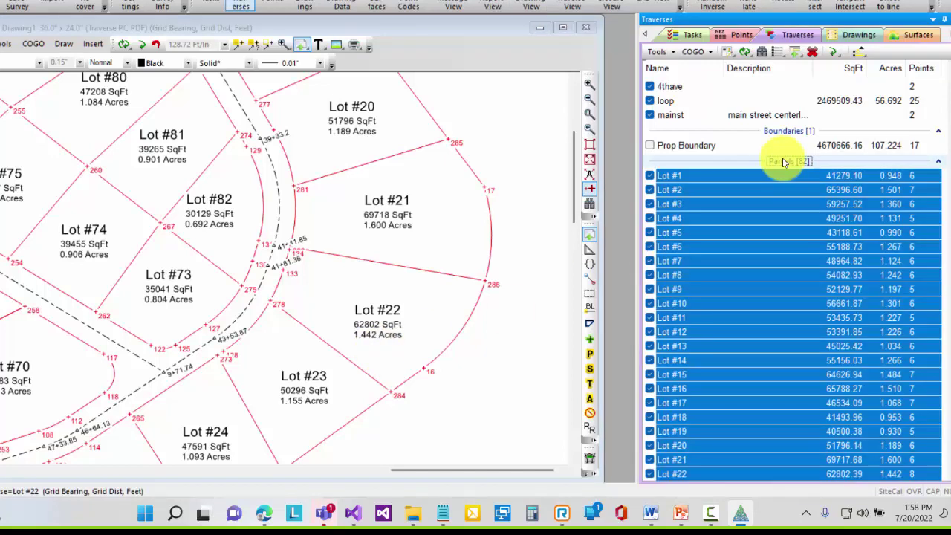
{"action": "right_click", "coordinate": [758, 181]}
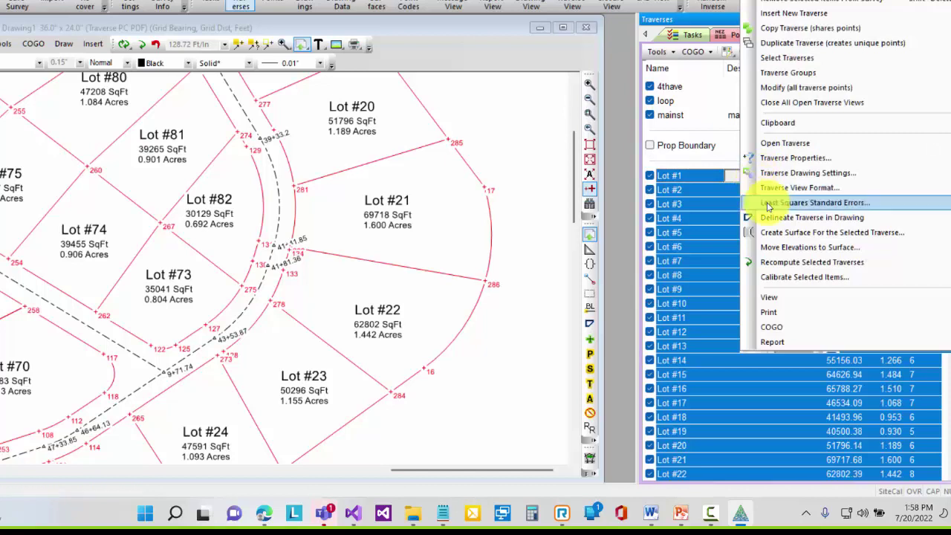
{"action": "left_click", "coordinate": [812, 178]}
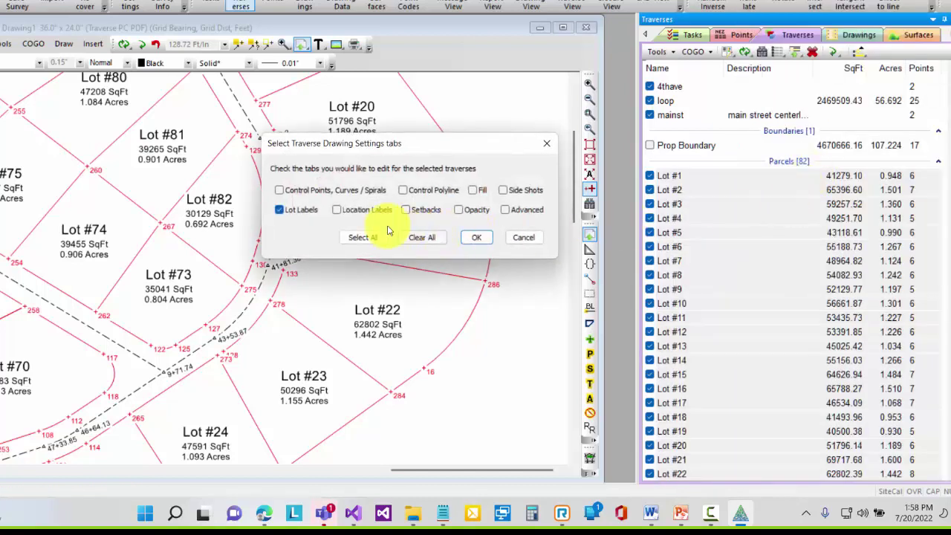
{"action": "left_click", "coordinate": [479, 237]}
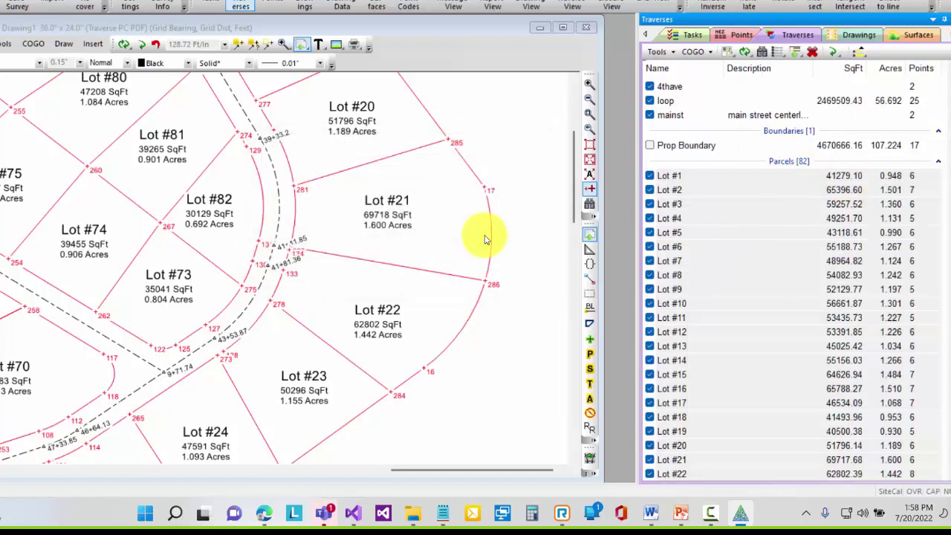
{"action": "left_click", "coordinate": [422, 317]}
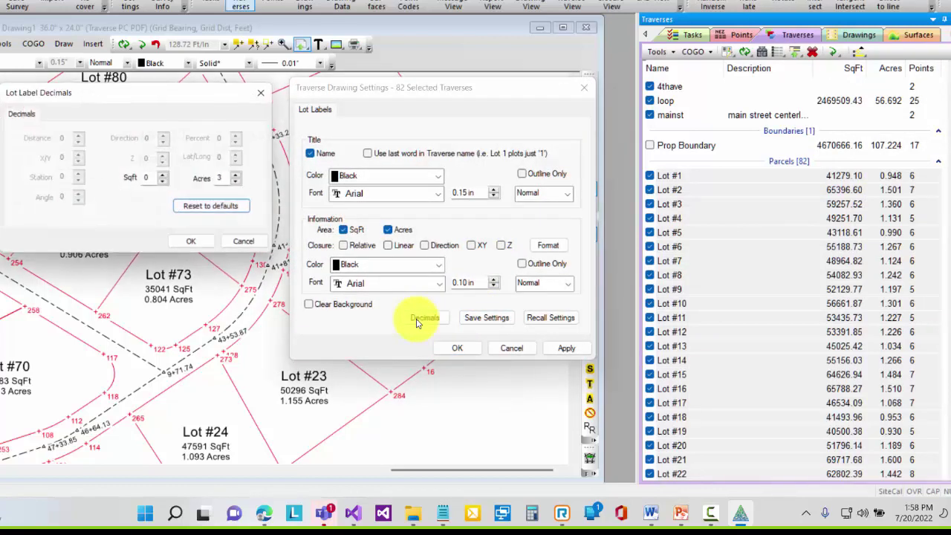
{"action": "left_click", "coordinate": [244, 186]}
{"action": "left_click", "coordinate": [196, 246]}
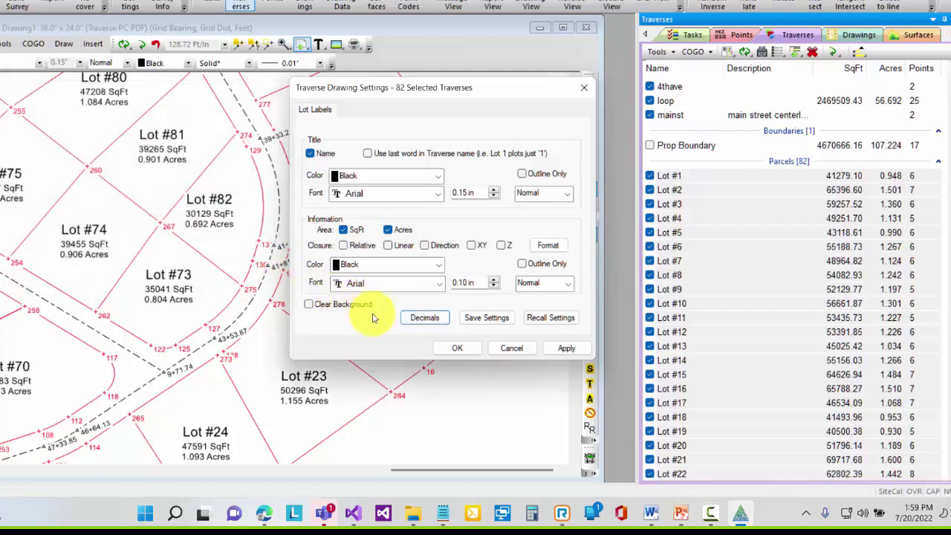
{"action": "left_click", "coordinate": [453, 349]}
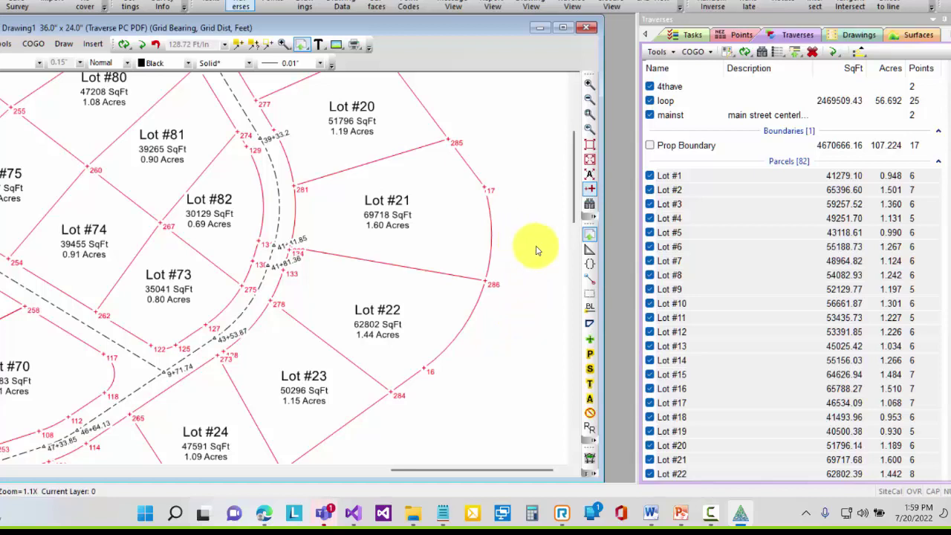
- Open Lot #21's traverse data from its boundary in the drawing and move the window clear of the lot
{"action": "mouse_move", "coordinate": [495, 195]}
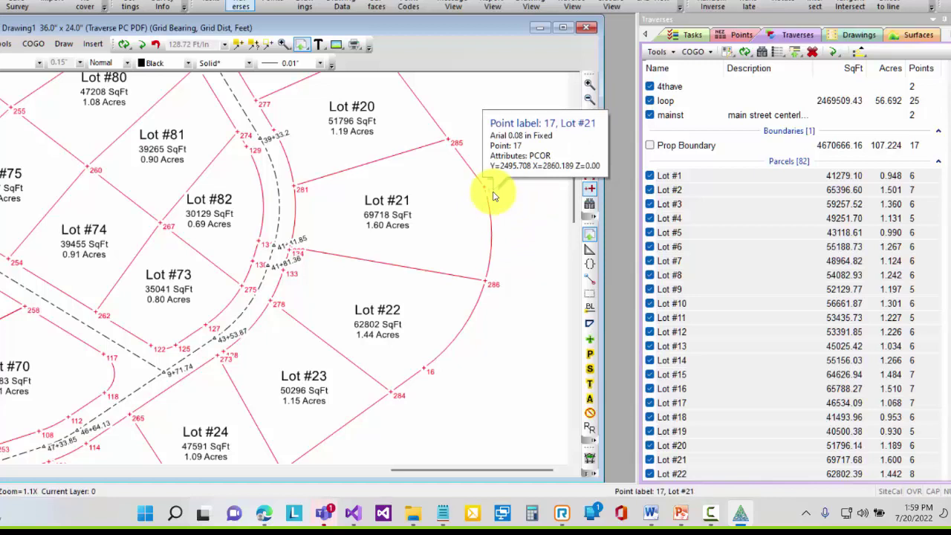
{"action": "right_click", "coordinate": [492, 195]}
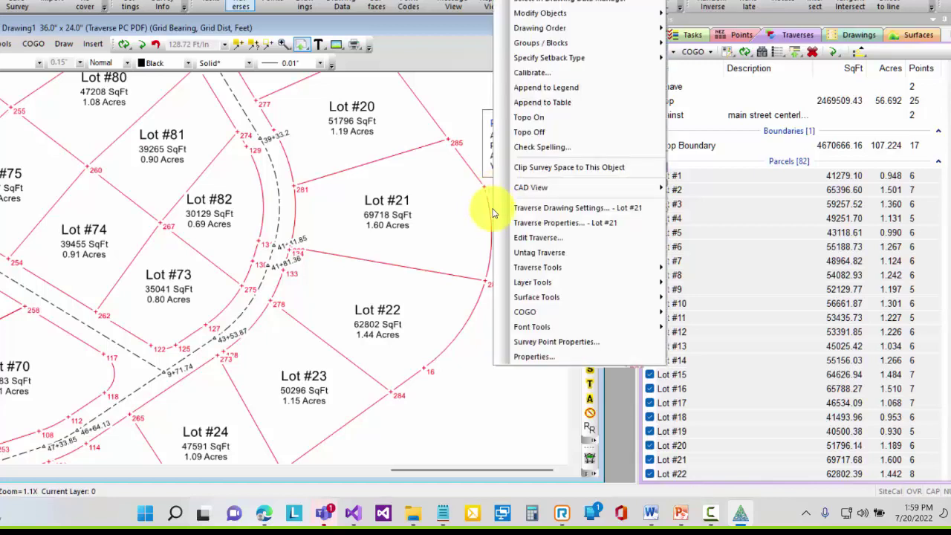
{"action": "left_click", "coordinate": [522, 241]}
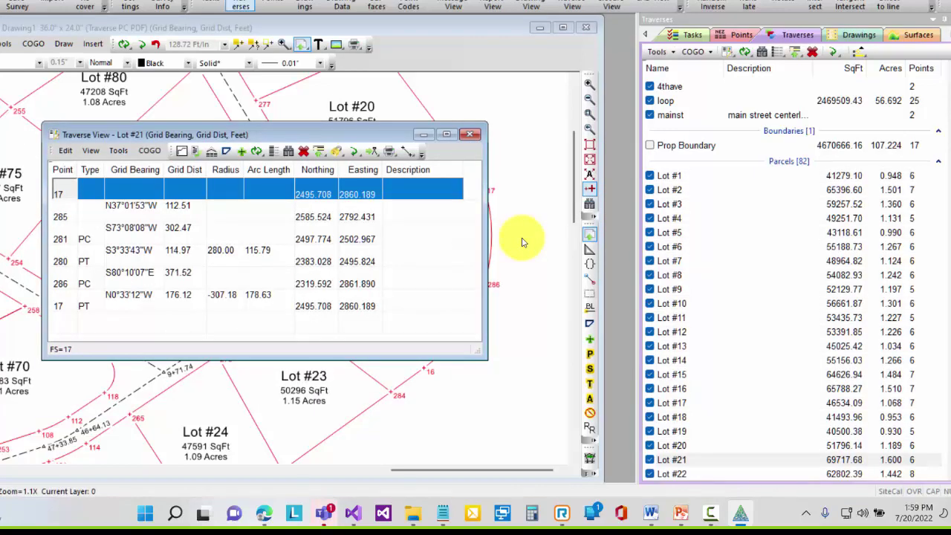
{"action": "mouse_move", "coordinate": [350, 133]}
{"action": "left_mouse_down"}
{"action": "mouse_move", "coordinate": [297, 173]}
{"action": "mouse_move", "coordinate": [269, 226]}
{"action": "left_mouse_up"}
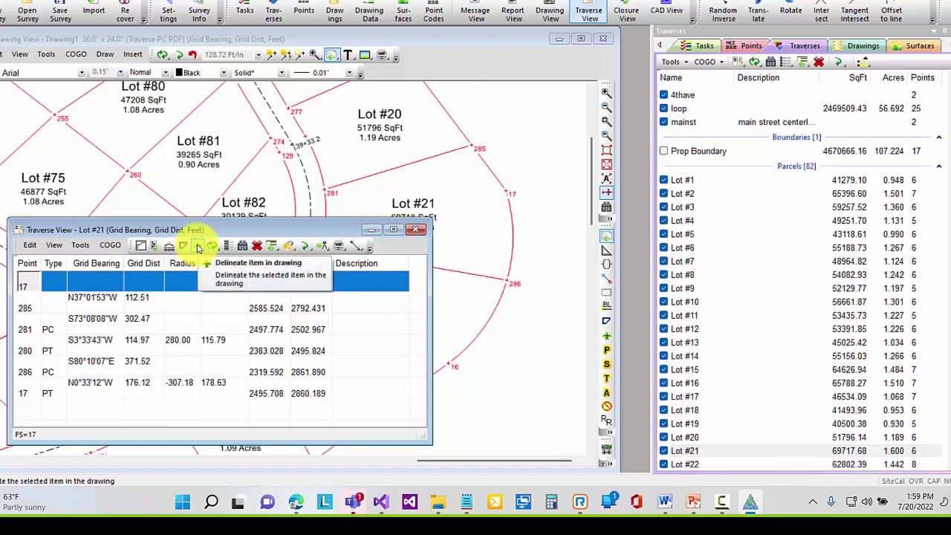
- Delineate Lot #21's points 17, 285, 281 and 286 in the drawing from its traverse data, and turn delineation off and close the traverse
{"action": "left_click", "coordinate": [198, 247]}
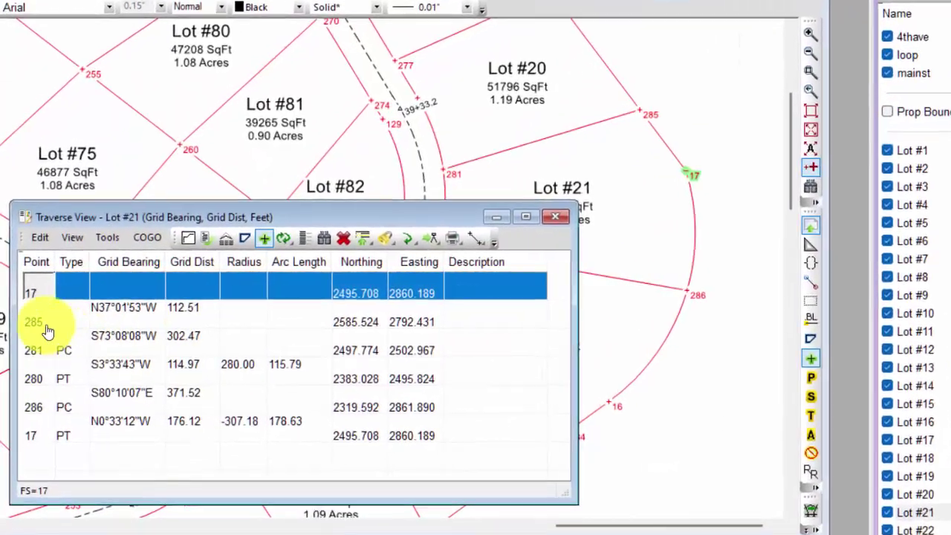
{"action": "left_click", "coordinate": [32, 311]}
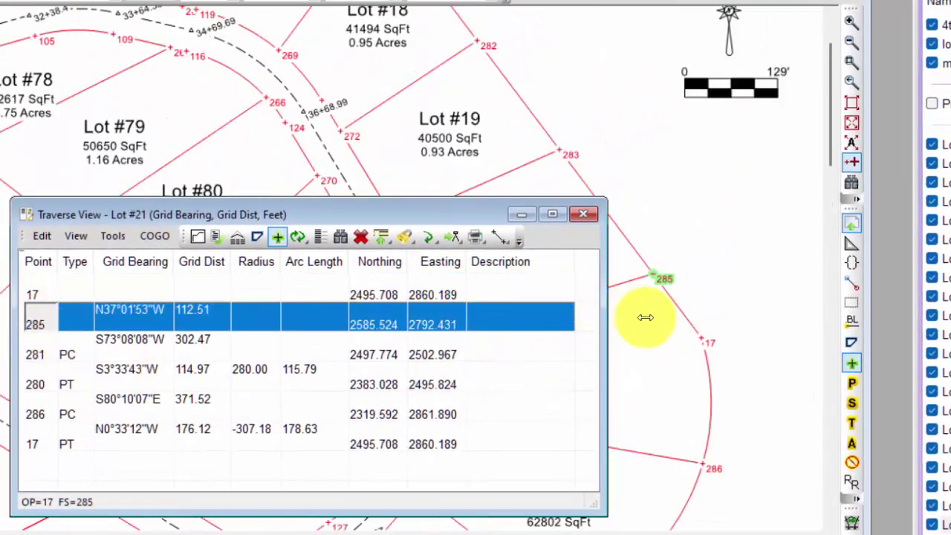
{"action": "left_click", "coordinate": [50, 357]}
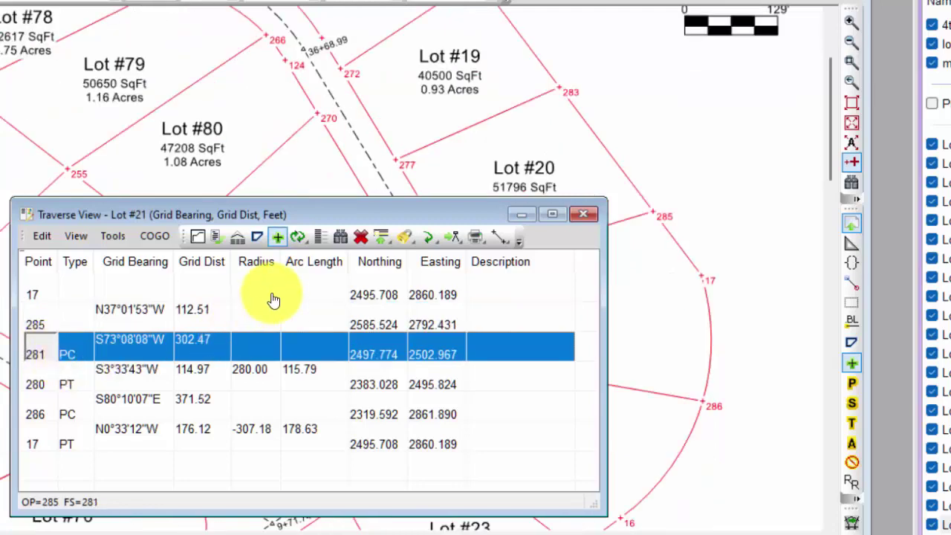
{"action": "mouse_move", "coordinate": [327, 215]}
{"action": "left_mouse_down"}
{"action": "mouse_move", "coordinate": [400, 343]}
{"action": "mouse_move", "coordinate": [416, 407]}
{"action": "mouse_move", "coordinate": [421, 382]}
{"action": "mouse_move", "coordinate": [352, 189]}
{"action": "left_mouse_up"}
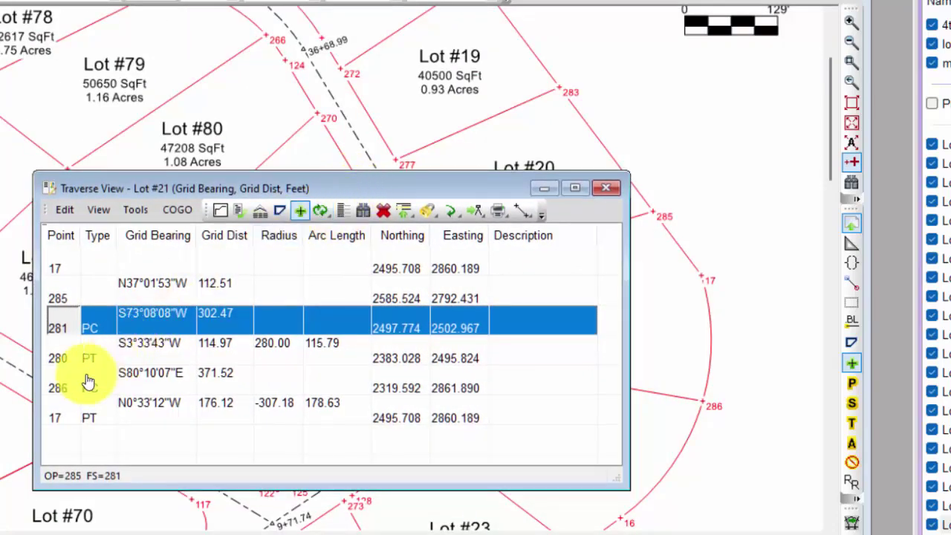
{"action": "left_click", "coordinate": [58, 385]}
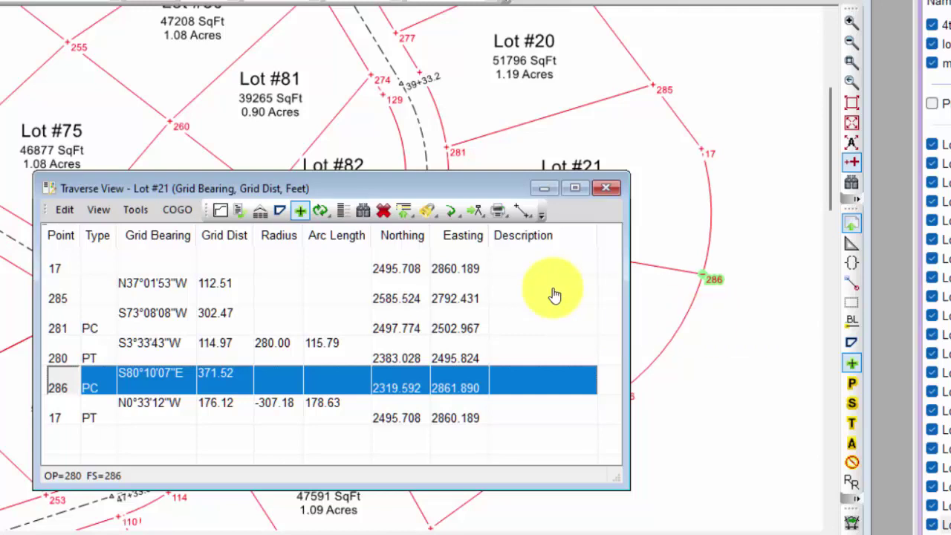
{"action": "left_click", "coordinate": [300, 212]}
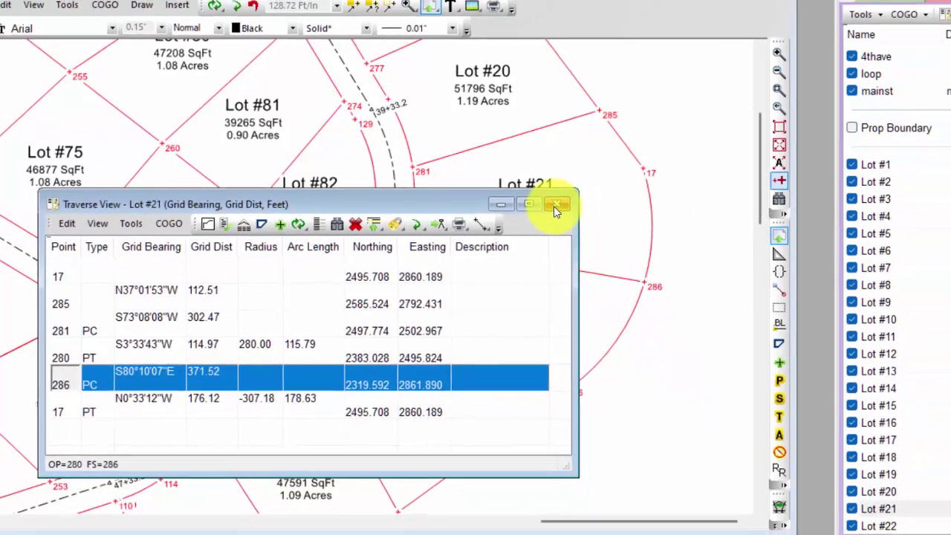
{"action": "left_click", "coordinate": [603, 190]}
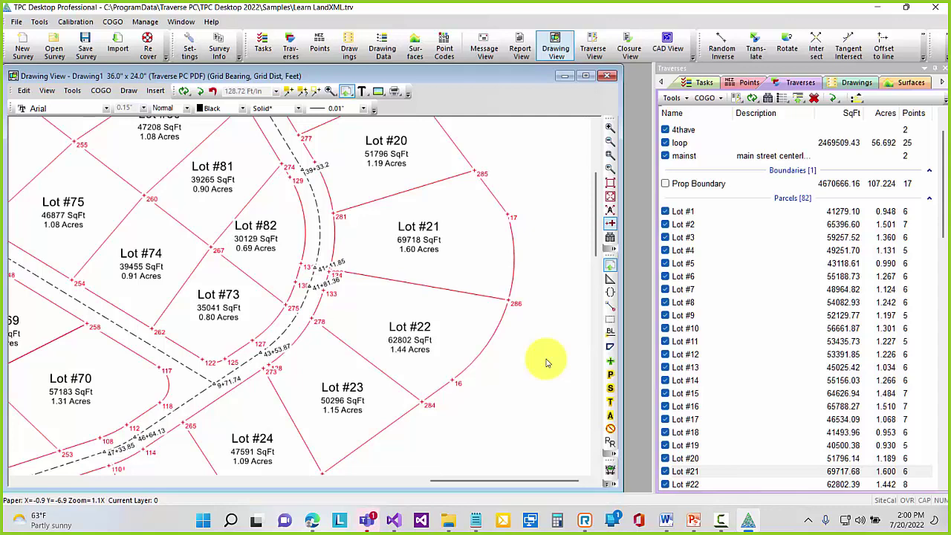
- Reopen Lot #21's traverse from the traverse list, inspect the radius of the curve ending at point 280, and close it
{"action": "double_click", "coordinate": [697, 468]}
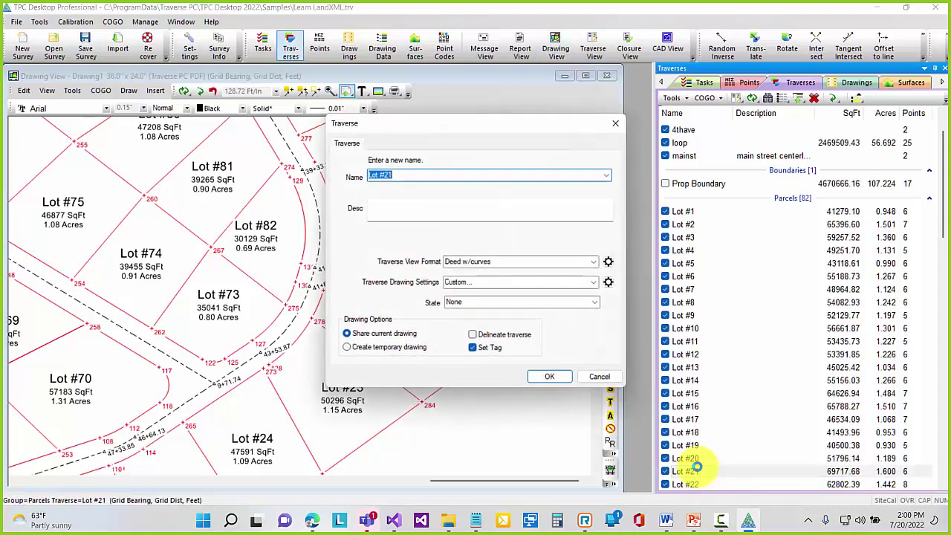
{"action": "left_click", "coordinate": [549, 376]}
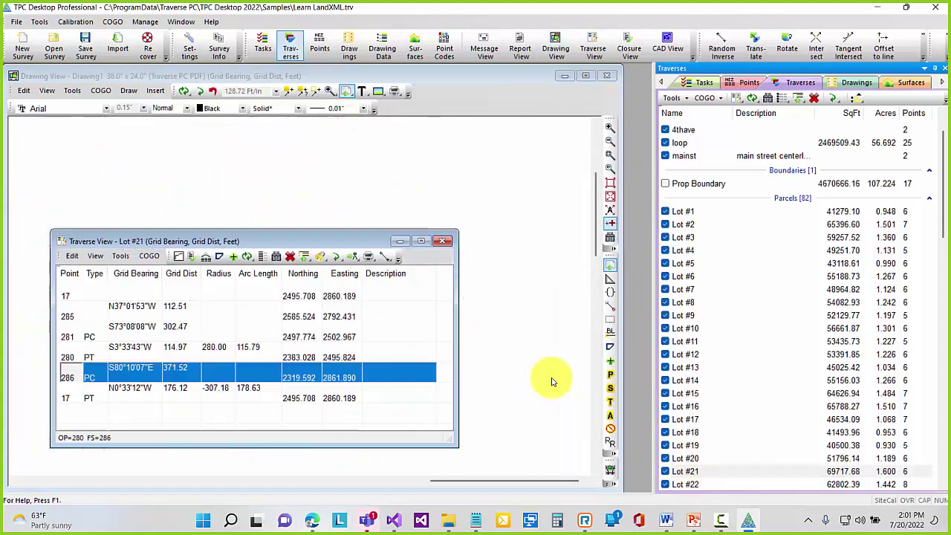
{"action": "left_click", "coordinate": [214, 349]}
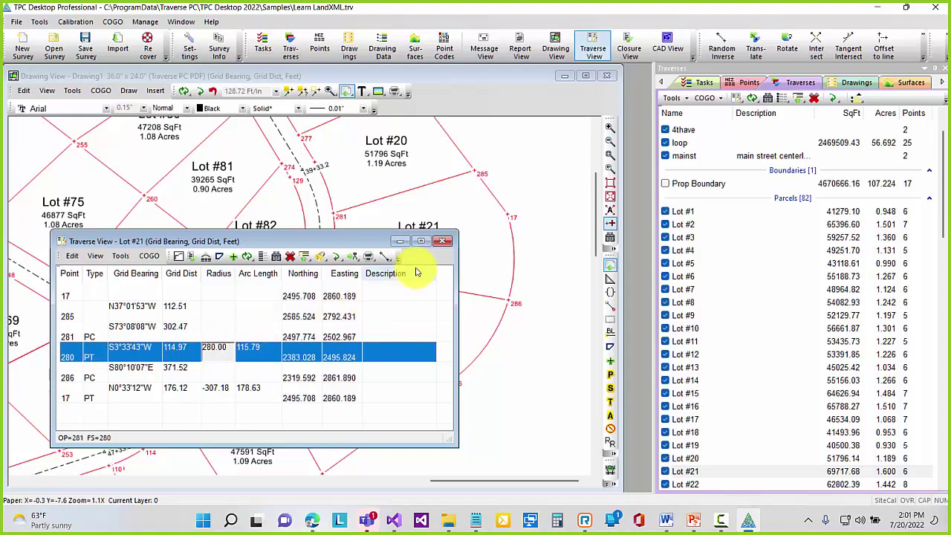
{"action": "left_click", "coordinate": [443, 241]}
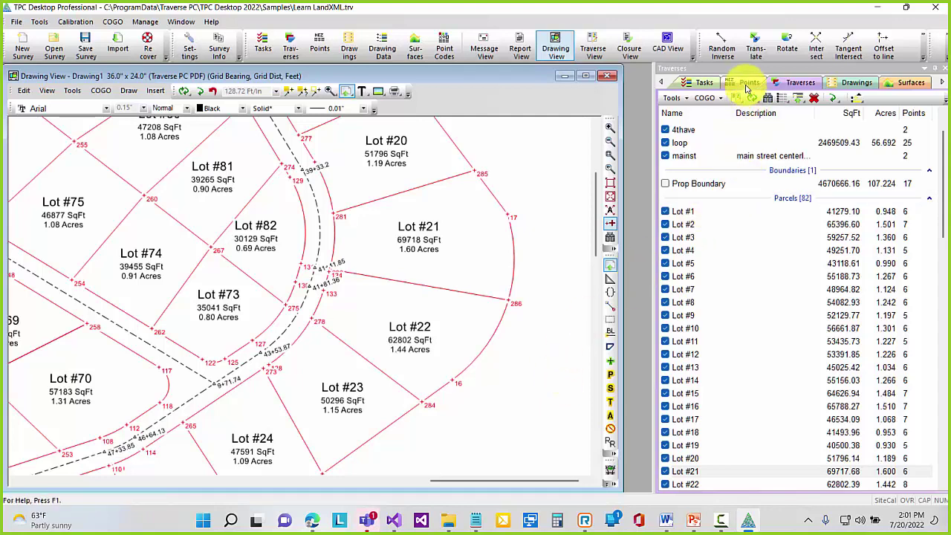
- Review the closure report for Lot #21 from its traverse data, and close both the report and the traverse
{"action": "left_click", "coordinate": [747, 83]}
{"action": "left_click", "coordinate": [791, 83]}
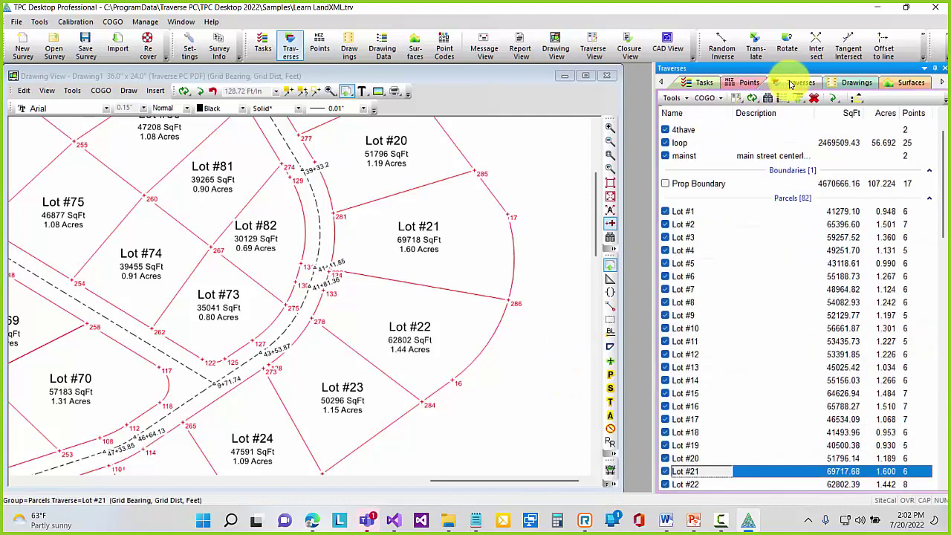
{"action": "left_click", "coordinate": [708, 469]}
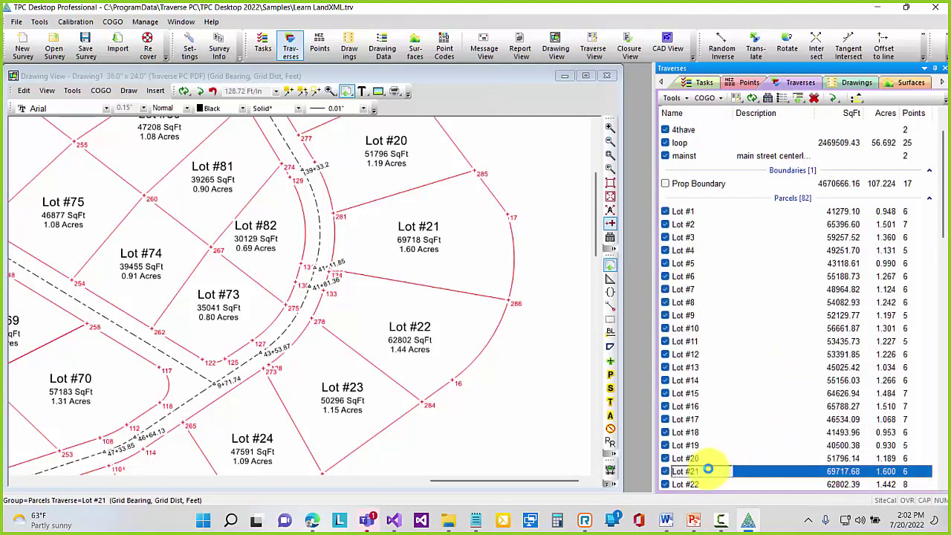
{"action": "double_click", "coordinate": [708, 469]}
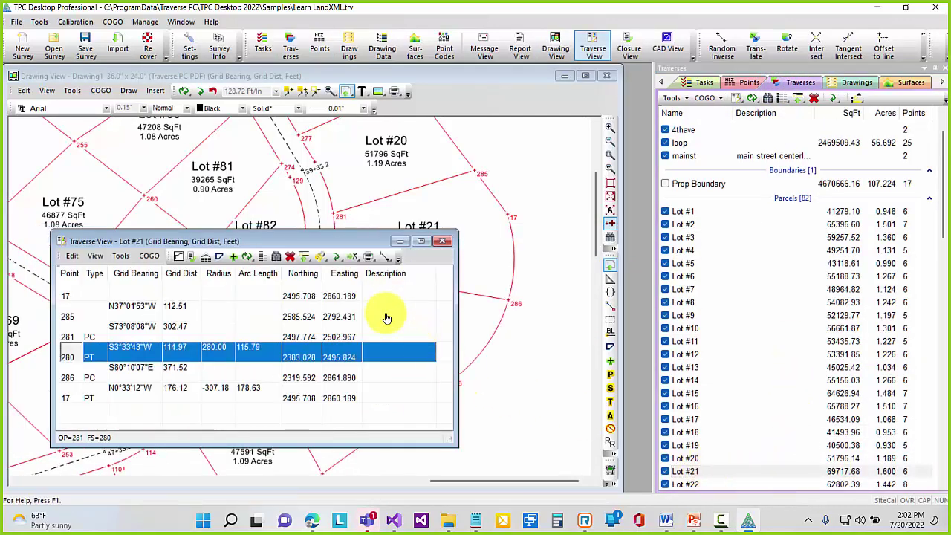
{"action": "left_click", "coordinate": [190, 257]}
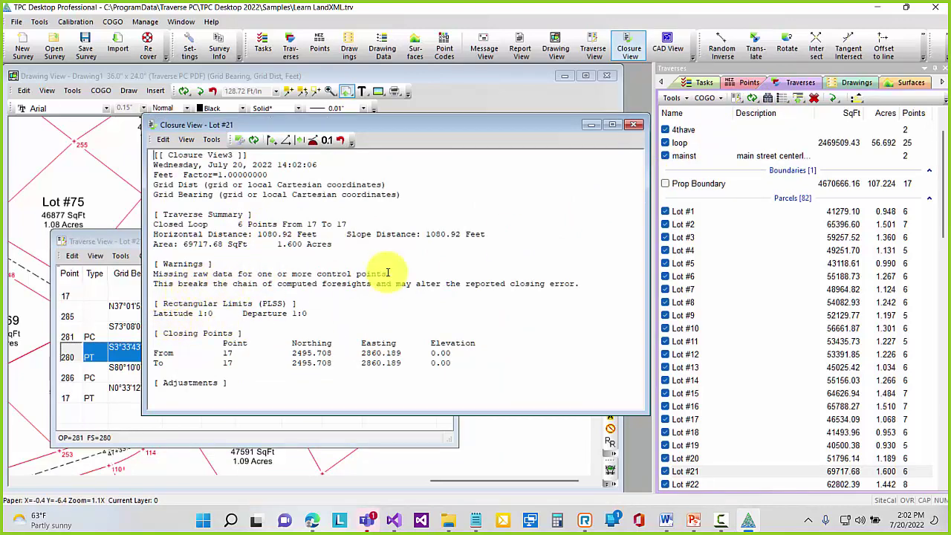
{"action": "left_click", "coordinate": [635, 124]}
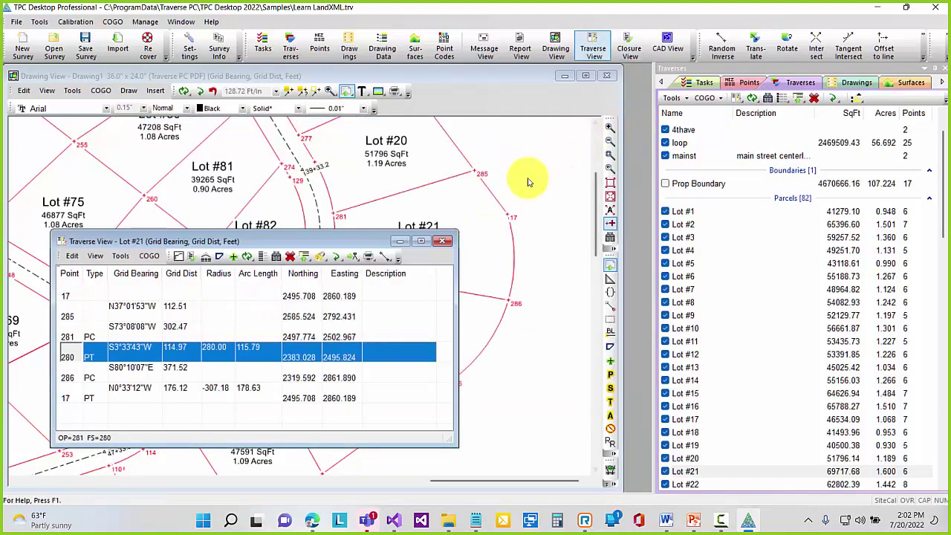
{"action": "left_click", "coordinate": [442, 241]}
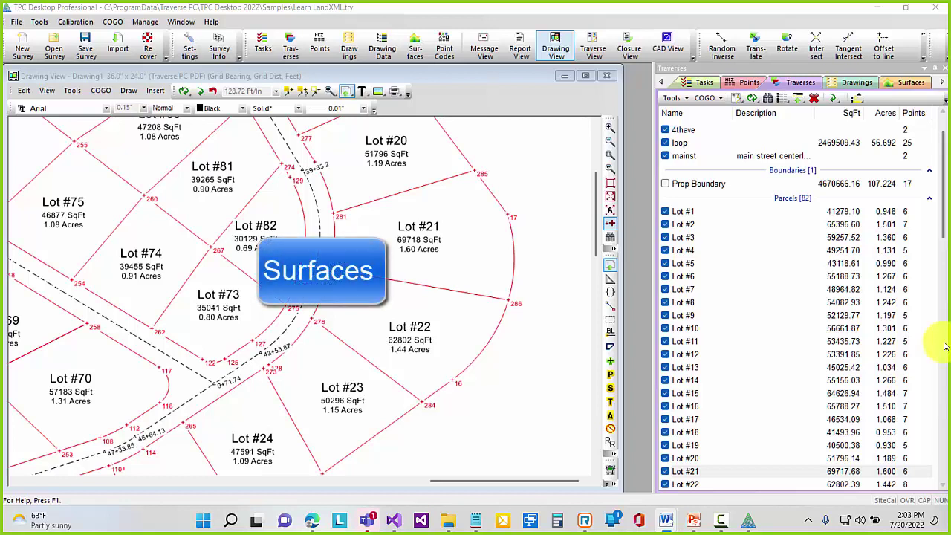
- Preview the EG and FG surface contours one at a time over the whole drawing, and leave only EG drawn
{"action": "left_click", "coordinate": [911, 83]}
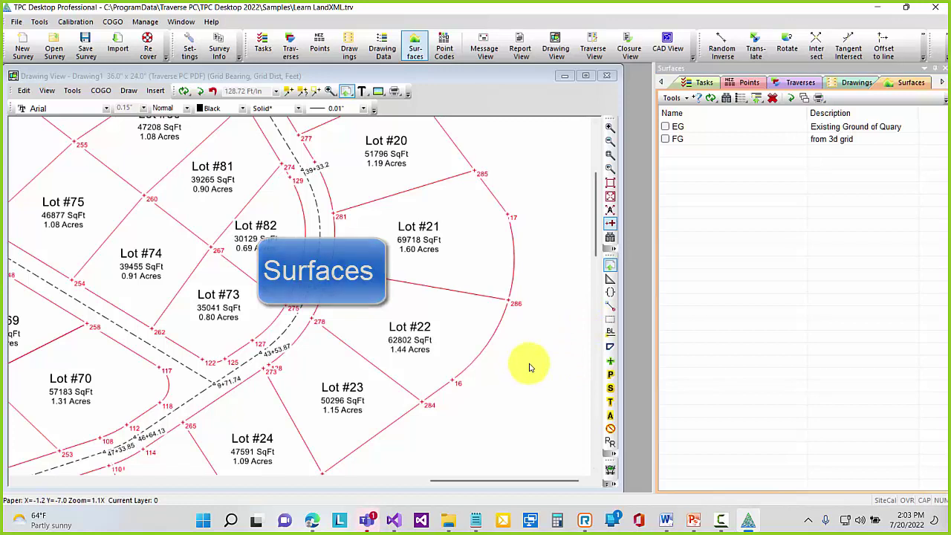
{"action": "left_click", "coordinate": [610, 184]}
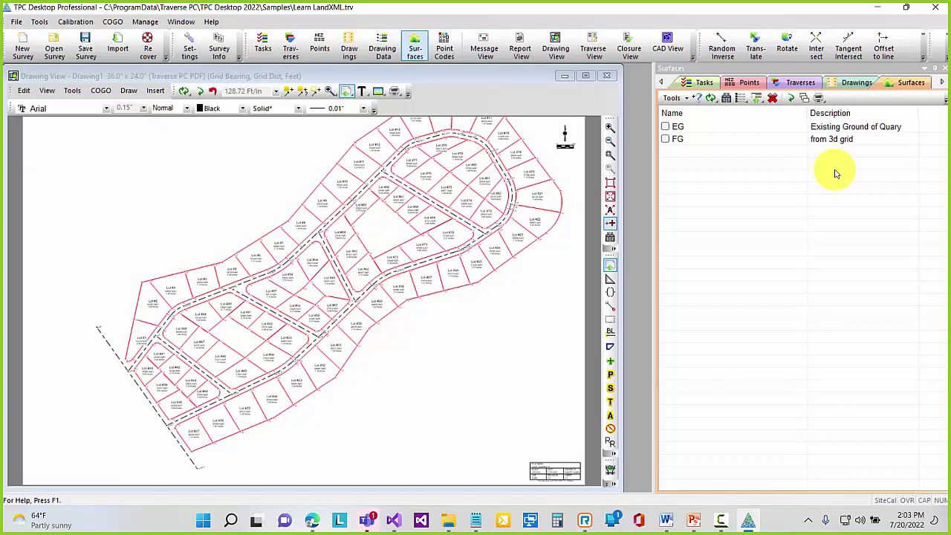
{"action": "left_click", "coordinate": [666, 128]}
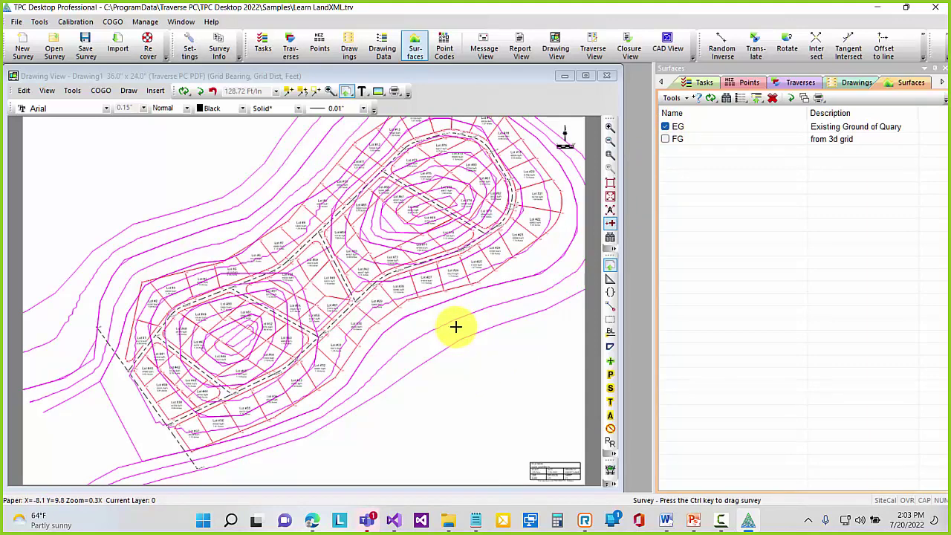
{"action": "left_click", "coordinate": [665, 127]}
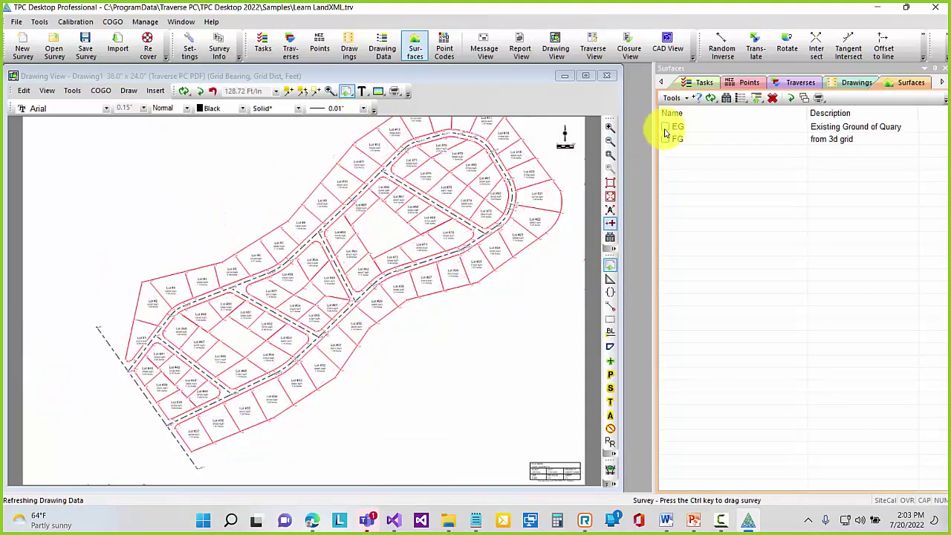
{"action": "left_click", "coordinate": [665, 139]}
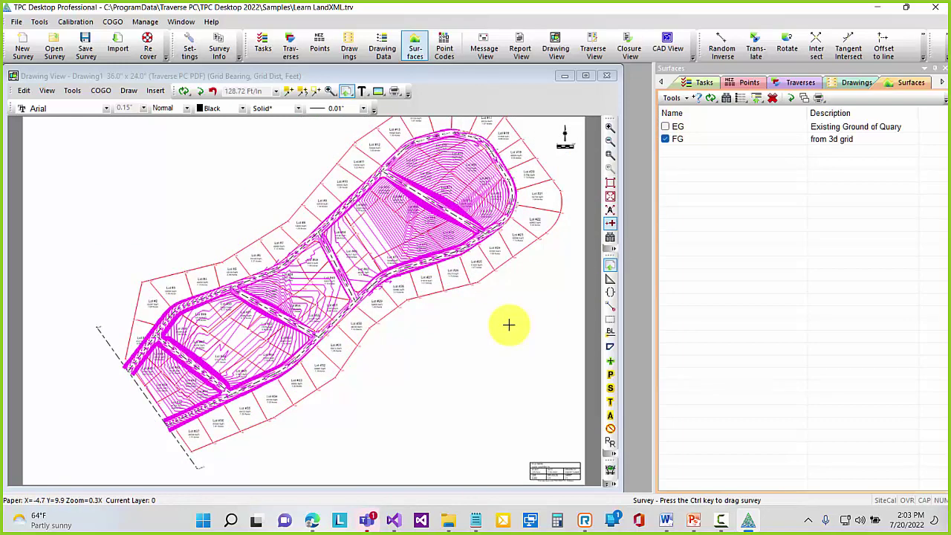
{"action": "left_click", "coordinate": [665, 139]}
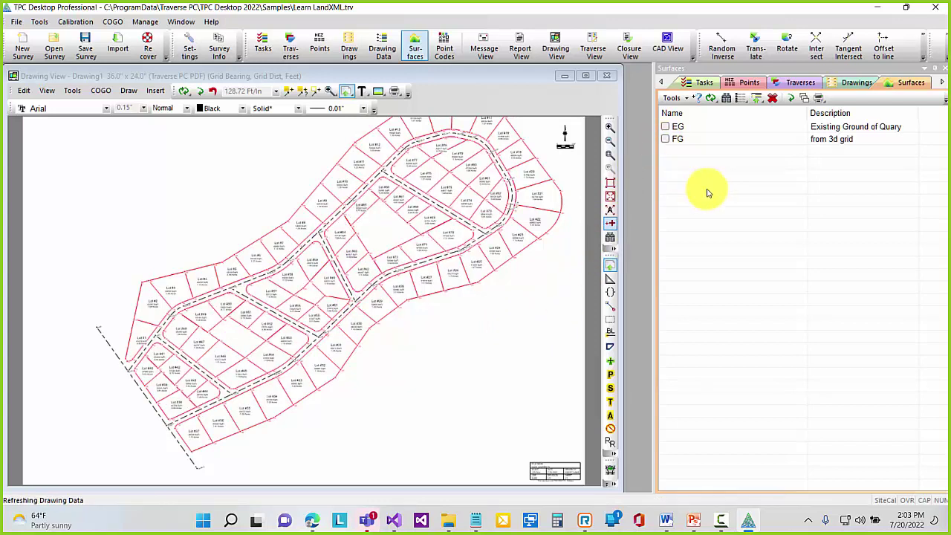
{"action": "left_click", "coordinate": [665, 126]}
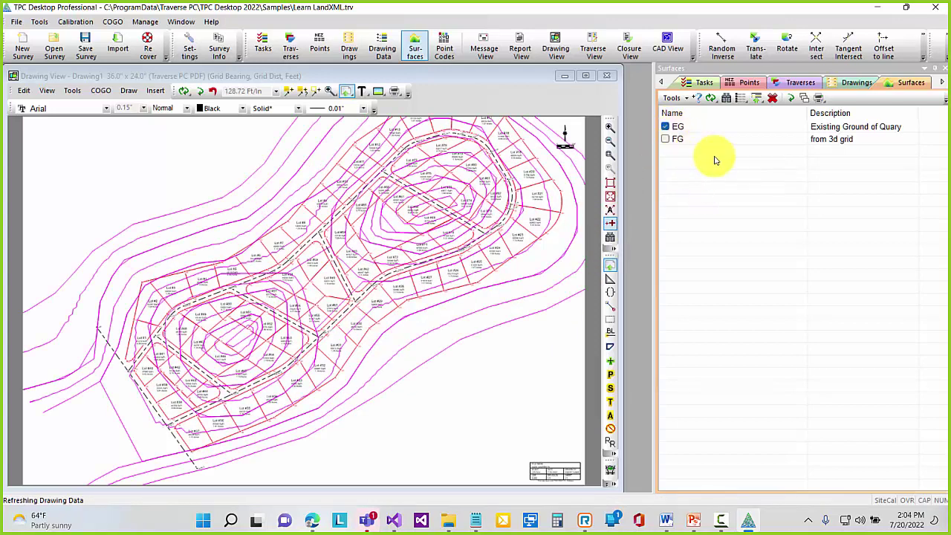
- Open the settings of the EG surface and move the dialog clear of the surface list
{"action": "left_click", "coordinate": [792, 84]}
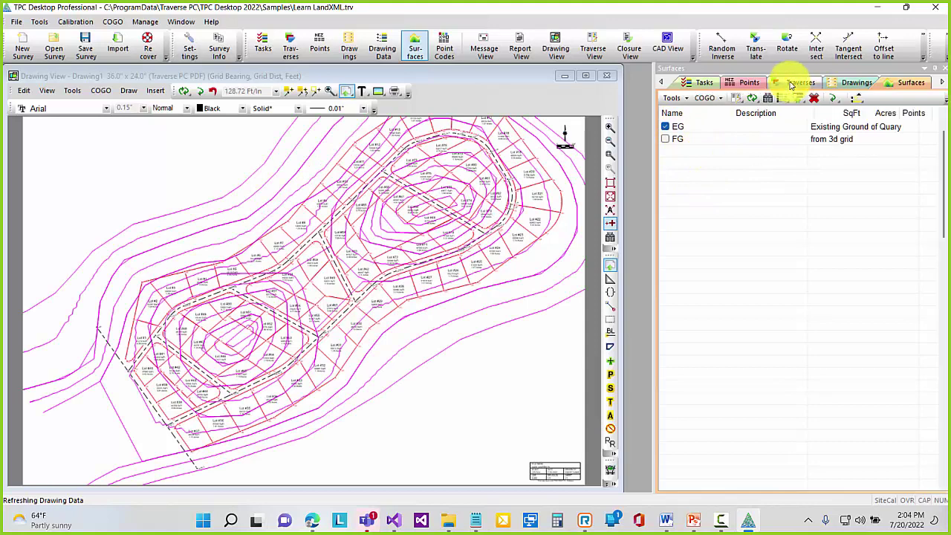
{"action": "left_click", "coordinate": [907, 83]}
{"action": "double_click", "coordinate": [719, 128]}
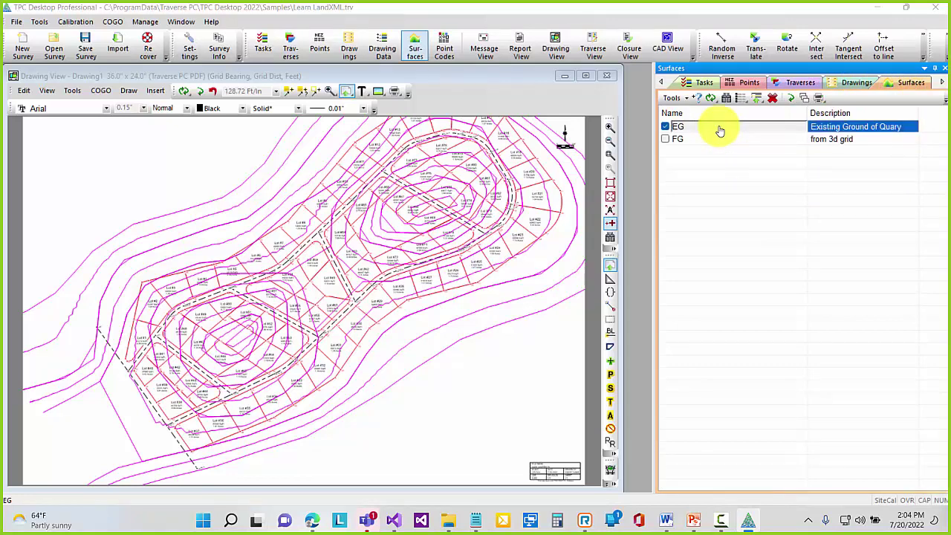
{"action": "mouse_move", "coordinate": [394, 133]}
{"action": "left_mouse_down"}
{"action": "mouse_move", "coordinate": [423, 141]}
{"action": "mouse_move", "coordinate": [570, 126]}
{"action": "left_mouse_up"}
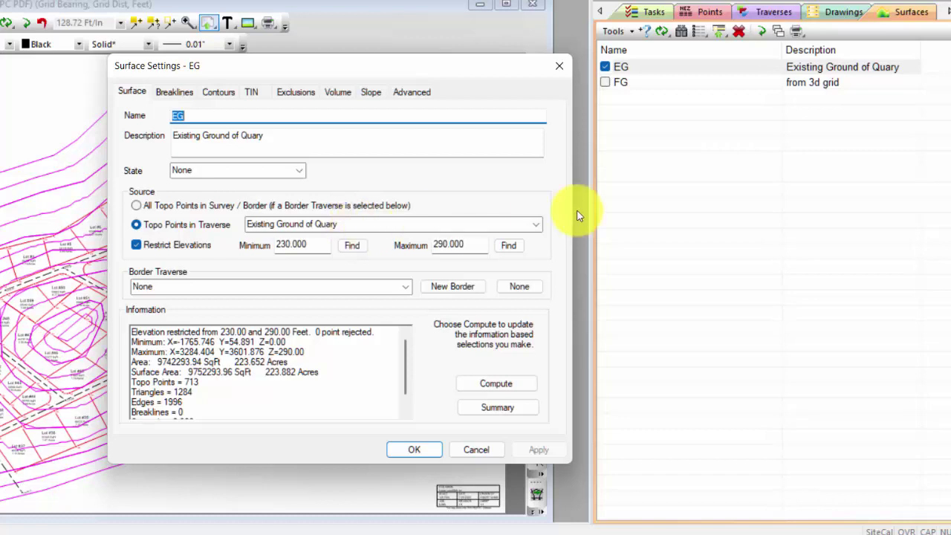
- Collapse the Alignments, Boundaries and Parcels groups in the traverse list and widen the Name column to fit the surface traverse names
{"action": "left_click", "coordinate": [770, 11]}
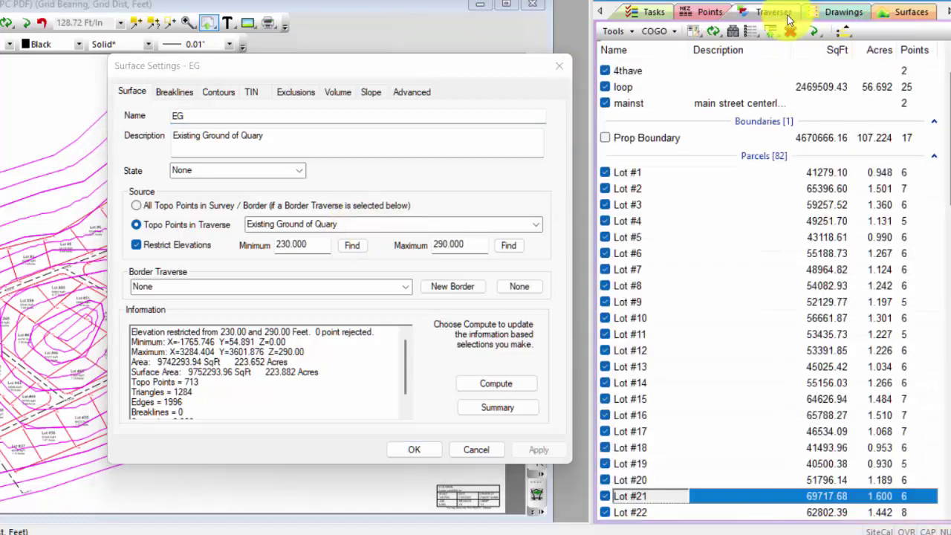
{"action": "left_click", "coordinate": [933, 157]}
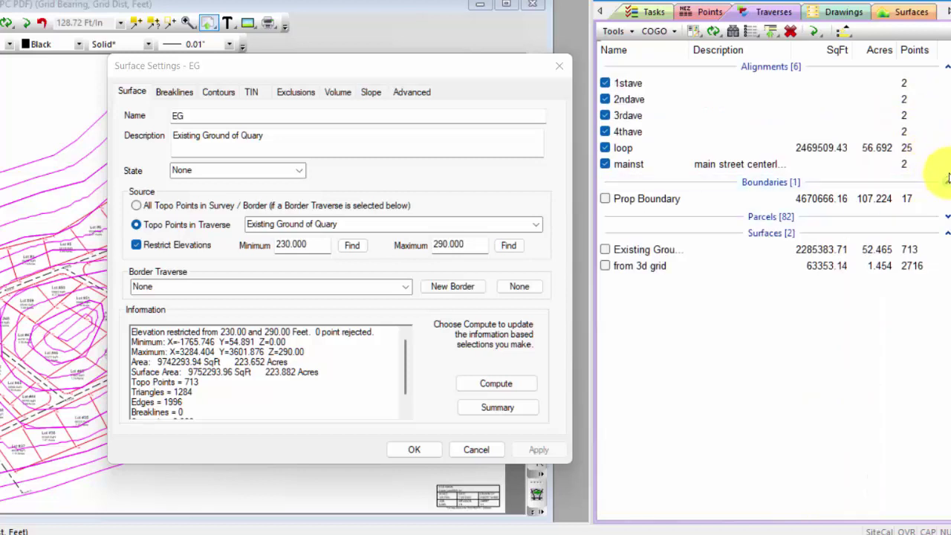
{"action": "left_click", "coordinate": [946, 182]}
{"action": "left_click", "coordinate": [945, 66]}
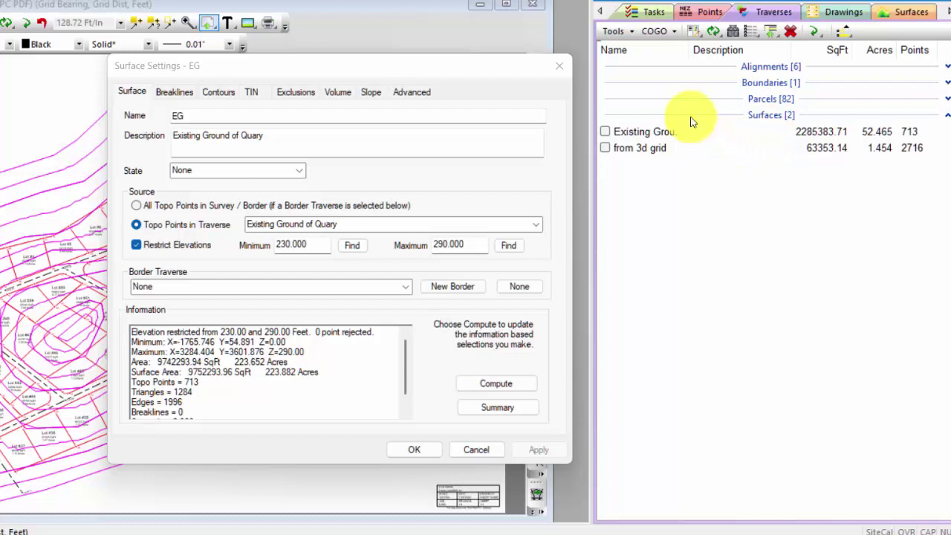
{"action": "left_click_drag", "start_coordinate": [688, 53], "coordinate": [724, 54]}
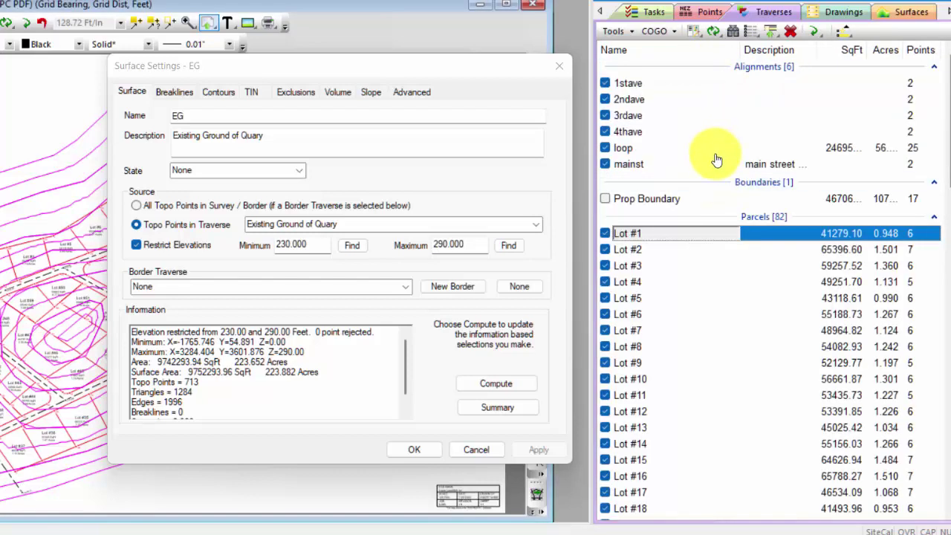
{"action": "left_click", "coordinate": [934, 67]}
{"action": "left_click", "coordinate": [934, 82]}
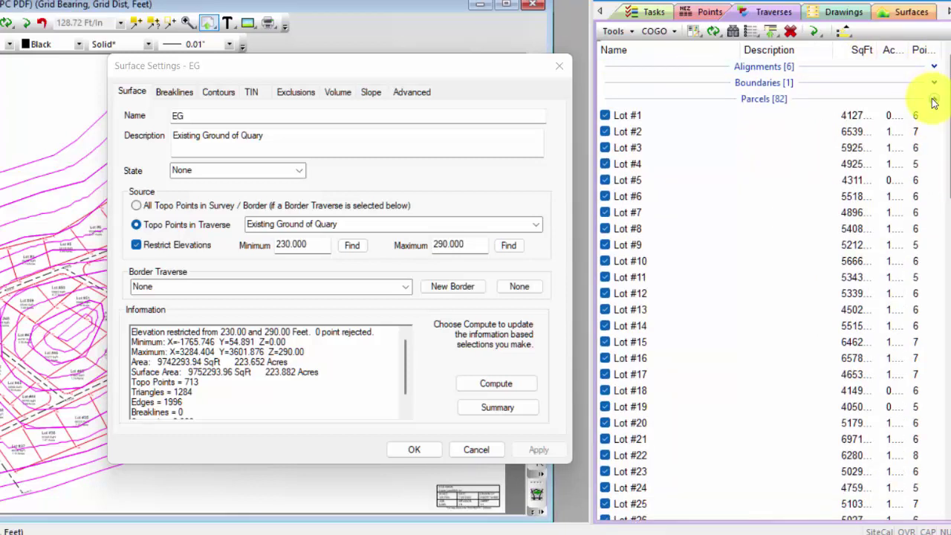
{"action": "left_click", "coordinate": [934, 99]}
- Identify the Existing Ground of Quary and from 3d grid traverses as surface sources, and return to the EG surface settings
{"action": "left_click", "coordinate": [710, 134]}
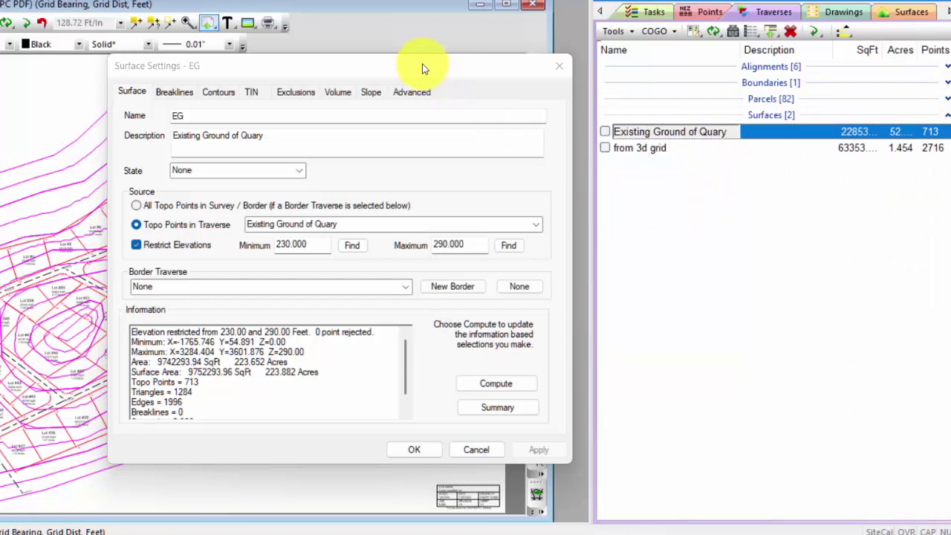
{"action": "left_click", "coordinate": [635, 153]}
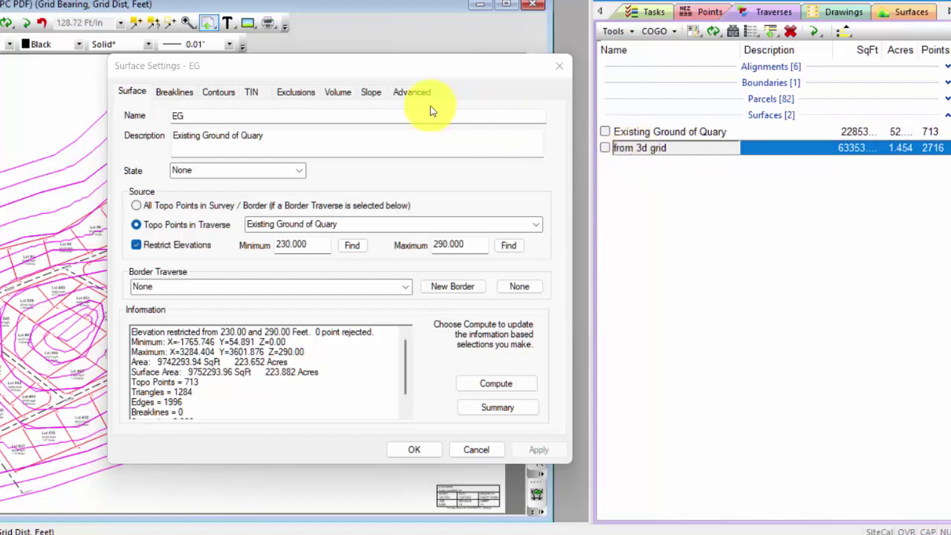
{"action": "left_click", "coordinate": [349, 72]}
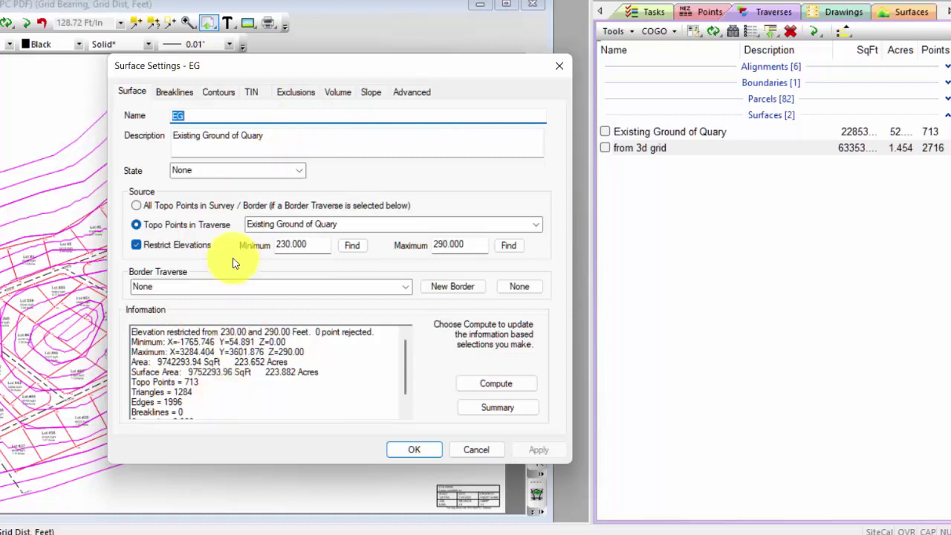
- Turn on drawing of the EG surface's minor contours and labels on its major contours, applying both to the drawing
{"action": "left_click", "coordinate": [221, 93]}
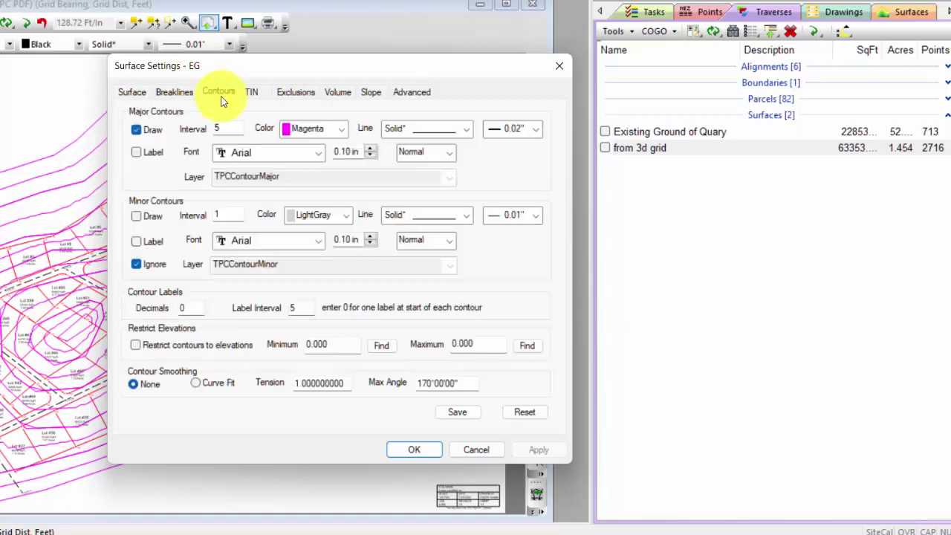
{"action": "left_click", "coordinate": [136, 216]}
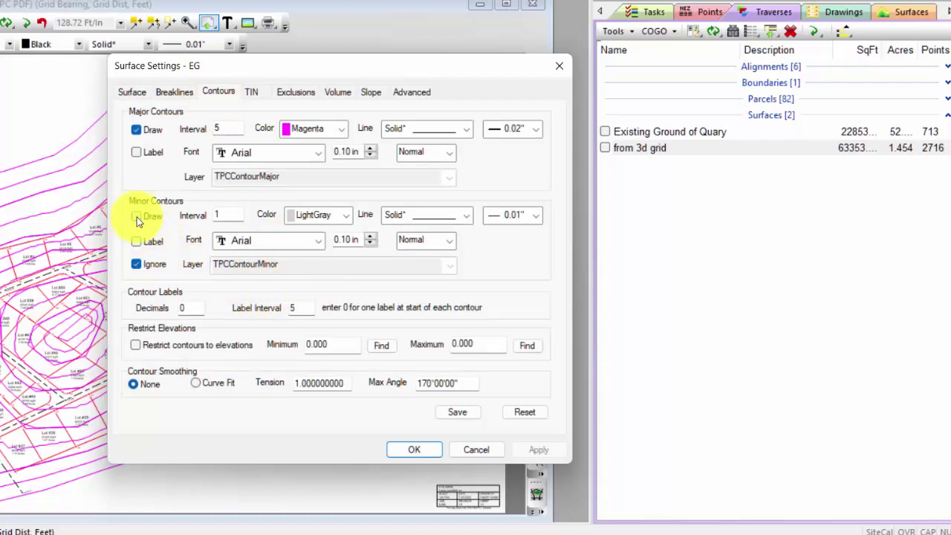
{"action": "left_click", "coordinate": [136, 217]}
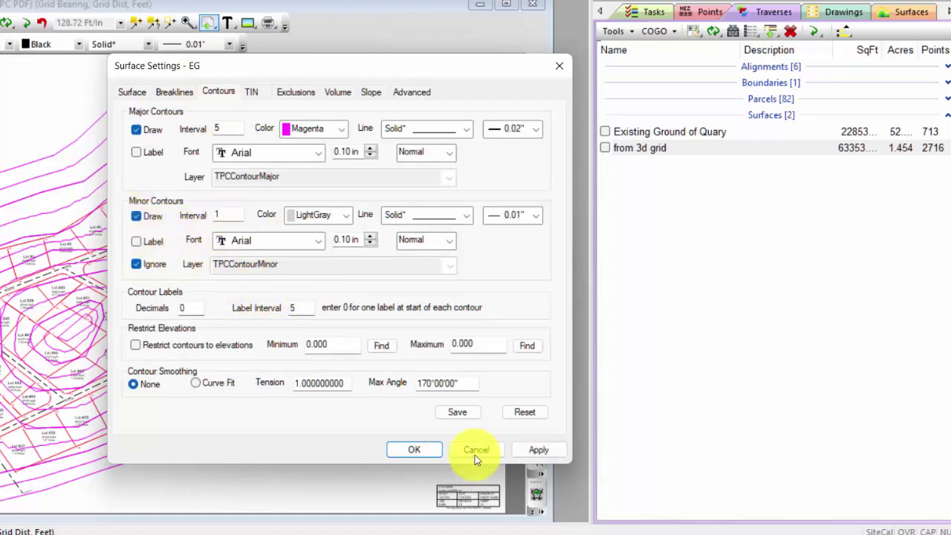
{"action": "left_click", "coordinate": [536, 447]}
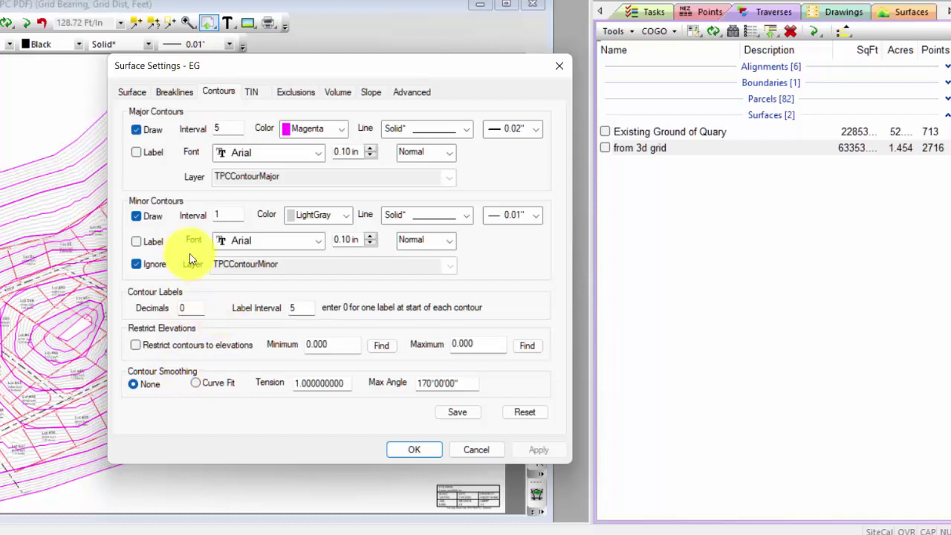
{"action": "left_click", "coordinate": [136, 152]}
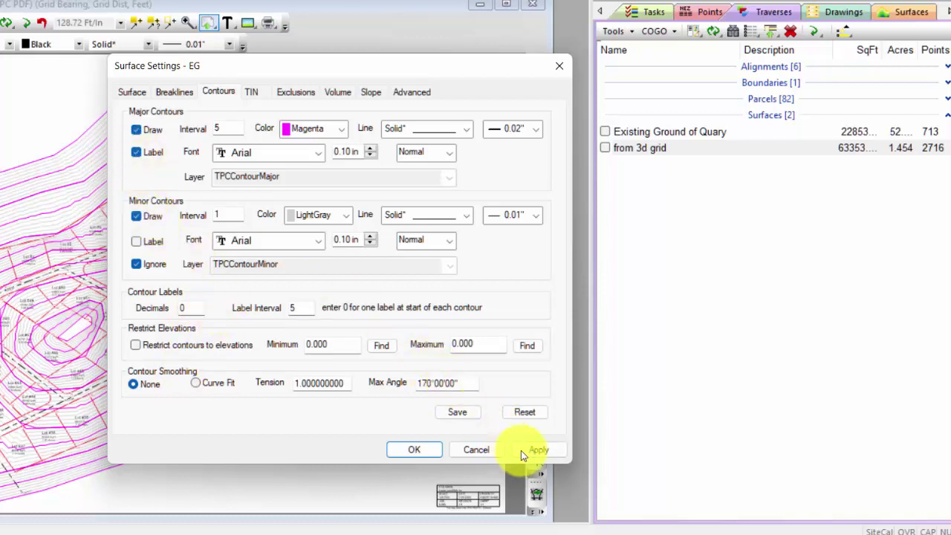
{"action": "left_click", "coordinate": [531, 451]}
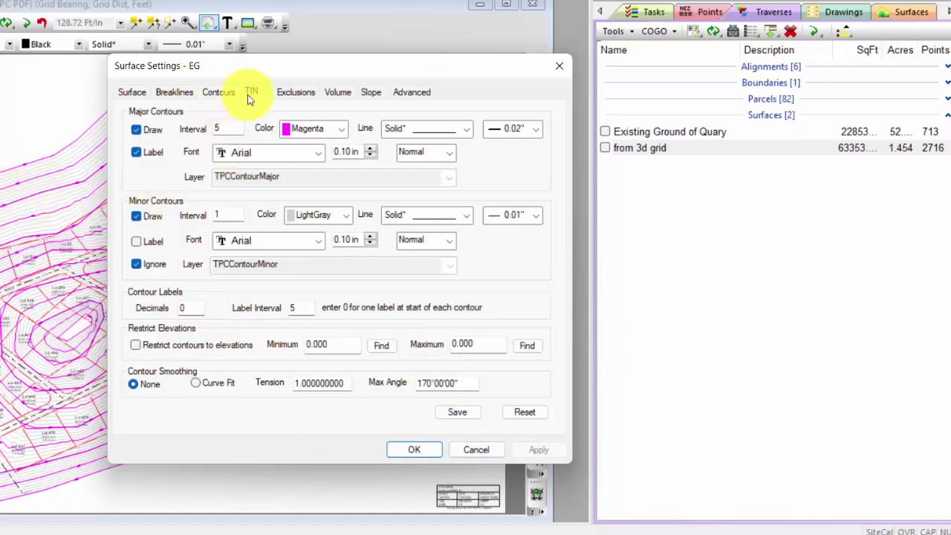
- Review the EG surface's TIN, exclusion, breakline, volume and slope settings, and close its settings
{"action": "left_click", "coordinate": [250, 95]}
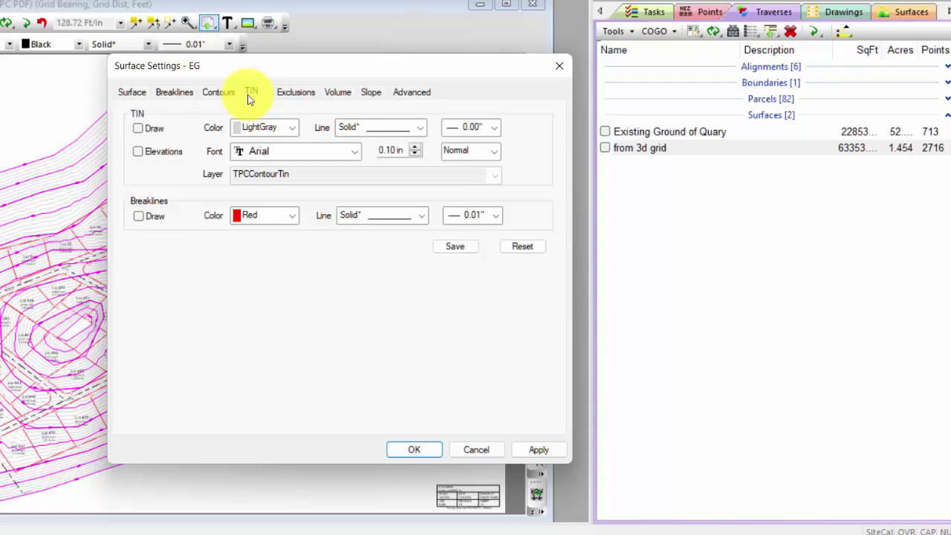
{"action": "left_click", "coordinate": [293, 92]}
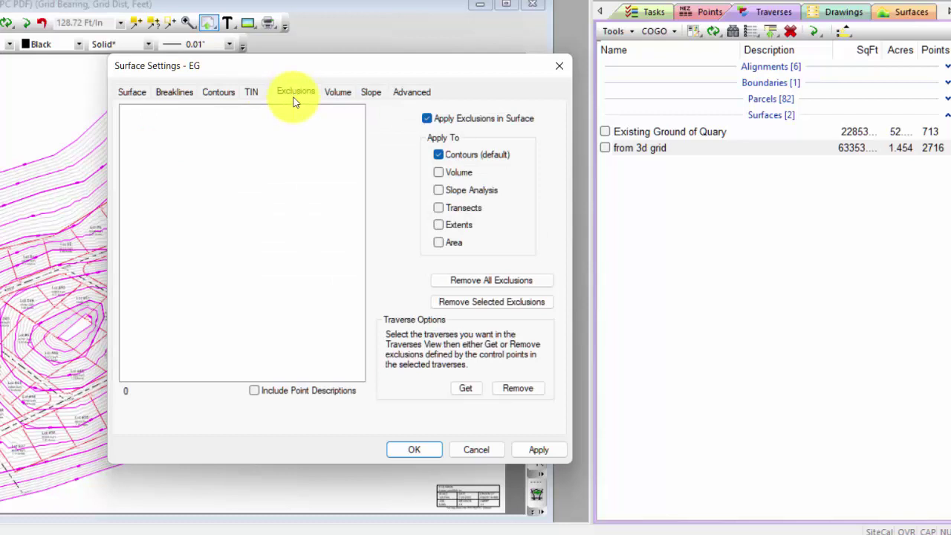
{"action": "left_click", "coordinate": [182, 99]}
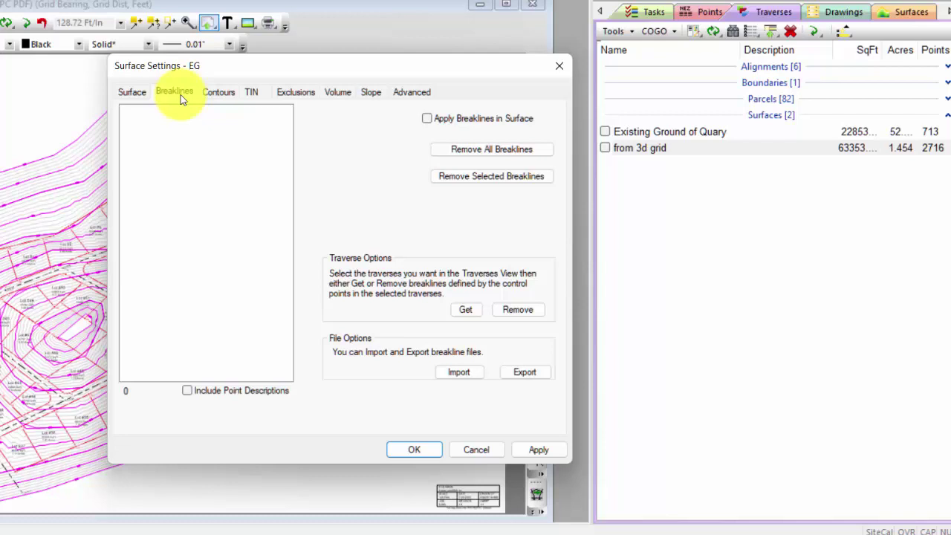
{"action": "left_click", "coordinate": [332, 93]}
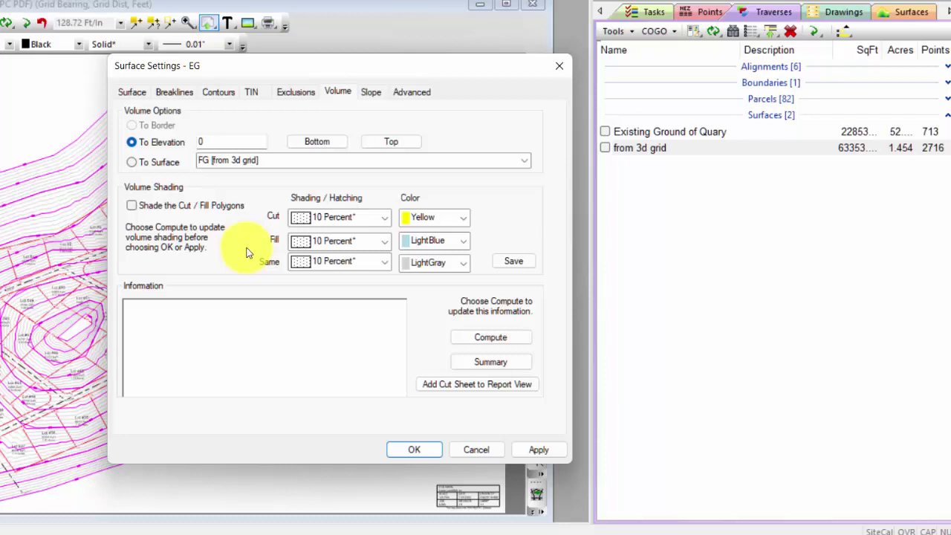
{"action": "left_click", "coordinate": [371, 94]}
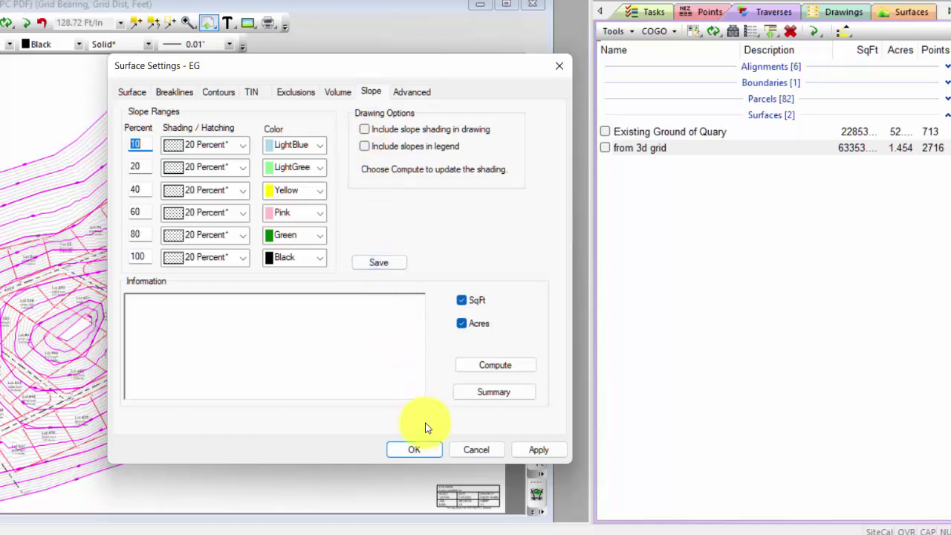
{"action": "left_click", "coordinate": [419, 450]}
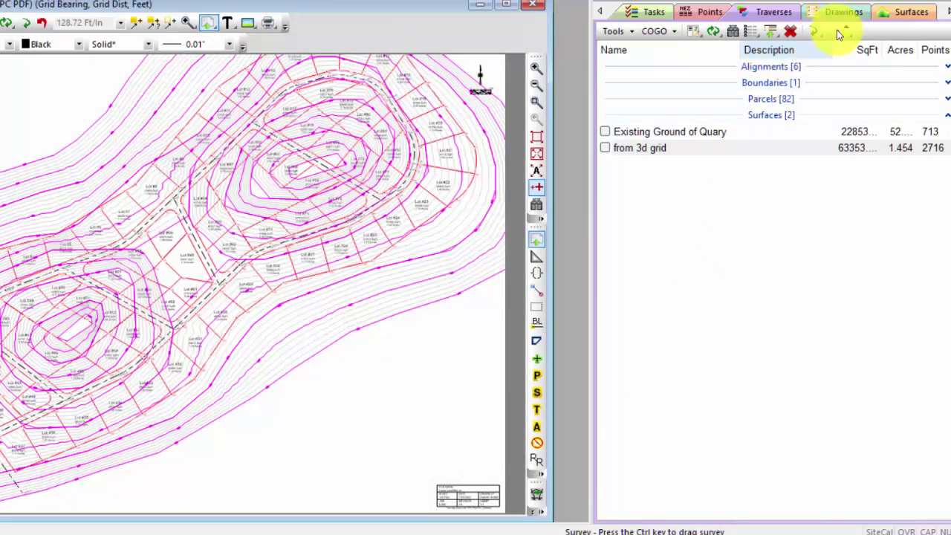
- Hide the EG surface from the drawing in the surface list
{"action": "left_click", "coordinate": [897, 14]}
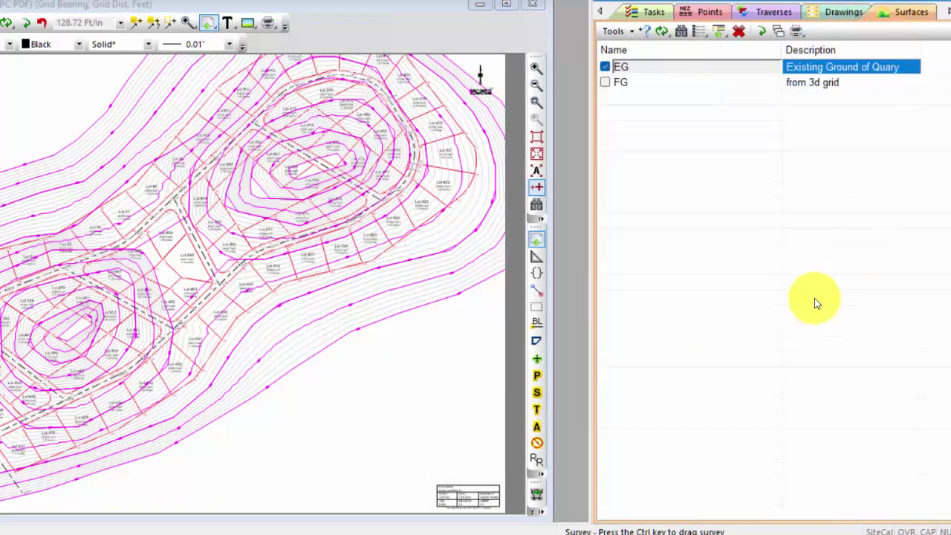
{"action": "key", "text": "space"}
{"action": "key", "text": "Down"}
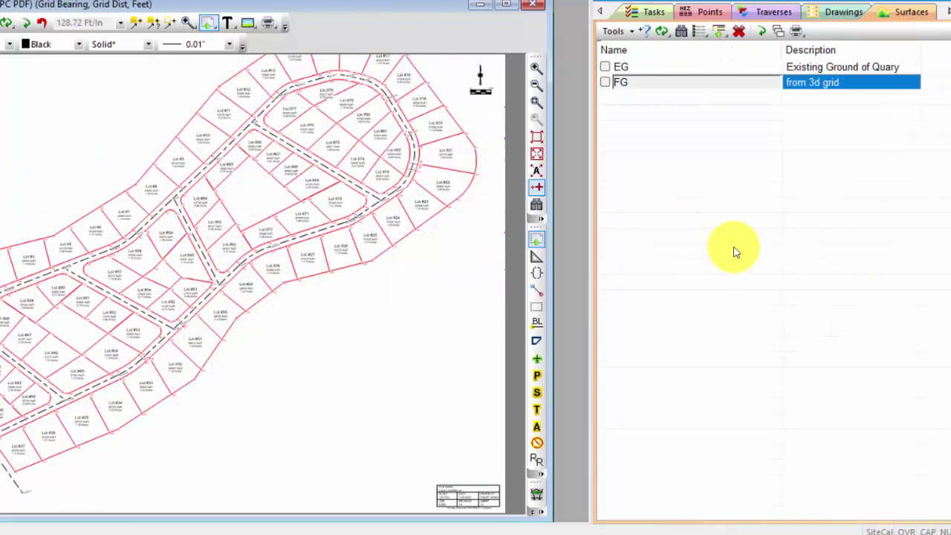
- Look through the survey's traverse, drawing, point and surface lists, ending on the surface list
{"action": "left_click", "coordinate": [914, 15]}
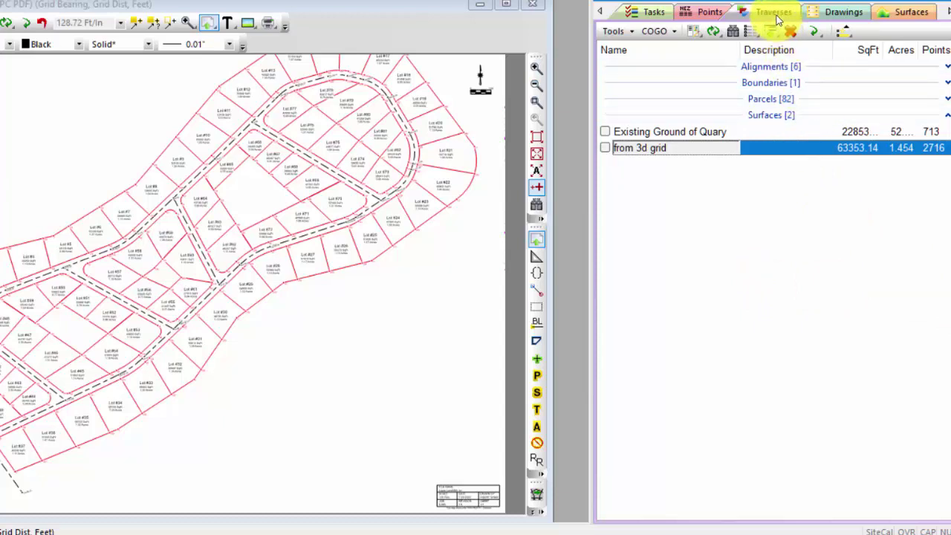
{"action": "left_click", "coordinate": [899, 17]}
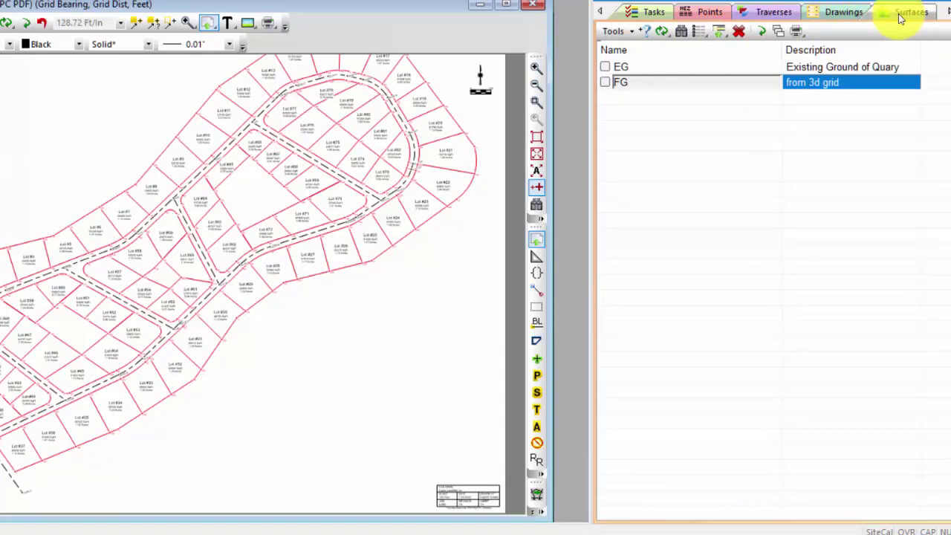
{"action": "left_click", "coordinate": [851, 13]}
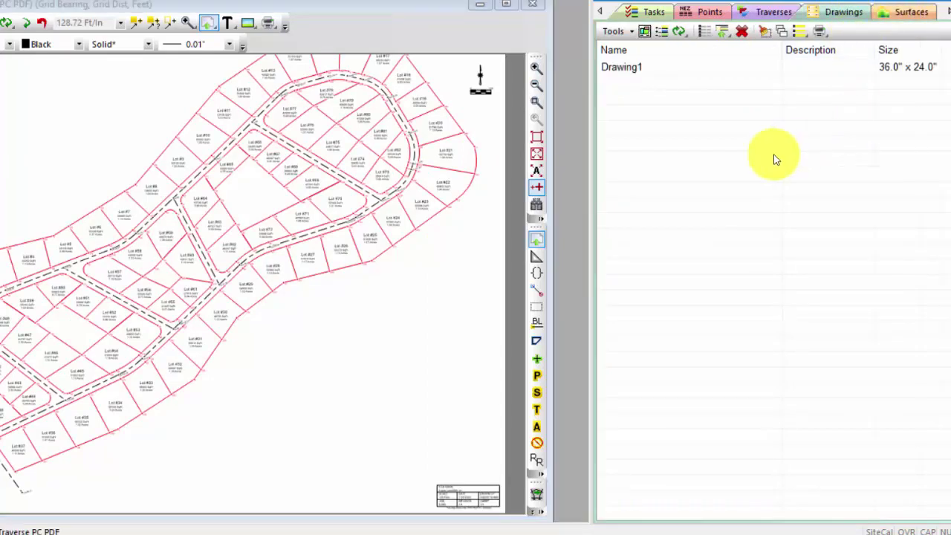
{"action": "left_click", "coordinate": [769, 13]}
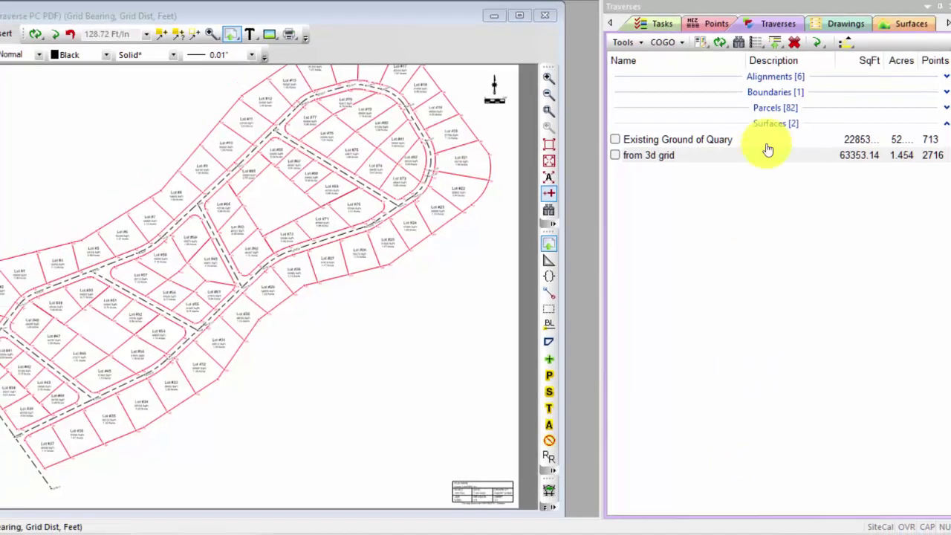
{"action": "left_click", "coordinate": [709, 23]}
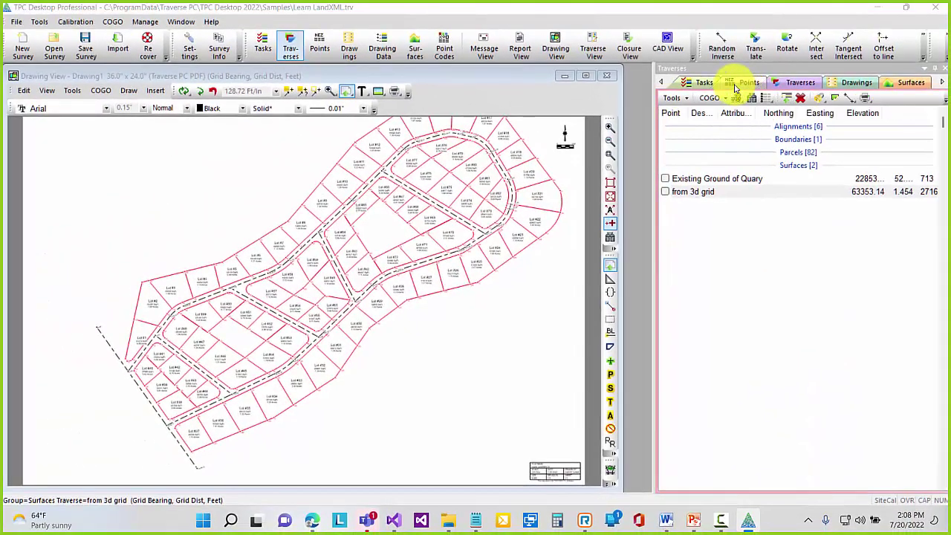
{"action": "left_click", "coordinate": [782, 83]}
{"action": "left_click", "coordinate": [847, 83]}
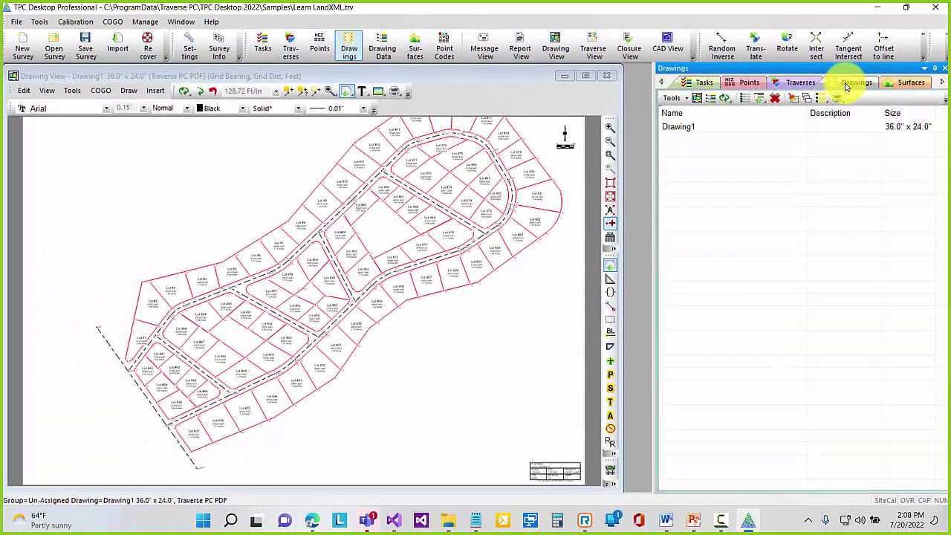
{"action": "left_click", "coordinate": [907, 83]}
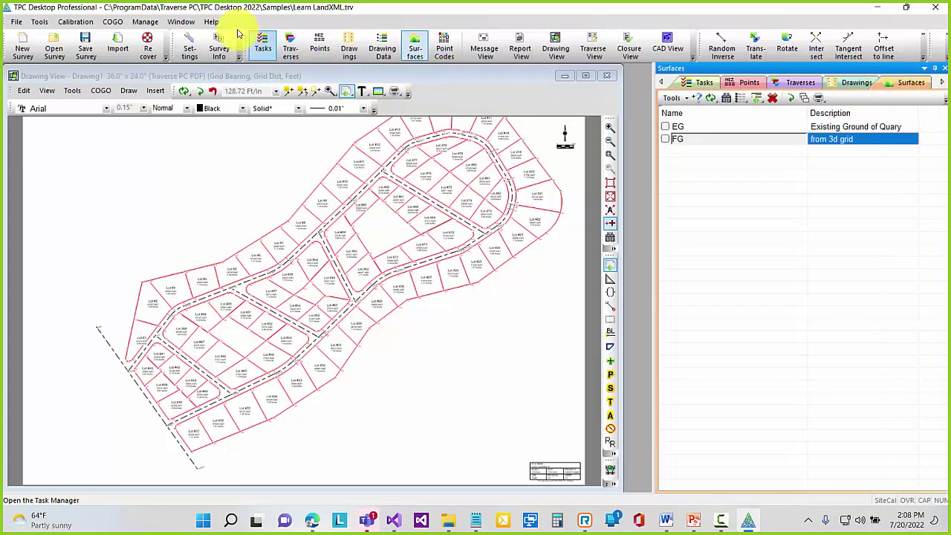
- Examine which managers and view windows the program offers, leaving the surface list and drawing view open
{"action": "left_click", "coordinate": [145, 22]}
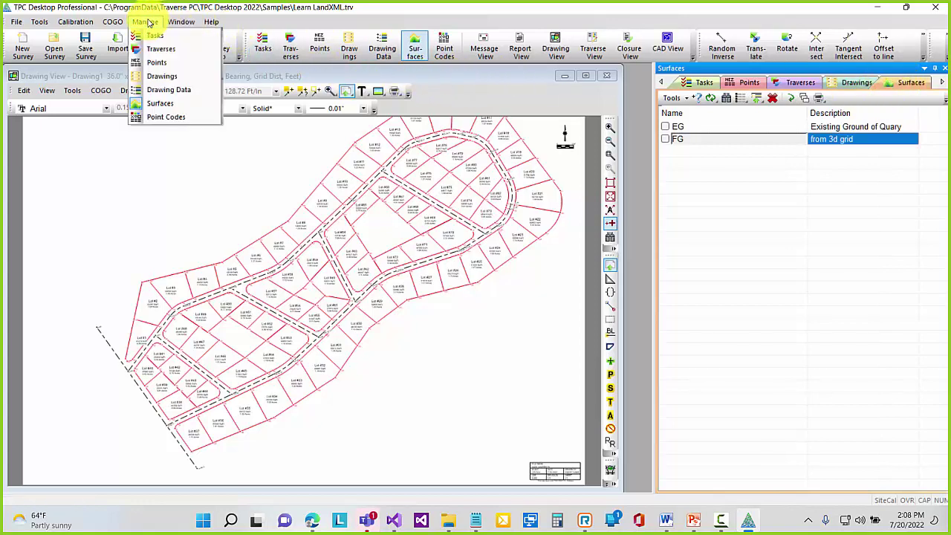
{"action": "left_click", "coordinate": [179, 118]}
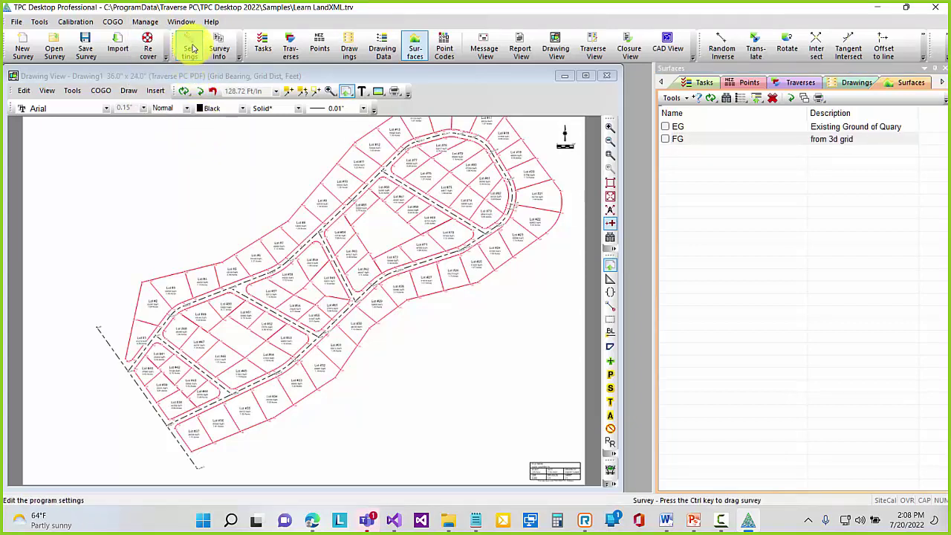
{"action": "left_click", "coordinate": [182, 23]}
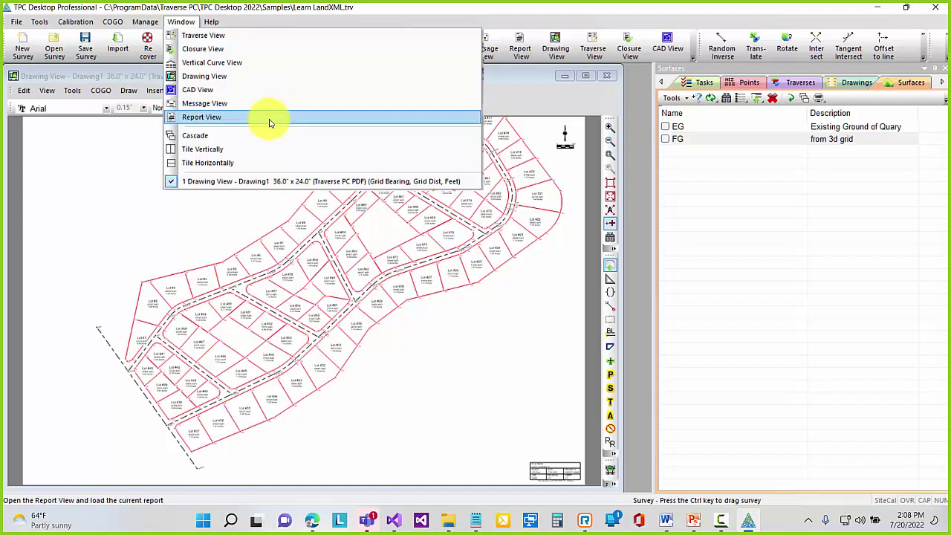
{"action": "left_click", "coordinate": [526, 359]}
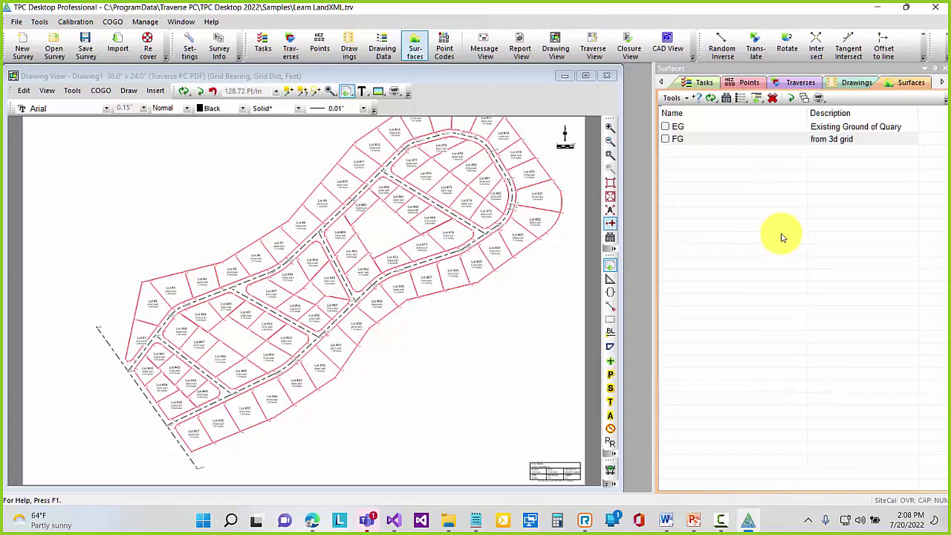
- Review the survey's points and traverses, and leave the drawings list open
{"action": "left_click", "coordinate": [750, 84]}
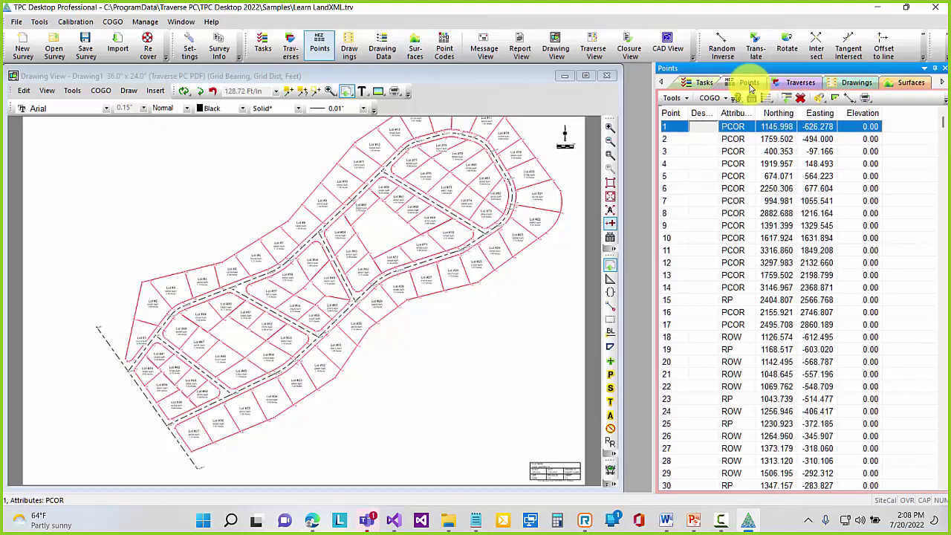
{"action": "left_click", "coordinate": [793, 84]}
{"action": "left_click", "coordinate": [851, 84]}
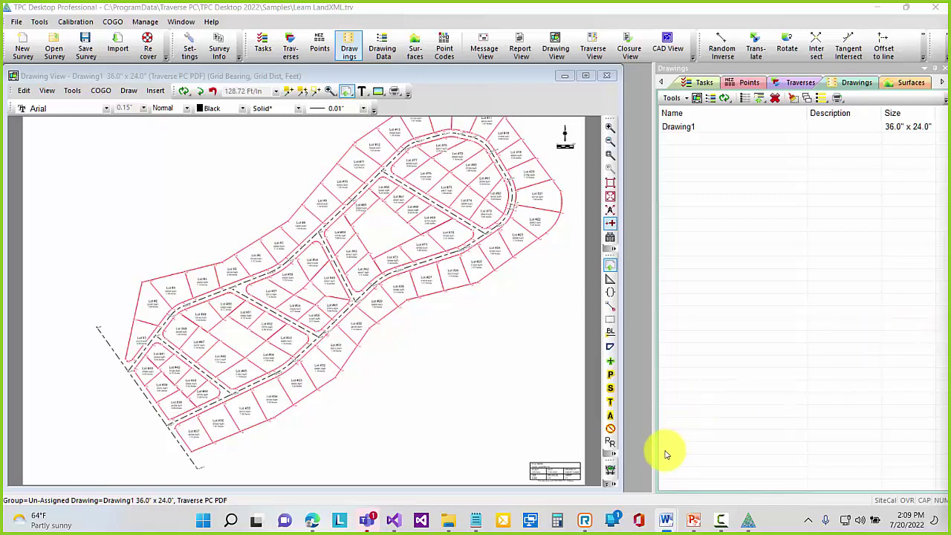
- Switch to the Edge browser, read the Quick View section of the Works Like You Think page, and minimize the browser
{"action": "left_click", "coordinate": [314, 520]}
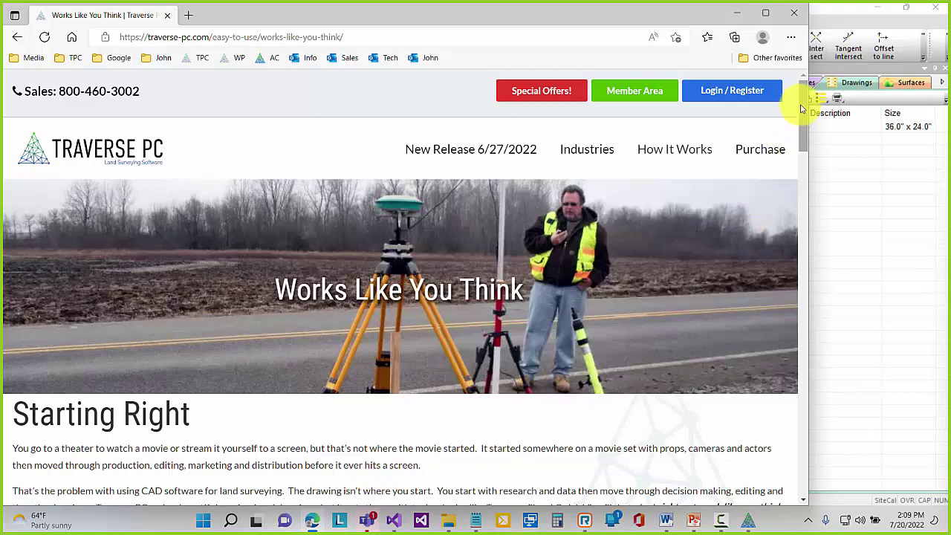
{"action": "left_click_drag", "start_coordinate": [801, 108], "coordinate": [798, 351]}
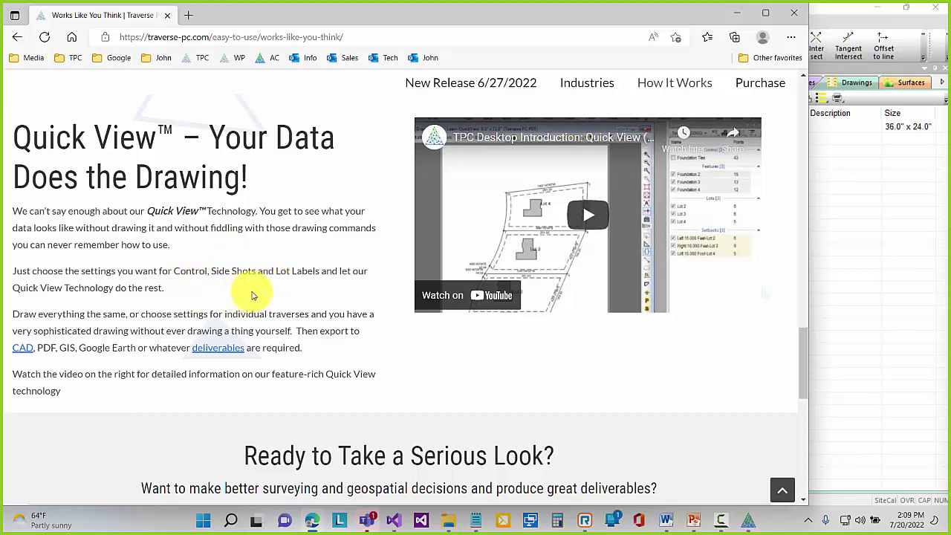
{"action": "left_click", "coordinate": [738, 13]}
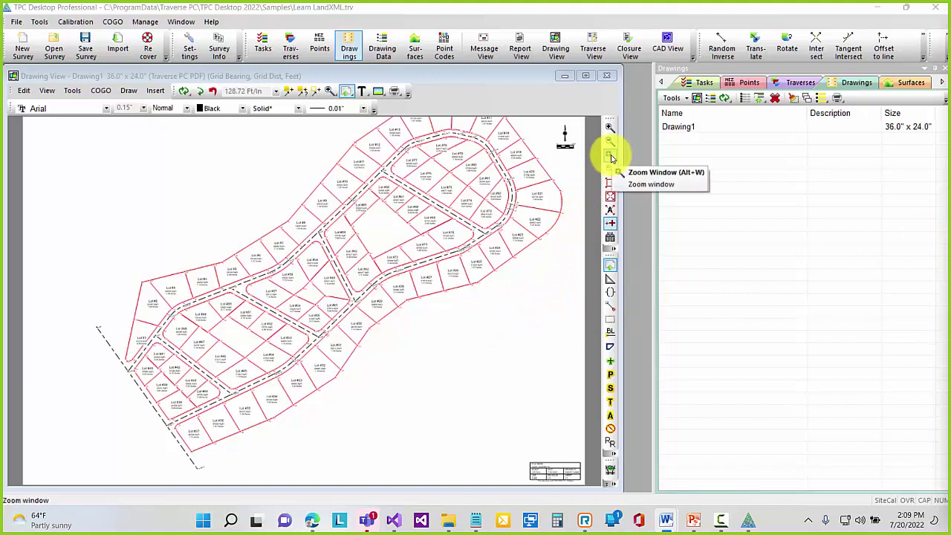
- Expand the Parcels group in the traverse list and review the front, side and rear setbacks in Lot #1's traverse properties
{"action": "left_click", "coordinate": [469, 168]}
{"action": "left_click", "coordinate": [561, 258]}
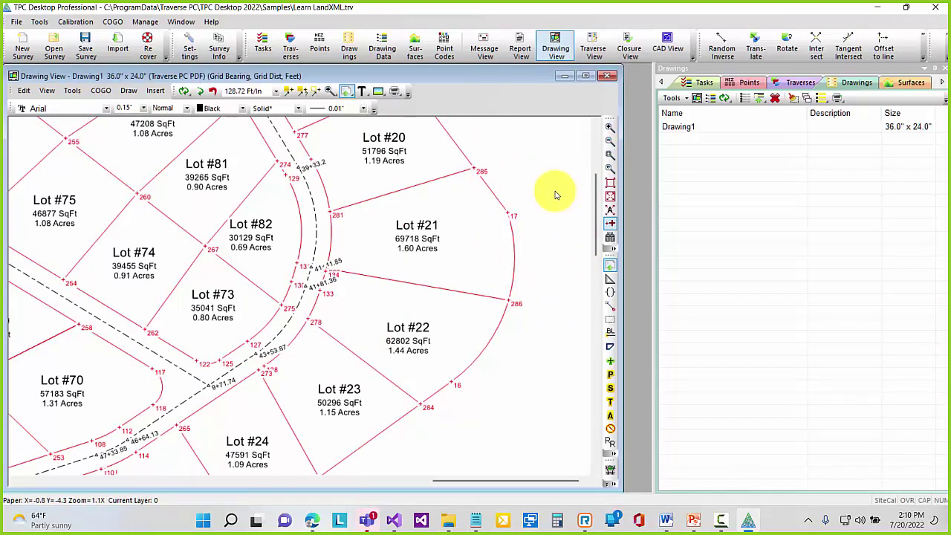
{"action": "left_click", "coordinate": [786, 80]}
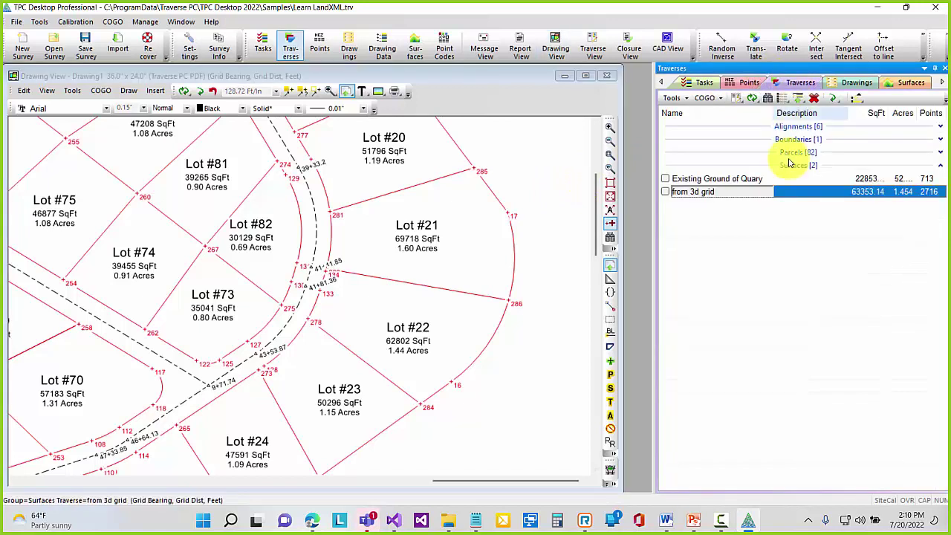
{"action": "left_click", "coordinate": [941, 152]}
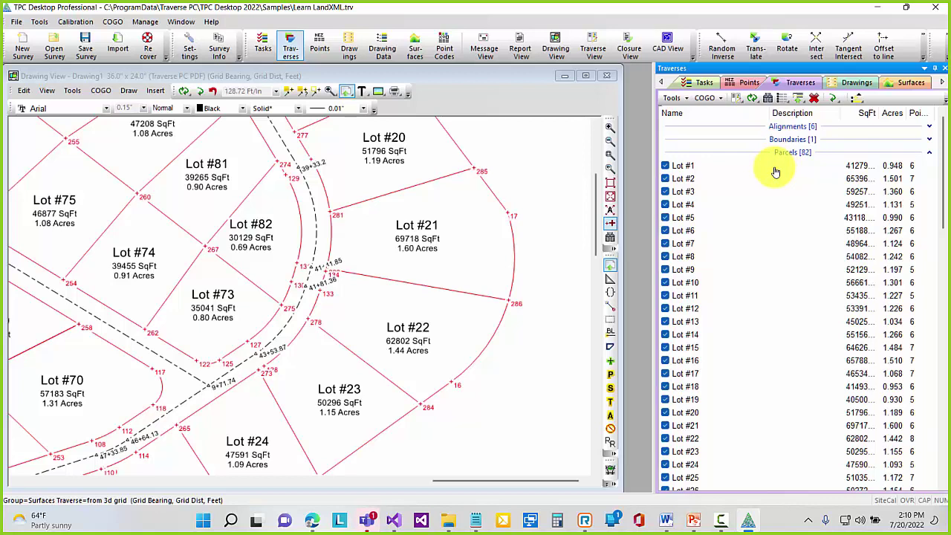
{"action": "left_click", "coordinate": [736, 171]}
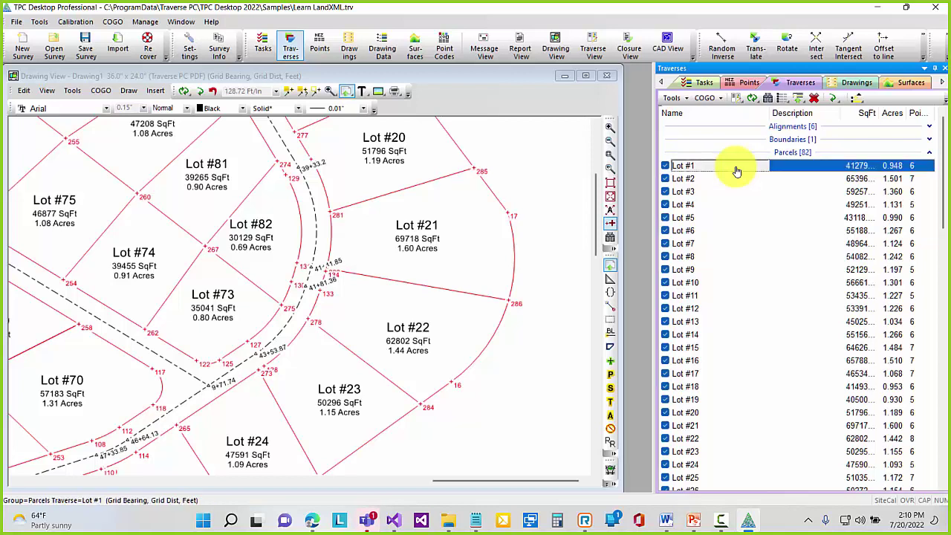
{"action": "right_click", "coordinate": [737, 171]}
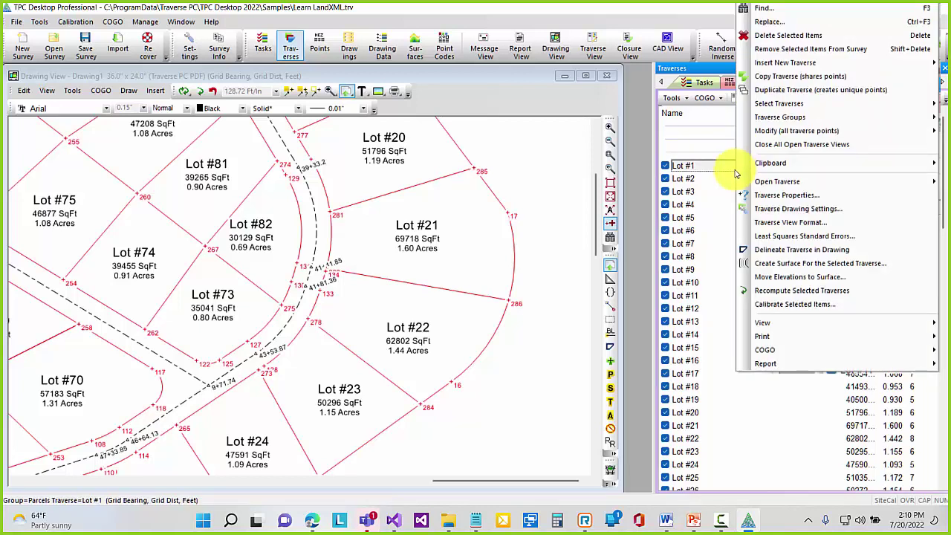
{"action": "left_click", "coordinate": [769, 196]}
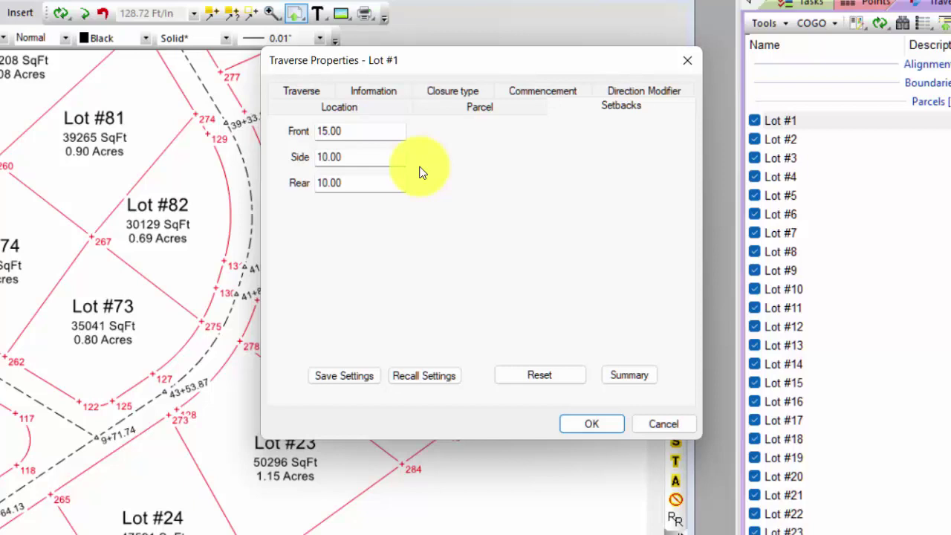
{"action": "left_click", "coordinate": [686, 63]}
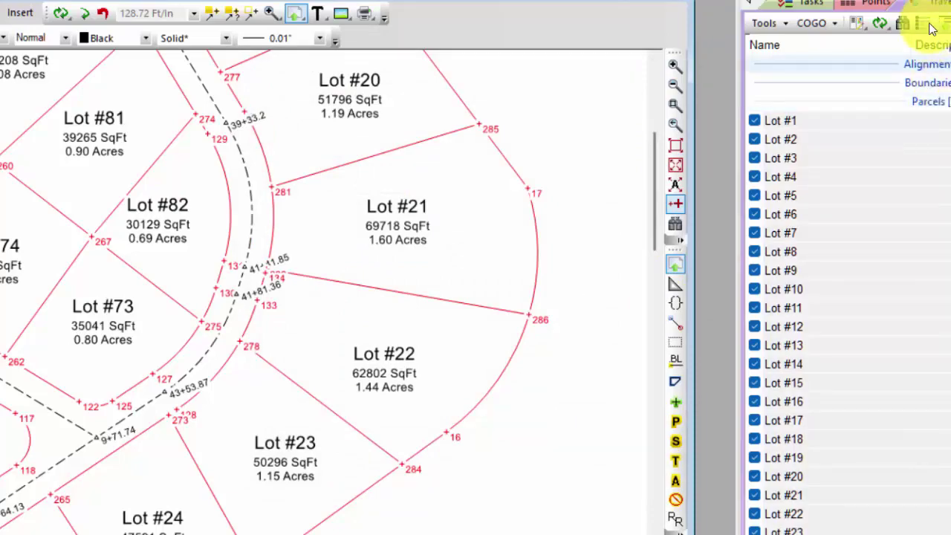
- Edit only the Setbacks drawing settings for all parcels, giving the setback lines the Dashed_2 line type
{"action": "key", "text": "ctrl+a"}
{"action": "right_click", "coordinate": [844, 123]}
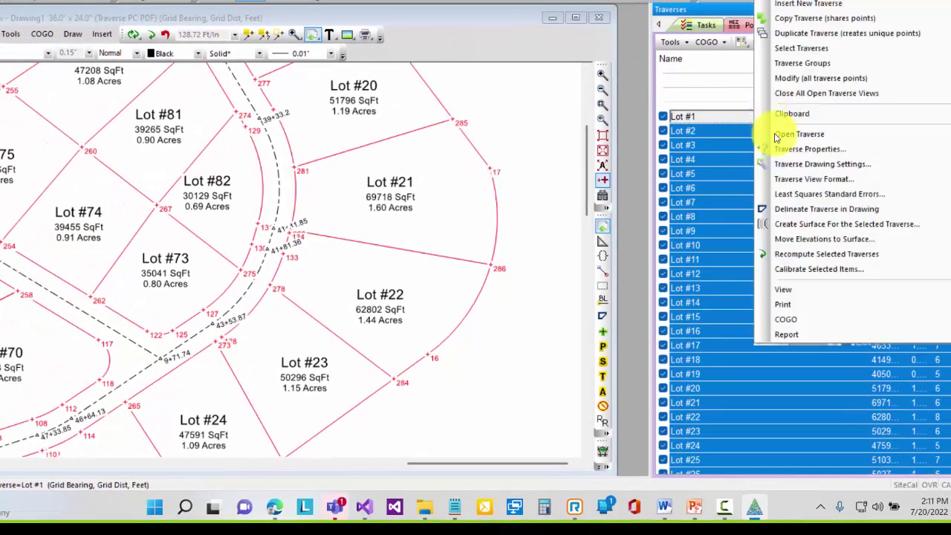
{"action": "left_click", "coordinate": [799, 165]}
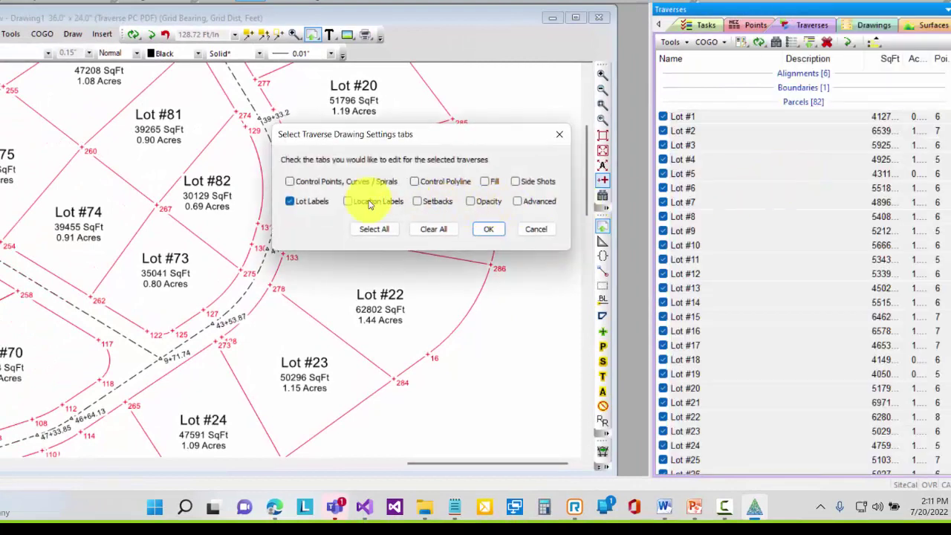
{"action": "left_click", "coordinate": [309, 202]}
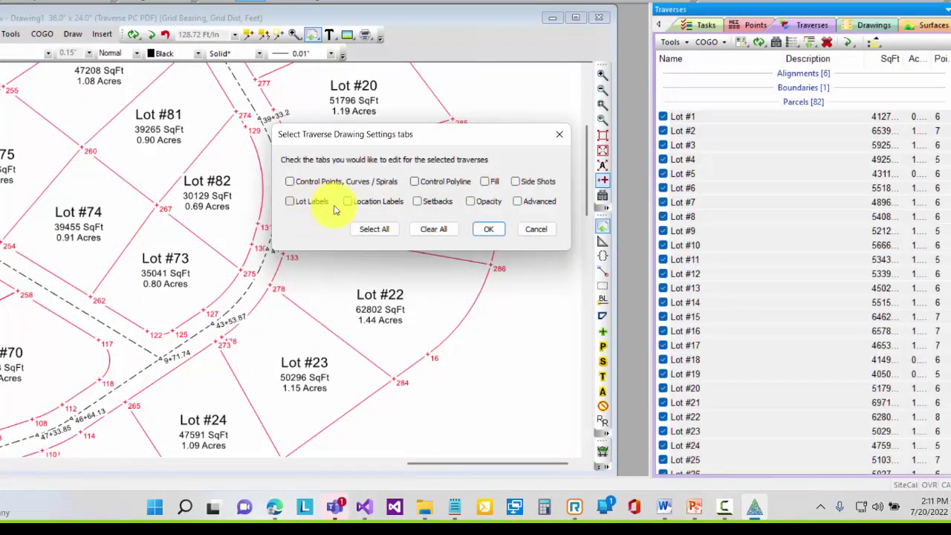
{"action": "left_click", "coordinate": [420, 203]}
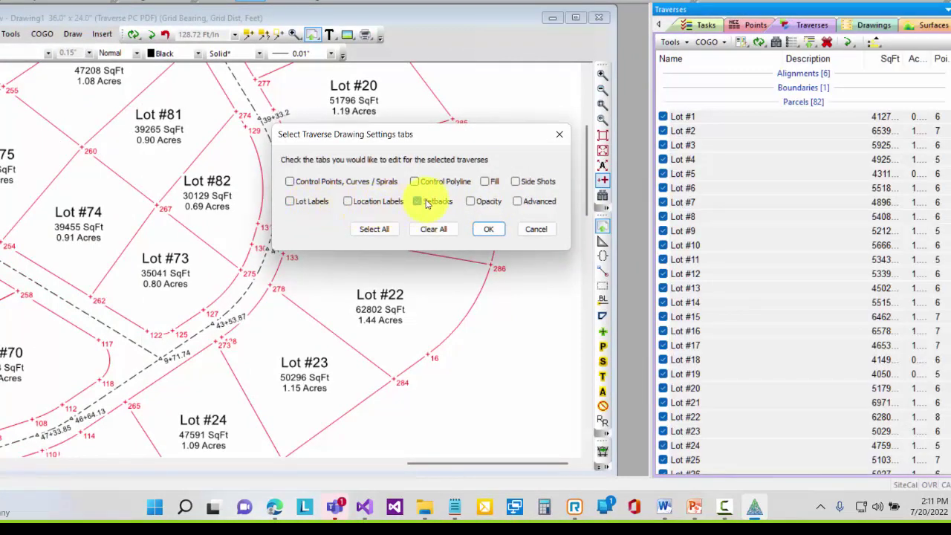
{"action": "left_click", "coordinate": [486, 229]}
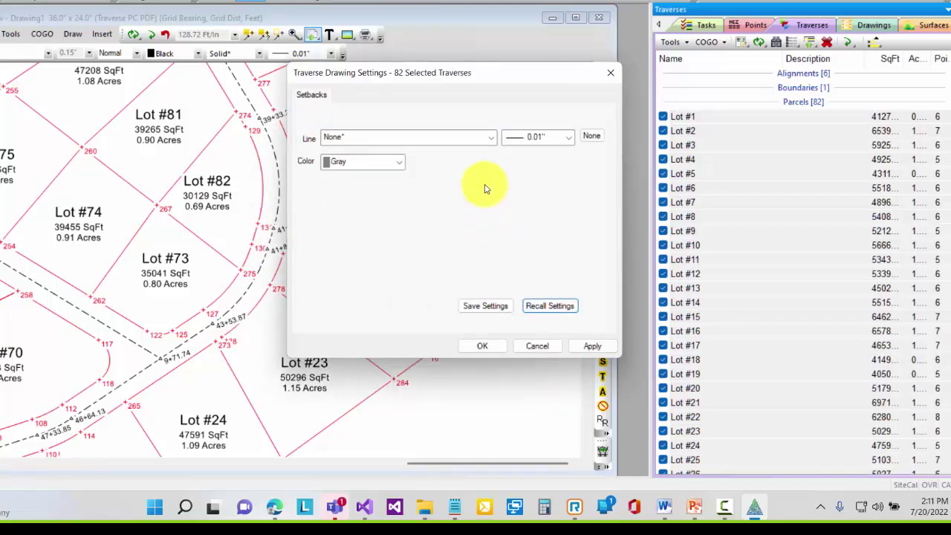
{"action": "left_click", "coordinate": [491, 140]}
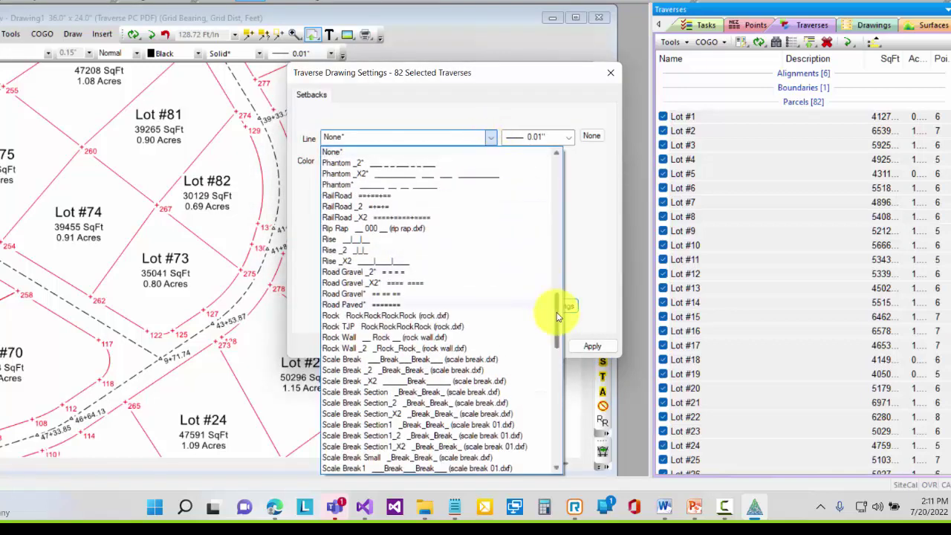
{"action": "left_click_drag", "start_coordinate": [558, 319], "coordinate": [564, 202]}
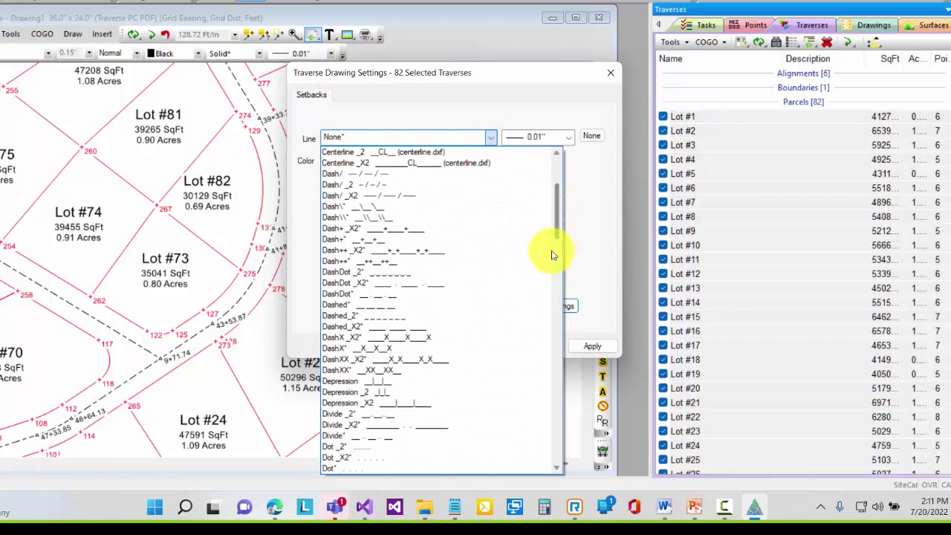
{"action": "left_click", "coordinate": [408, 317]}
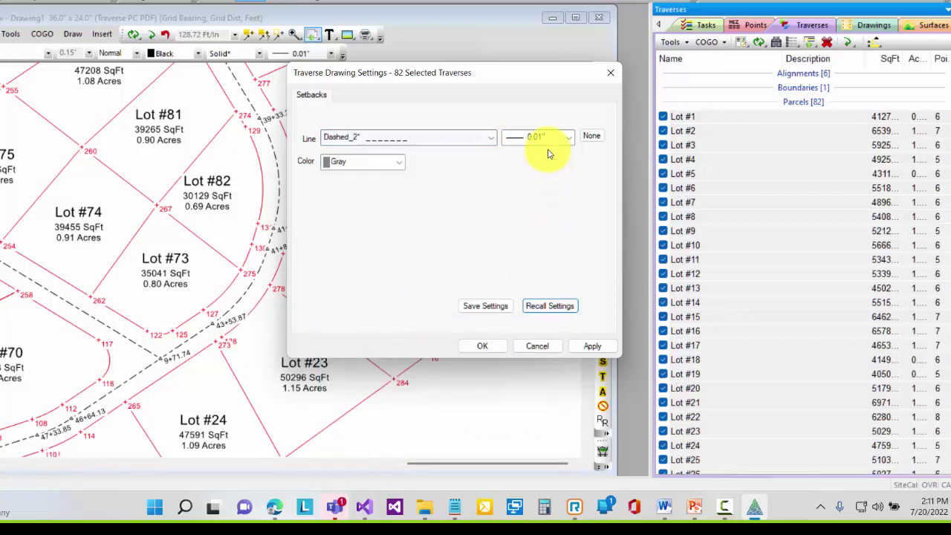
{"action": "left_click", "coordinate": [481, 346]}
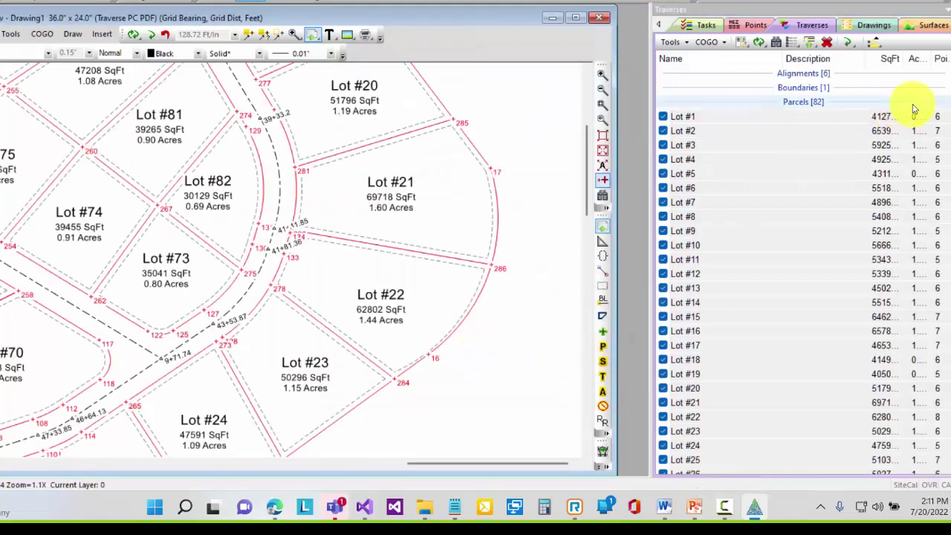
- Turn off the Alignments group's traverses in the drawing, collapse the Alignments and Boundaries groups, and inspect the setback lines around Lot #21
{"action": "left_click", "coordinate": [892, 74]}
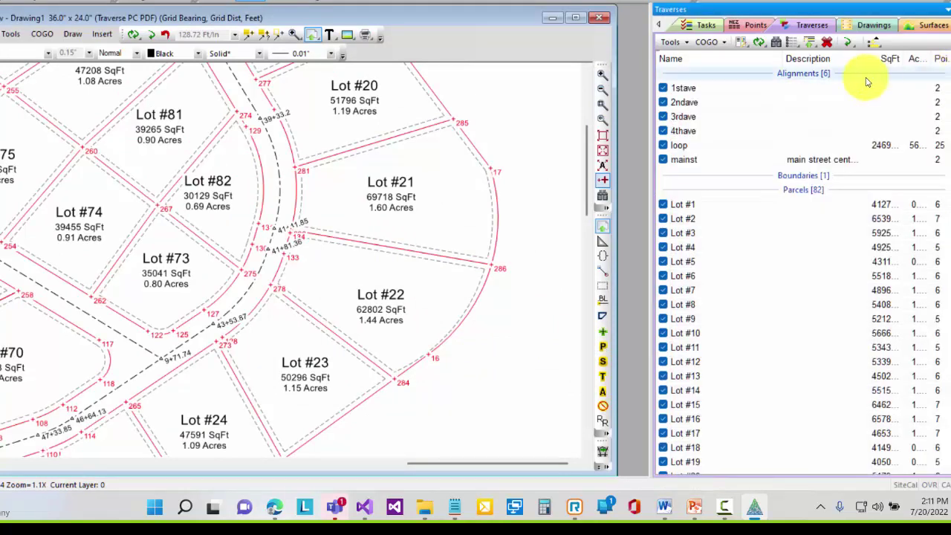
{"action": "left_click", "coordinate": [796, 71]}
{"action": "left_click", "coordinate": [665, 89]}
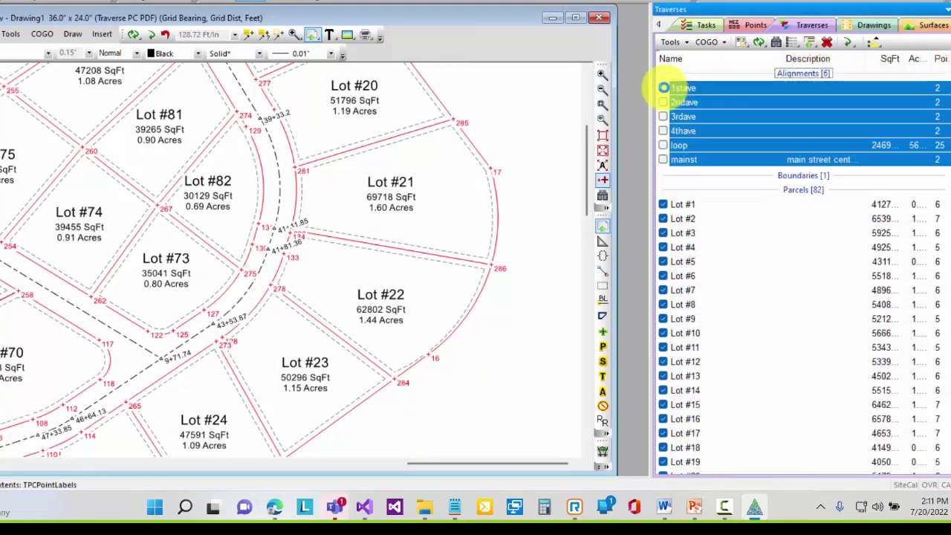
{"action": "left_click", "coordinate": [940, 175]}
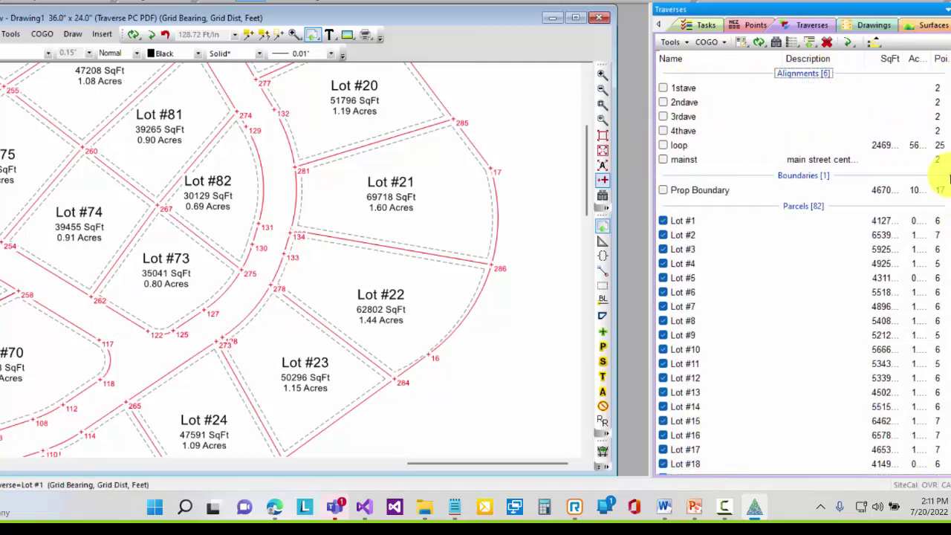
{"action": "left_click", "coordinate": [942, 73]}
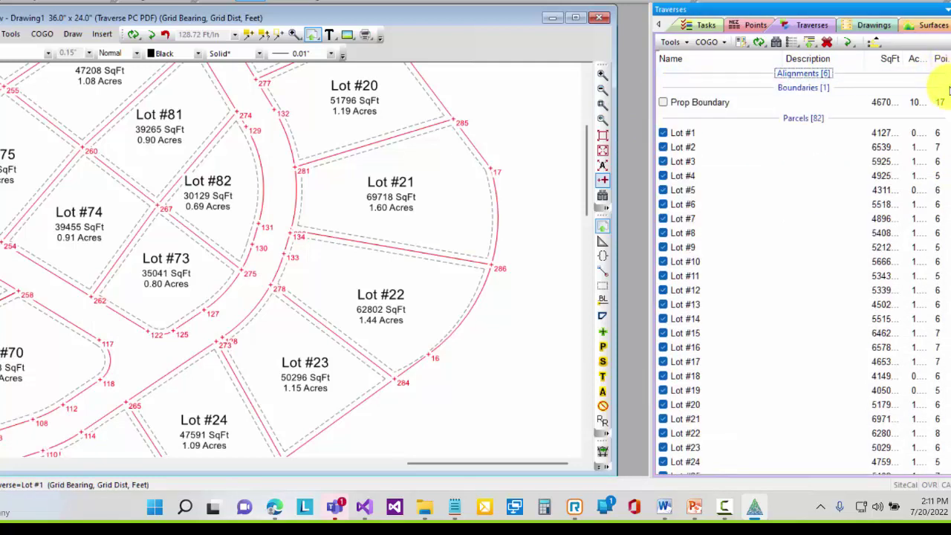
{"action": "left_click", "coordinate": [948, 88]}
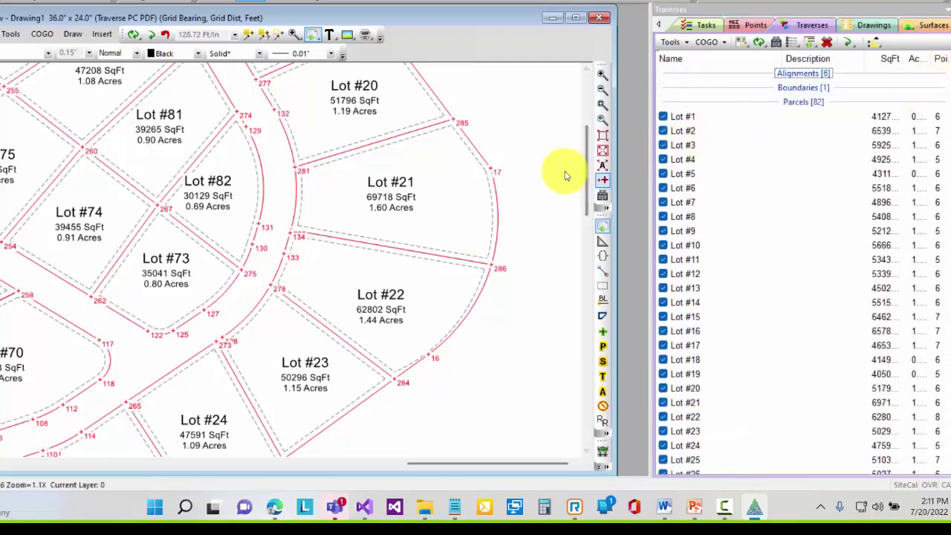
{"action": "scroll", "coordinate": [558, 204], "scroll_direction": "up", "scroll_amount": 2}
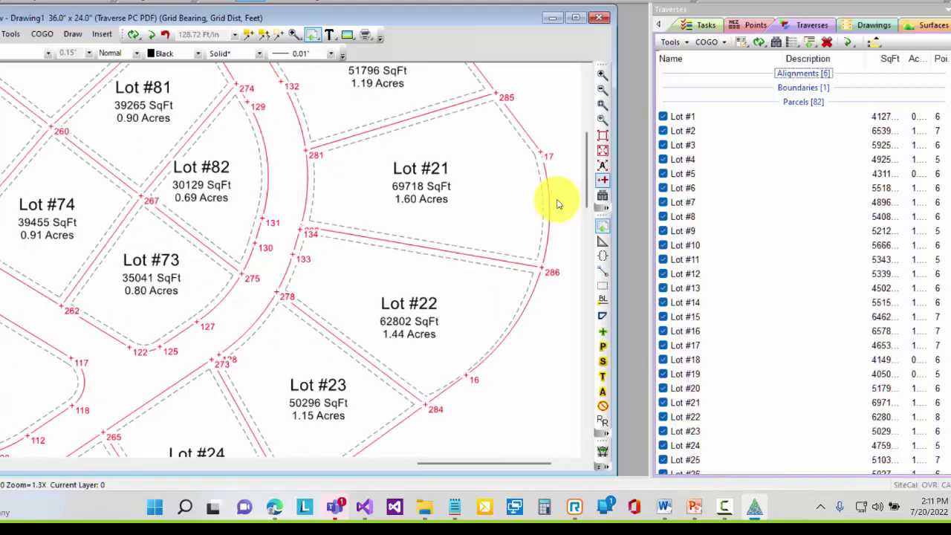
{"action": "middle_click_drag", "start_coordinate": [500, 187], "coordinate": [441, 283]}
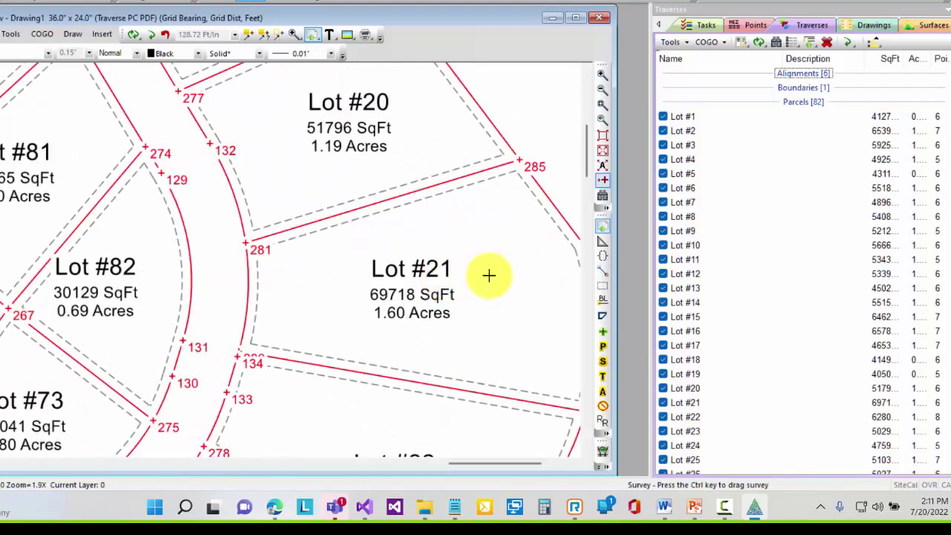
{"action": "scroll", "coordinate": [421, 265], "scroll_direction": "up", "scroll_amount": 3}
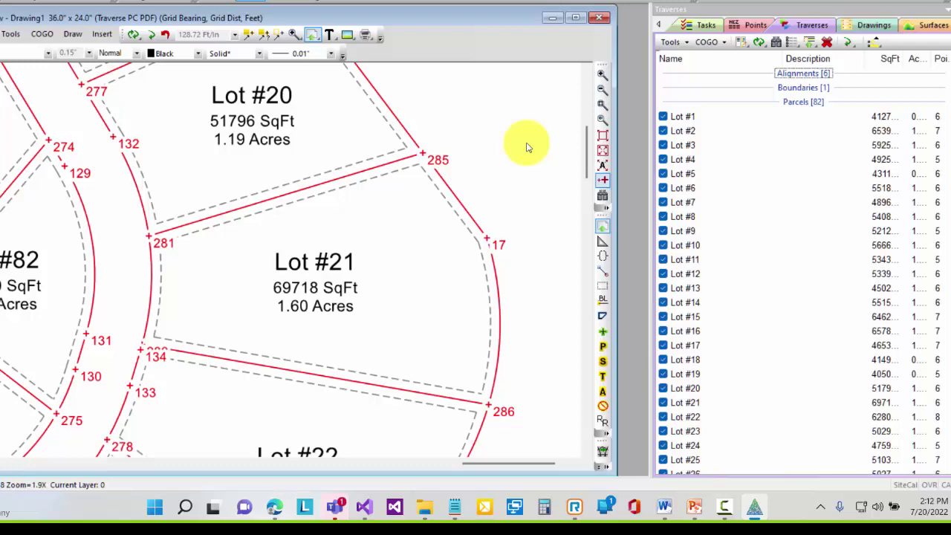
{"action": "left_click", "coordinate": [813, 102]}
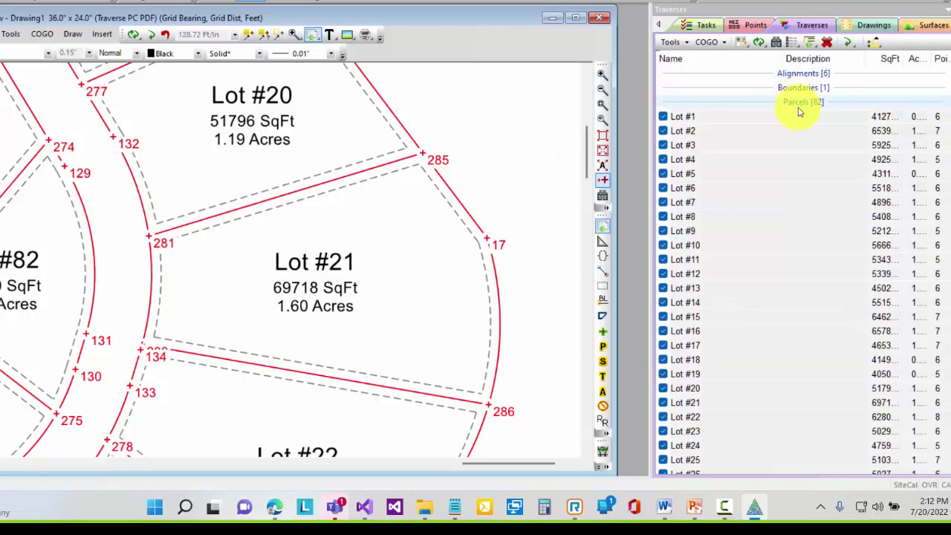
{"action": "left_click", "coordinate": [813, 24]}
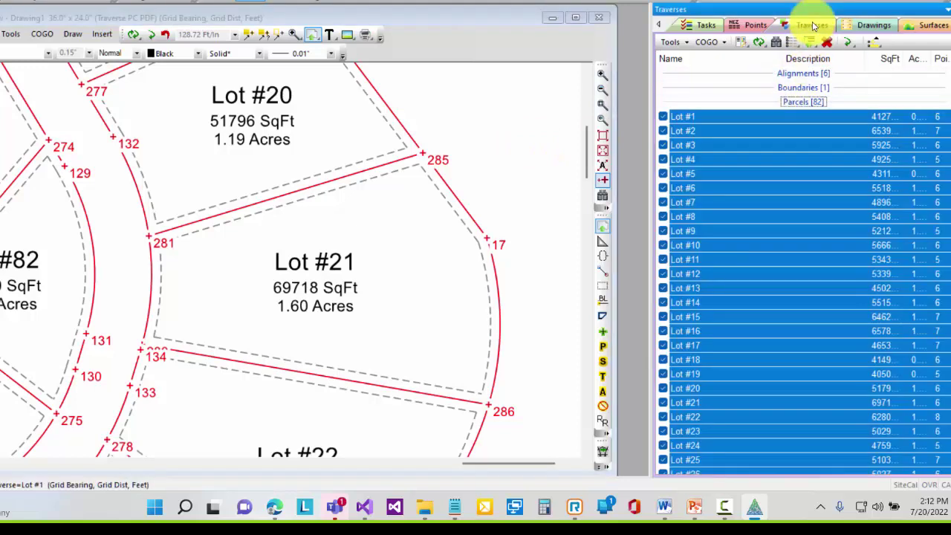
{"action": "right_click", "coordinate": [753, 116]}
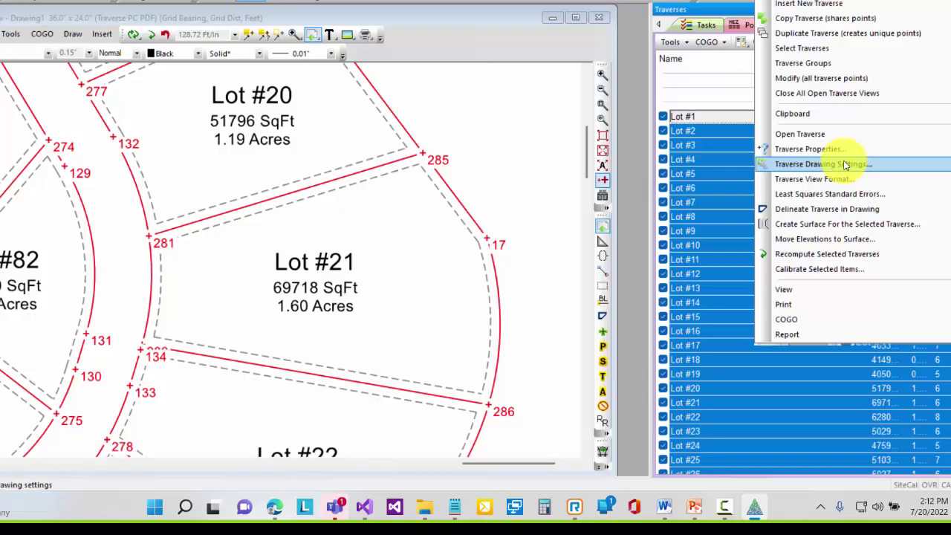
{"action": "left_click", "coordinate": [530, 104]}
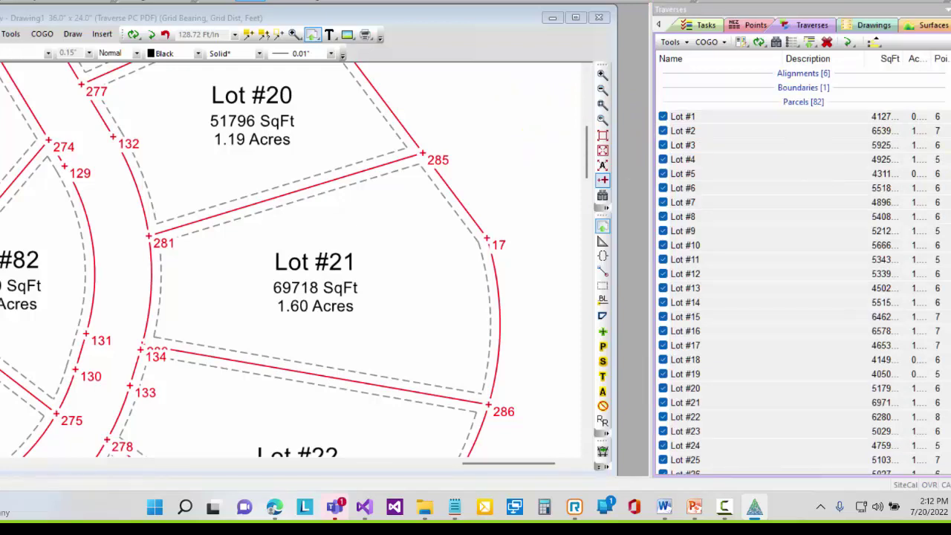
{"action": "key", "text": "alt+Tab"}
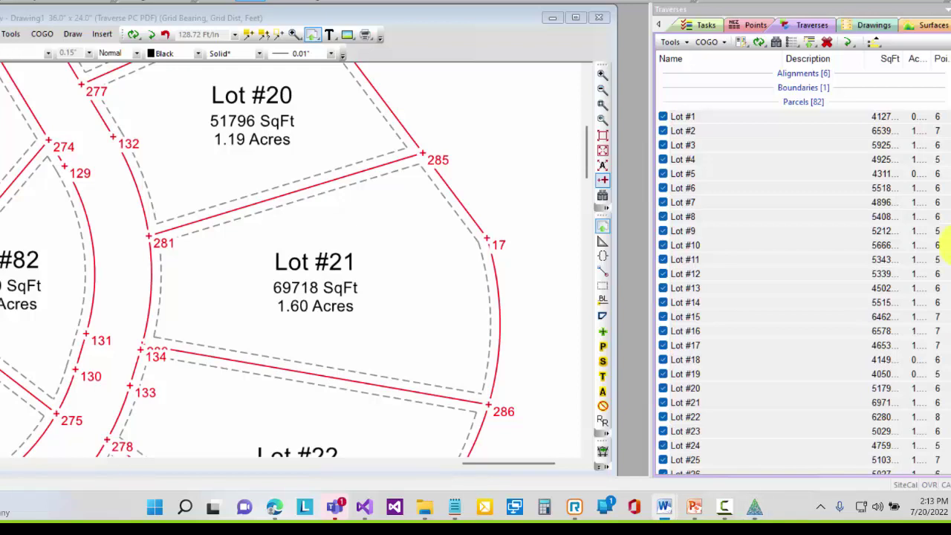
- Review the general traverse settings and the front, side and rear setbacks in Lot #1's traverse properties
{"action": "left_click", "coordinate": [735, 120]}
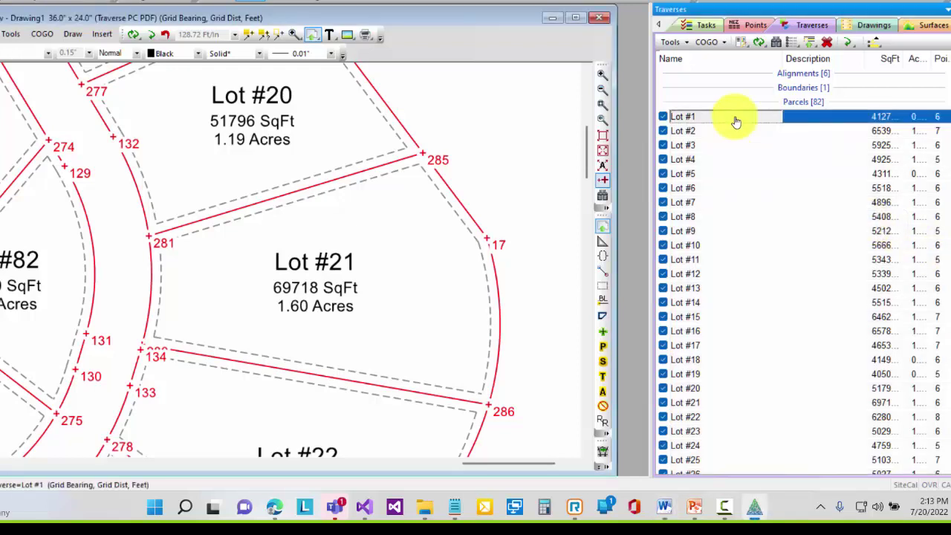
{"action": "right_click", "coordinate": [735, 120]}
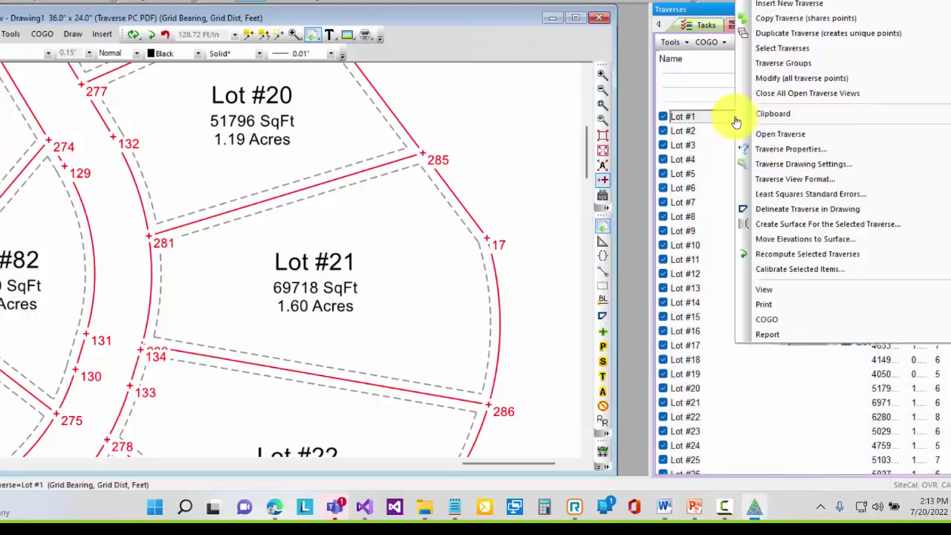
{"action": "left_click", "coordinate": [770, 154]}
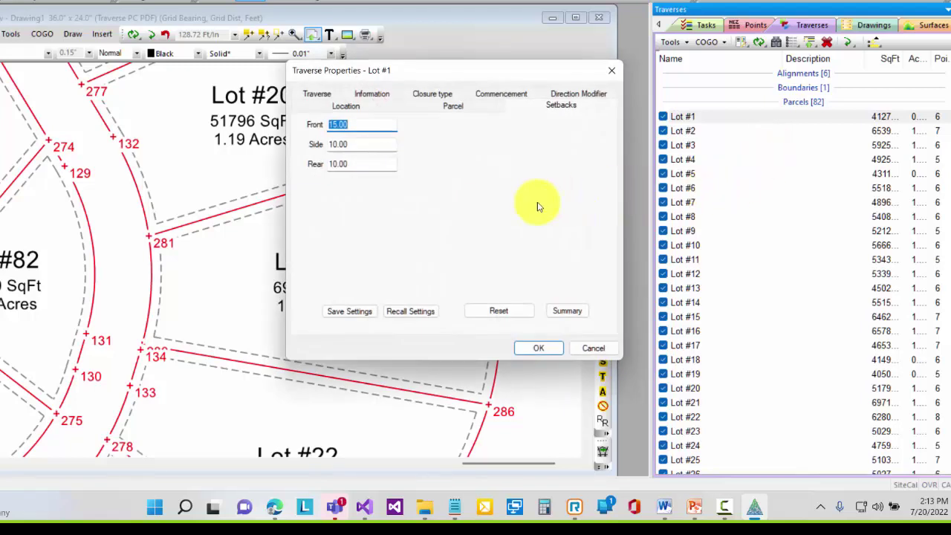
{"action": "left_click", "coordinate": [316, 94]}
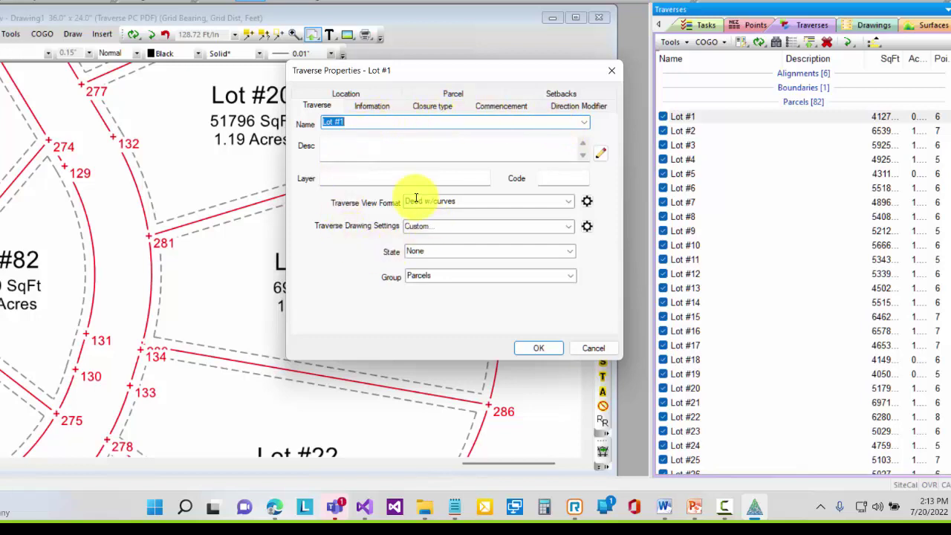
{"action": "left_click", "coordinate": [565, 93]}
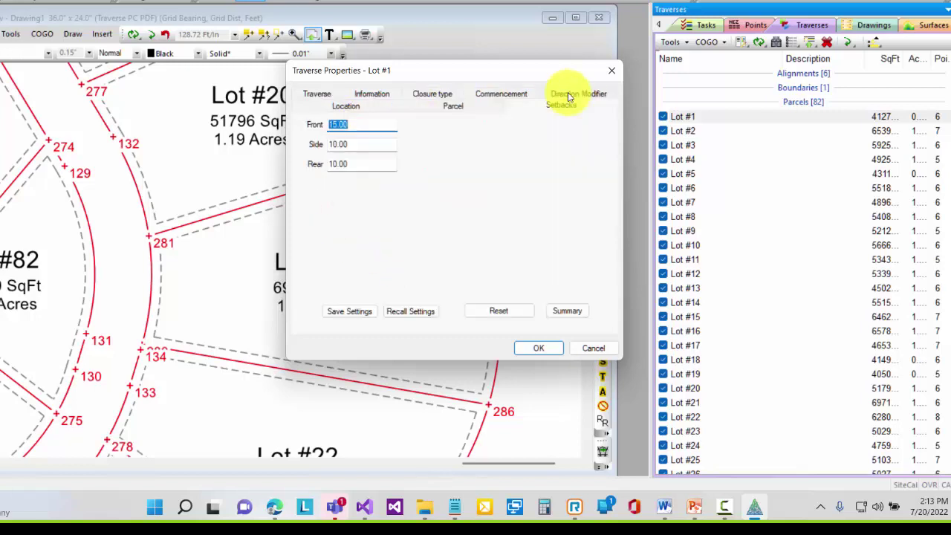
{"action": "left_click", "coordinate": [382, 125]}
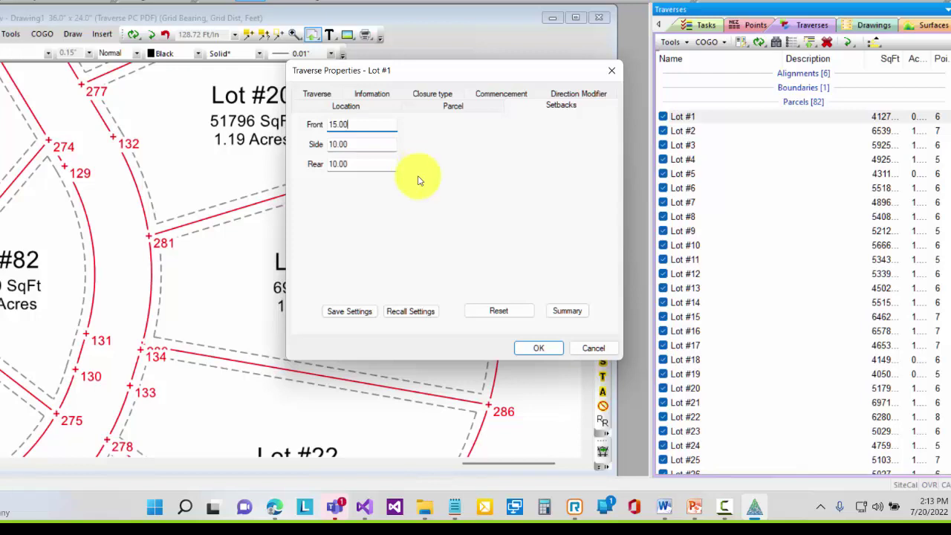
{"action": "left_click", "coordinate": [541, 350]}
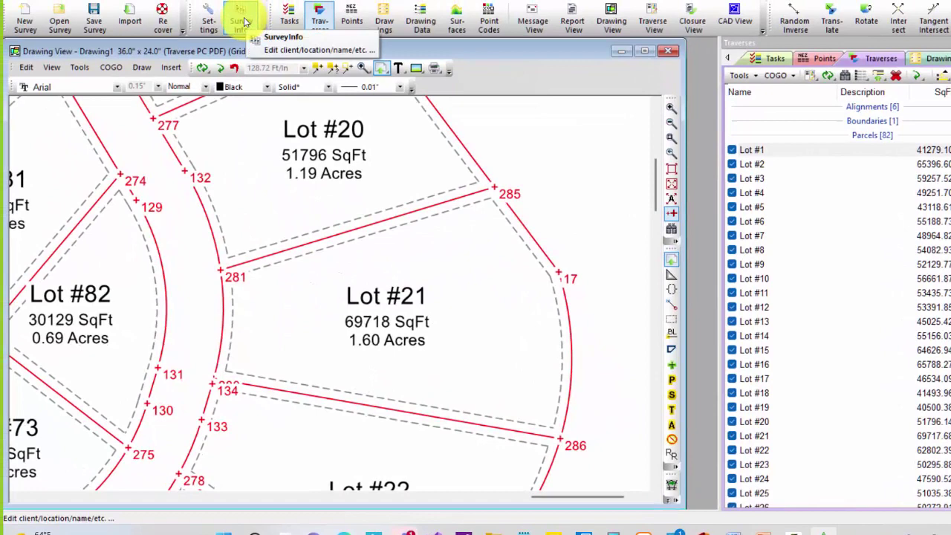
- Review the survey-wide front, side and rear setbacks in the Survey Information settings
{"action": "left_click", "coordinate": [243, 22]}
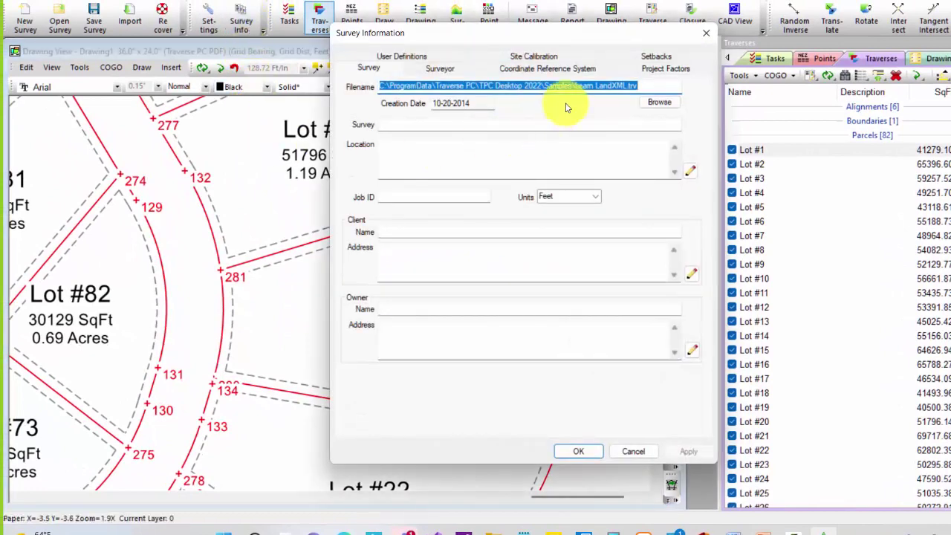
{"action": "left_click", "coordinate": [654, 59]}
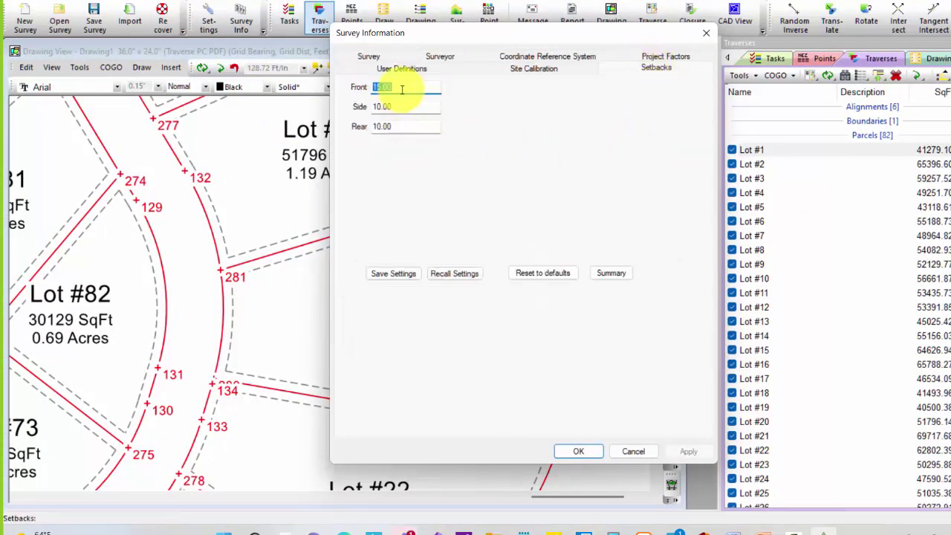
{"action": "type", "text": "15.00"}
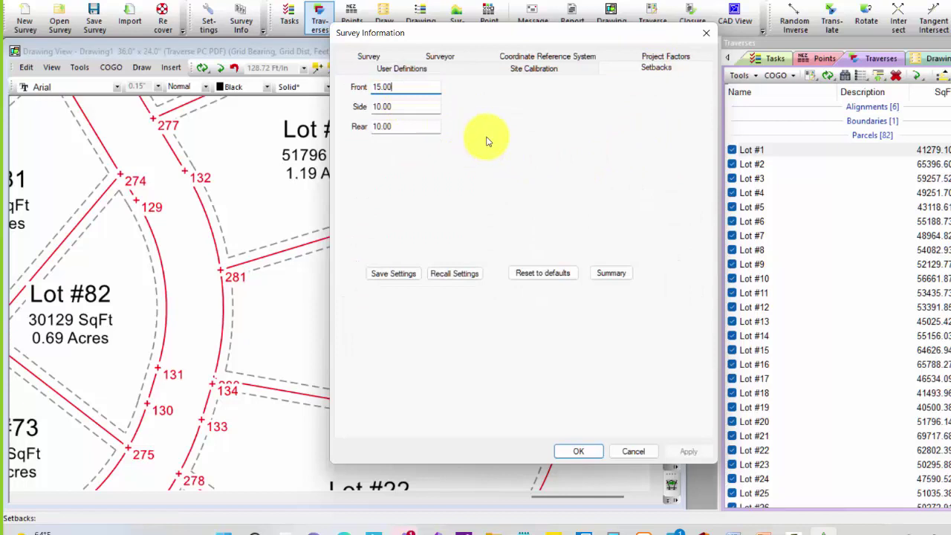
{"action": "left_click", "coordinate": [409, 130]}
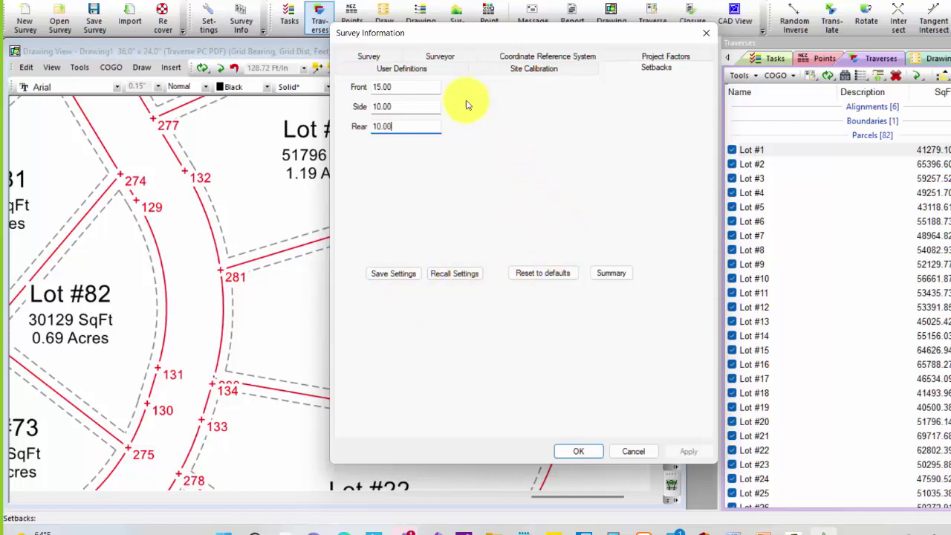
{"action": "left_click", "coordinate": [421, 127]}
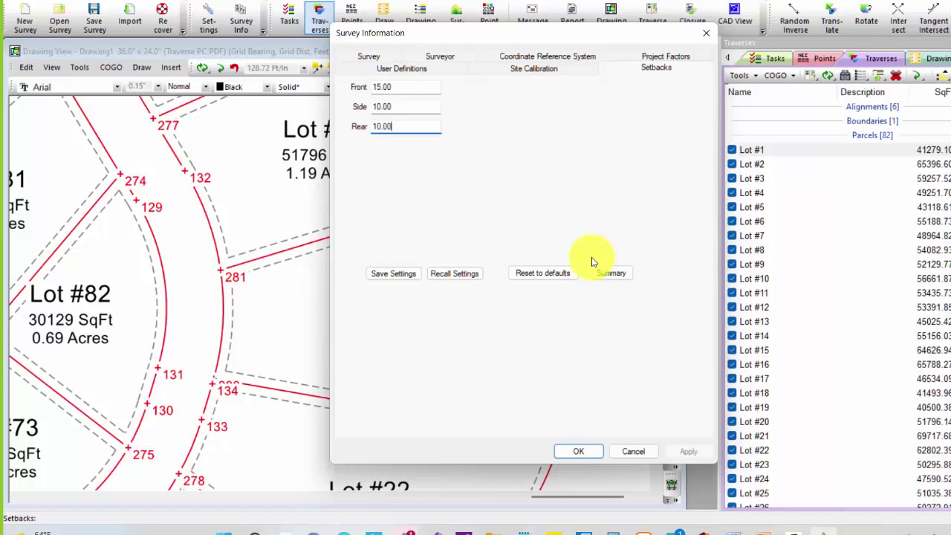
{"action": "left_click", "coordinate": [579, 451]}
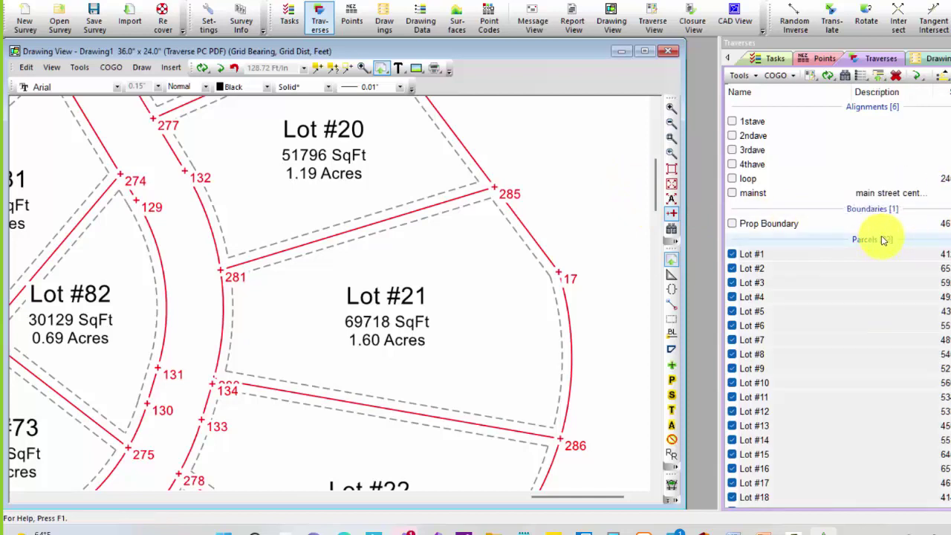
{"action": "right_click", "coordinate": [828, 257]}
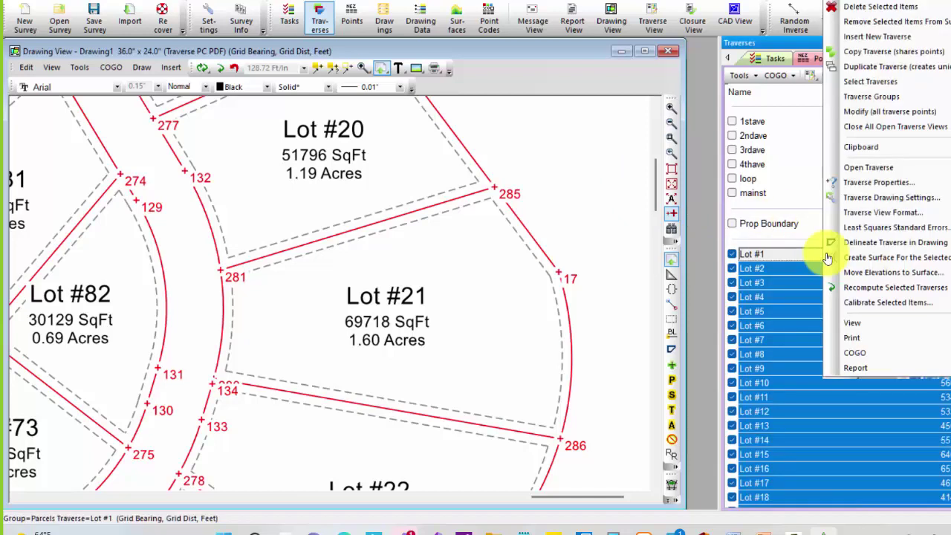
{"action": "left_click", "coordinate": [862, 197]}
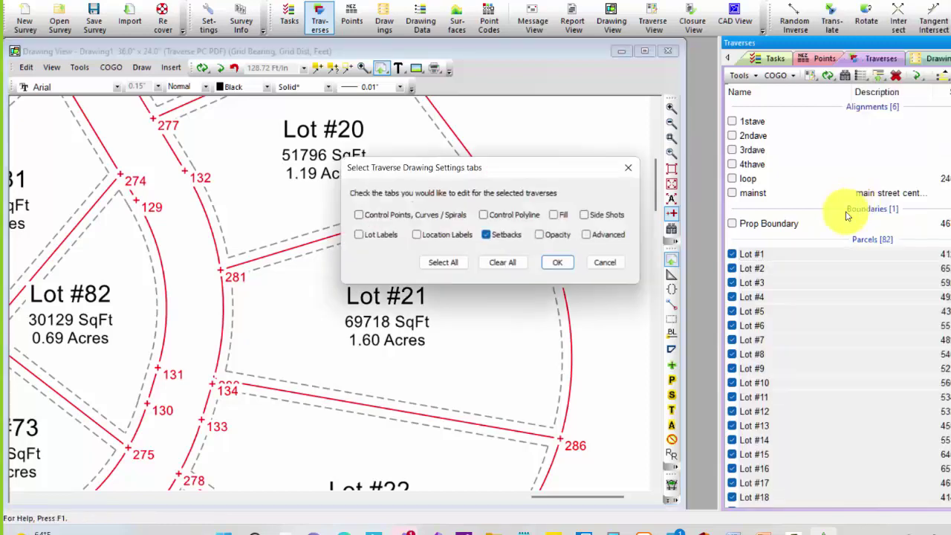
{"action": "left_click", "coordinate": [556, 263]}
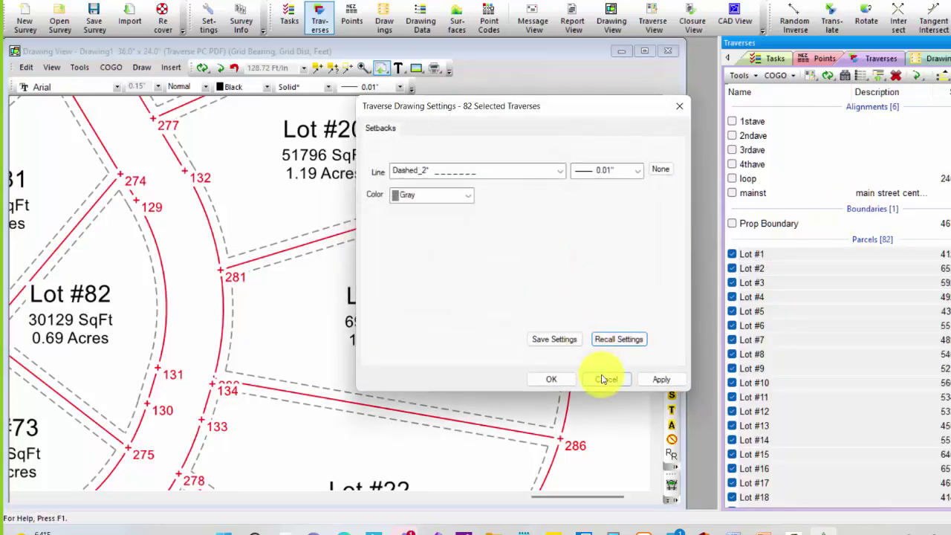
{"action": "left_click", "coordinate": [608, 378]}
- Review the line type, line width and color choices in the Setbacks drawing settings for all selected parcels
{"action": "right_click", "coordinate": [802, 255]}
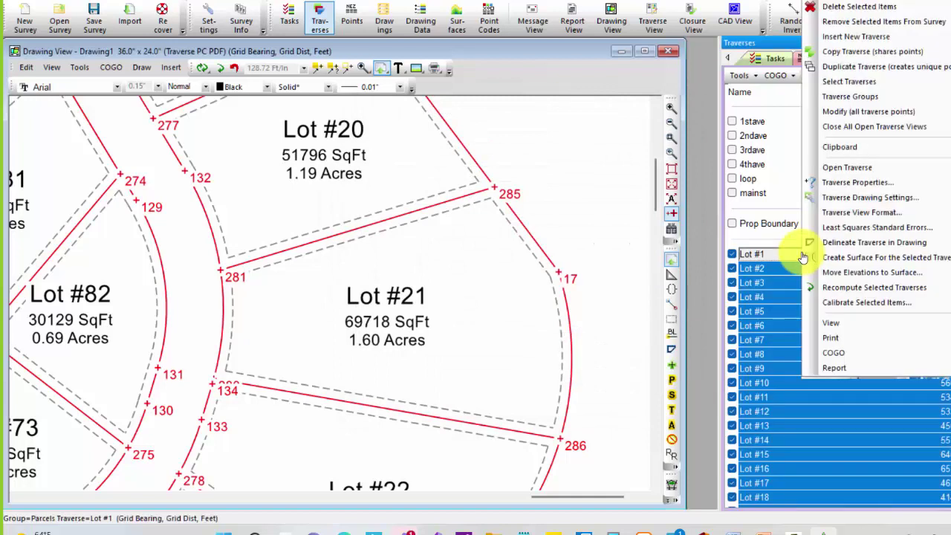
{"action": "left_click", "coordinate": [853, 197]}
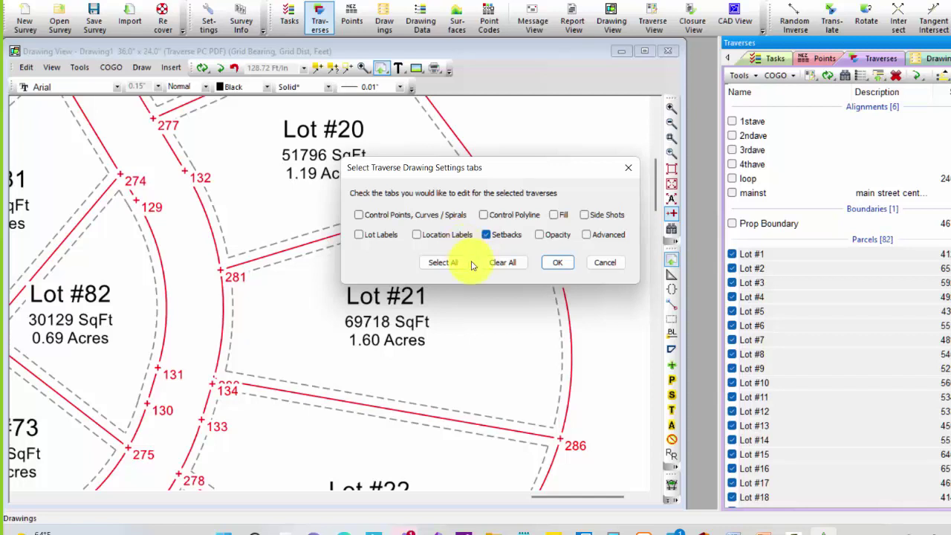
{"action": "left_click", "coordinate": [558, 265]}
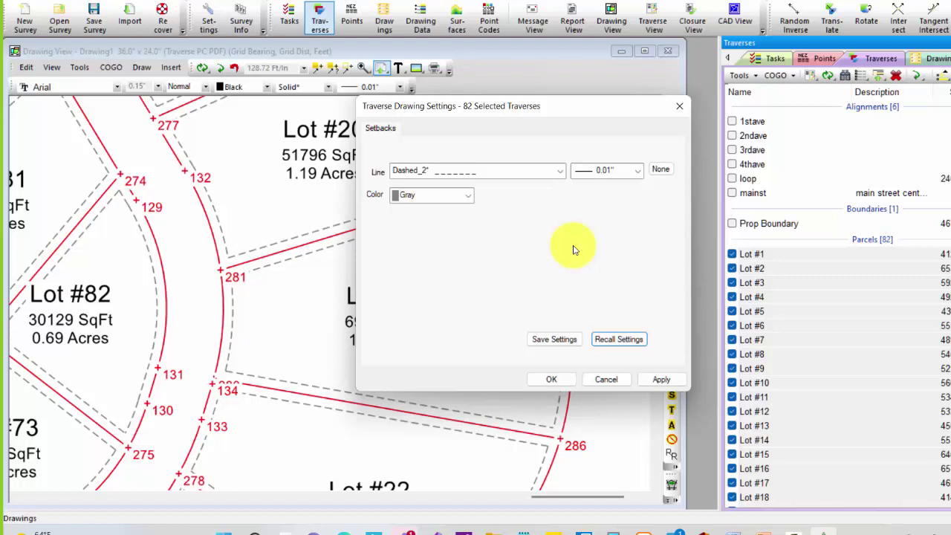
{"action": "left_click", "coordinate": [560, 173]}
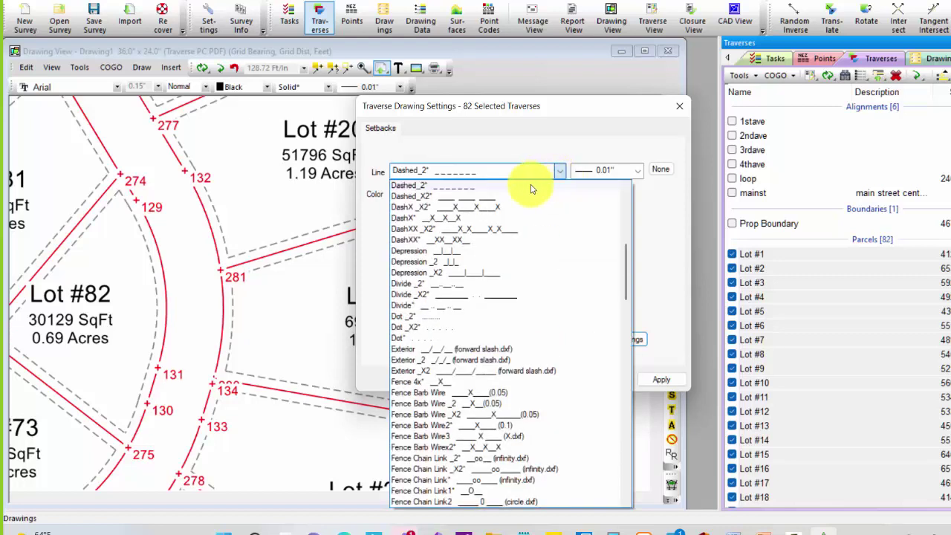
{"action": "left_click", "coordinate": [477, 190]}
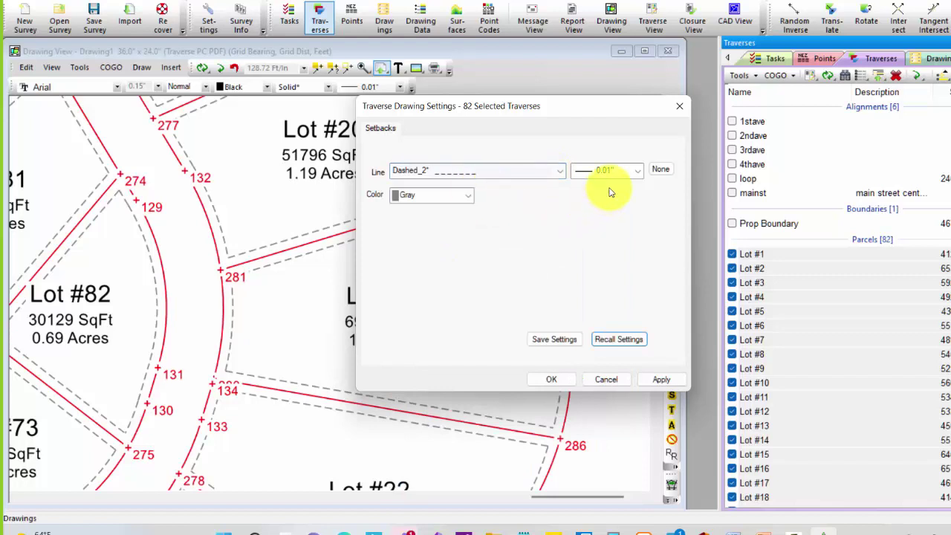
{"action": "left_click", "coordinate": [637, 172]}
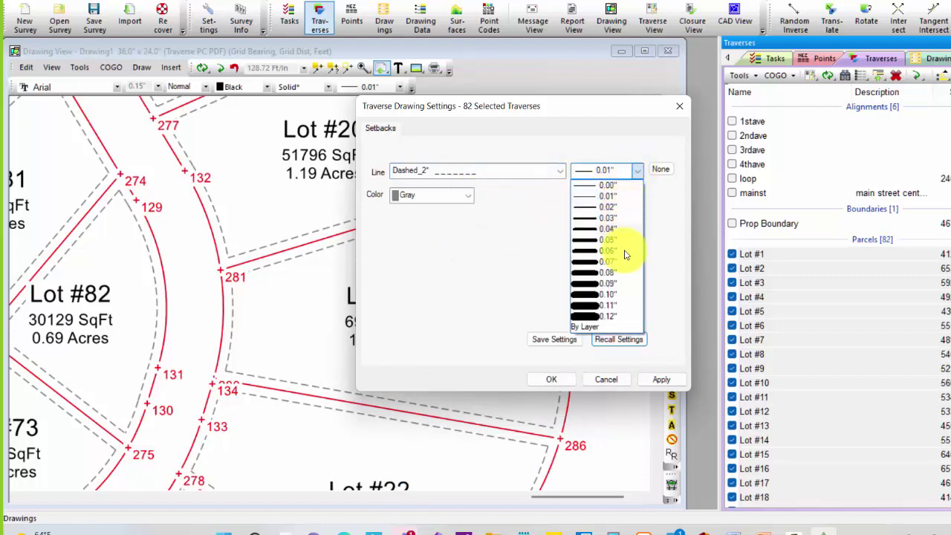
{"action": "left_click", "coordinate": [666, 230]}
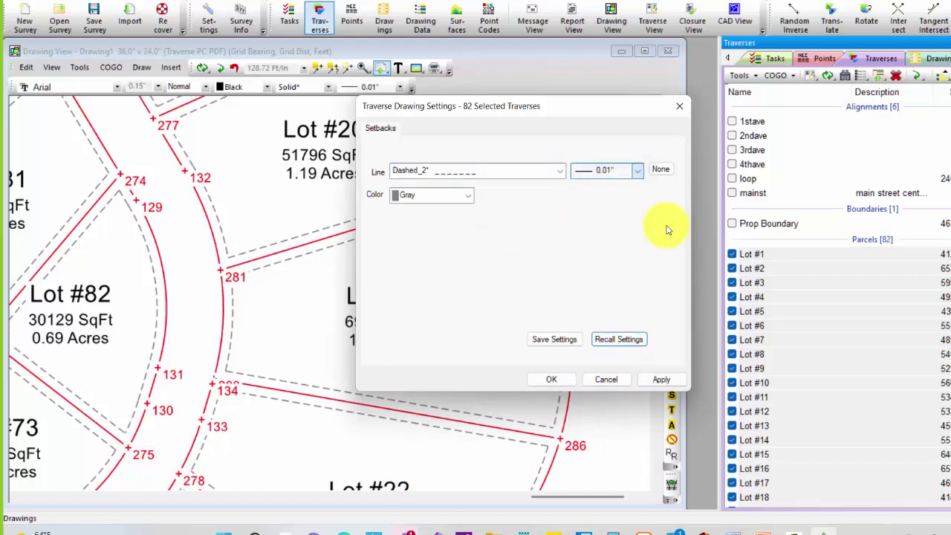
{"action": "left_click", "coordinate": [467, 195]}
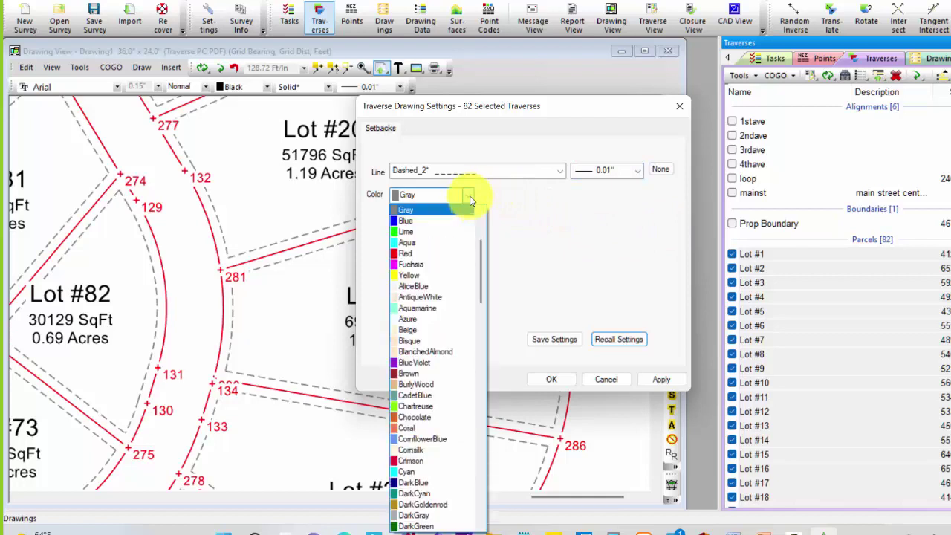
{"action": "left_click", "coordinate": [546, 214]}
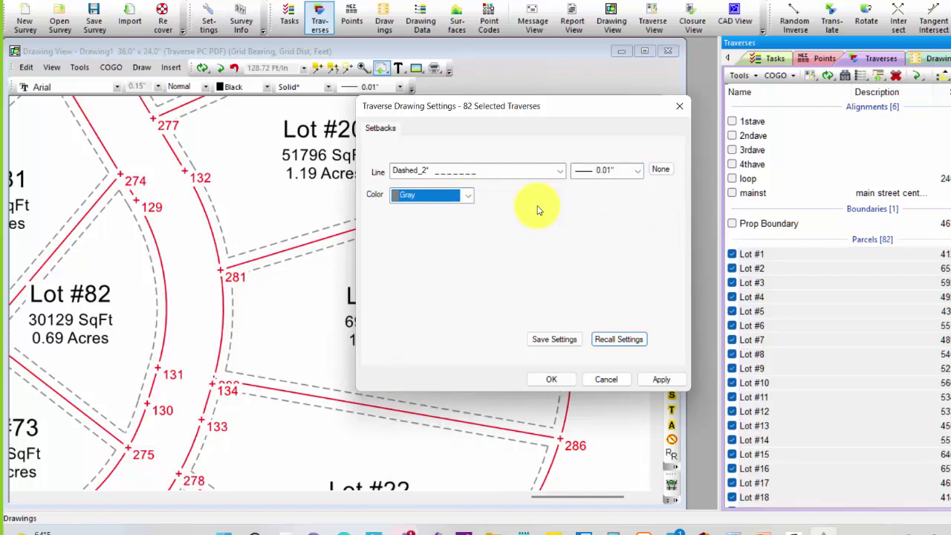
{"action": "left_click", "coordinate": [557, 382]}
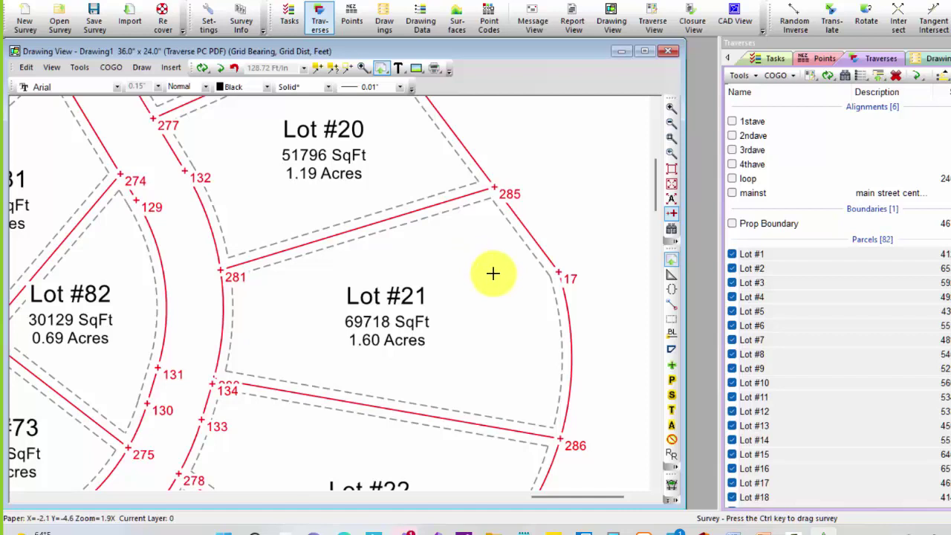
- Turn the TPCLotSetbackLines layer off in the drawing and back on, and close the layer list
{"action": "mouse_move", "coordinate": [427, 221]}
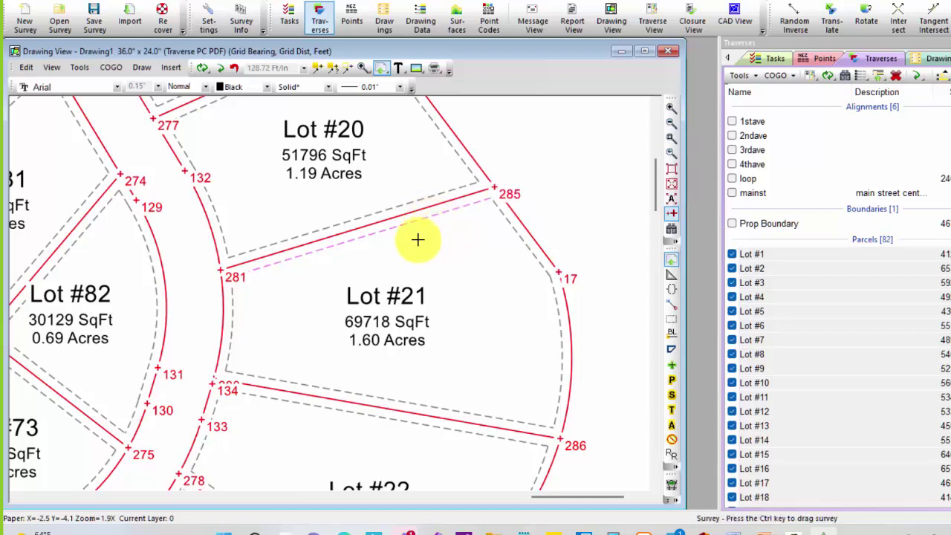
{"action": "mouse_move", "coordinate": [408, 223]}
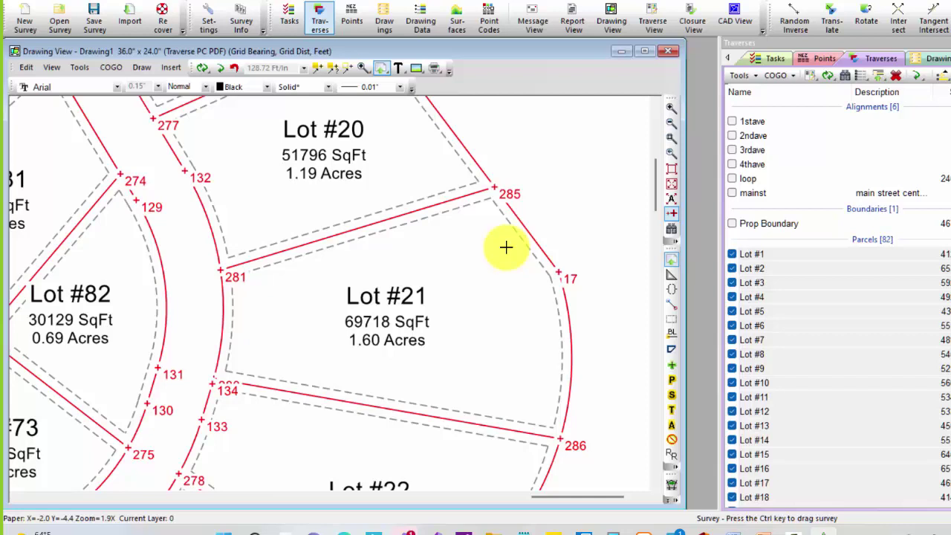
{"action": "mouse_move", "coordinate": [527, 249]}
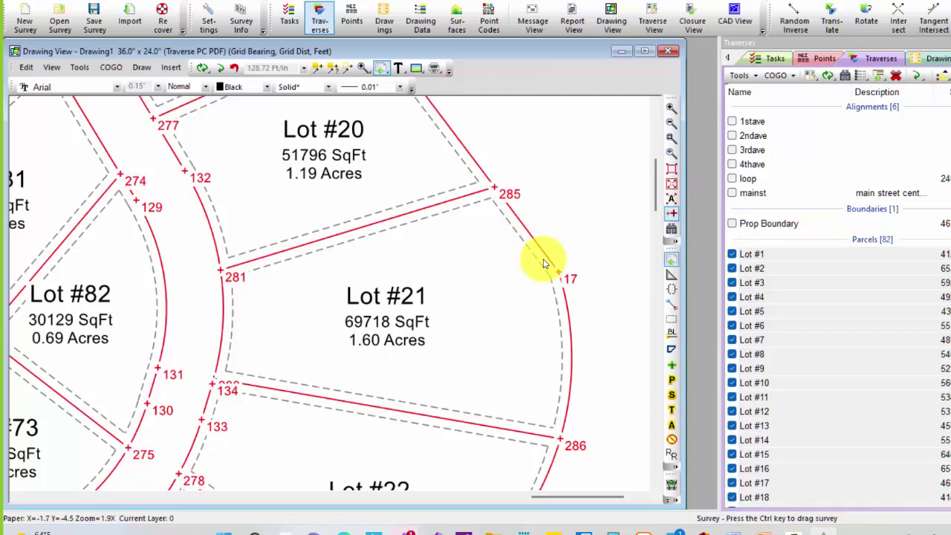
{"action": "left_click", "coordinate": [77, 67]}
{"action": "left_click", "coordinate": [101, 82]}
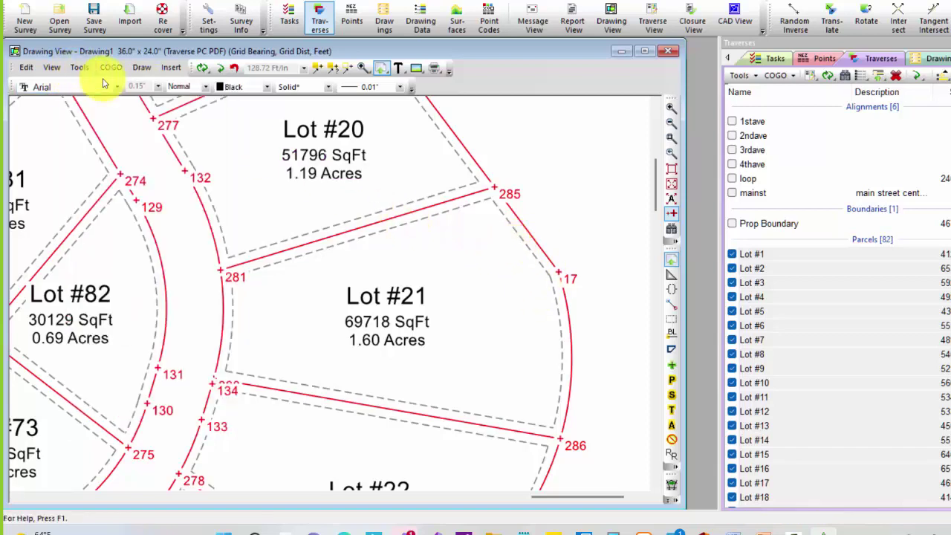
{"action": "left_click", "coordinate": [529, 229]}
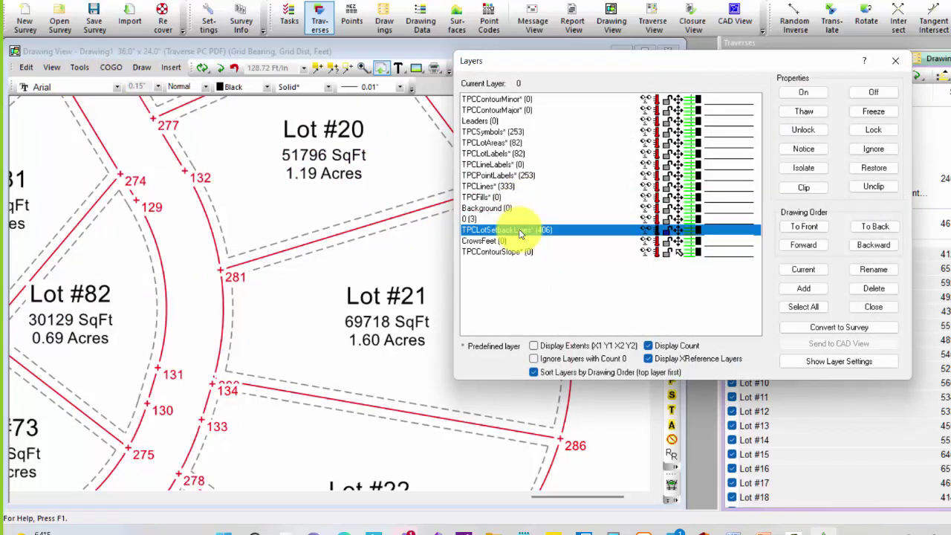
{"action": "left_click", "coordinate": [860, 95]}
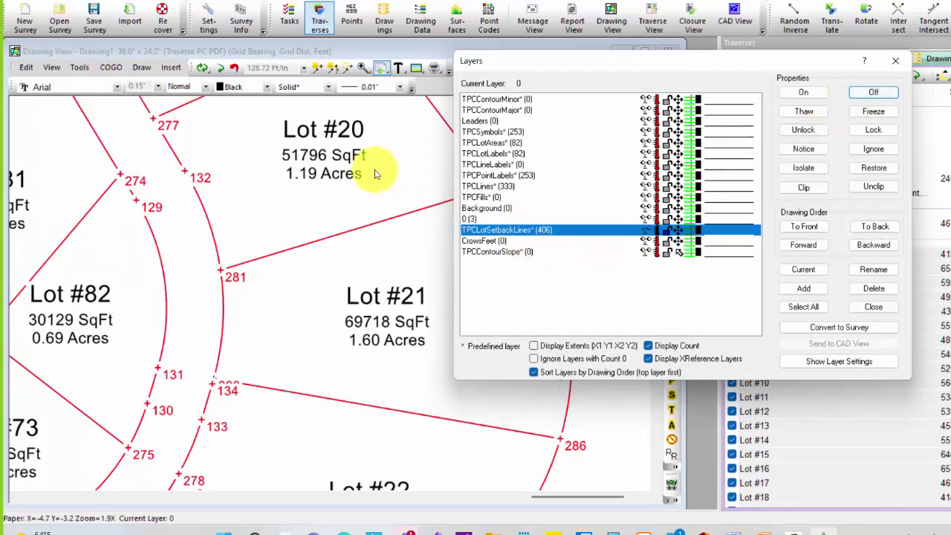
{"action": "left_click", "coordinate": [798, 92]}
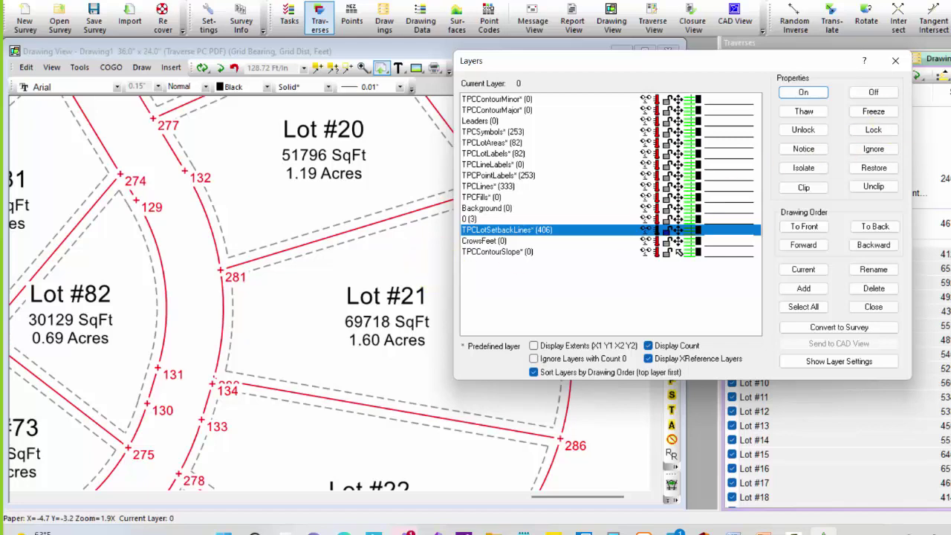
{"action": "left_click", "coordinate": [899, 66]}
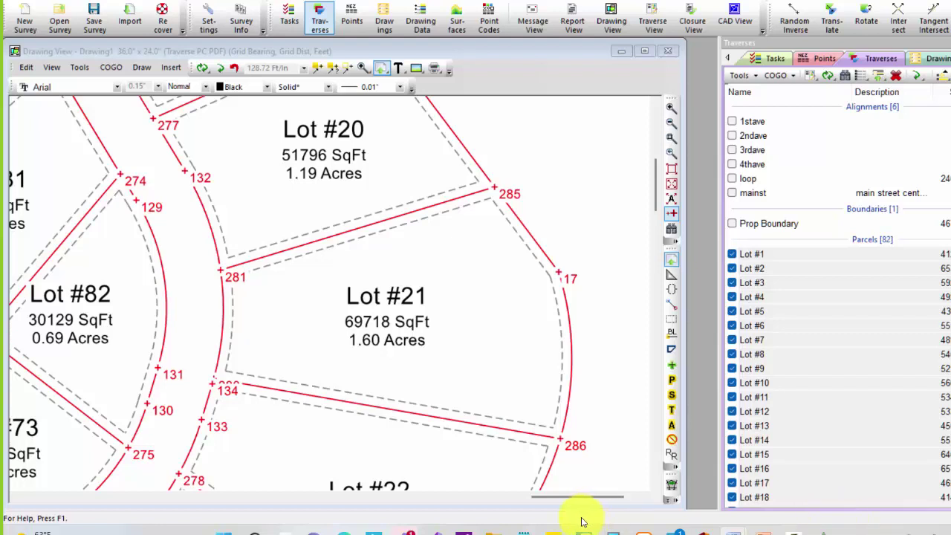
{"action": "left_click", "coordinate": [287, 327]}
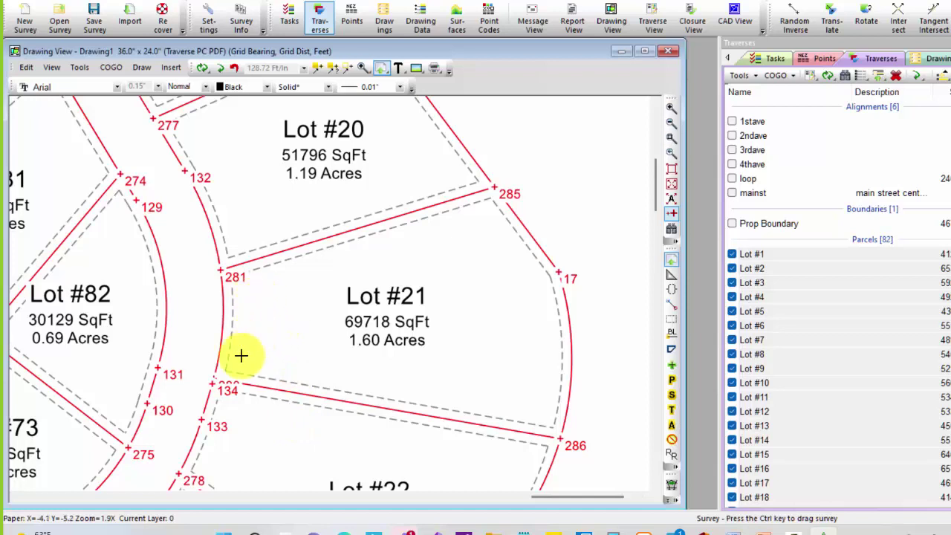
- Move the point label 134 below the point 280 label so the two no longer overlap
{"action": "mouse_move", "coordinate": [232, 390]}
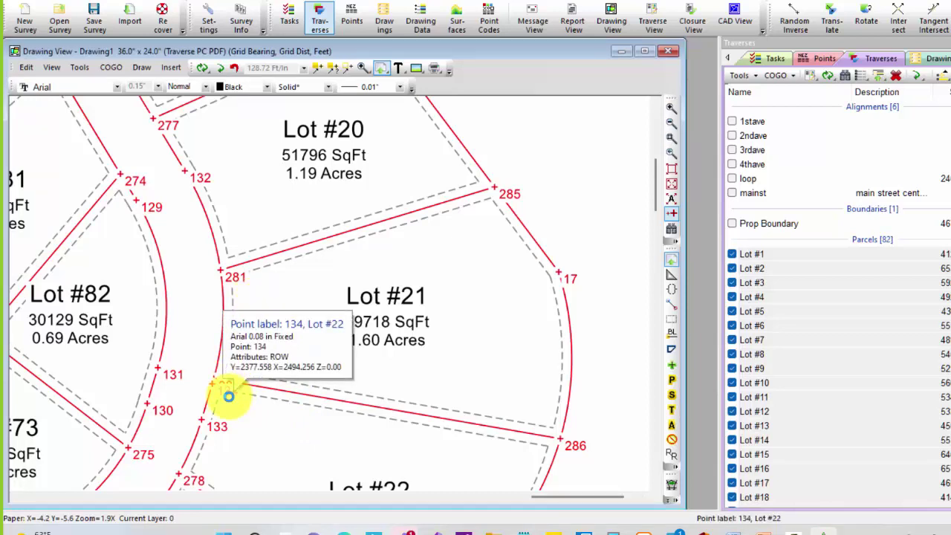
{"action": "left_click_drag", "start_coordinate": [230, 395], "coordinate": [235, 411]}
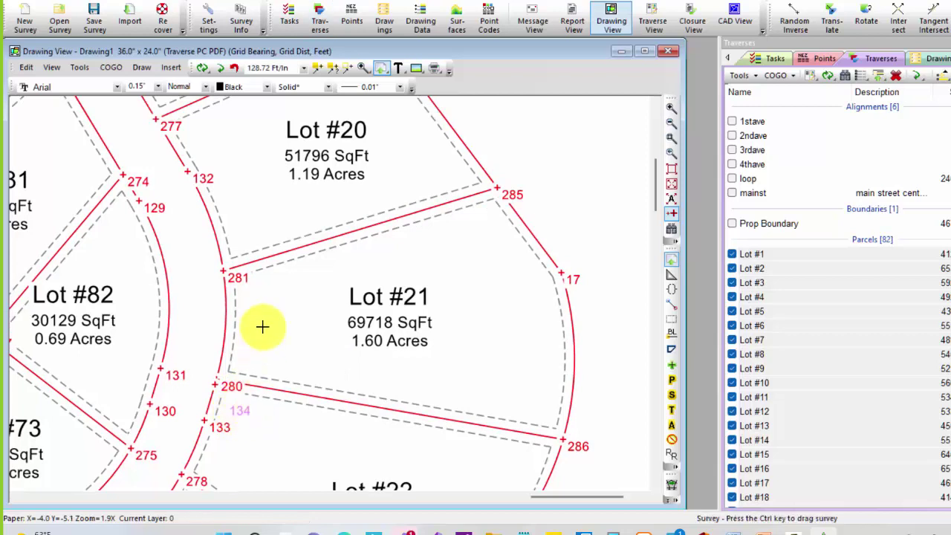
{"action": "left_click", "coordinate": [242, 292]}
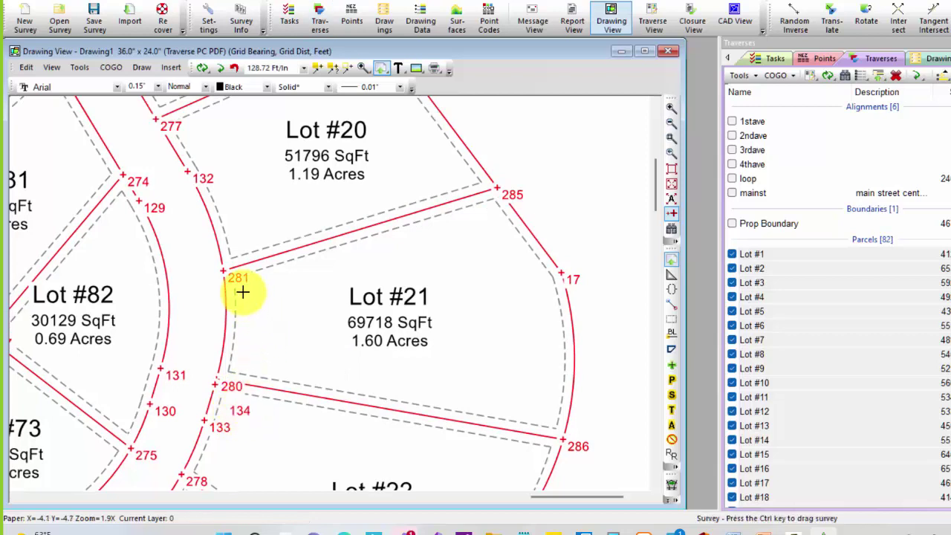
- Specify Front as the setback type of Lot #21's street-side curve between points 281 and 280
{"action": "mouse_move", "coordinate": [225, 305]}
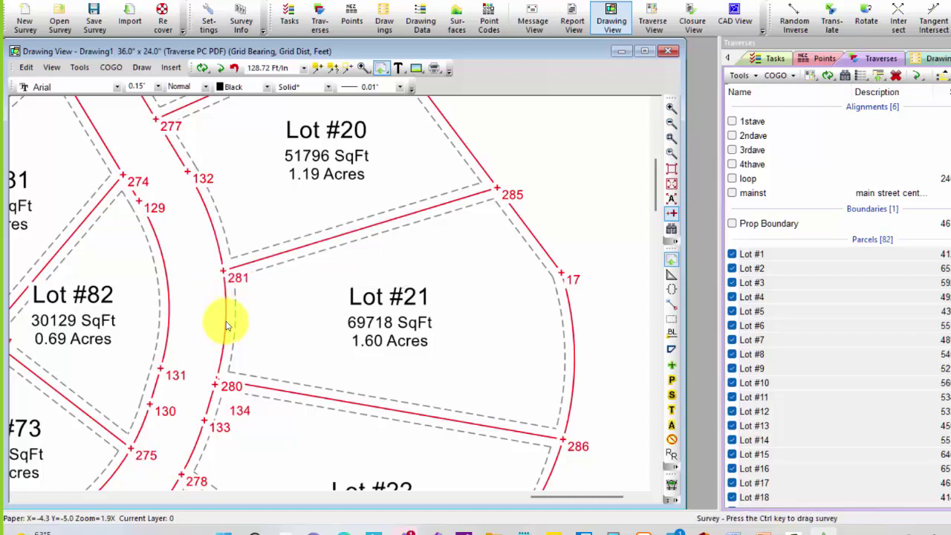
{"action": "right_click", "coordinate": [227, 326]}
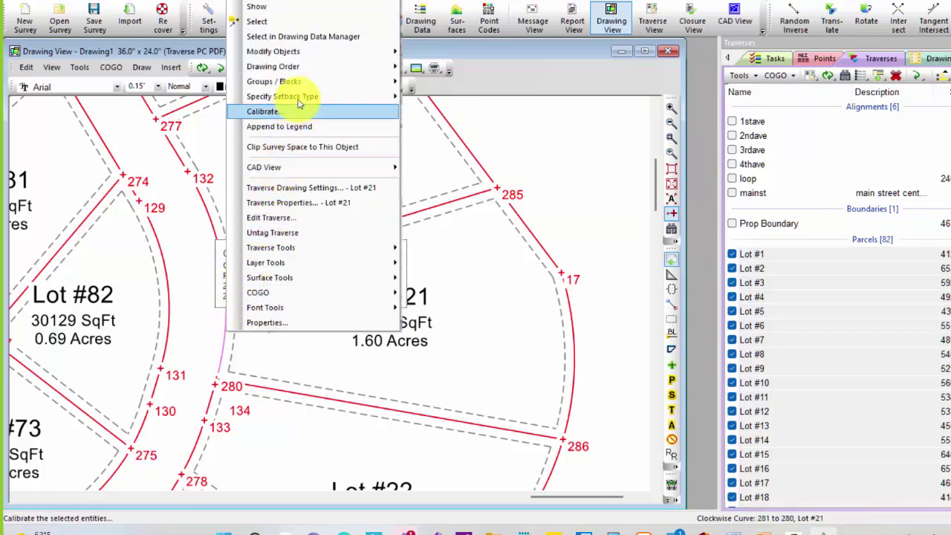
{"action": "mouse_move", "coordinate": [316, 98]}
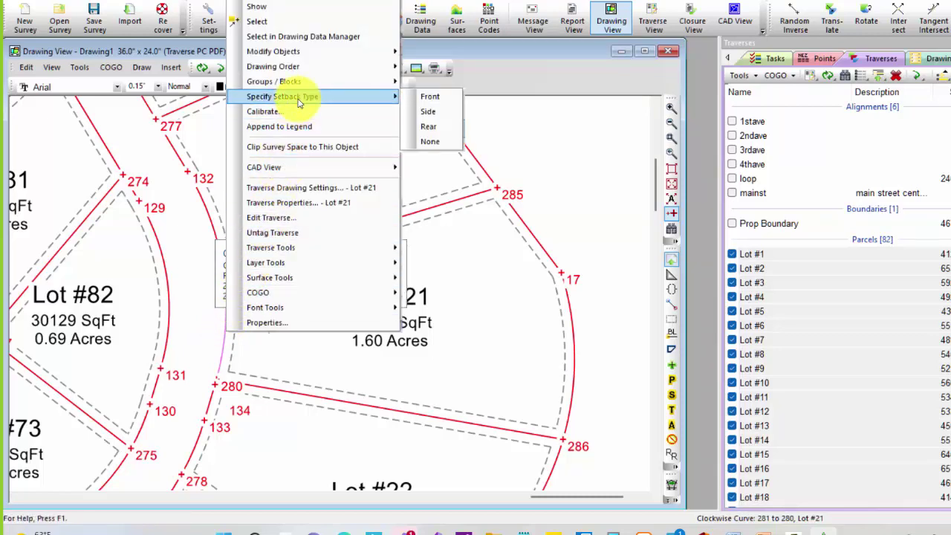
{"action": "left_click", "coordinate": [437, 101]}
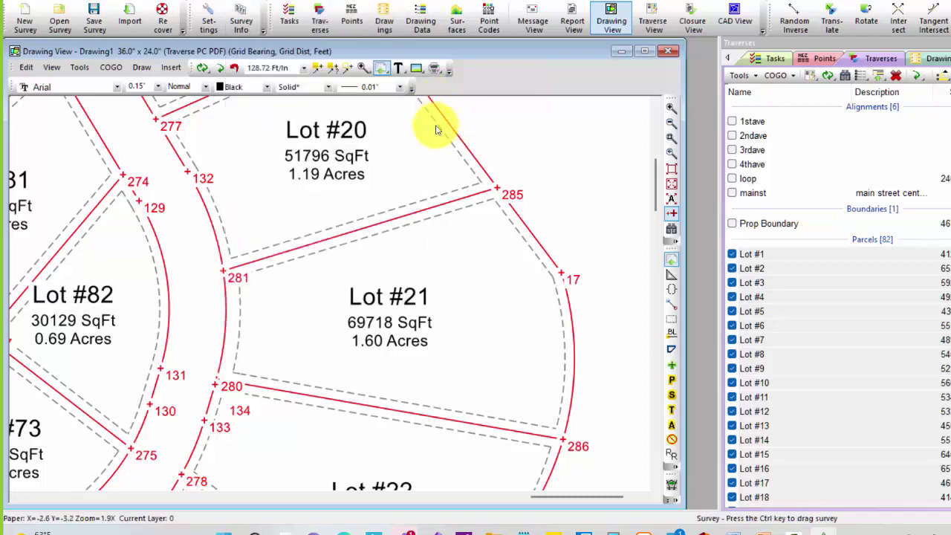
- Change the setback type of Lot #21's curve from 281 to 280 to Side, and return it to Front
{"action": "right_click", "coordinate": [226, 345]}
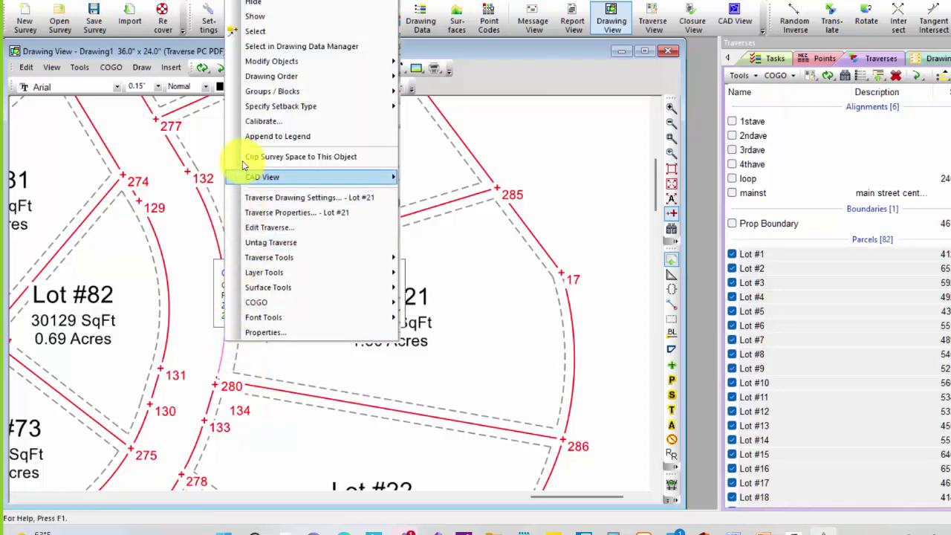
{"action": "mouse_move", "coordinate": [245, 108]}
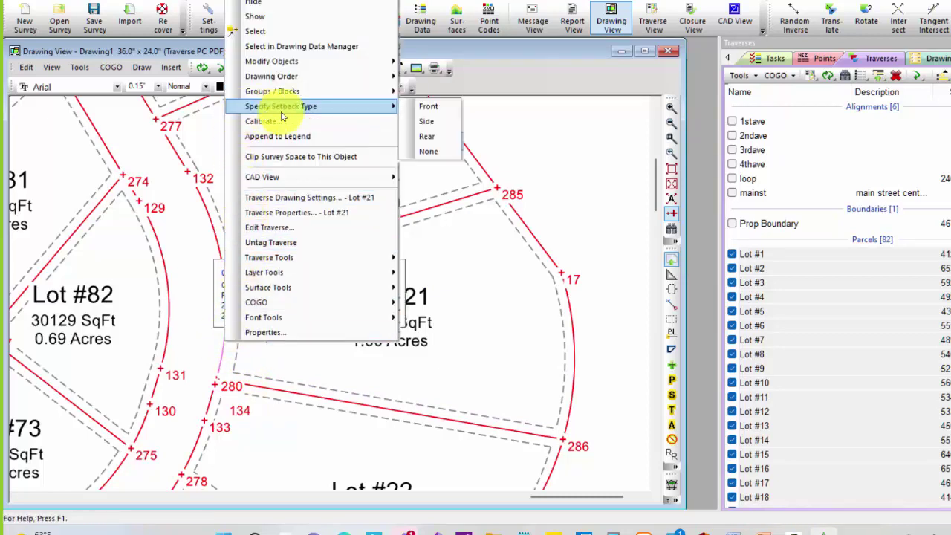
{"action": "left_click", "coordinate": [427, 124]}
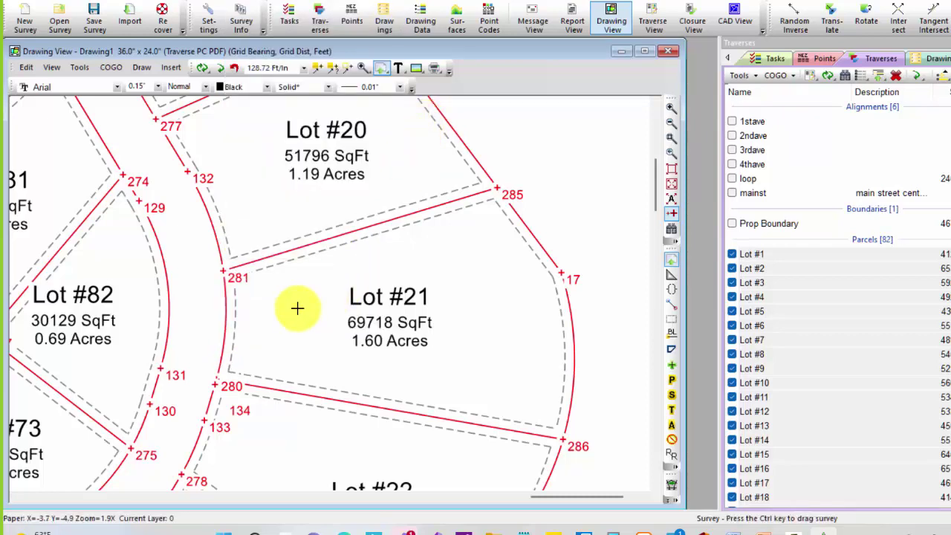
{"action": "right_click", "coordinate": [227, 319]}
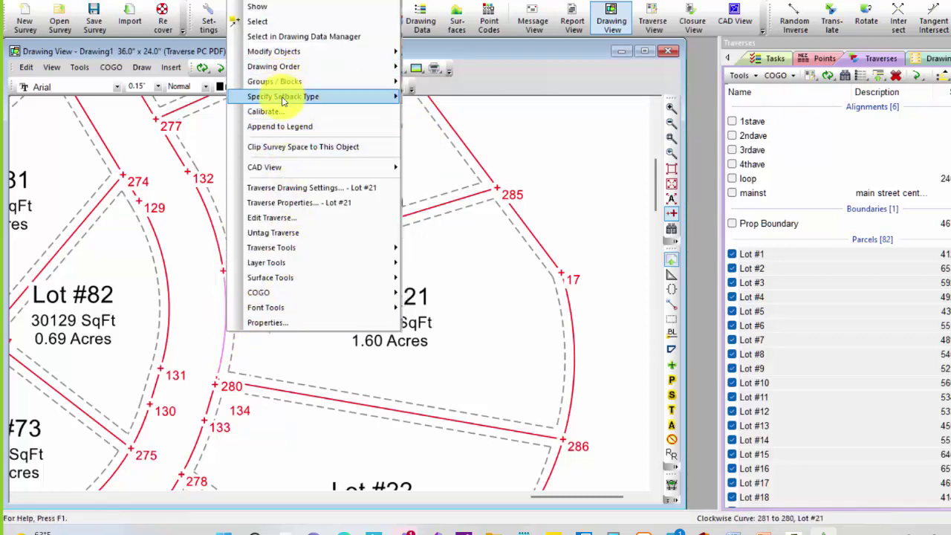
{"action": "mouse_move", "coordinate": [282, 97]}
{"action": "left_click", "coordinate": [429, 98]}
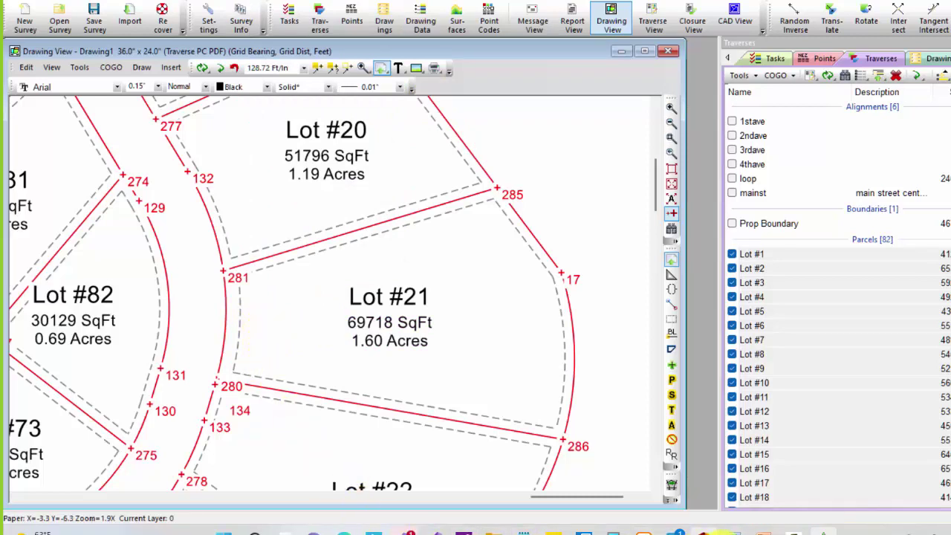
- Open Lot #21's traverse for editing, check its columns and view options, and close it
{"action": "mouse_move", "coordinate": [725, 531]}
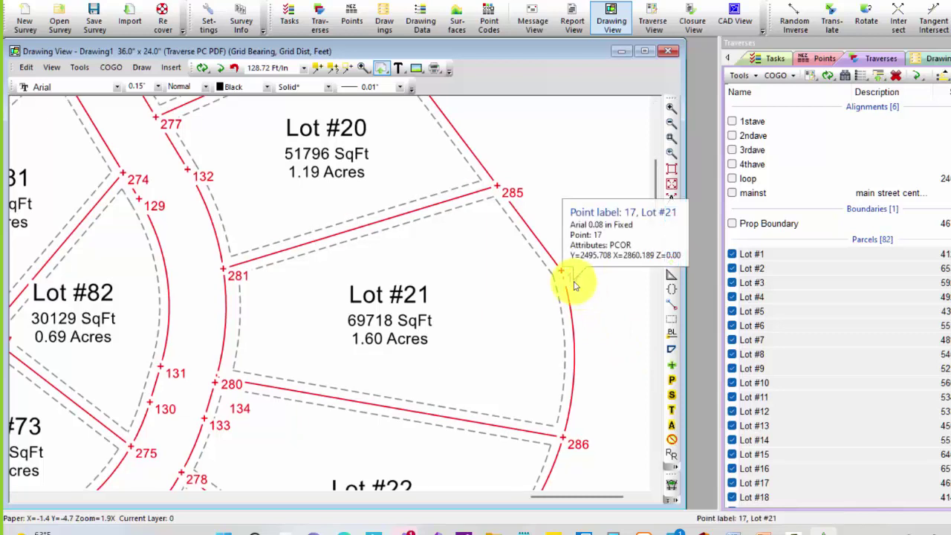
{"action": "right_click", "coordinate": [574, 283]}
{"action": "left_click", "coordinate": [616, 264]}
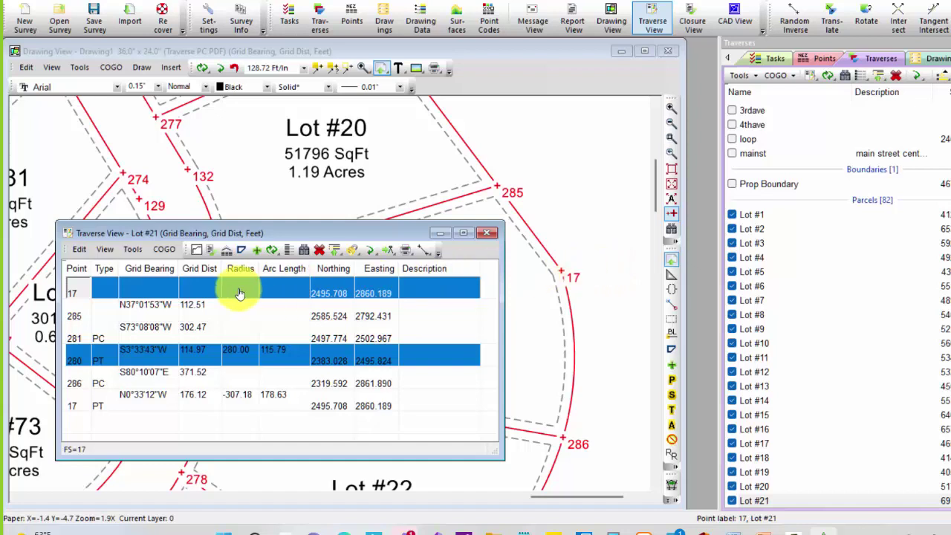
{"action": "left_click", "coordinate": [104, 249]}
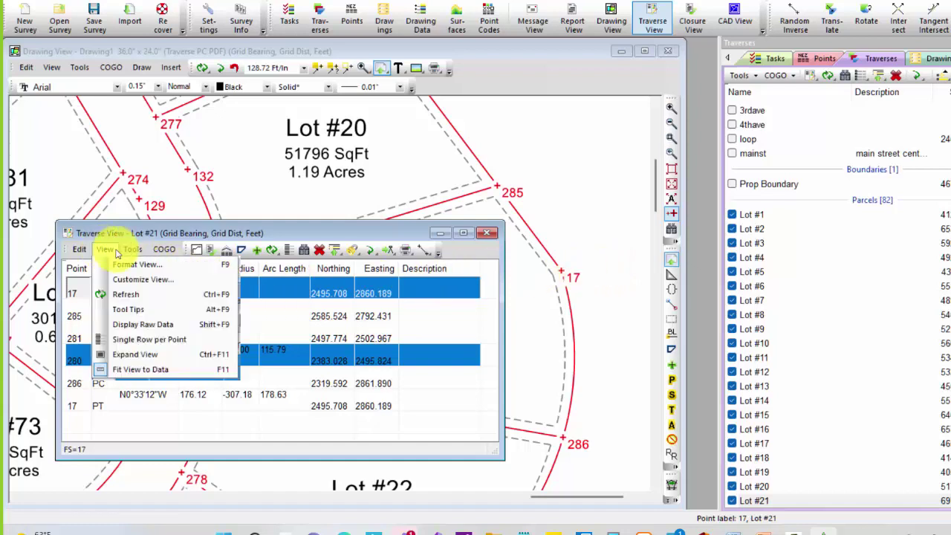
{"action": "left_click", "coordinate": [490, 235]}
{"action": "left_click", "coordinate": [490, 235]}
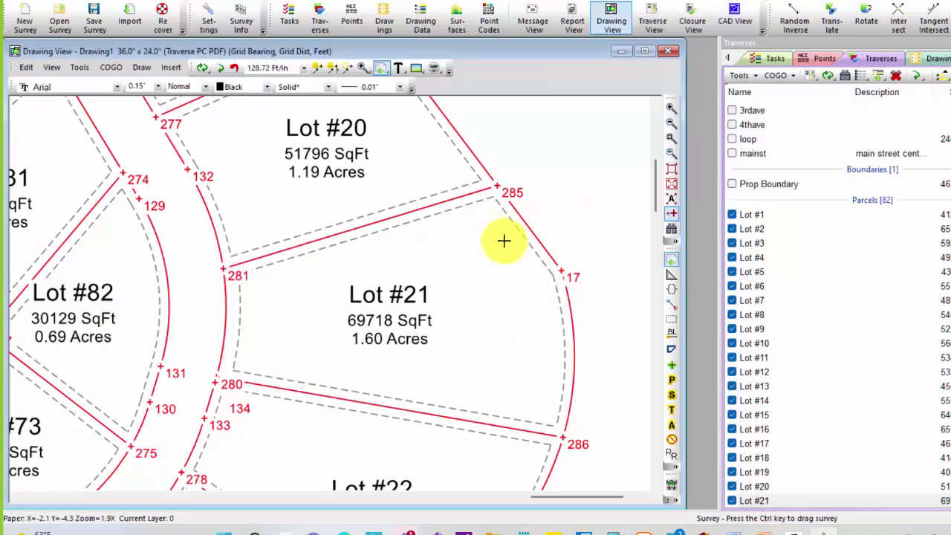
- Add the Setback Type code to the start of the display sequence in the traverse view format of all parcels
{"action": "left_click", "coordinate": [890, 201]}
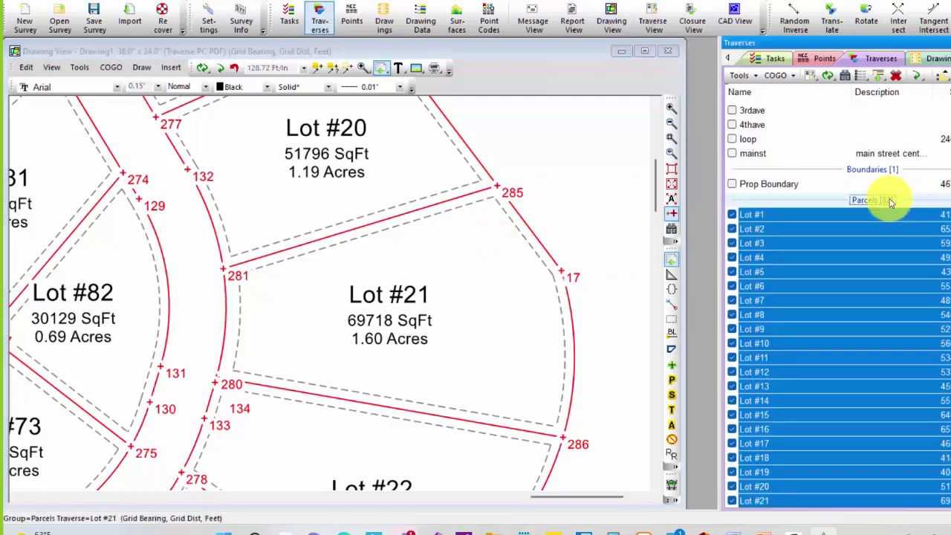
{"action": "right_click", "coordinate": [867, 215]}
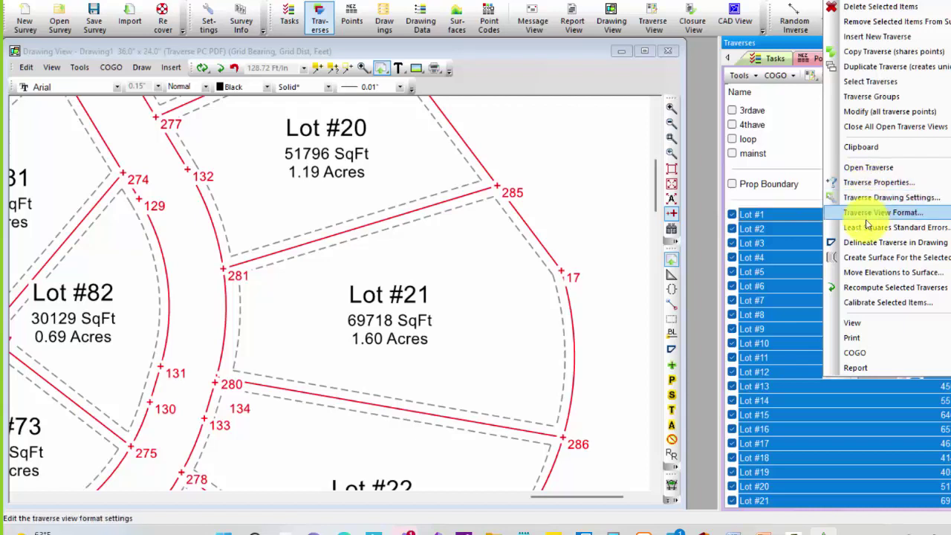
{"action": "left_click", "coordinate": [865, 213]}
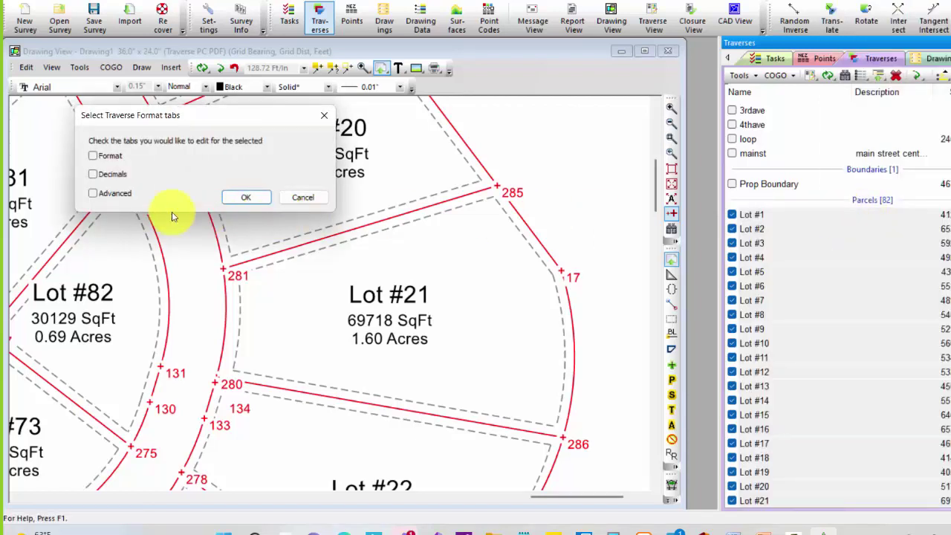
{"action": "left_click", "coordinate": [107, 160]}
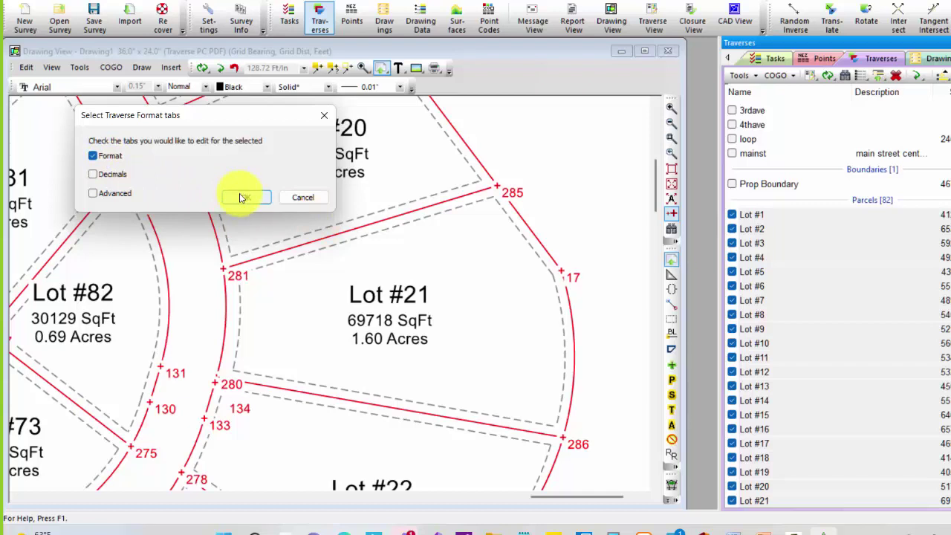
{"action": "left_click", "coordinate": [239, 197]}
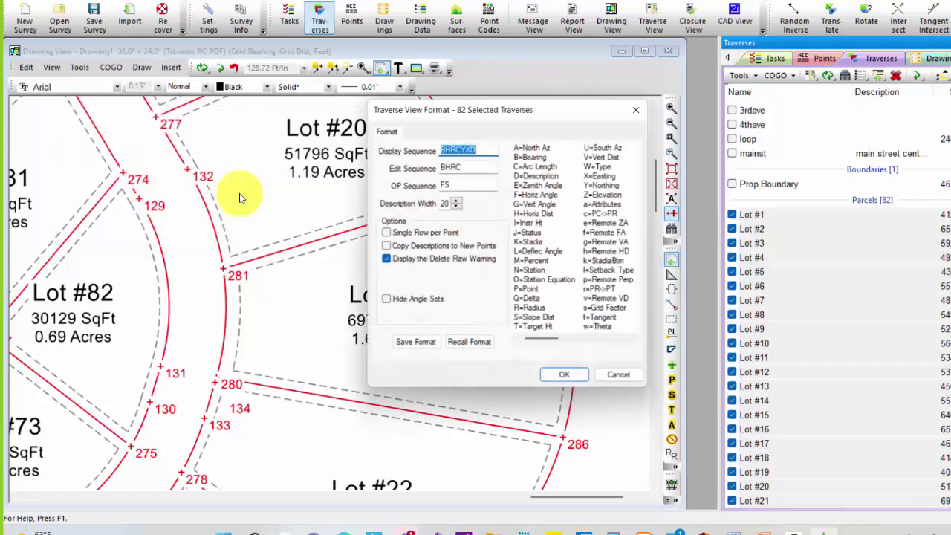
{"action": "left_click", "coordinate": [444, 148]}
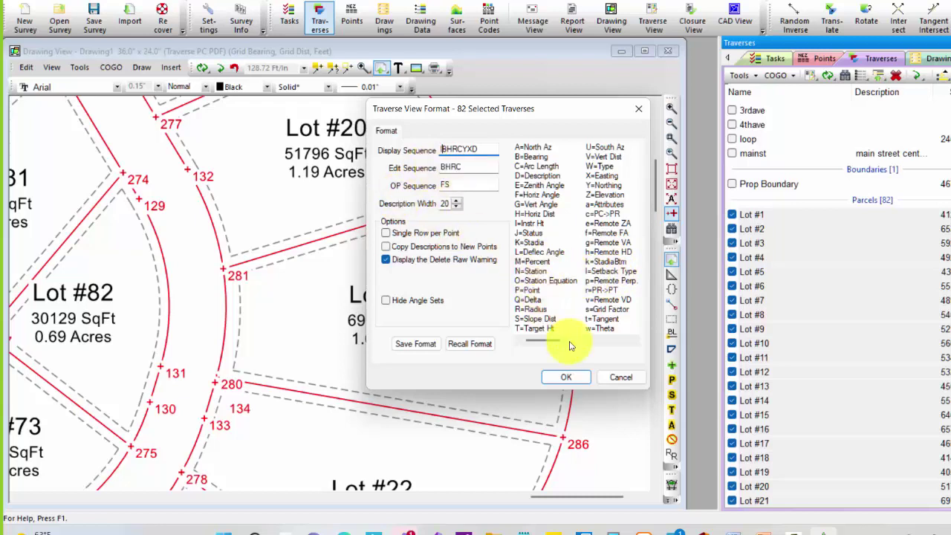
{"action": "left_click", "coordinate": [578, 377]}
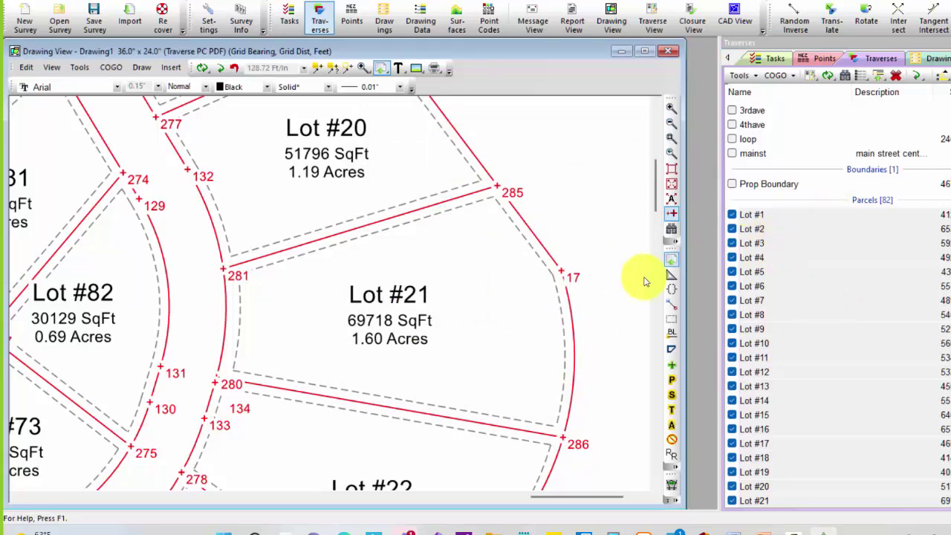
- Reopen Lot #21's traverse for editing, widen its window to show the full column headings and move it lower over the drawing
{"action": "right_click", "coordinate": [578, 276]}
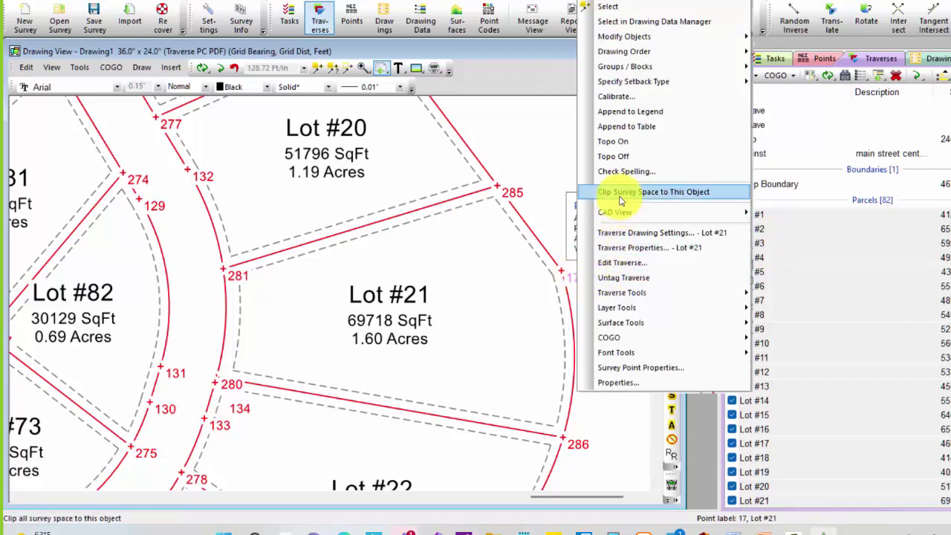
{"action": "left_click", "coordinate": [620, 263]}
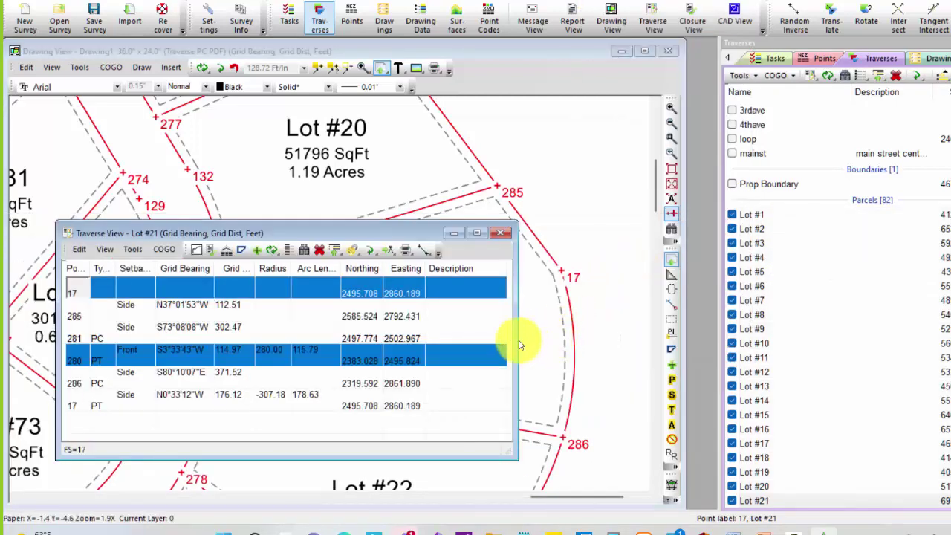
{"action": "left_click_drag", "start_coordinate": [517, 340], "coordinate": [573, 336]}
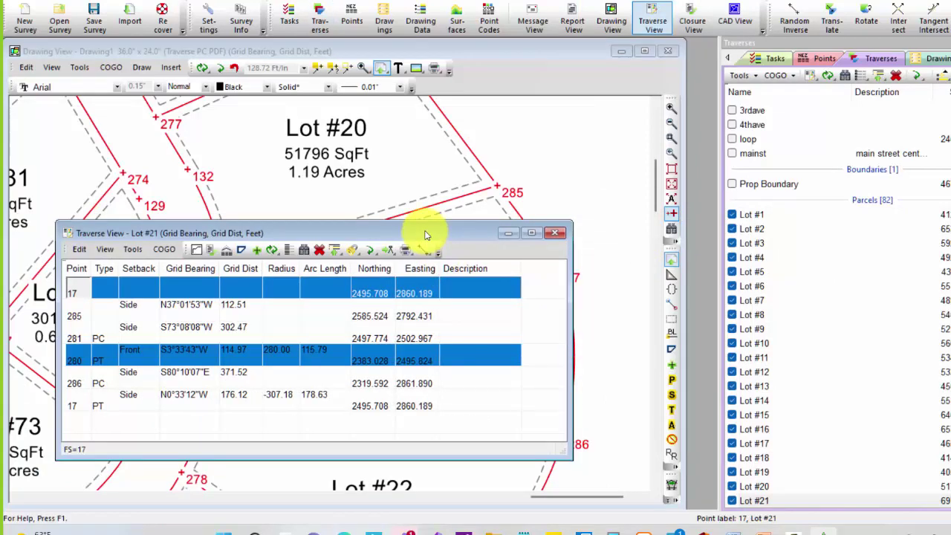
{"action": "left_click_drag", "start_coordinate": [409, 232], "coordinate": [405, 279]}
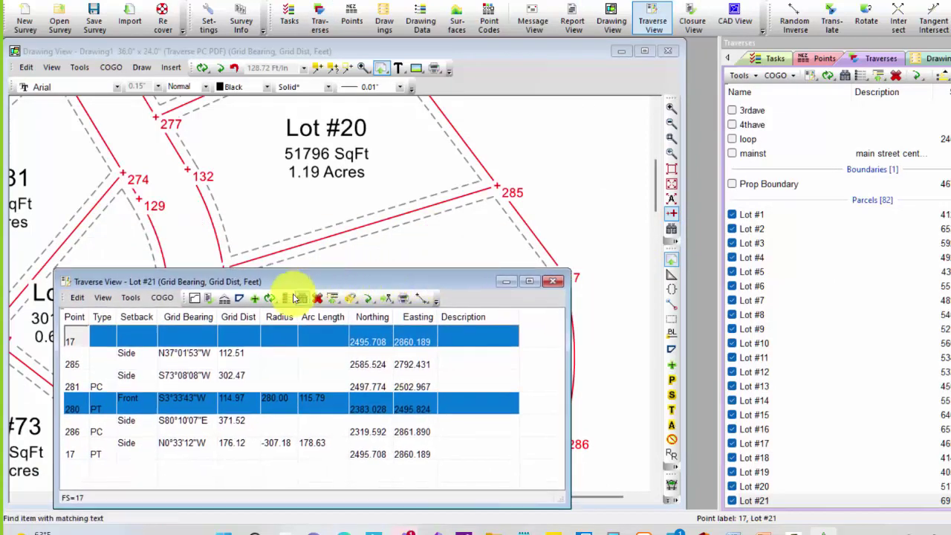
- Switch Lot #21's traverse view to a single row per point and back to the staggered row layout
{"action": "left_click", "coordinate": [287, 298]}
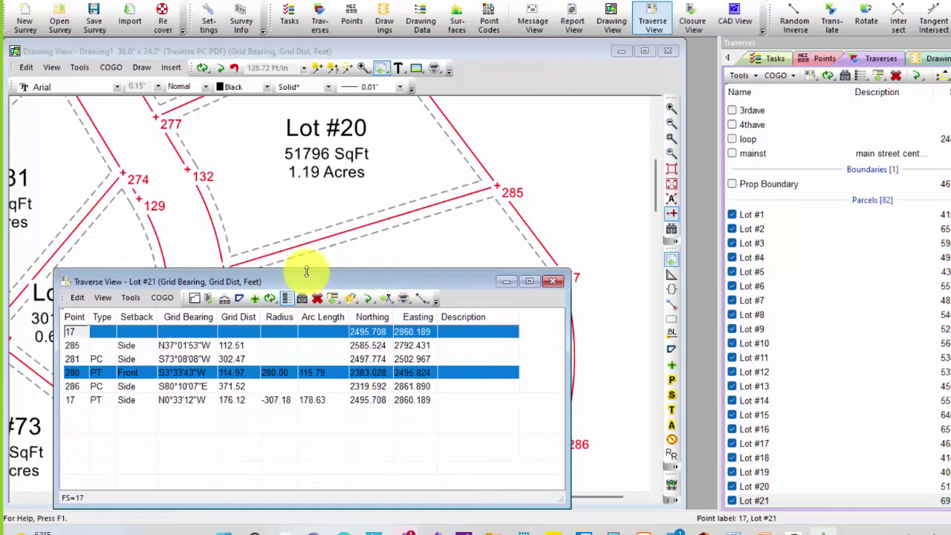
{"action": "left_click_drag", "start_coordinate": [306, 272], "coordinate": [309, 328]}
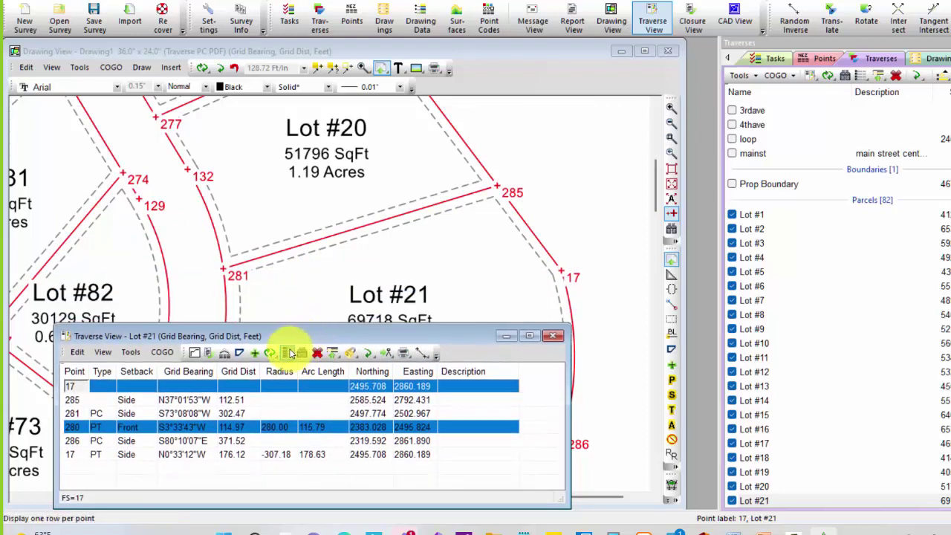
{"action": "left_click", "coordinate": [290, 353]}
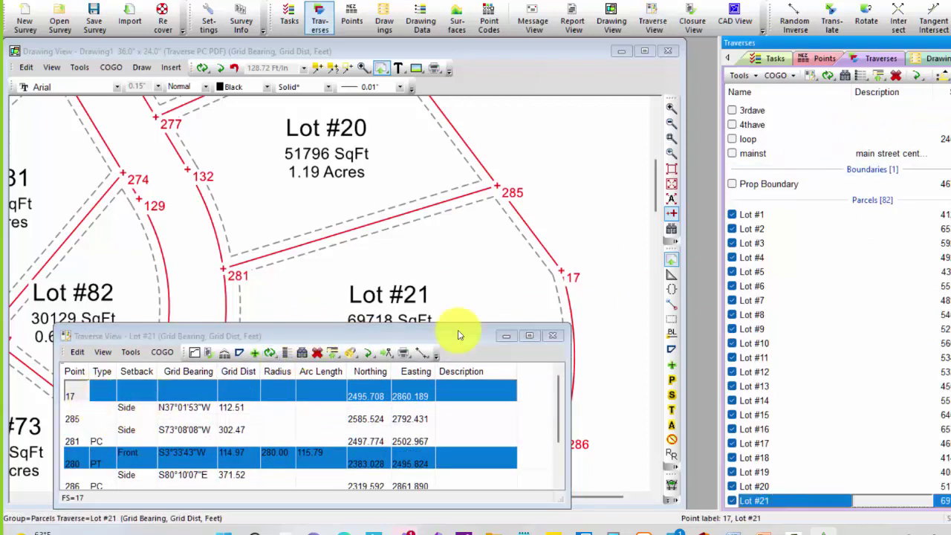
- Place Lot #21's traverse view clear of the lot with all rows showing, and examine the setback types of segments 281–280 and 17–285
{"action": "left_click", "coordinate": [339, 342]}
{"action": "left_click_drag", "start_coordinate": [399, 336], "coordinate": [781, 312]}
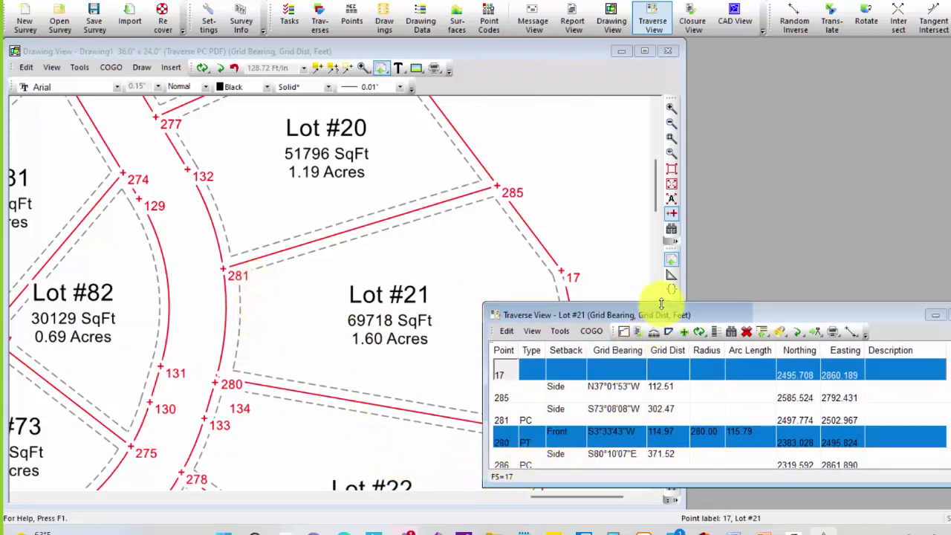
{"action": "left_click_drag", "start_coordinate": [661, 303], "coordinate": [665, 268]}
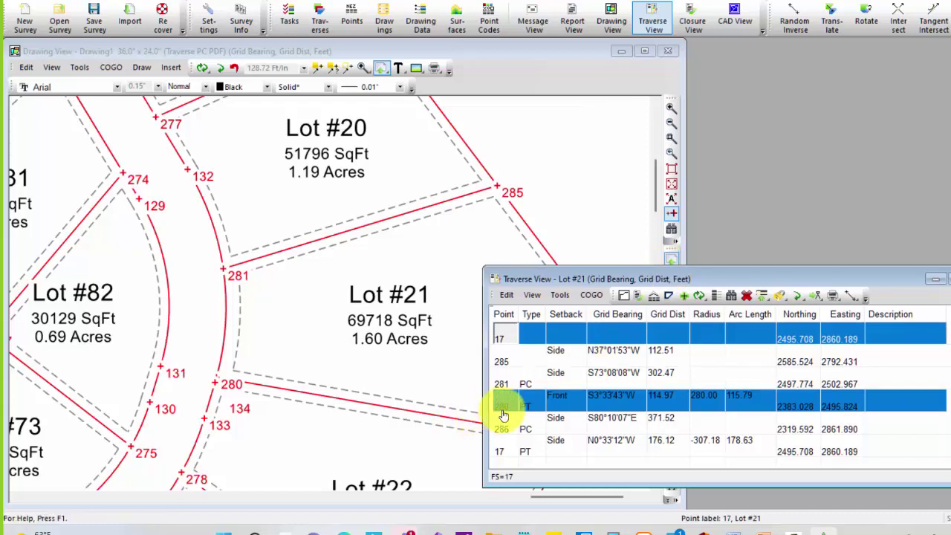
{"action": "left_click", "coordinate": [559, 410]}
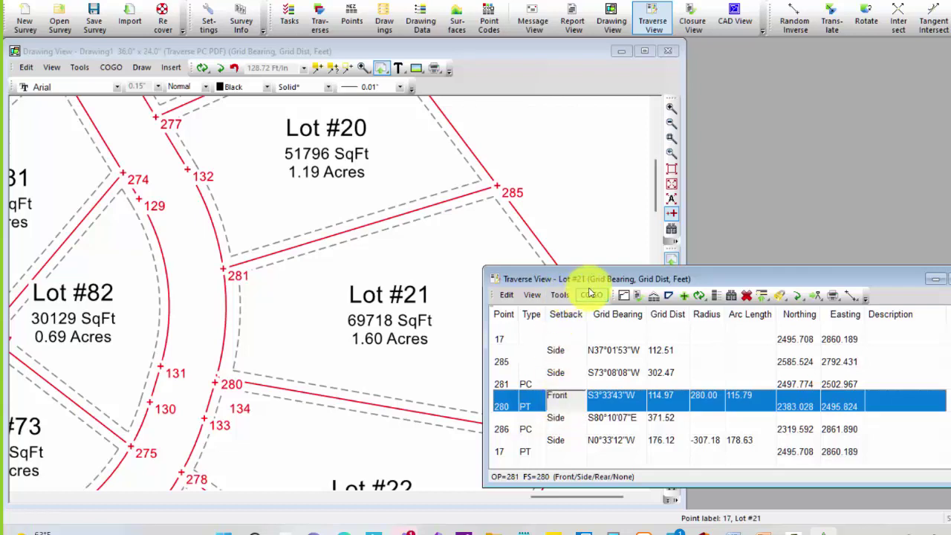
{"action": "mouse_move", "coordinate": [611, 277]}
{"action": "left_mouse_down"}
{"action": "mouse_move", "coordinate": [616, 407]}
{"action": "mouse_move", "coordinate": [611, 327]}
{"action": "left_mouse_up"}
{"action": "left_click", "coordinate": [568, 402]}
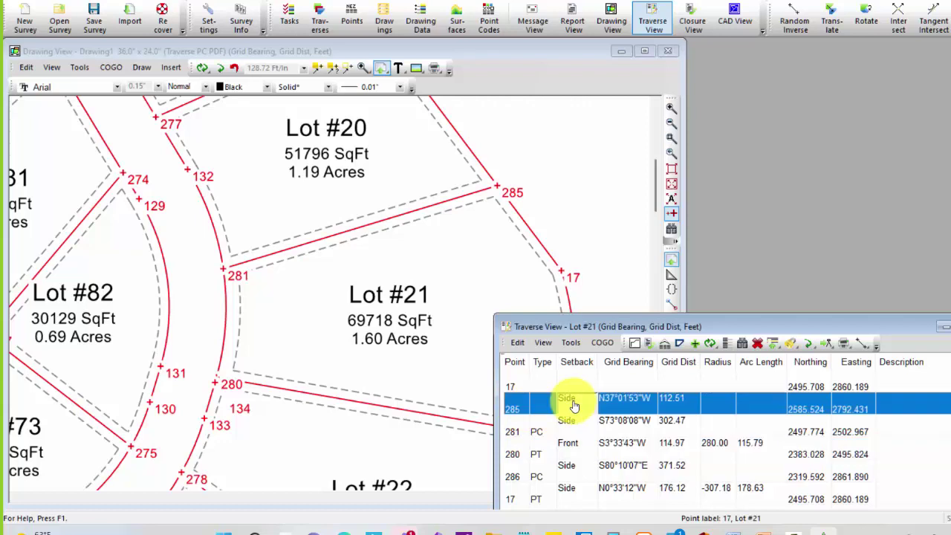
{"action": "left_click_drag", "start_coordinate": [717, 326], "coordinate": [728, 271]}
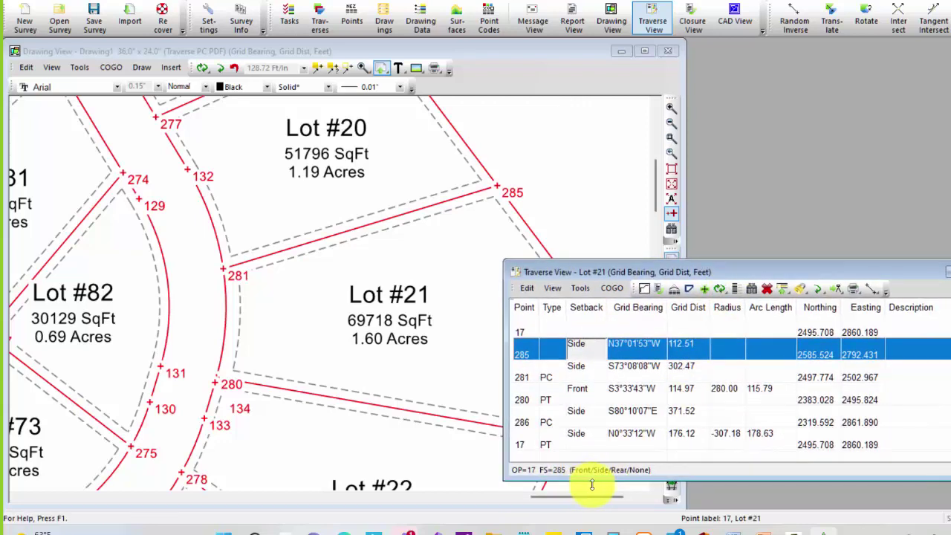
- Set the setback type of Lot #21's segments 17–285 and 286–17 to Rear, keeping the traverse view clear of the lot
{"action": "type", "text": "f"}
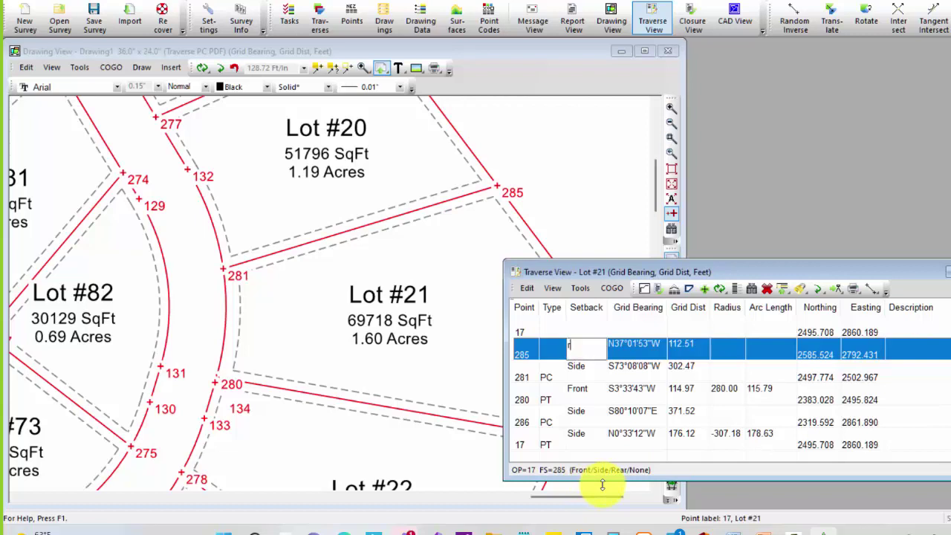
{"action": "key", "text": "Return"}
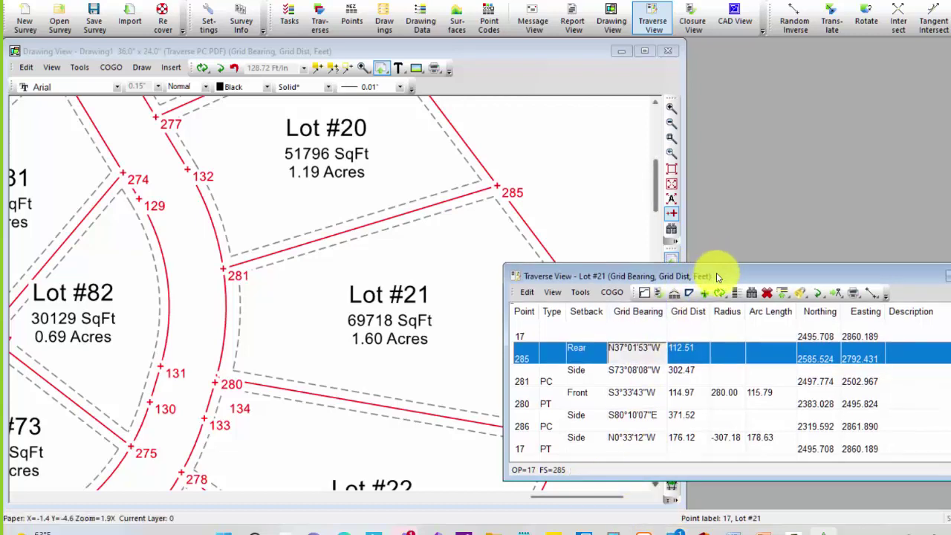
{"action": "left_click_drag", "start_coordinate": [716, 272], "coordinate": [831, 218]}
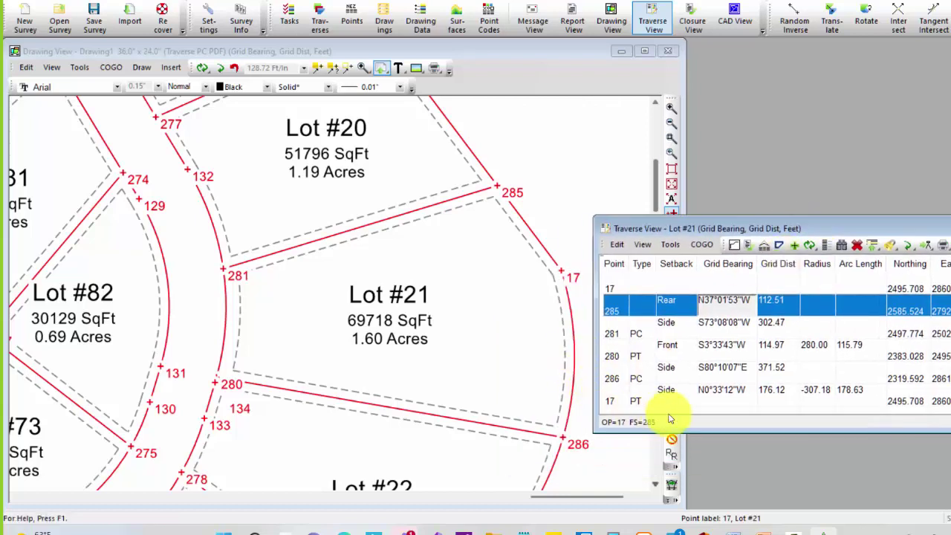
{"action": "left_click", "coordinate": [669, 395]}
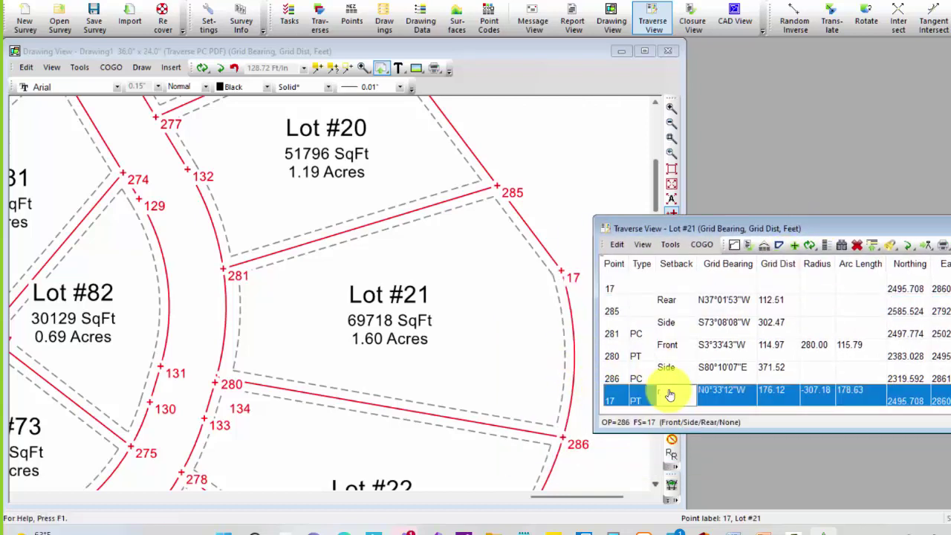
{"action": "type", "text": "r"}
{"action": "key", "text": "Tab"}
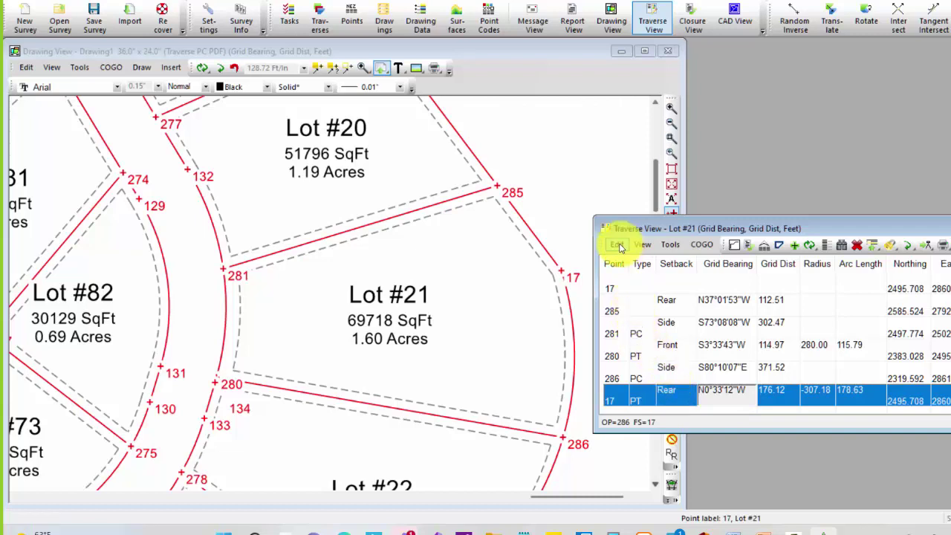
- Set Lot #21's rear setback to 5 in its traverse properties and uncover the lot's rear boundary in the drawing
{"action": "left_click", "coordinate": [617, 245]}
{"action": "left_click", "coordinate": [650, 429]}
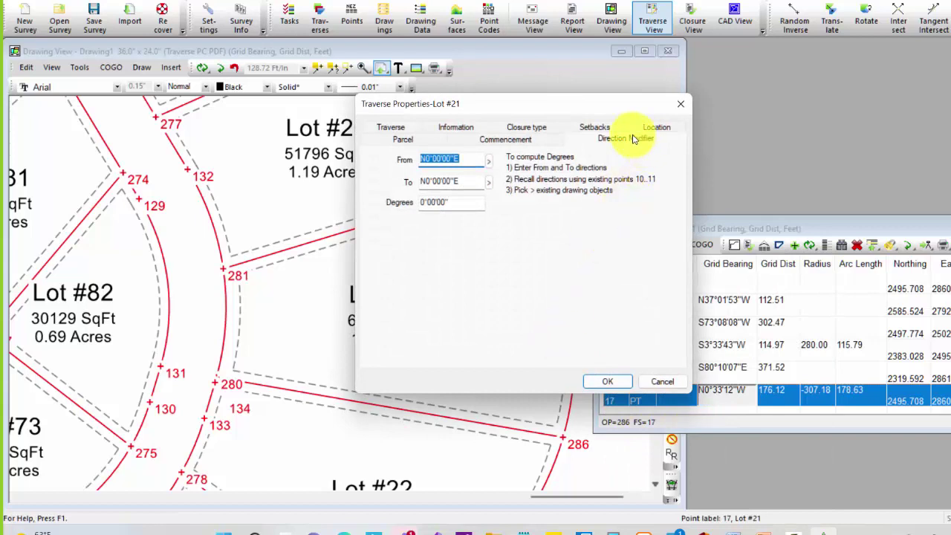
{"action": "left_click", "coordinate": [618, 131]}
{"action": "left_click_drag", "start_coordinate": [626, 105], "coordinate": [830, 86]}
{"action": "left_click_drag", "start_coordinate": [629, 181], "coordinate": [593, 188]}
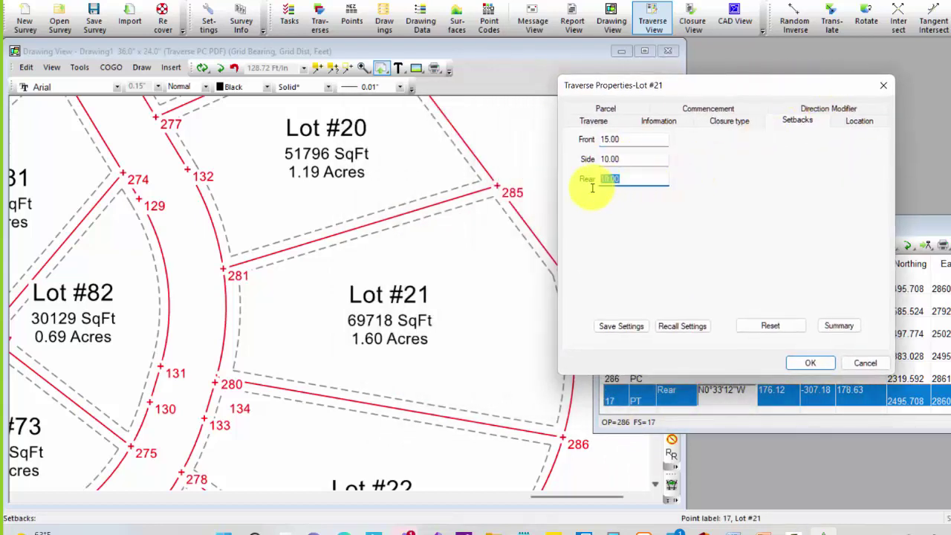
{"action": "type", "text": "5"}
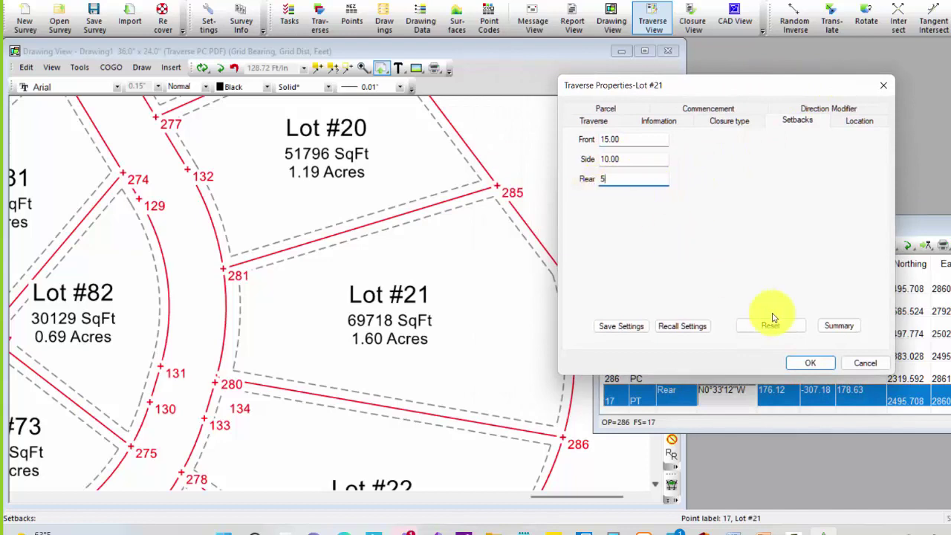
{"action": "left_click", "coordinate": [801, 364]}
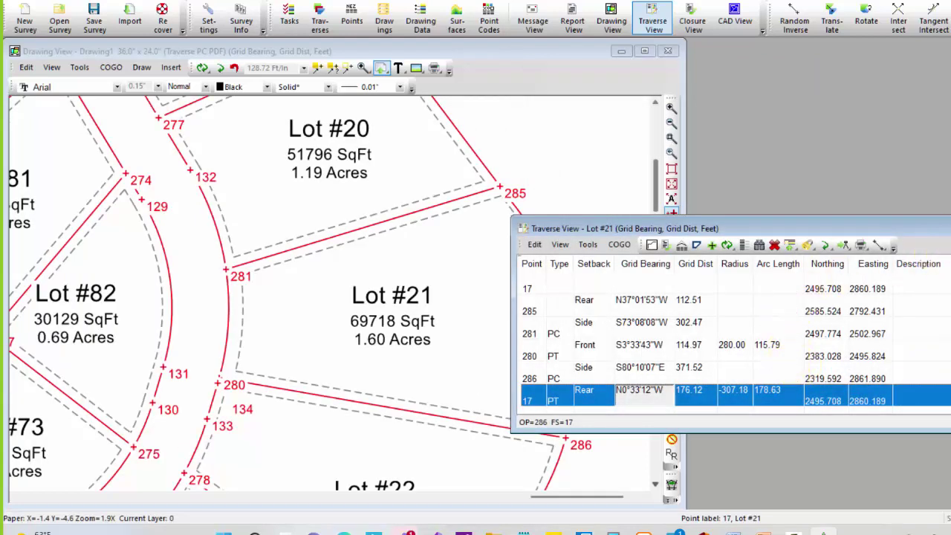
{"action": "left_click_drag", "start_coordinate": [790, 230], "coordinate": [784, 283]}
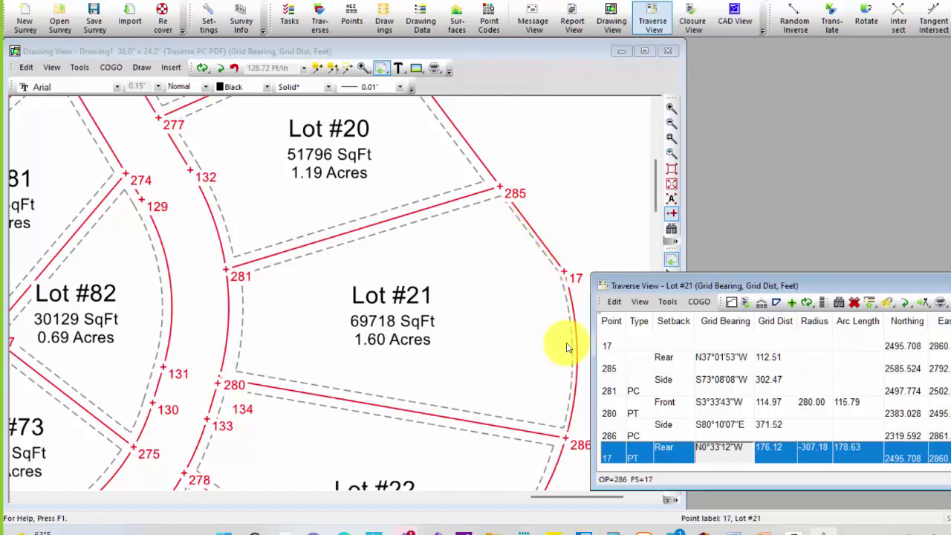
- Set Lot #21's front setback to 25 in its traverse properties and close its traverse view
{"action": "left_click", "coordinate": [671, 363]}
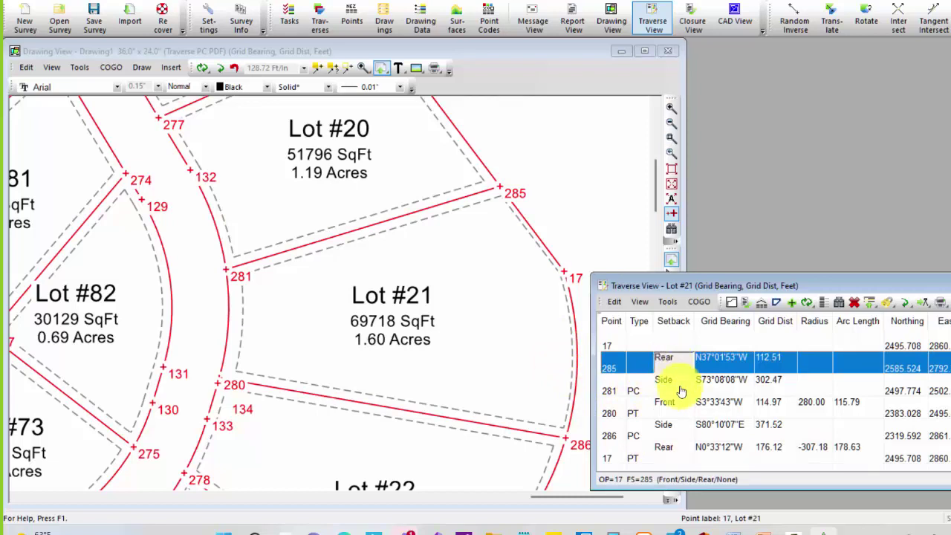
{"action": "left_click", "coordinate": [674, 452]}
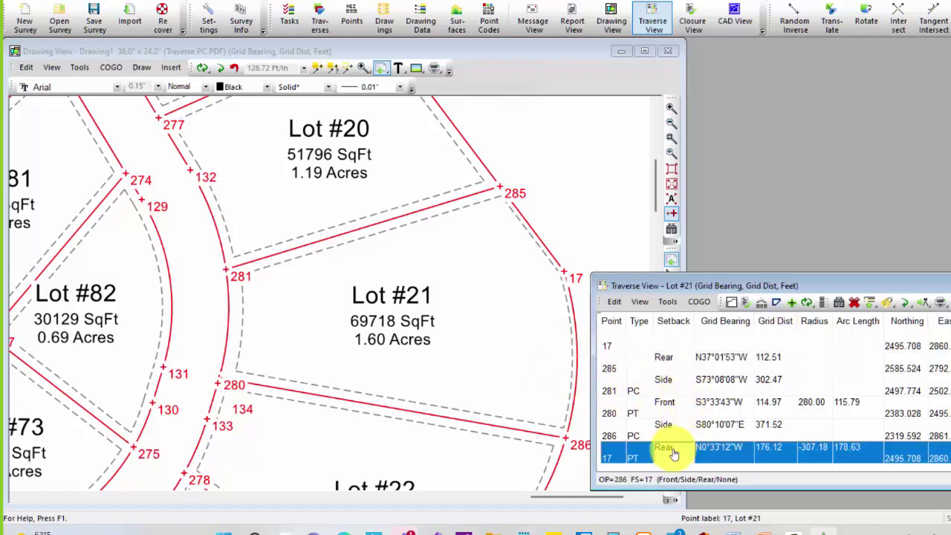
{"action": "left_click", "coordinate": [665, 407]}
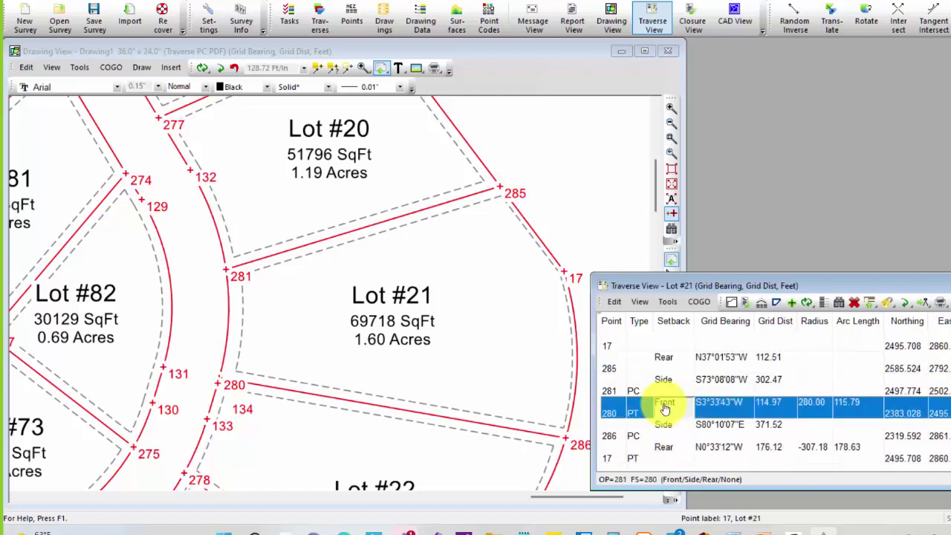
{"action": "left_click", "coordinate": [615, 302]}
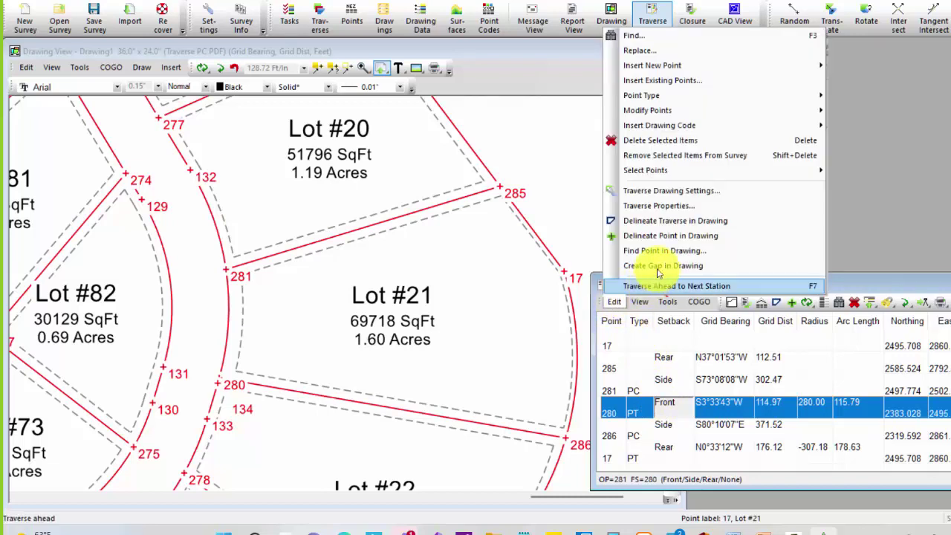
{"action": "left_click", "coordinate": [660, 206]}
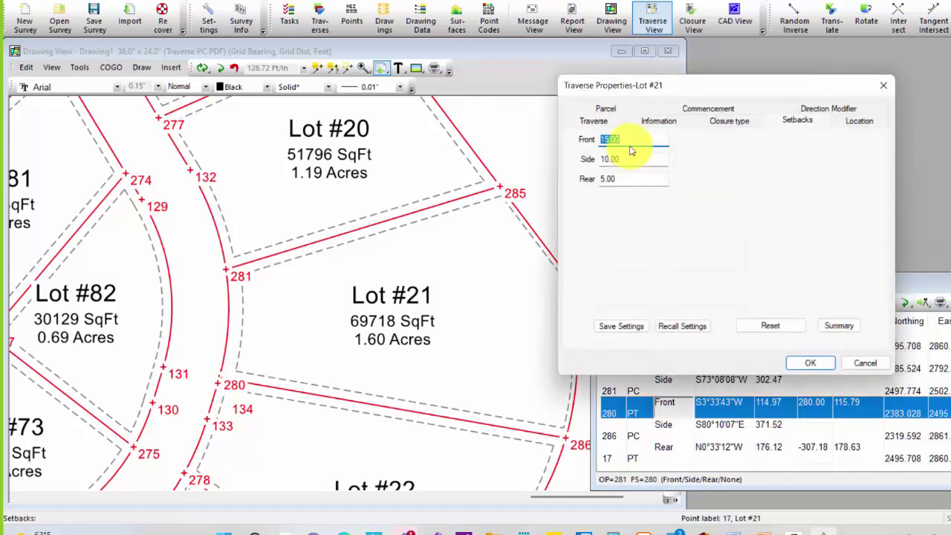
{"action": "type", "text": "285"}
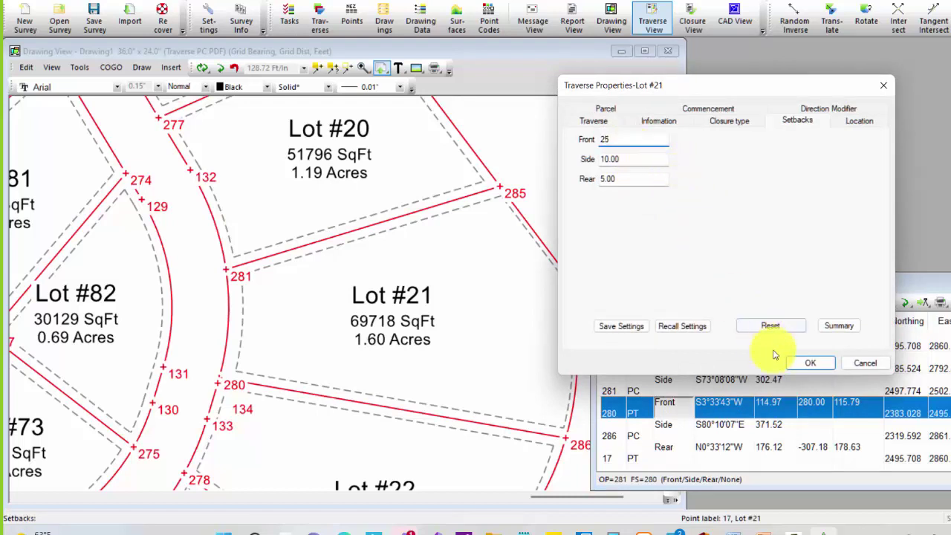
{"action": "left_click", "coordinate": [798, 361]}
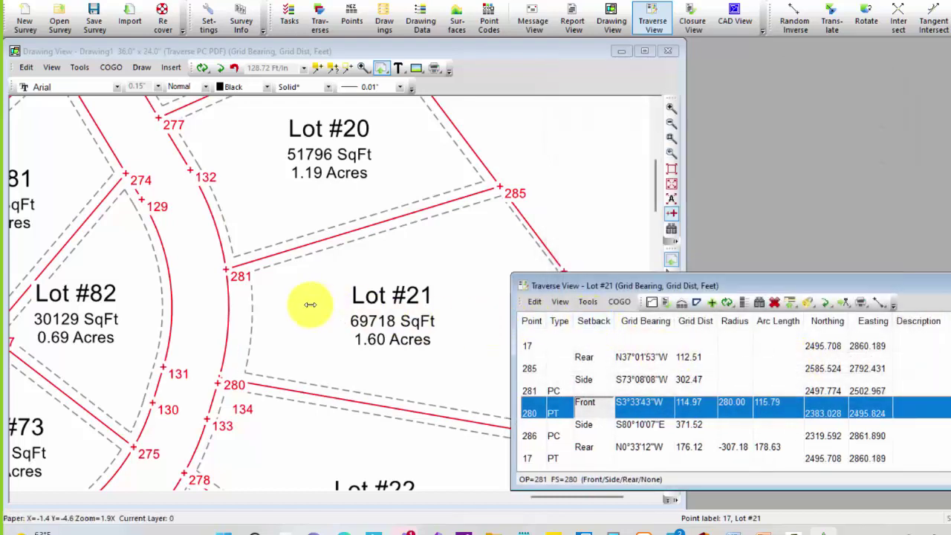
{"action": "key", "text": "ctrl+F4"}
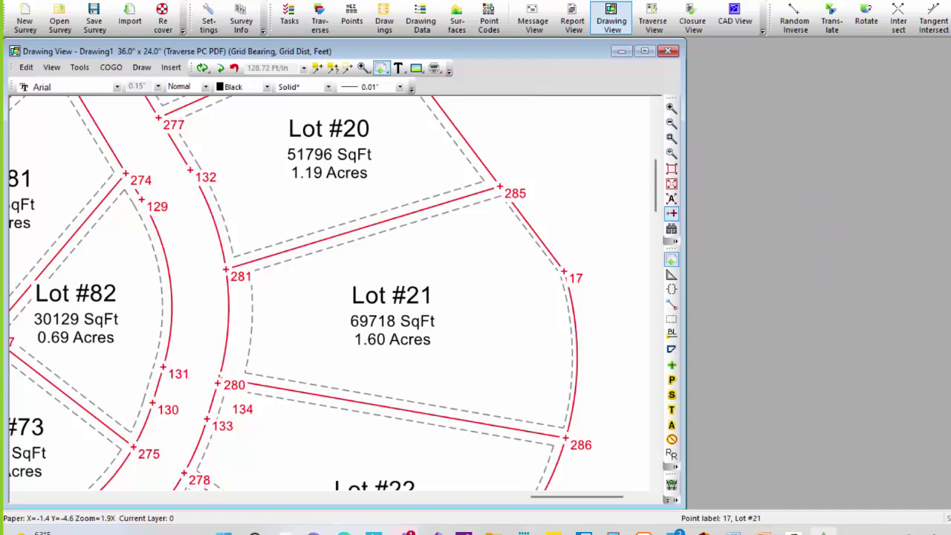
- Select Lot #21 in the list of traverses and move its area label beside the lot name in the drawing
{"action": "left_click", "coordinate": [320, 18]}
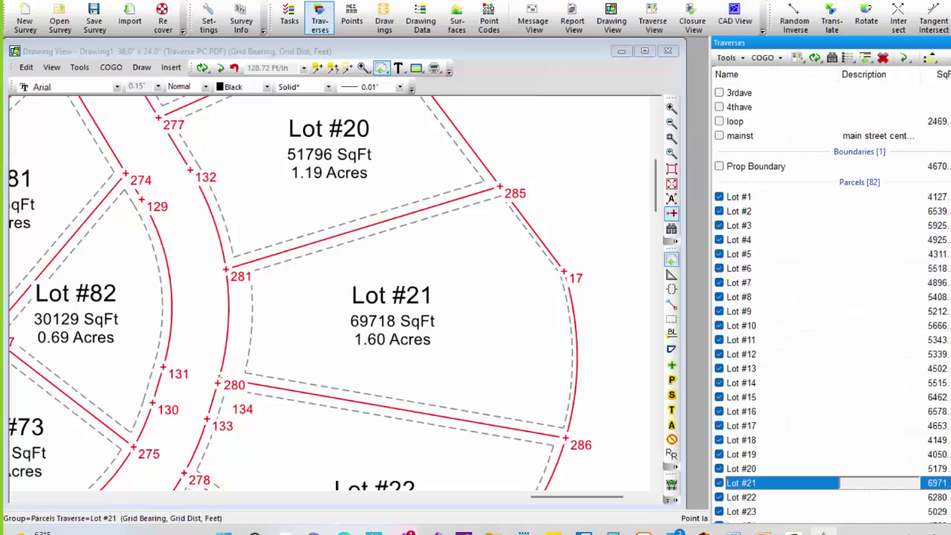
{"action": "left_click", "coordinate": [456, 18]}
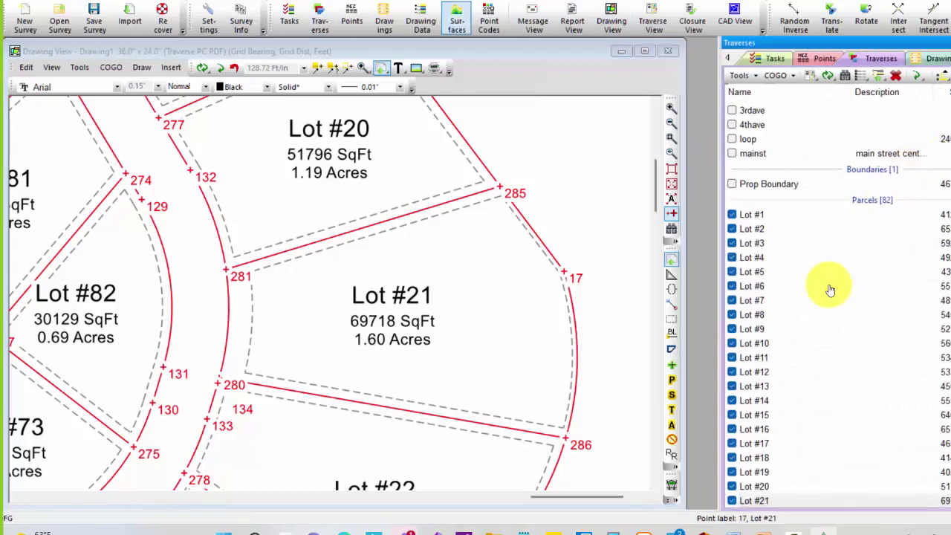
{"action": "scroll", "coordinate": [866, 412], "scroll_direction": "down", "scroll_amount": 3}
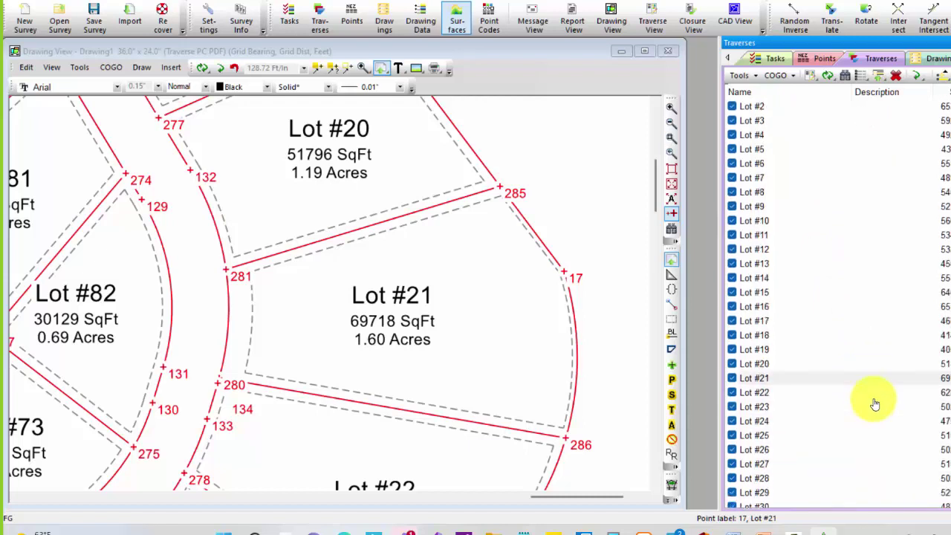
{"action": "left_click", "coordinate": [832, 382]}
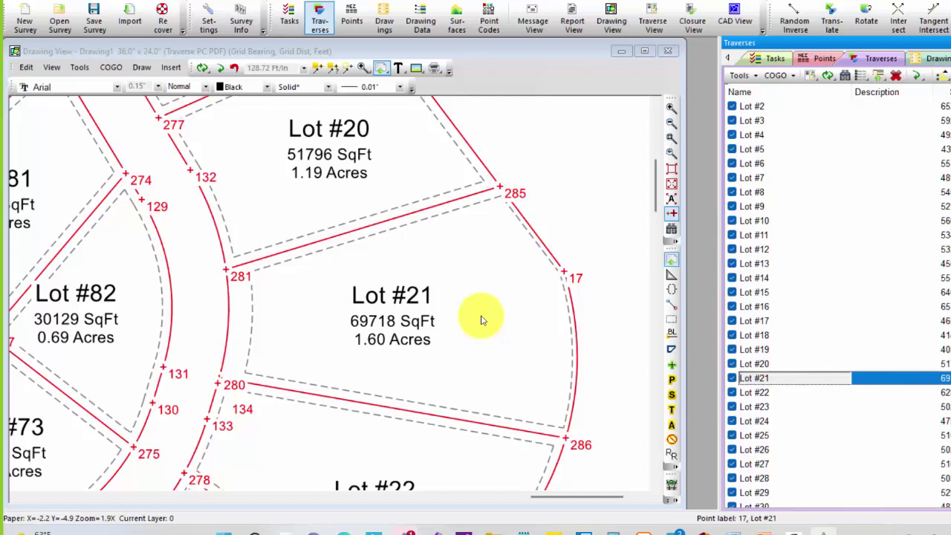
{"action": "left_click", "coordinate": [429, 339]}
{"action": "mouse_move", "coordinate": [409, 320]}
{"action": "left_mouse_down"}
{"action": "mouse_move", "coordinate": [465, 337]}
{"action": "mouse_move", "coordinate": [515, 292]}
{"action": "left_mouse_up"}
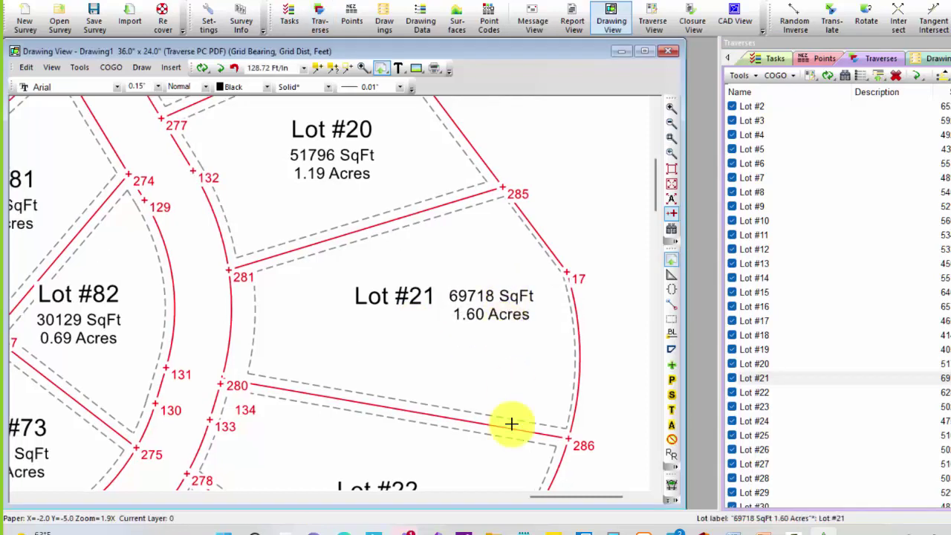